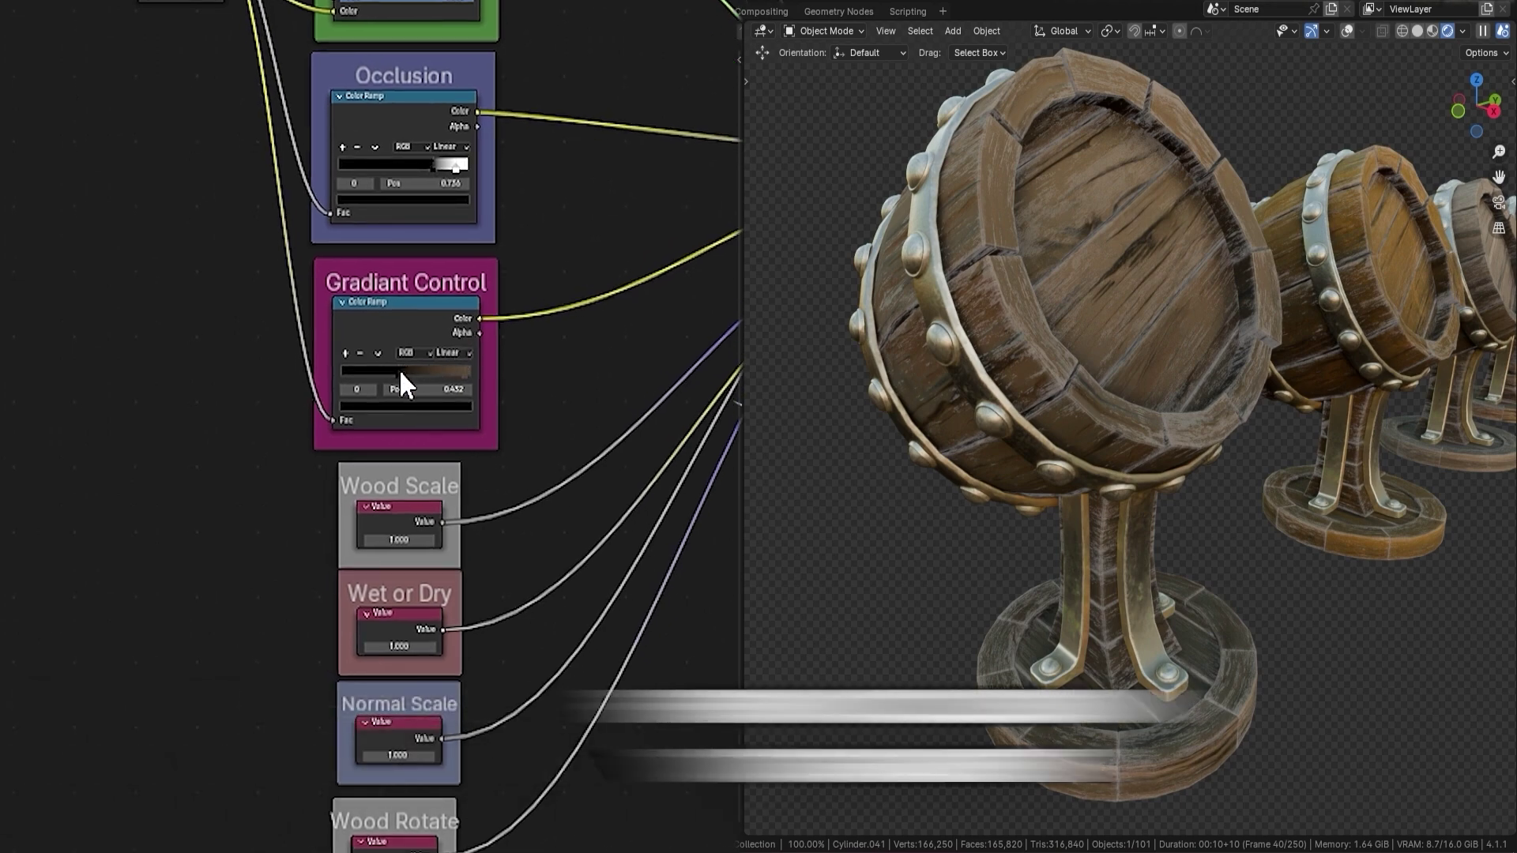
Set the Gradiant Control's brown color stop to position 0.886 and try out a different Wet or Dry value
{"action": "mouse_move", "coordinate": [400, 368]}
{"action": "left_mouse_down"}
{"action": "mouse_move", "coordinate": [462, 354]}
{"action": "mouse_move", "coordinate": [411, 357]}
{"action": "mouse_move", "coordinate": [459, 367]}
{"action": "left_mouse_up"}
{"action": "scroll", "coordinate": [516, 328], "scroll_direction": "down", "scroll_amount": 3}
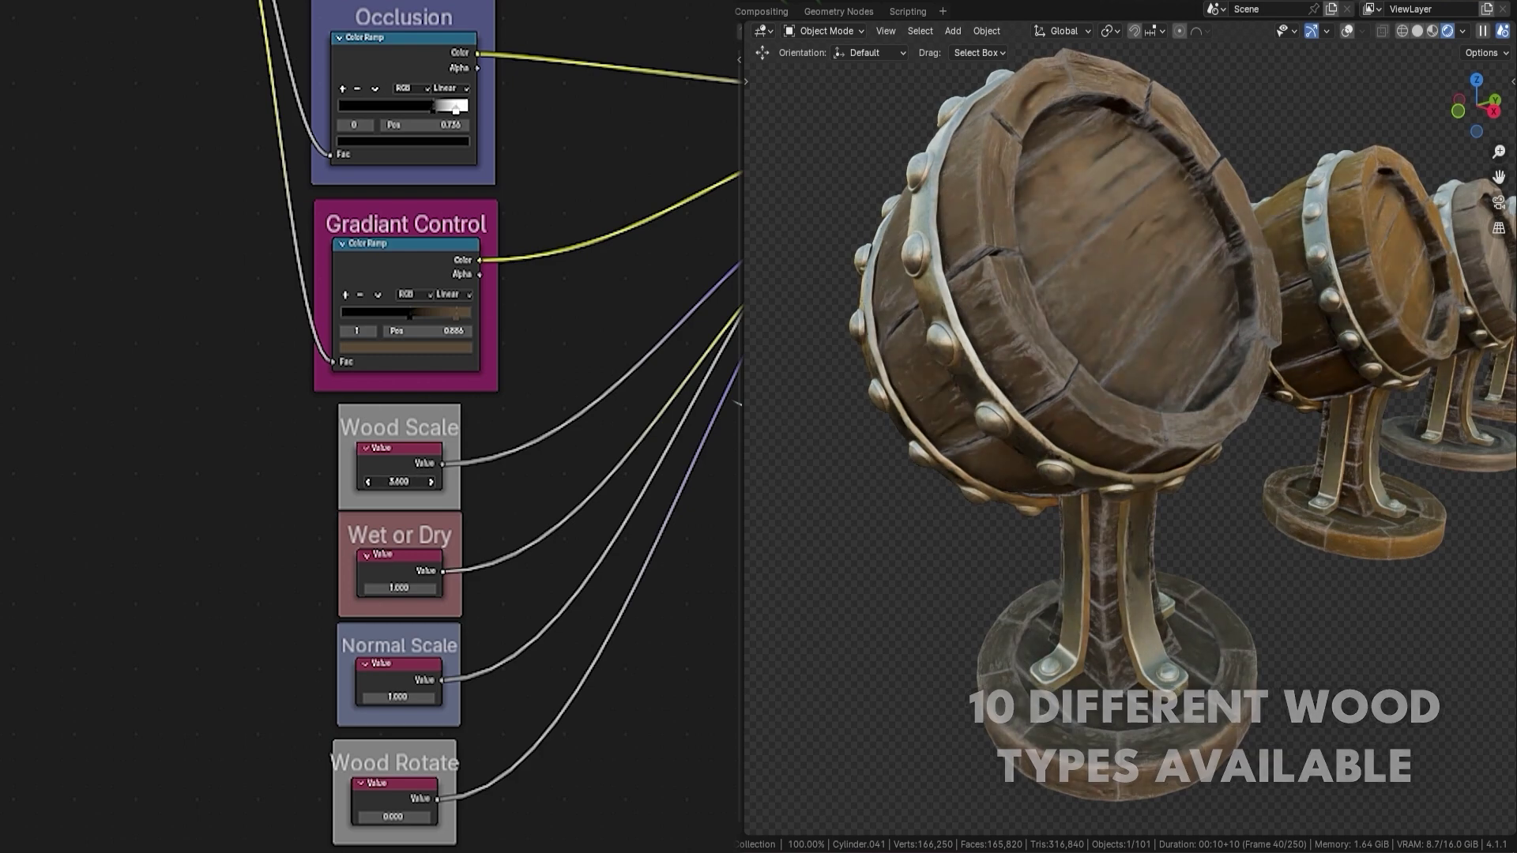
{"action": "left_click_drag", "start_coordinate": [414, 589], "coordinate": [308, 590]}
{"action": "key", "text": "ctrl+z"}
Set the Normal Scale value to 1.2 and try out a different Wood Rotate value
{"action": "mouse_move", "coordinate": [402, 698]}
{"action": "left_mouse_down"}
{"action": "mouse_move", "coordinate": [505, 698]}
{"action": "mouse_move", "coordinate": [411, 706]}
{"action": "left_mouse_up"}
{"action": "type", "text": "1.2"}
{"action": "key", "text": "Return"}
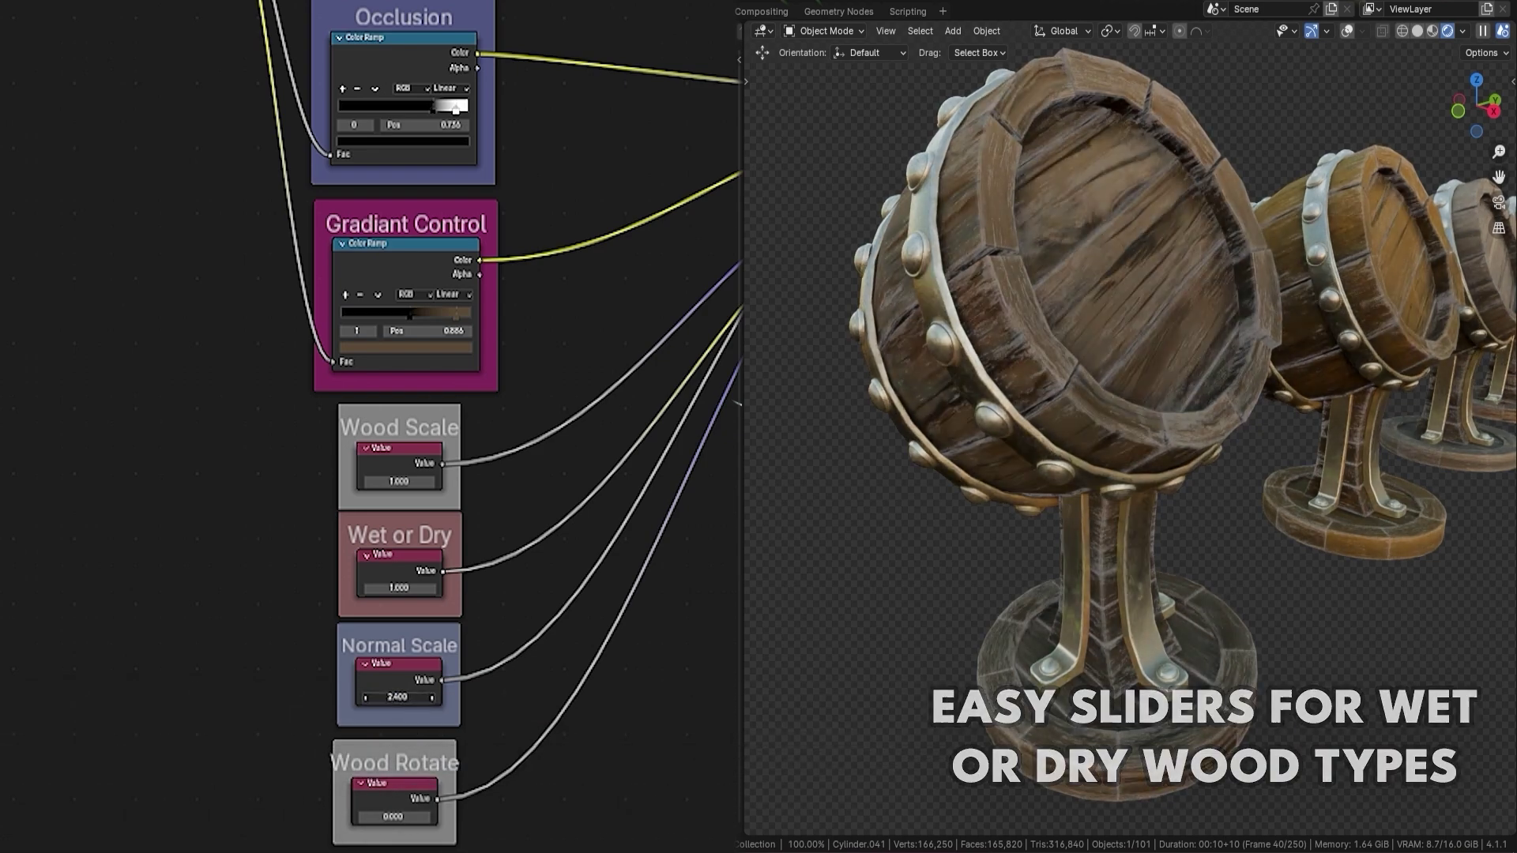
{"action": "left_click_drag", "start_coordinate": [395, 817], "coordinate": [466, 816]}
{"action": "key", "text": "ctrl+z"}
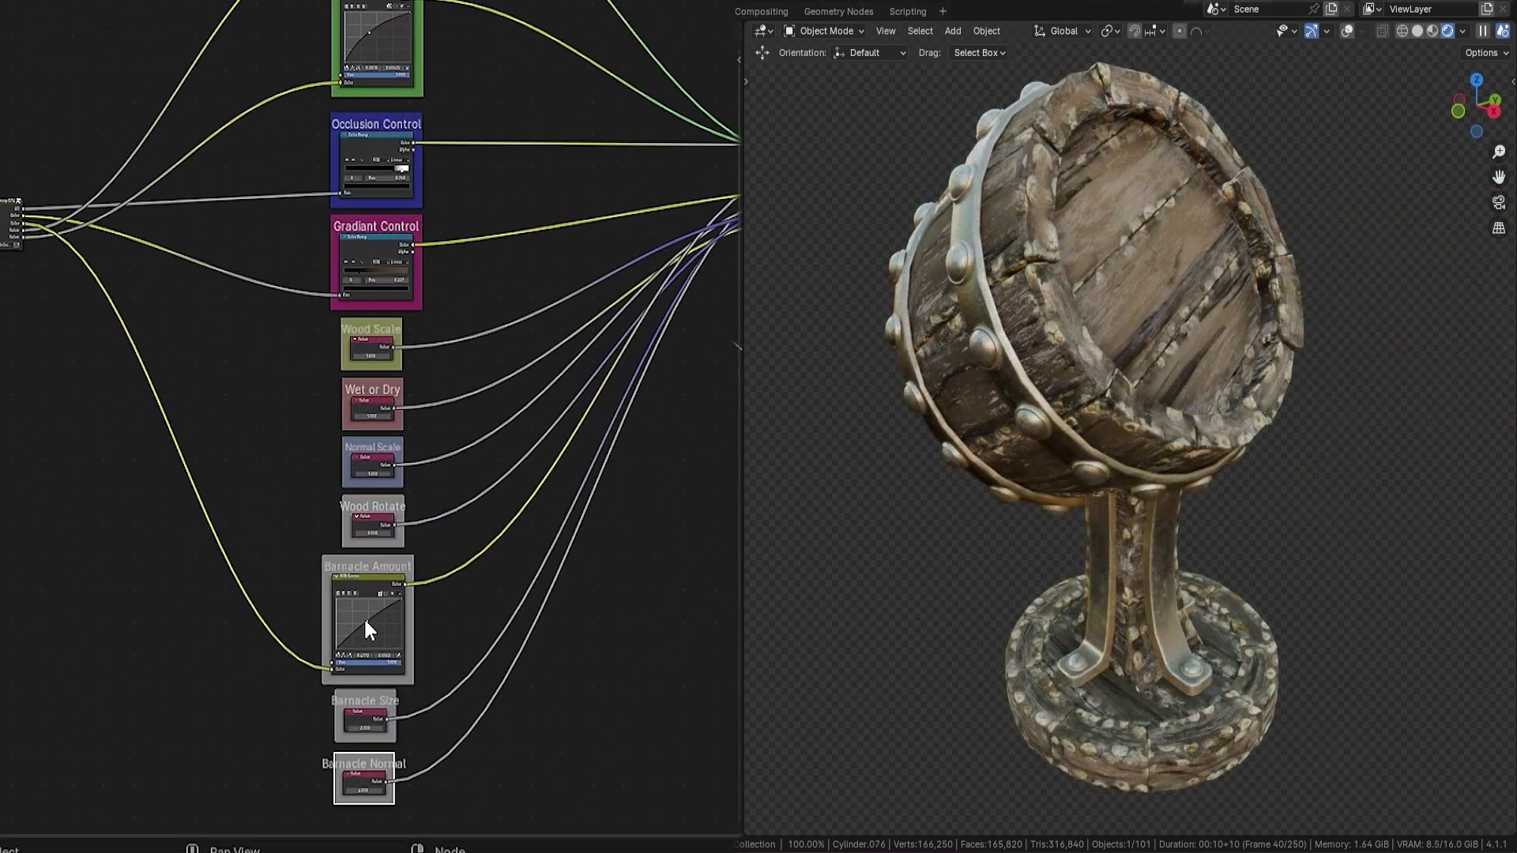
Raise the Barnacle Amount curve and lower the Barnacle Size on the barnacle wood material
{"action": "mouse_move", "coordinate": [365, 622]}
{"action": "left_mouse_down"}
{"action": "mouse_move", "coordinate": [346, 602]}
{"action": "mouse_move", "coordinate": [392, 648]}
{"action": "mouse_move", "coordinate": [344, 613]}
{"action": "left_mouse_up"}
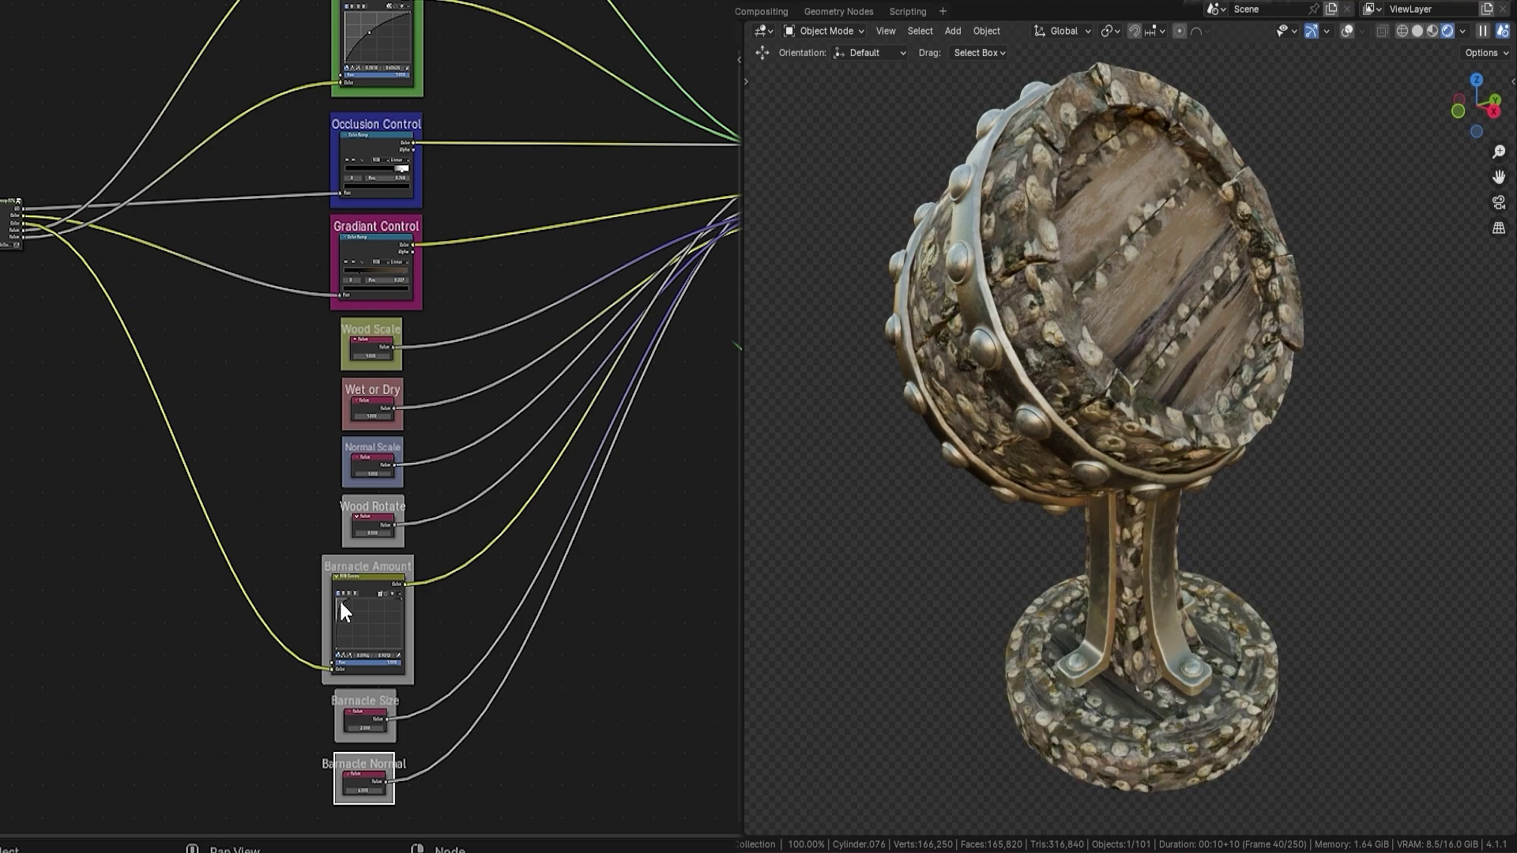
{"action": "left_click_drag", "start_coordinate": [365, 728], "coordinate": [344, 727]}
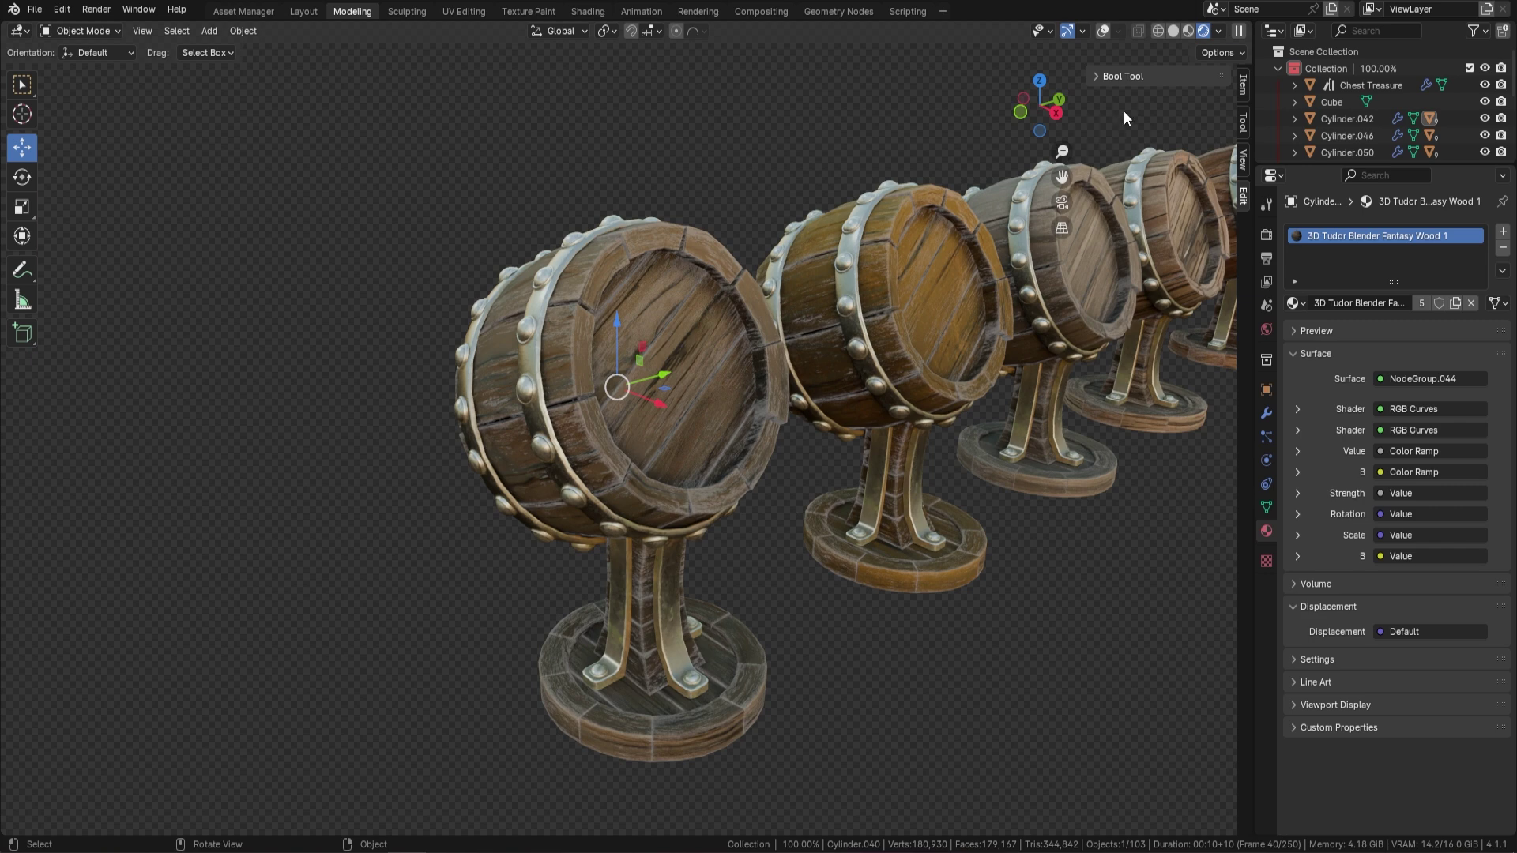
Hide the active tool gizmos in the viewport
{"action": "left_click", "coordinate": [1083, 31]}
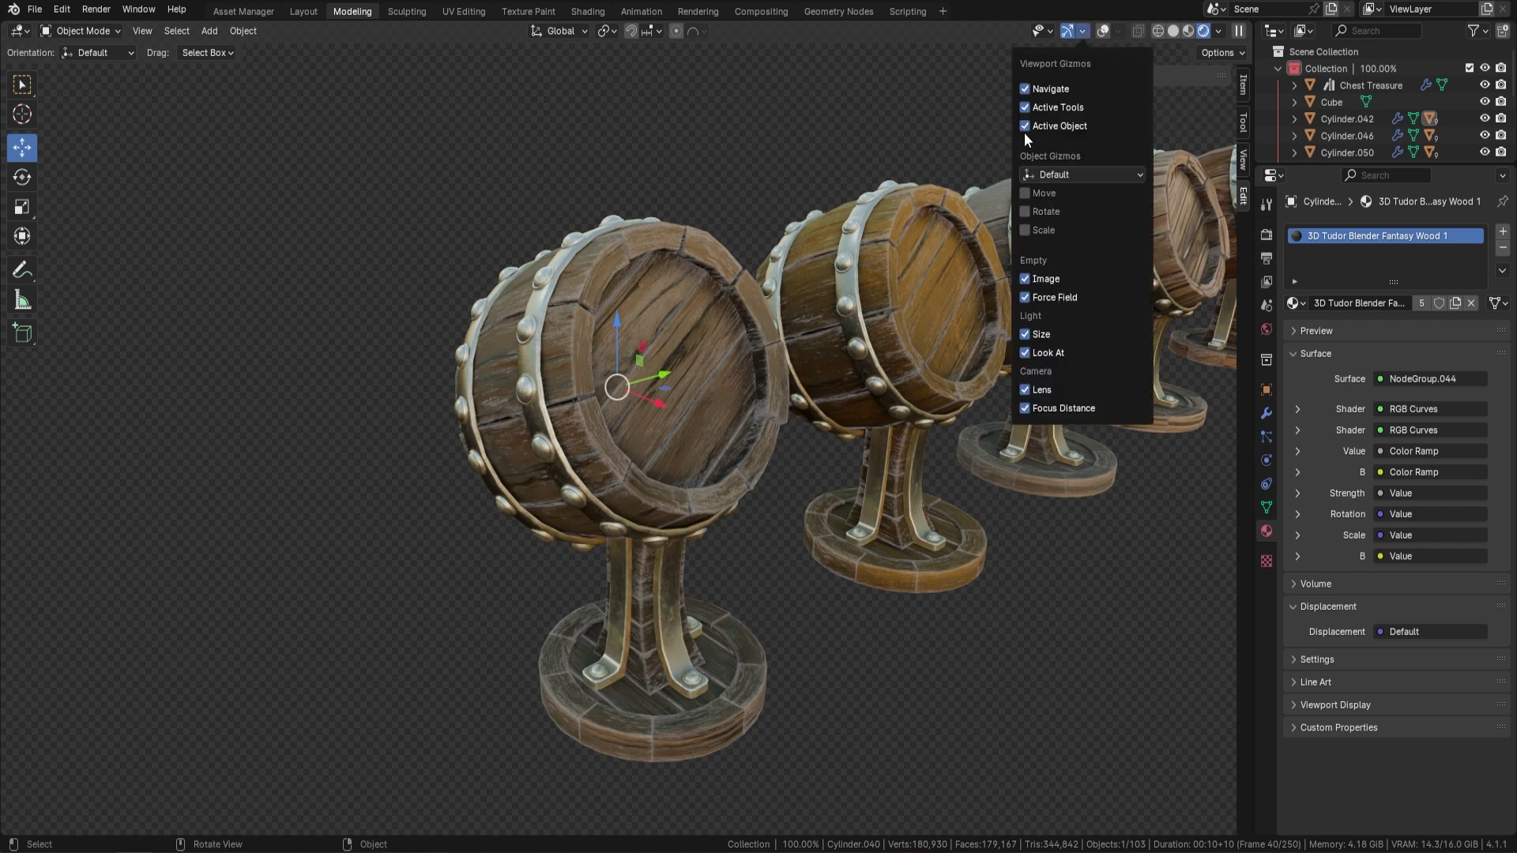
{"action": "left_click", "coordinate": [1025, 108]}
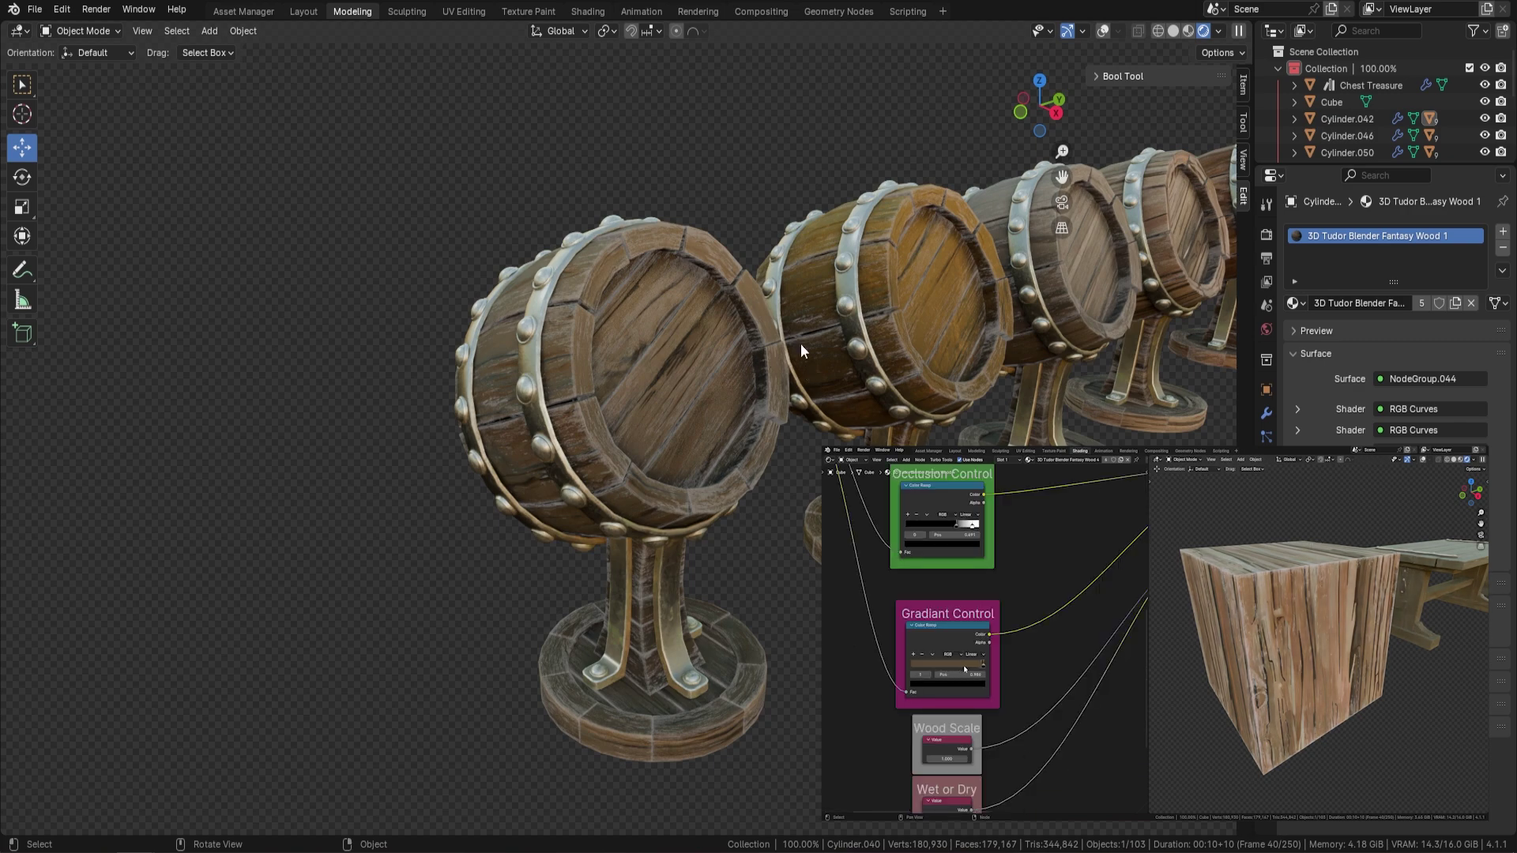
Look along the row of barrels to compare their wood types, ending close to the first barrel
{"action": "middle_click_drag", "start_coordinate": [800, 344], "coordinate": [602, 354]}
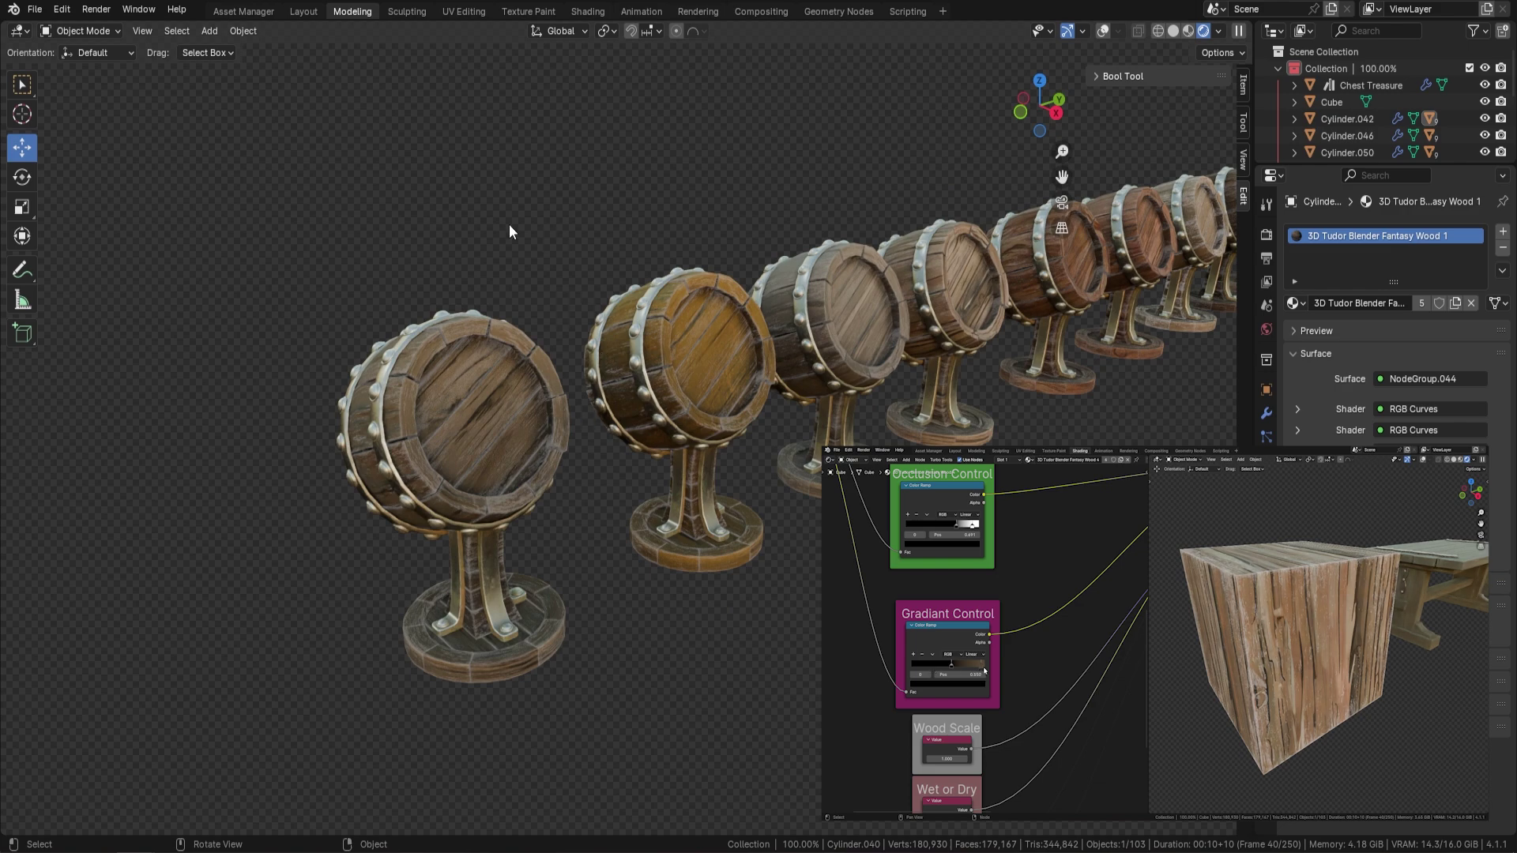
{"action": "middle_click_drag", "start_coordinate": [630, 407], "coordinate": [615, 306]}
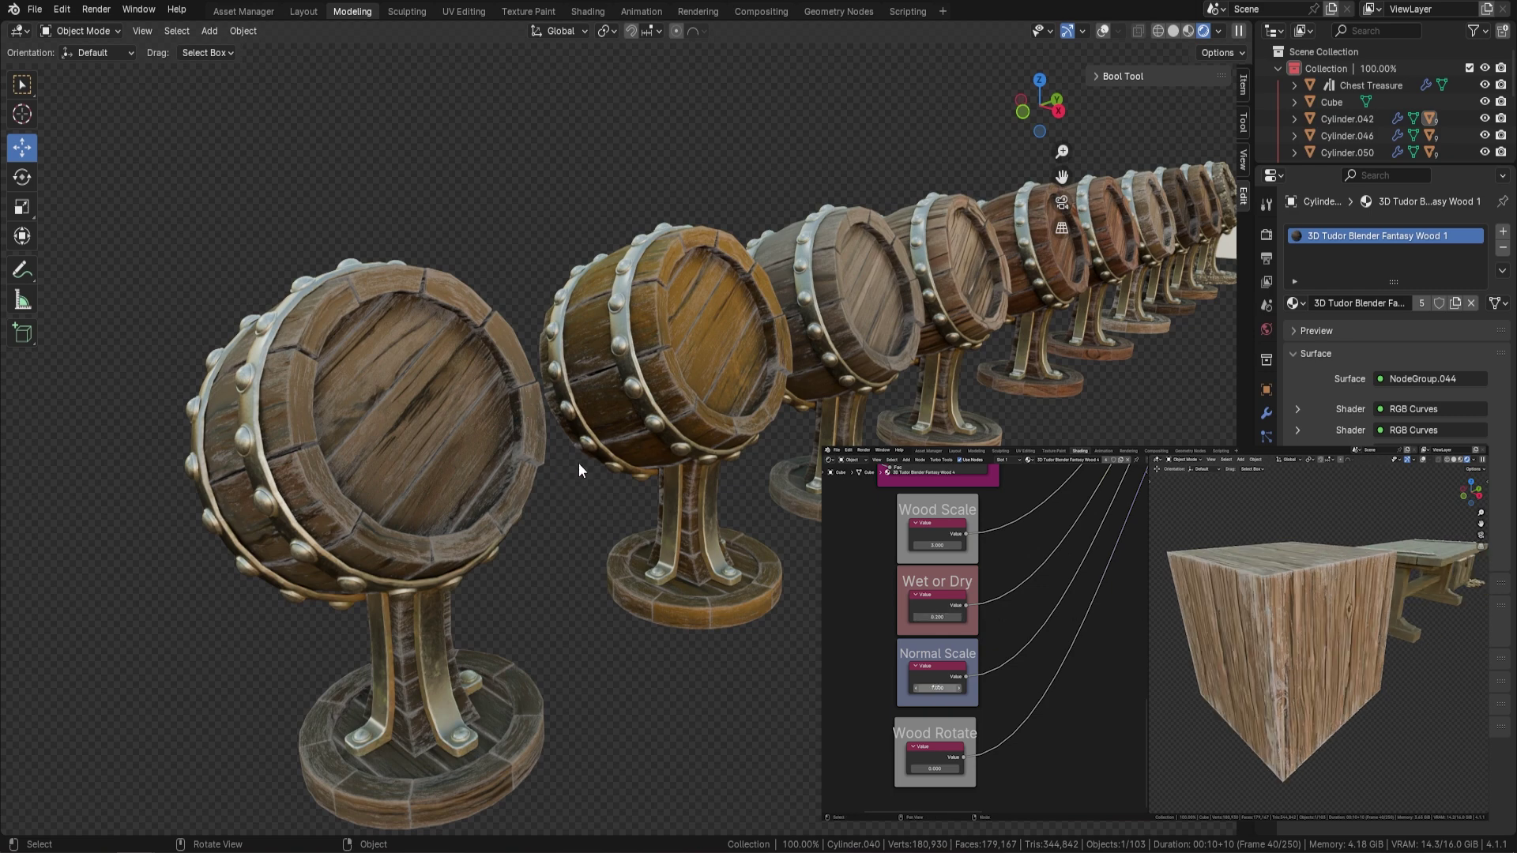
{"action": "scroll", "coordinate": [648, 471], "scroll_direction": "down", "scroll_amount": 2}
{"action": "middle_click_drag", "start_coordinate": [679, 477], "coordinate": [334, 396]}
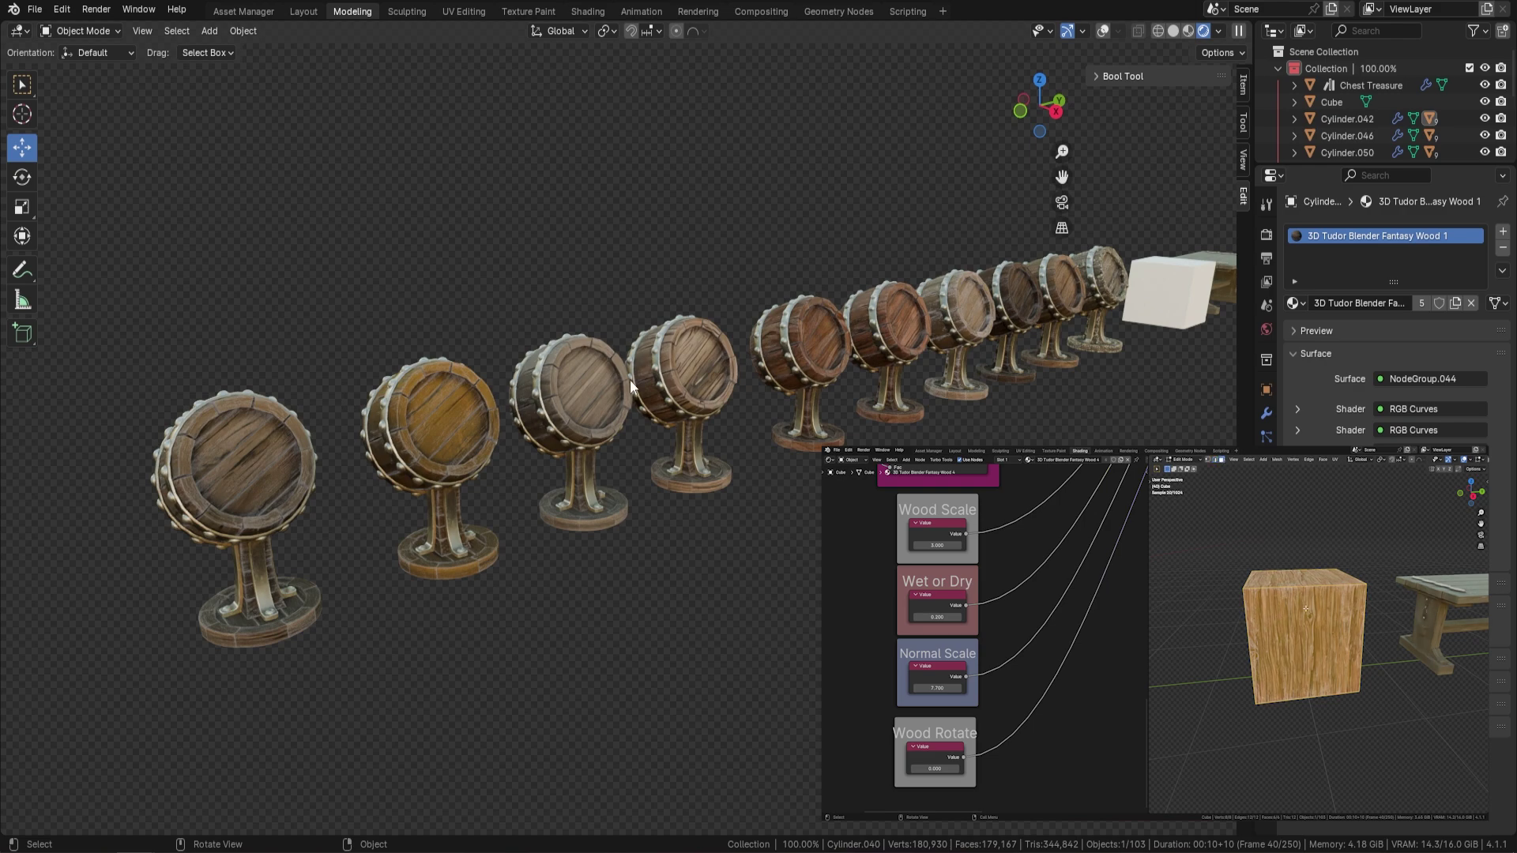
{"action": "middle_click_drag", "start_coordinate": [630, 385], "coordinate": [505, 407]}
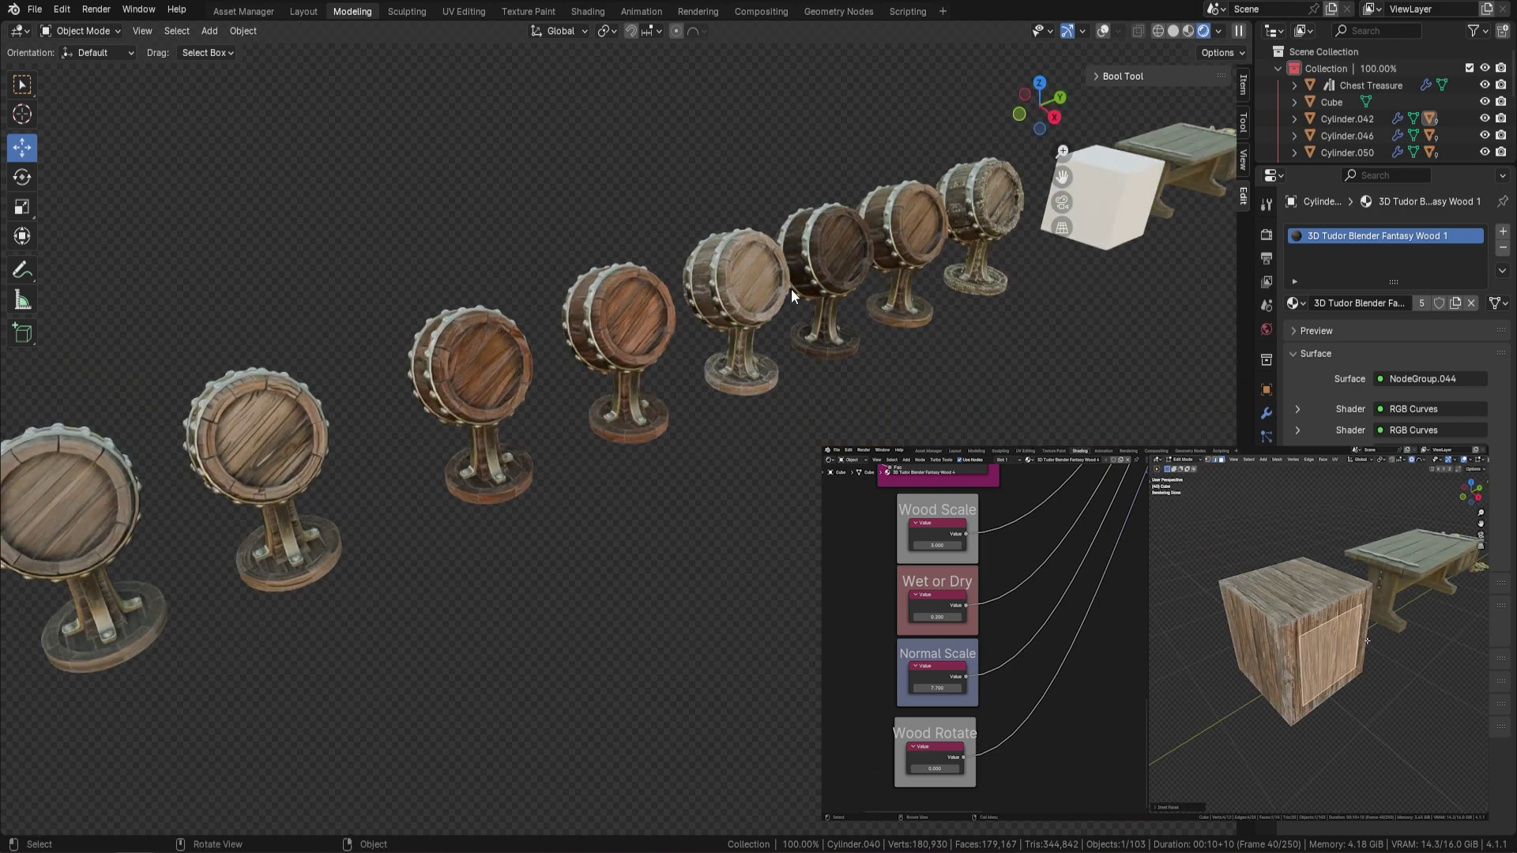
{"action": "middle_click_drag", "start_coordinate": [395, 424], "coordinate": [545, 357]}
{"action": "scroll", "coordinate": [604, 293], "scroll_direction": "up", "scroll_amount": 5}
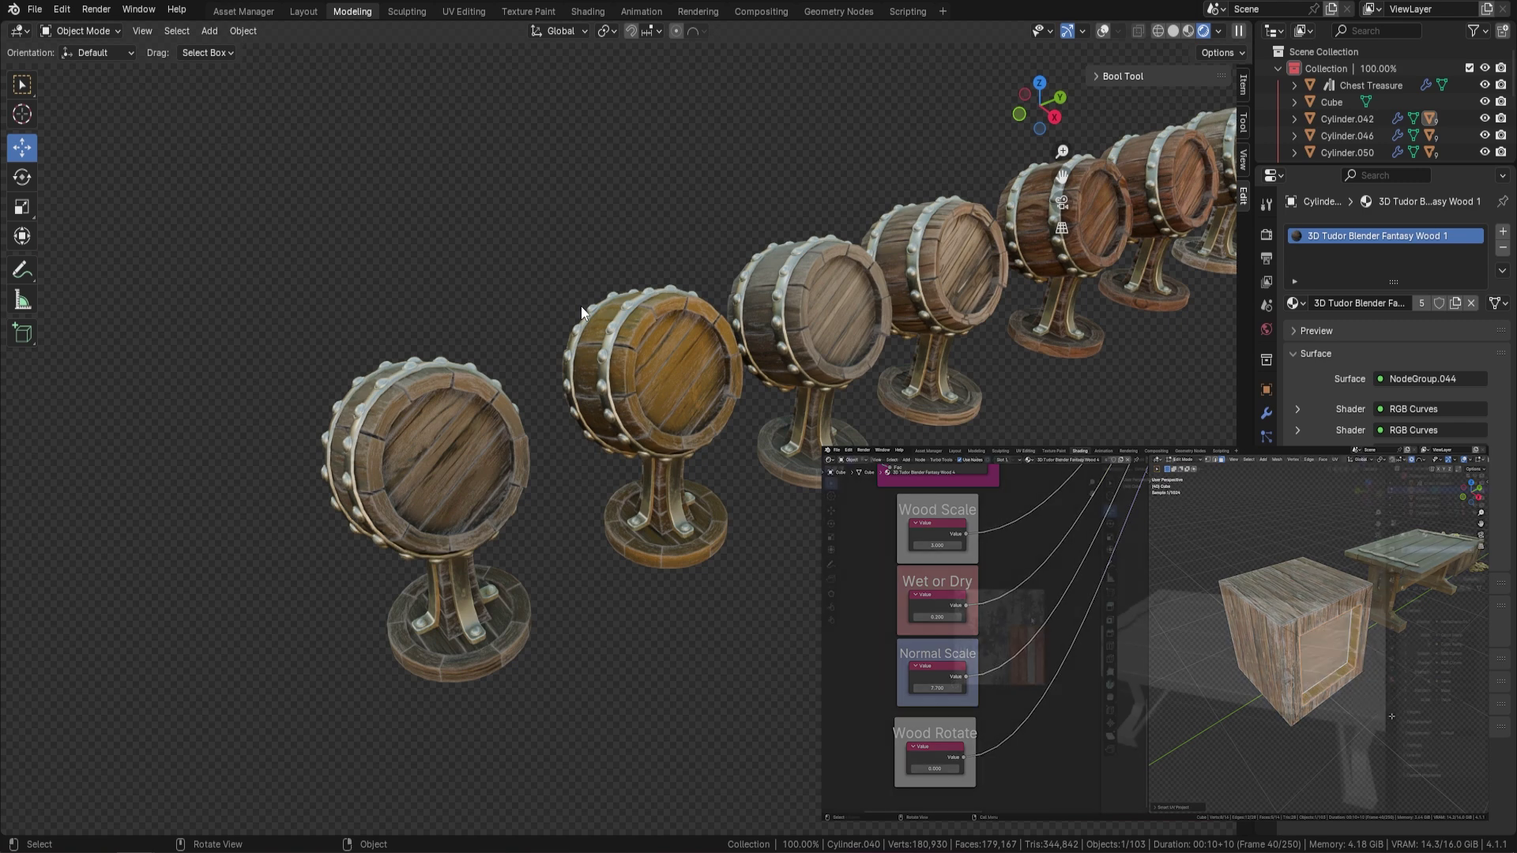
{"action": "middle_click_drag", "start_coordinate": [436, 410], "coordinate": [625, 358]}
{"action": "scroll", "coordinate": [624, 358], "scroll_direction": "up", "scroll_amount": 3}
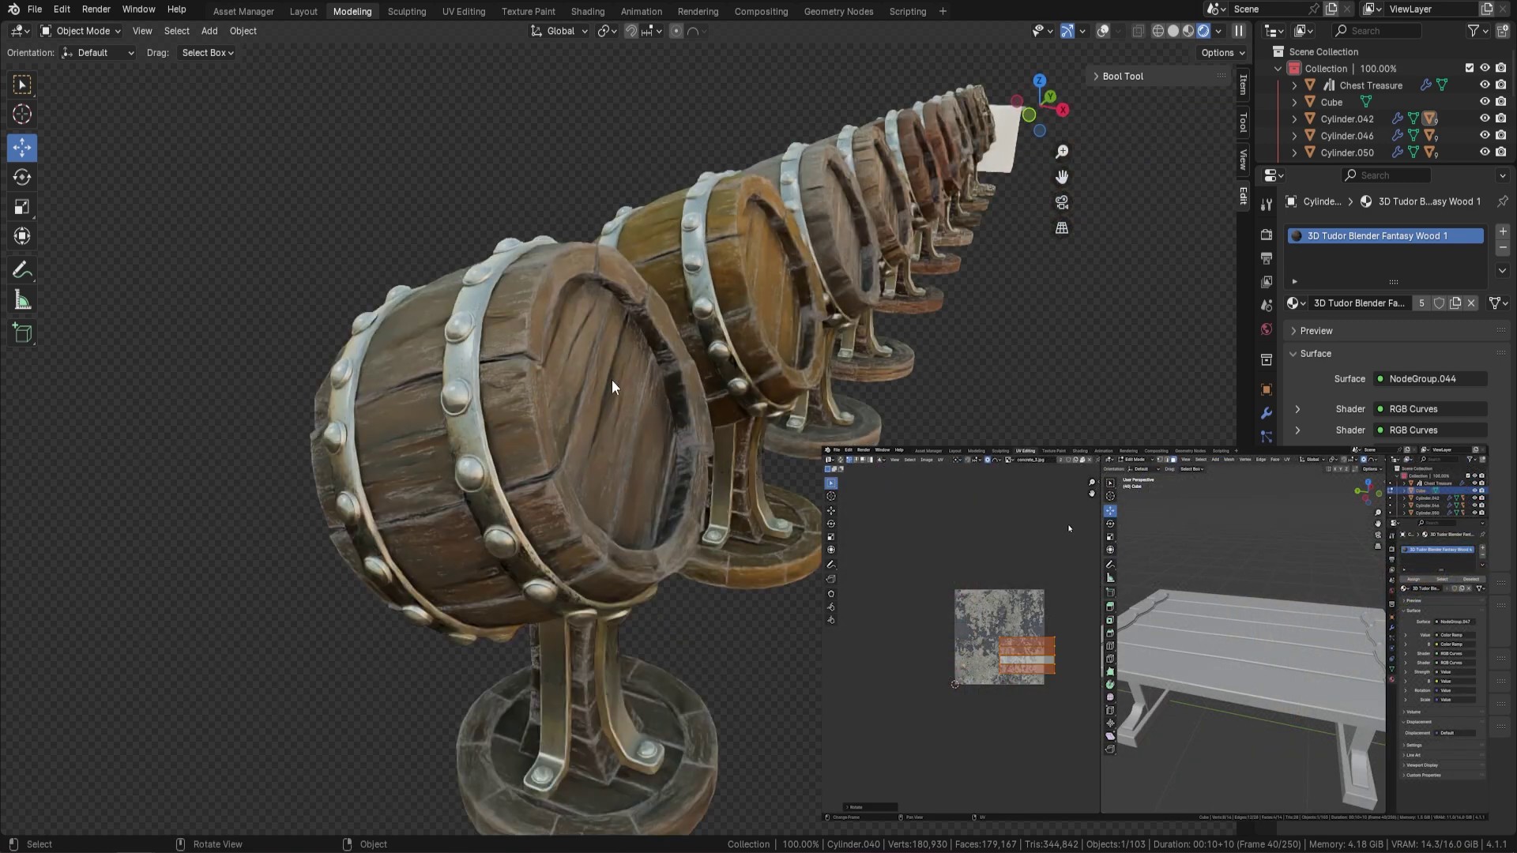
Open the first barrel's wood material in the Shading workspace and show the viewport in rendered shading
{"action": "left_click", "coordinate": [611, 379]}
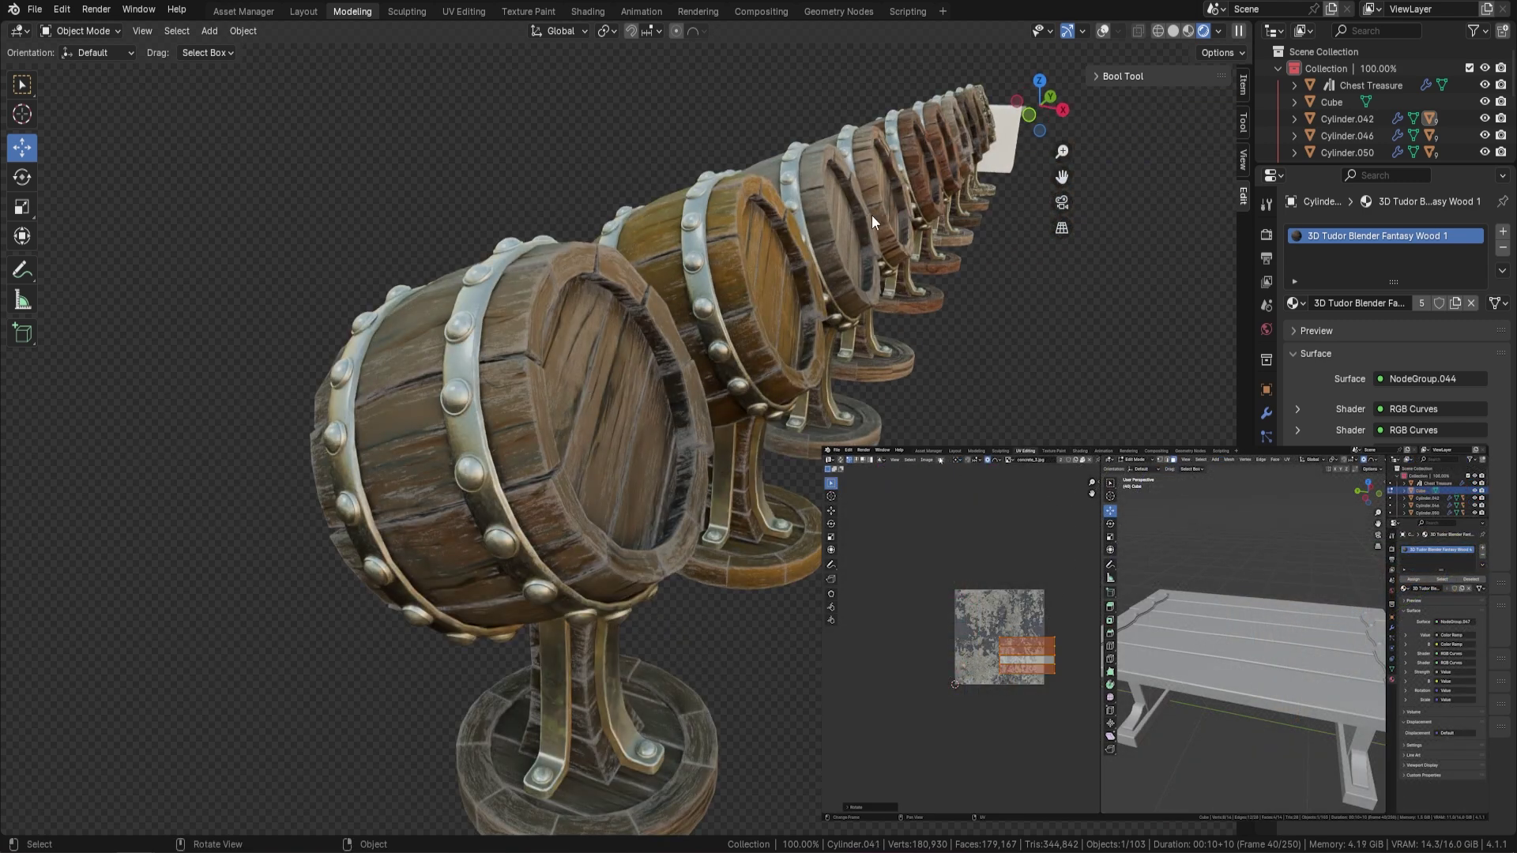
{"action": "left_click", "coordinate": [589, 11]}
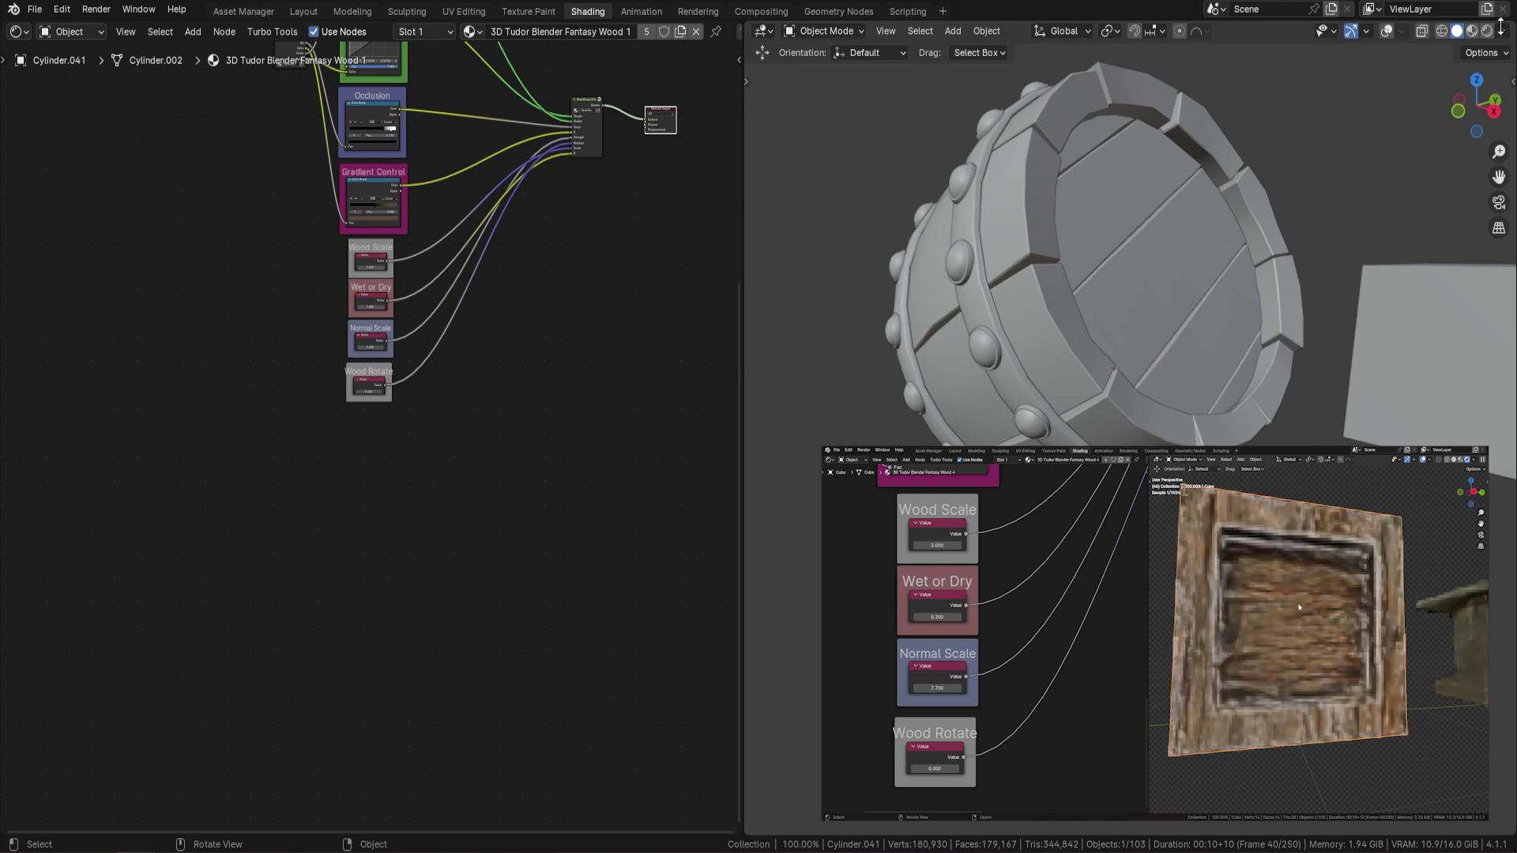
{"action": "key", "text": "z"}
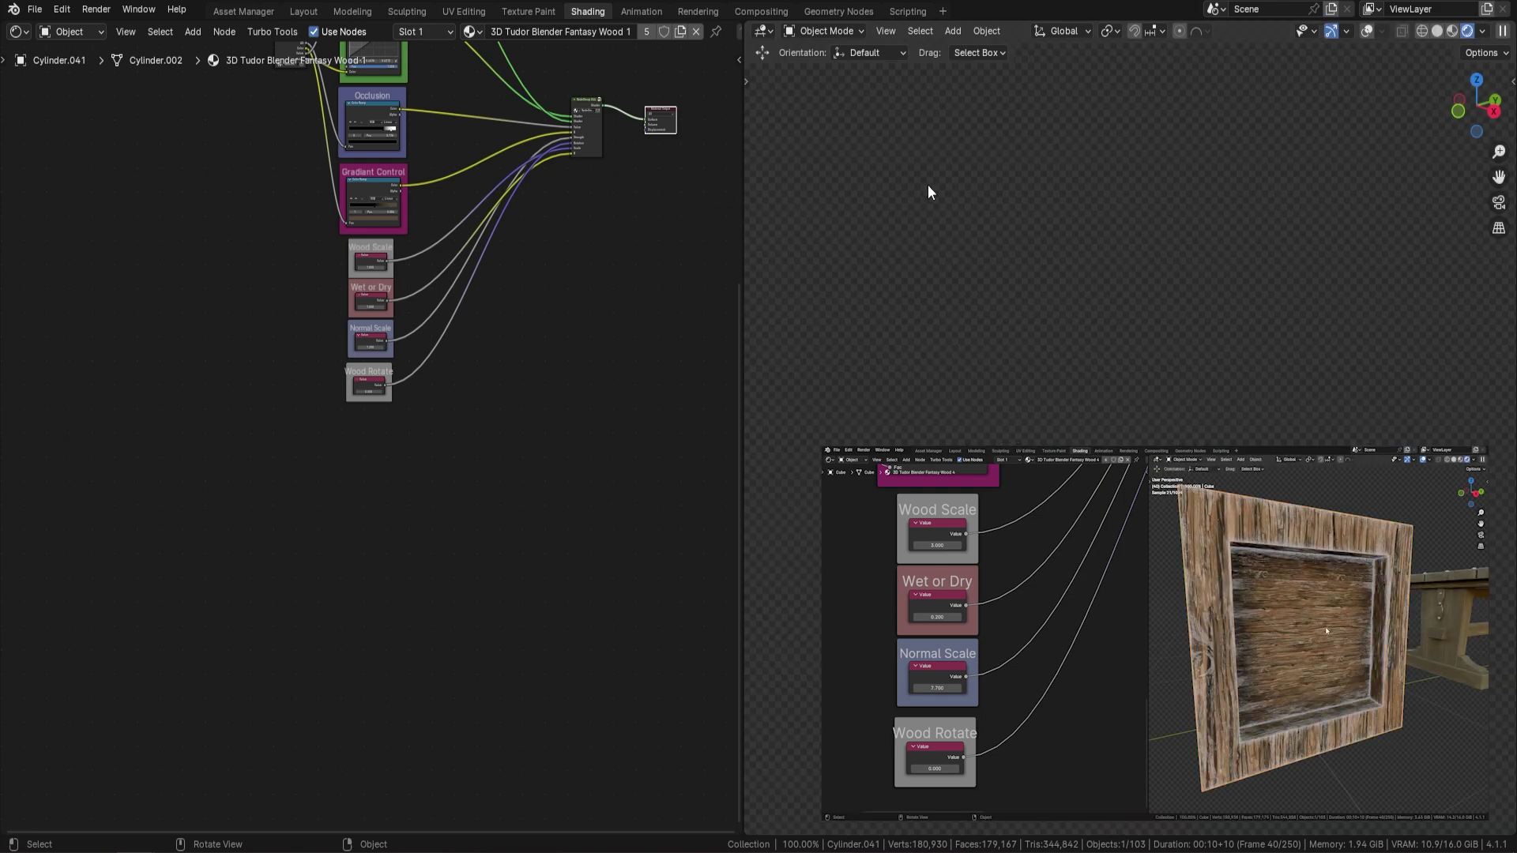
Frame the first barrel in the rendered viewport and examine its wood surface up close
{"action": "scroll", "coordinate": [558, 195], "scroll_direction": "down", "scroll_amount": 1}
{"action": "scroll", "coordinate": [1065, 191], "scroll_direction": "down", "scroll_amount": 8}
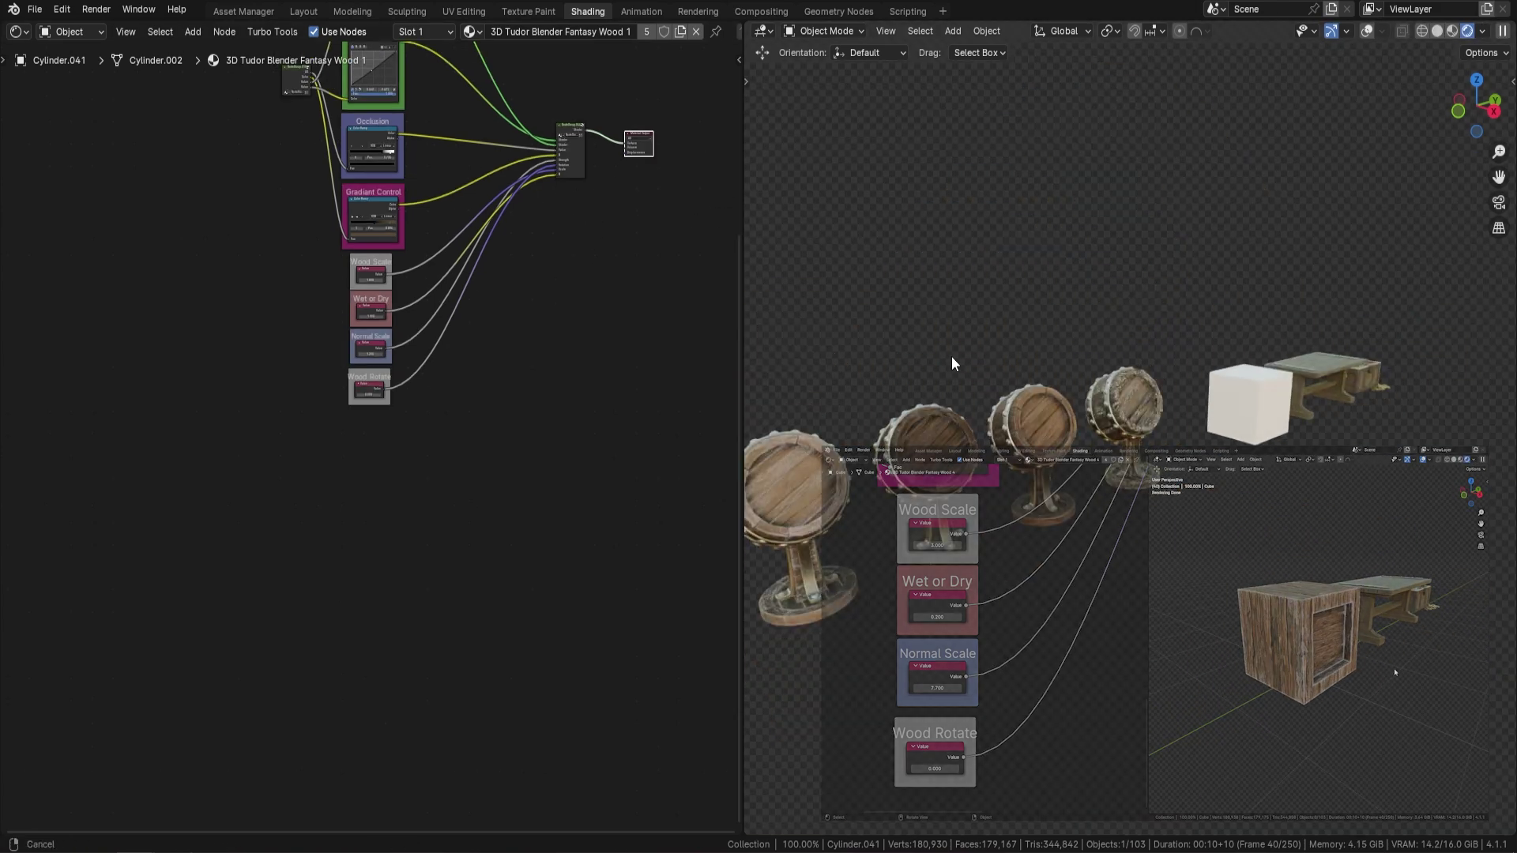
{"action": "middle_click_drag", "start_coordinate": [951, 357], "coordinate": [1169, 288], "text": "shift"}
{"action": "middle_click_drag", "start_coordinate": [970, 332], "coordinate": [1201, 214], "text": "shift"}
{"action": "scroll", "coordinate": [1003, 321], "scroll_direction": "down", "scroll_amount": 6}
{"action": "middle_click_drag", "start_coordinate": [959, 352], "coordinate": [1098, 291], "text": "shift"}
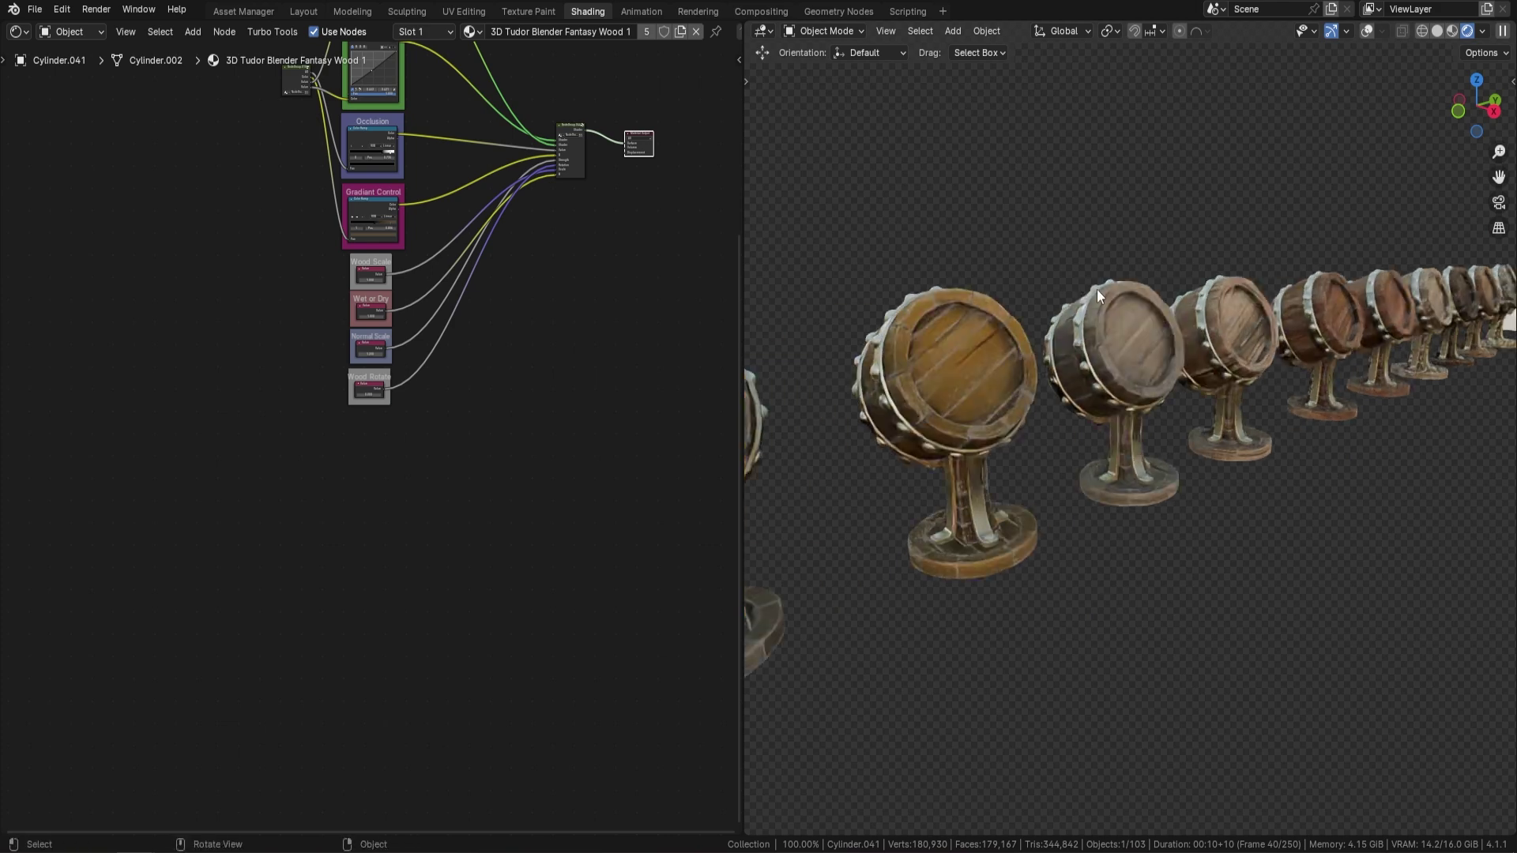
{"action": "middle_click_drag", "start_coordinate": [965, 344], "coordinate": [1335, 253], "text": "shift"}
{"action": "key", "text": "KP_Decimal"}
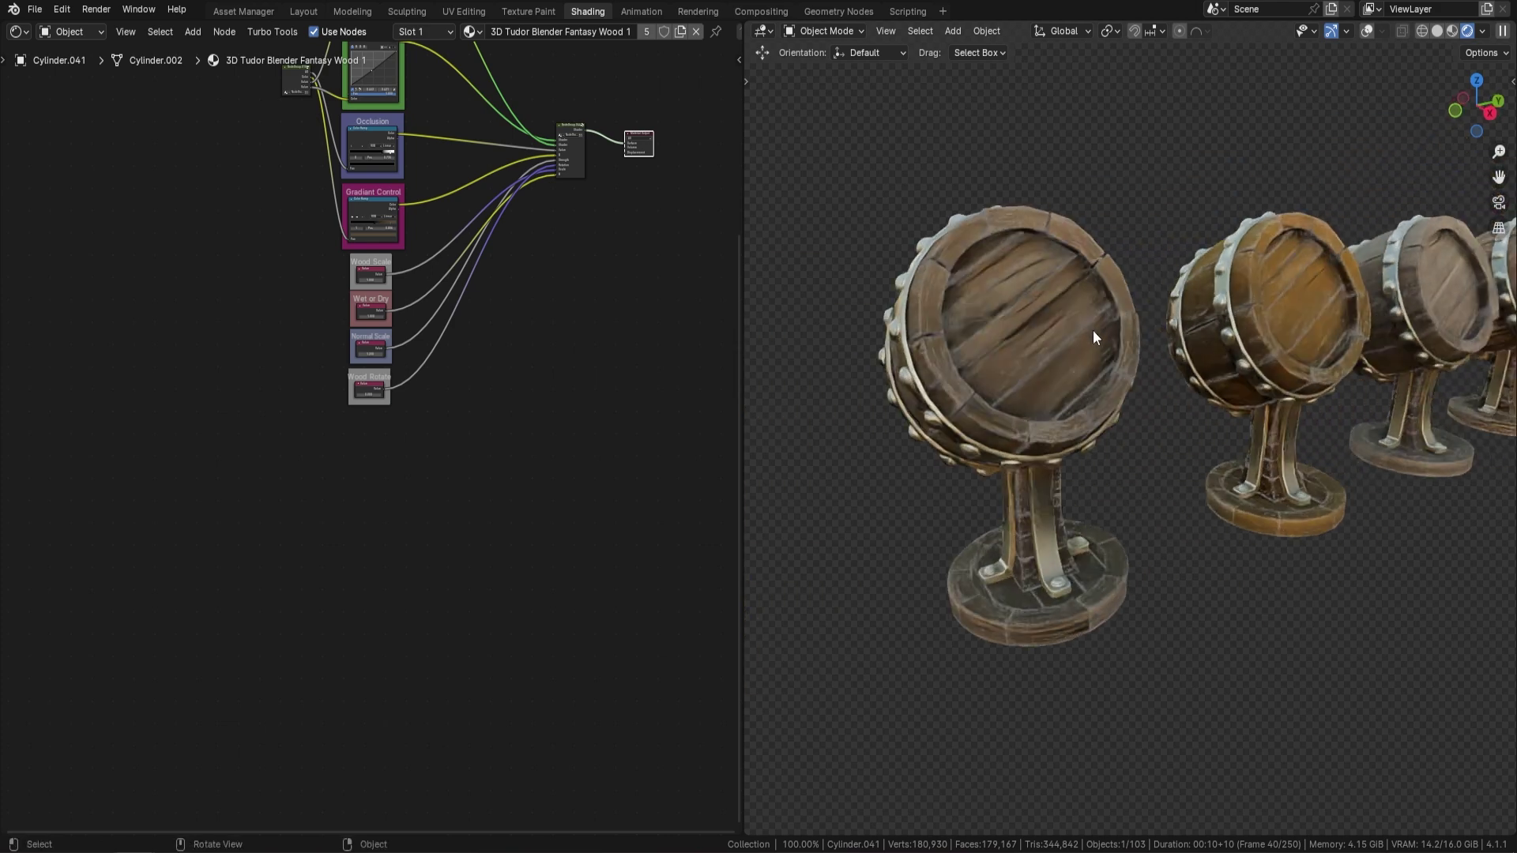
{"action": "key", "text": "KP_Decimal"}
{"action": "scroll", "coordinate": [1122, 326], "scroll_direction": "down", "scroll_amount": 5}
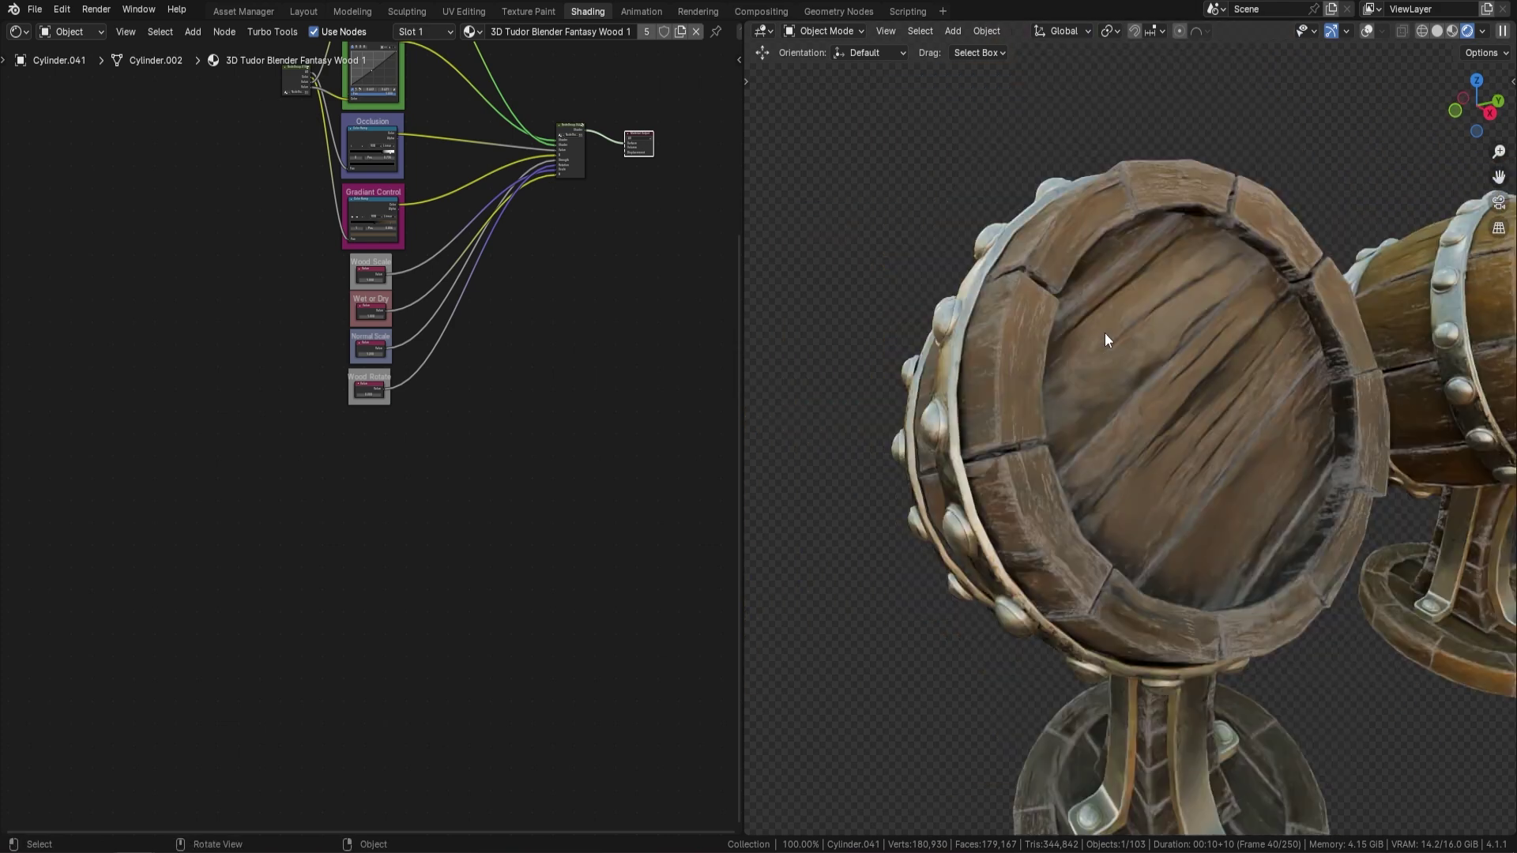
{"action": "middle_click_drag", "start_coordinate": [1176, 382], "coordinate": [1087, 305], "text": "shift"}
{"action": "middle_click_drag", "start_coordinate": [1016, 344], "coordinate": [1036, 348]}
{"action": "scroll", "coordinate": [530, 192], "scroll_direction": "down", "scroll_amount": 2}
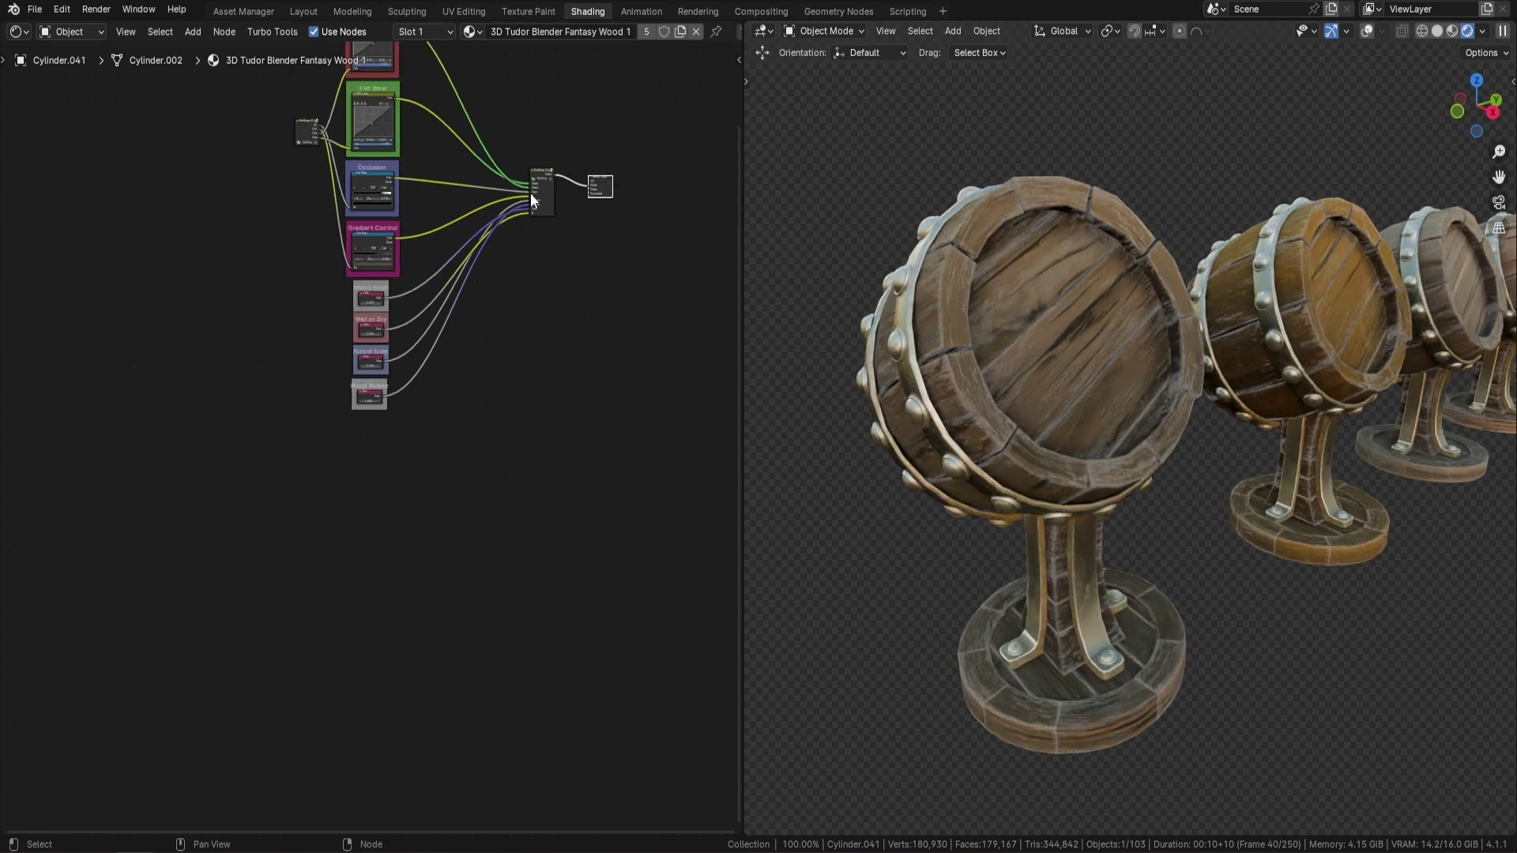
Raise the middle point of the Edge Wear curve to about 0.45, 0.52 to strengthen the barrel's edge wear
{"action": "middle_click_drag", "start_coordinate": [529, 192], "coordinate": [531, 419]}
{"action": "scroll", "coordinate": [496, 295], "scroll_direction": "up", "scroll_amount": 3}
{"action": "scroll", "coordinate": [495, 233], "scroll_direction": "up", "scroll_amount": 2}
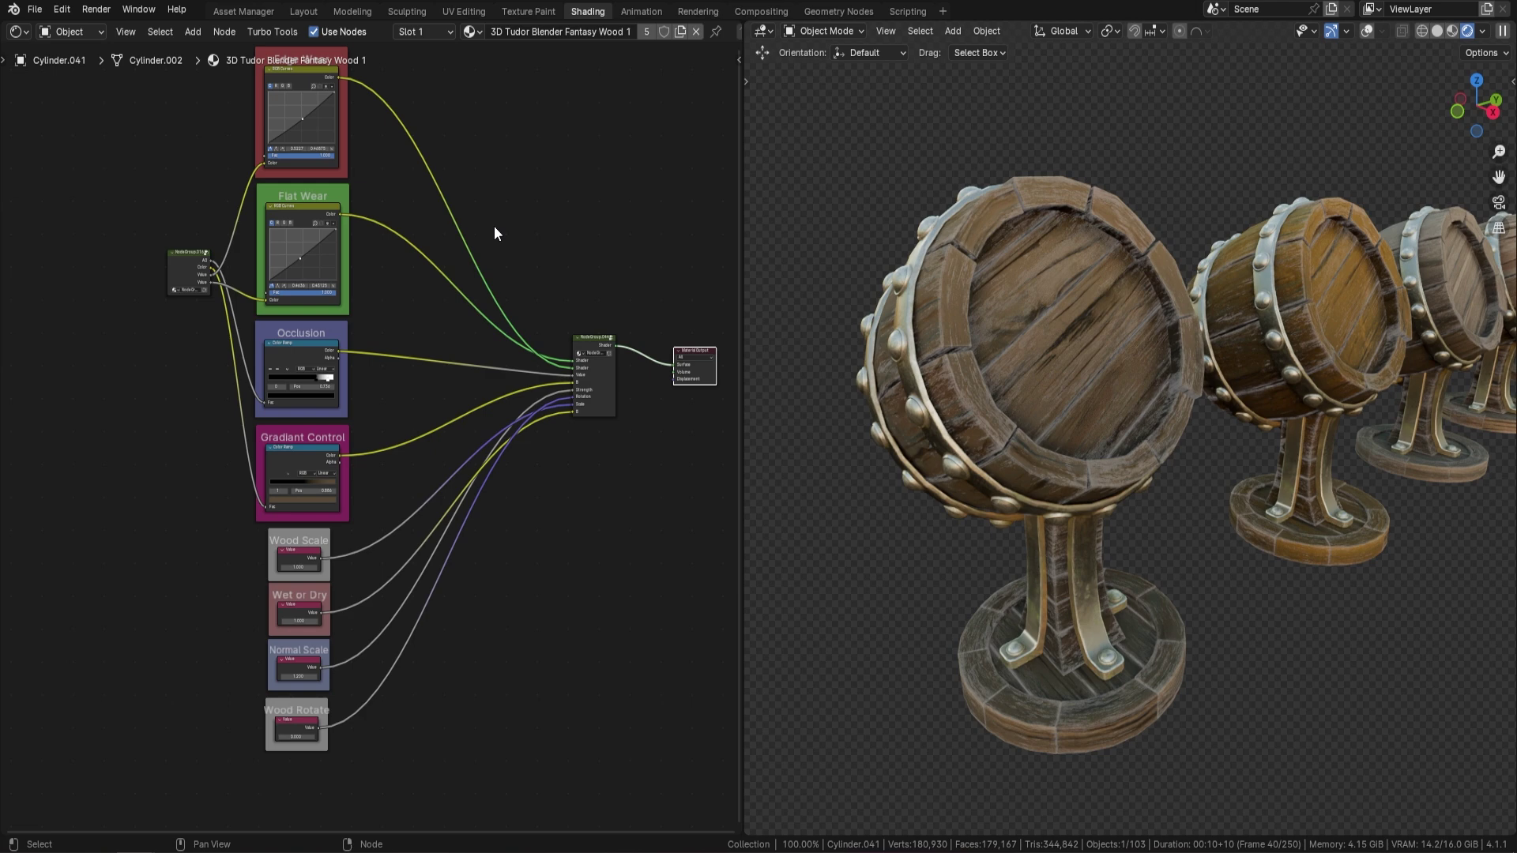
{"action": "middle_click_drag", "start_coordinate": [451, 188], "coordinate": [608, 381], "text": "shift"}
{"action": "scroll", "coordinate": [543, 295], "scroll_direction": "up", "scroll_amount": 9}
{"action": "middle_click_drag", "start_coordinate": [632, 171], "coordinate": [612, 212]}
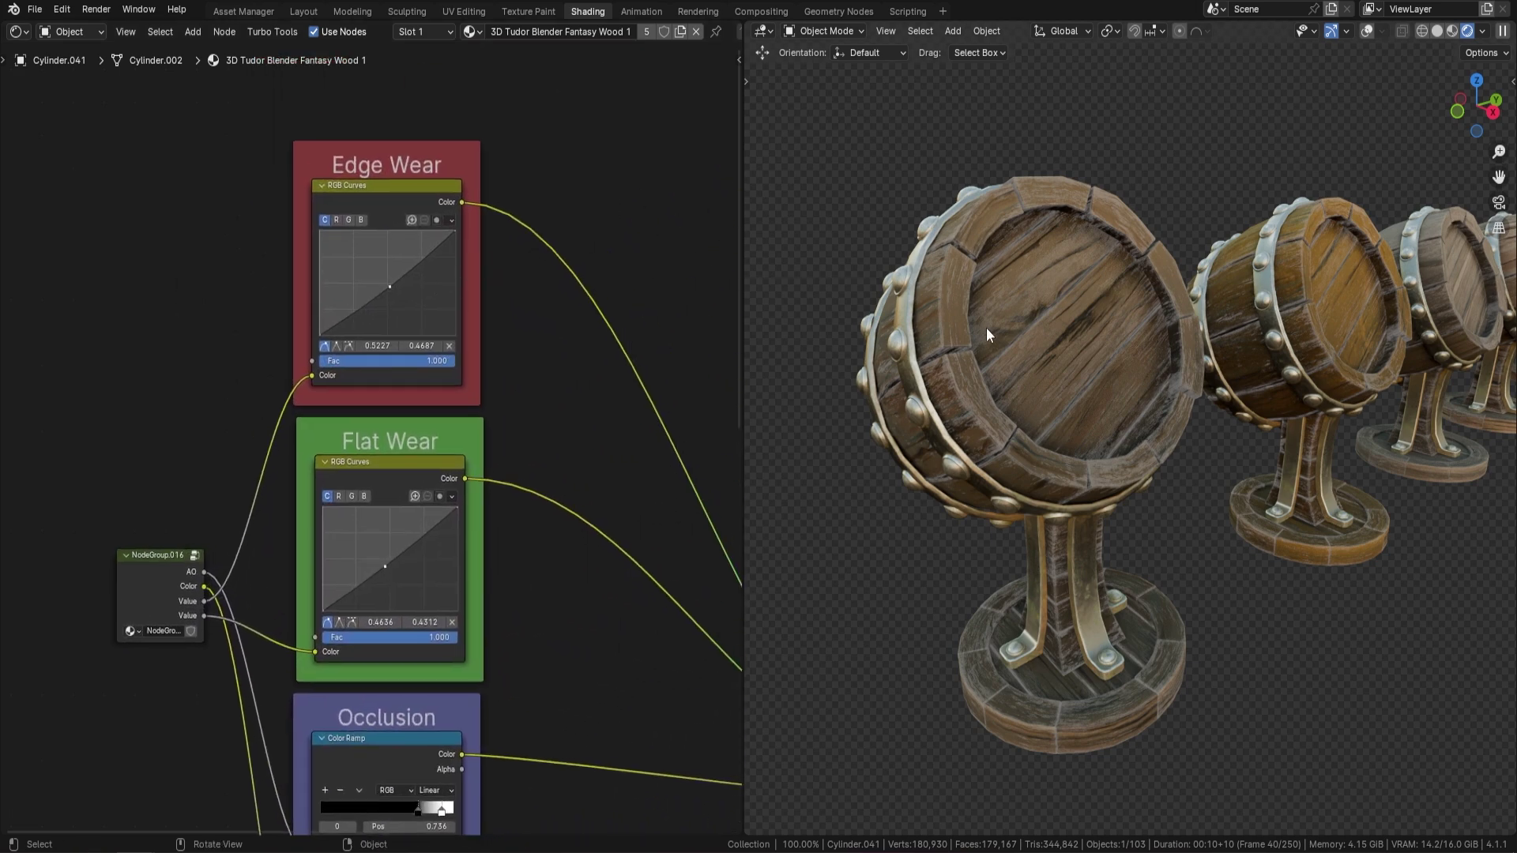
{"action": "middle_click_drag", "start_coordinate": [986, 327], "coordinate": [805, 316]}
{"action": "scroll", "coordinate": [980, 338], "scroll_direction": "up", "scroll_amount": 3}
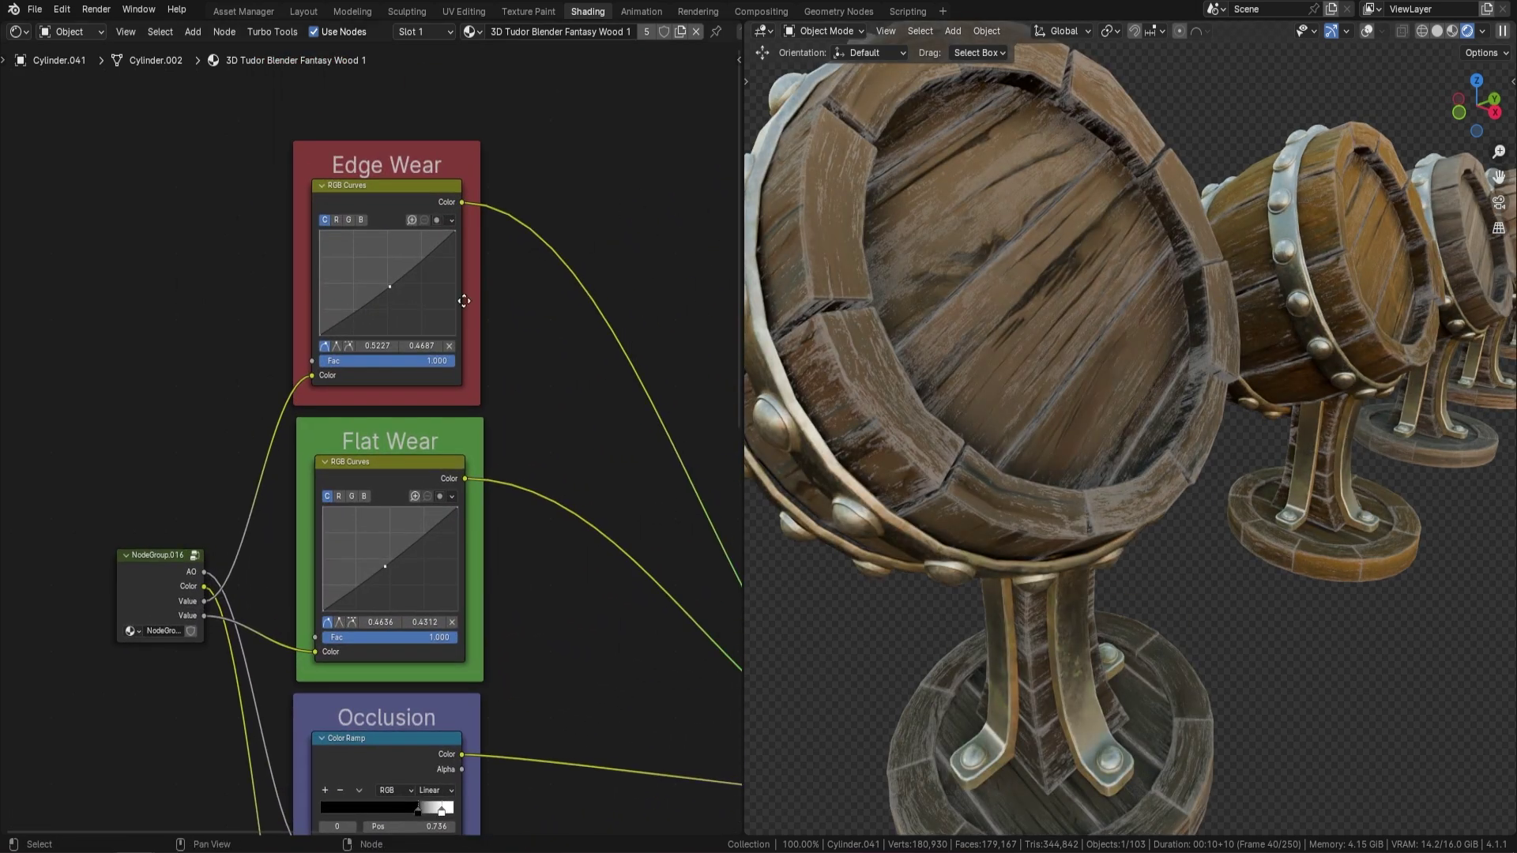
{"action": "mouse_move", "coordinate": [390, 286]}
{"action": "left_mouse_down"}
{"action": "mouse_move", "coordinate": [353, 257]}
{"action": "mouse_move", "coordinate": [417, 310]}
{"action": "mouse_move", "coordinate": [379, 280]}
{"action": "left_mouse_up"}
Raise the middle point of the Flat Wear curve to about 0.440, 0.525
{"action": "scroll", "coordinate": [514, 454], "scroll_direction": "down", "scroll_amount": 3}
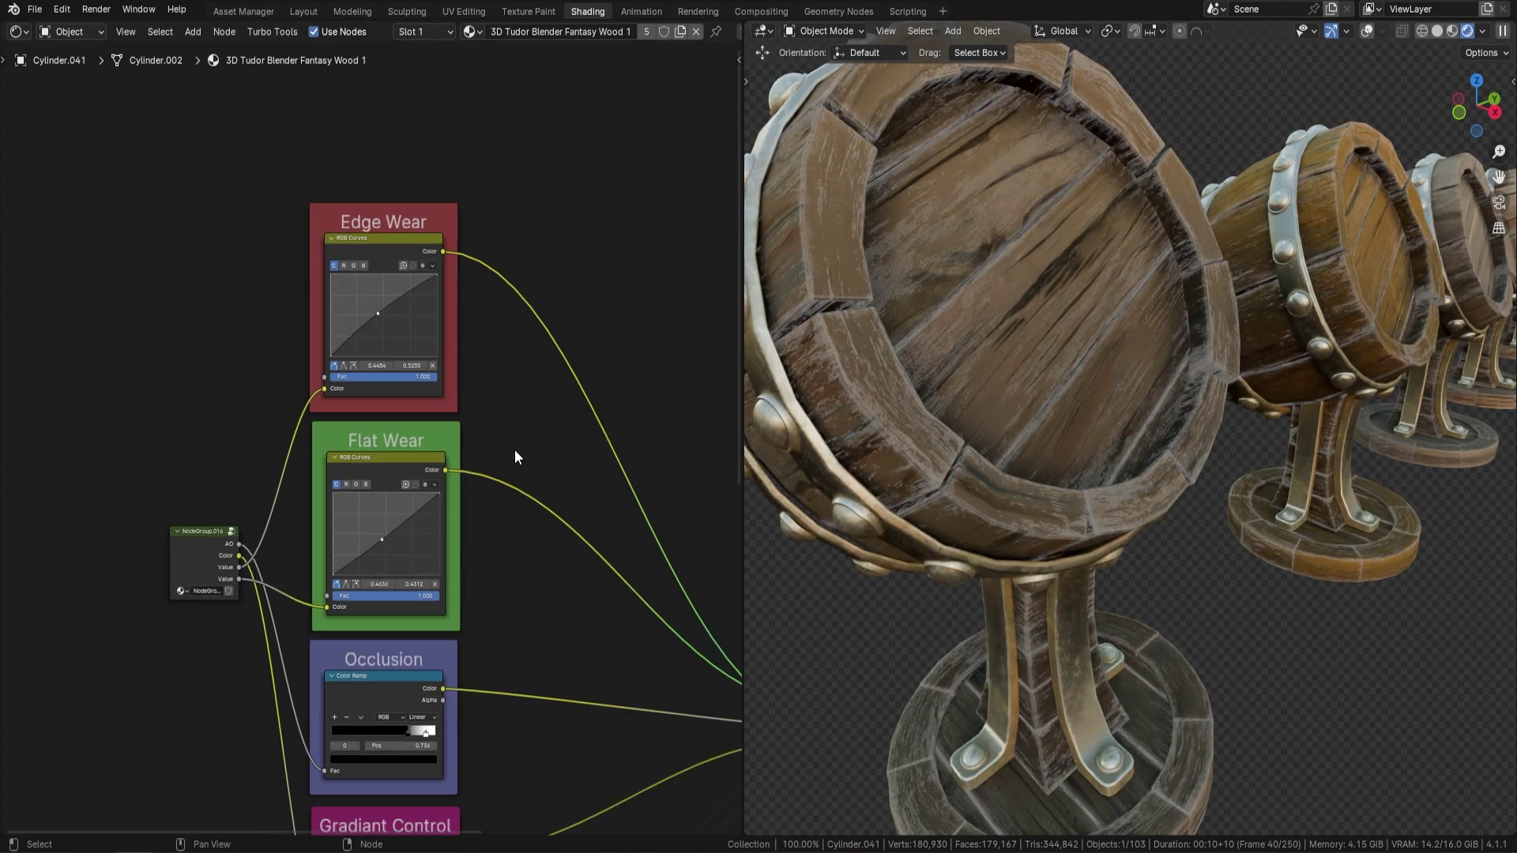
{"action": "middle_click_drag", "start_coordinate": [516, 457], "coordinate": [506, 272], "text": "shift"}
{"action": "mouse_move", "coordinate": [364, 352]}
{"action": "left_mouse_down"}
{"action": "mouse_move", "coordinate": [342, 325]}
{"action": "mouse_move", "coordinate": [397, 364]}
{"action": "mouse_move", "coordinate": [364, 345]}
{"action": "left_mouse_up"}
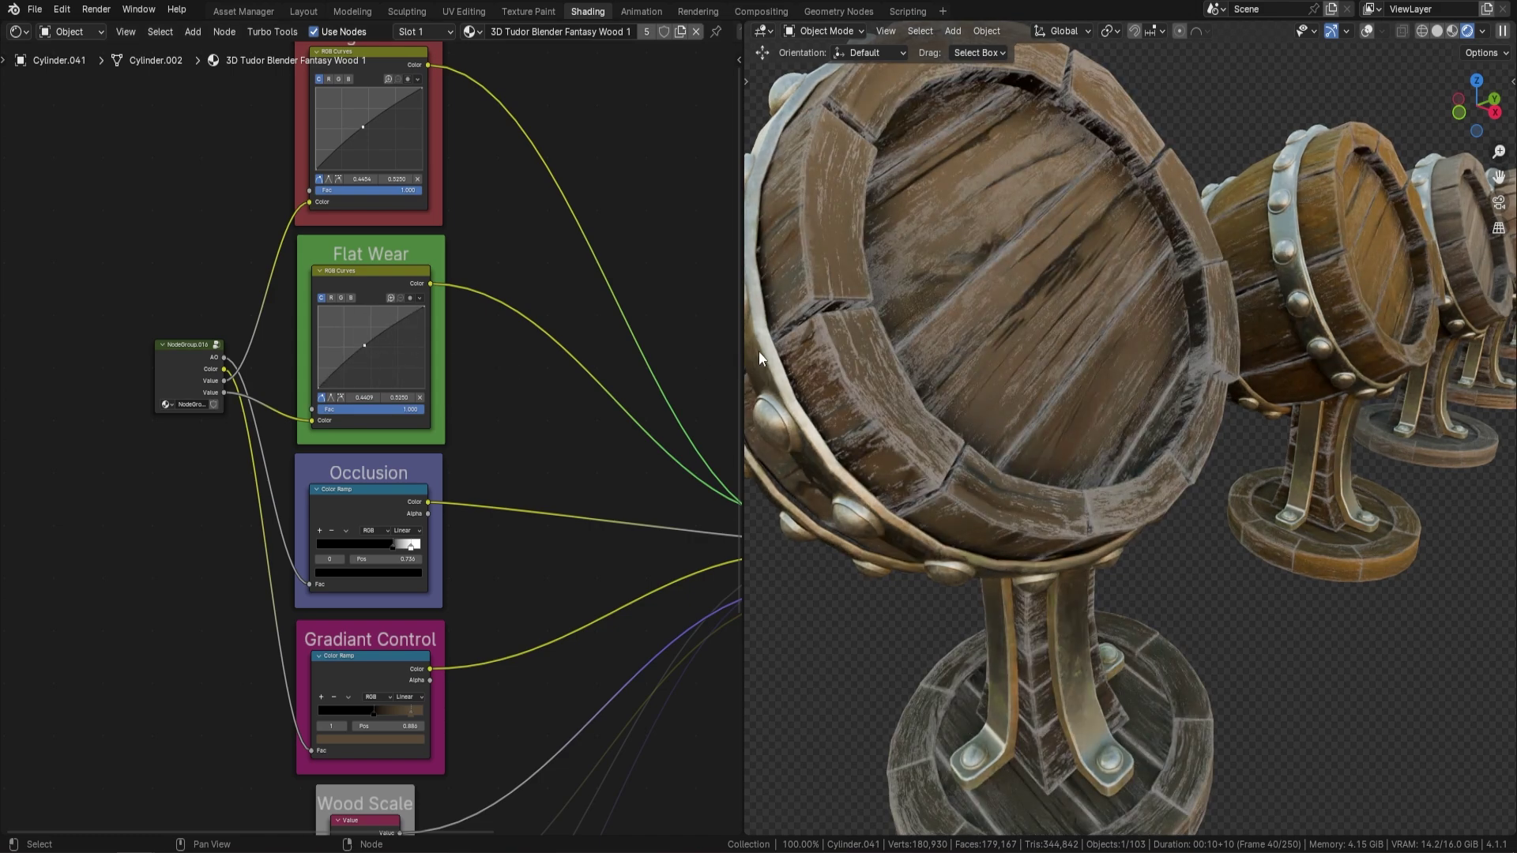
Widen the Occlusion ramp by moving its black stop lower and placing the white stop at position 0.936
{"action": "scroll", "coordinate": [548, 449], "scroll_direction": "down", "scroll_amount": 1}
{"action": "middle_click_drag", "start_coordinate": [548, 449], "coordinate": [483, 359], "text": "shift"}
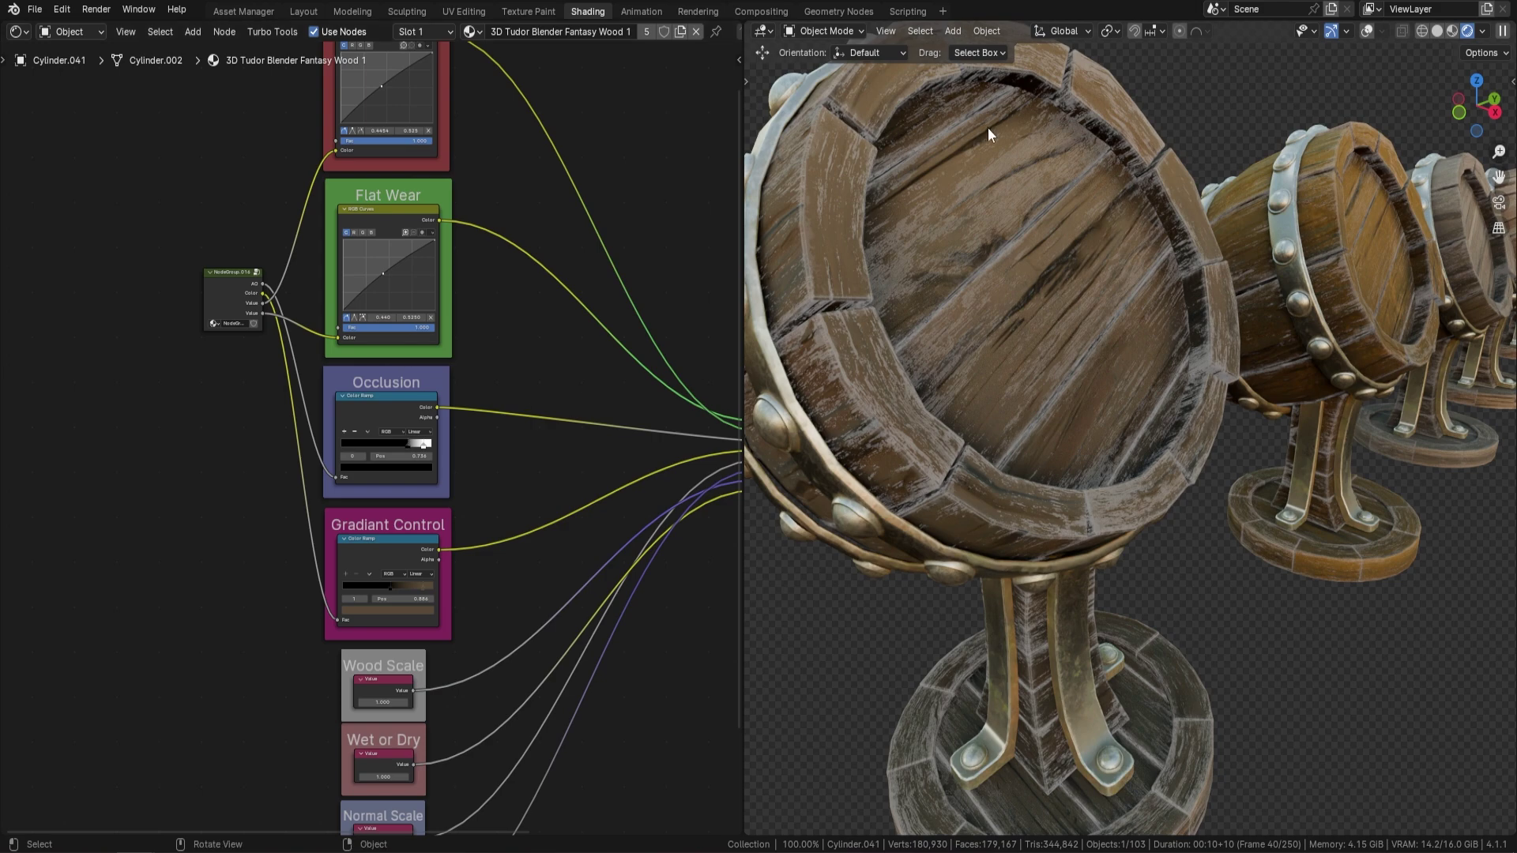
{"action": "scroll", "coordinate": [1118, 259], "scroll_direction": "down", "scroll_amount": 4}
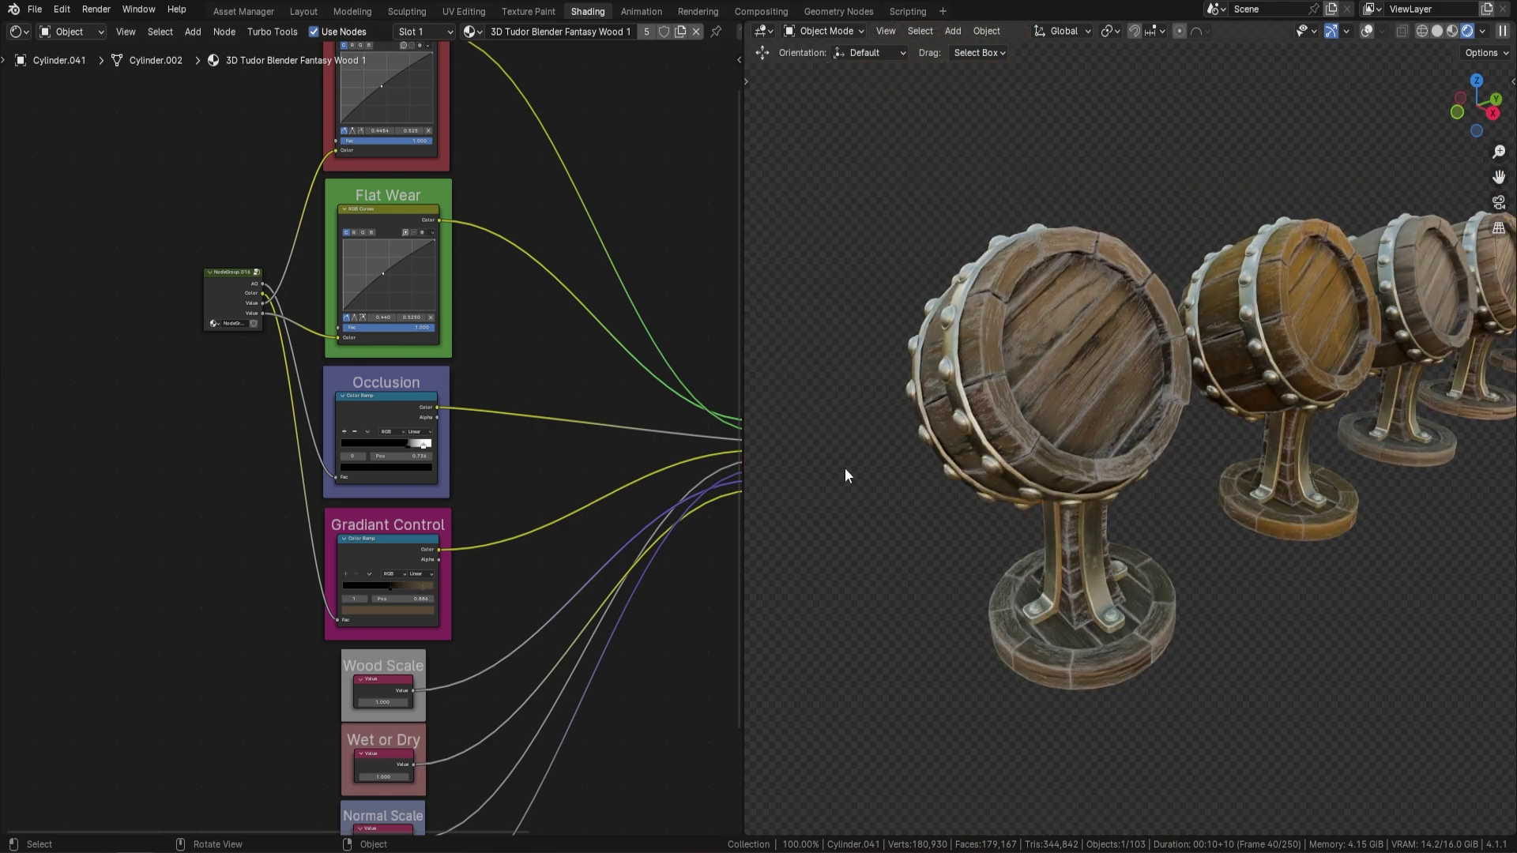
{"action": "scroll", "coordinate": [458, 505], "scroll_direction": "up", "scroll_amount": 3}
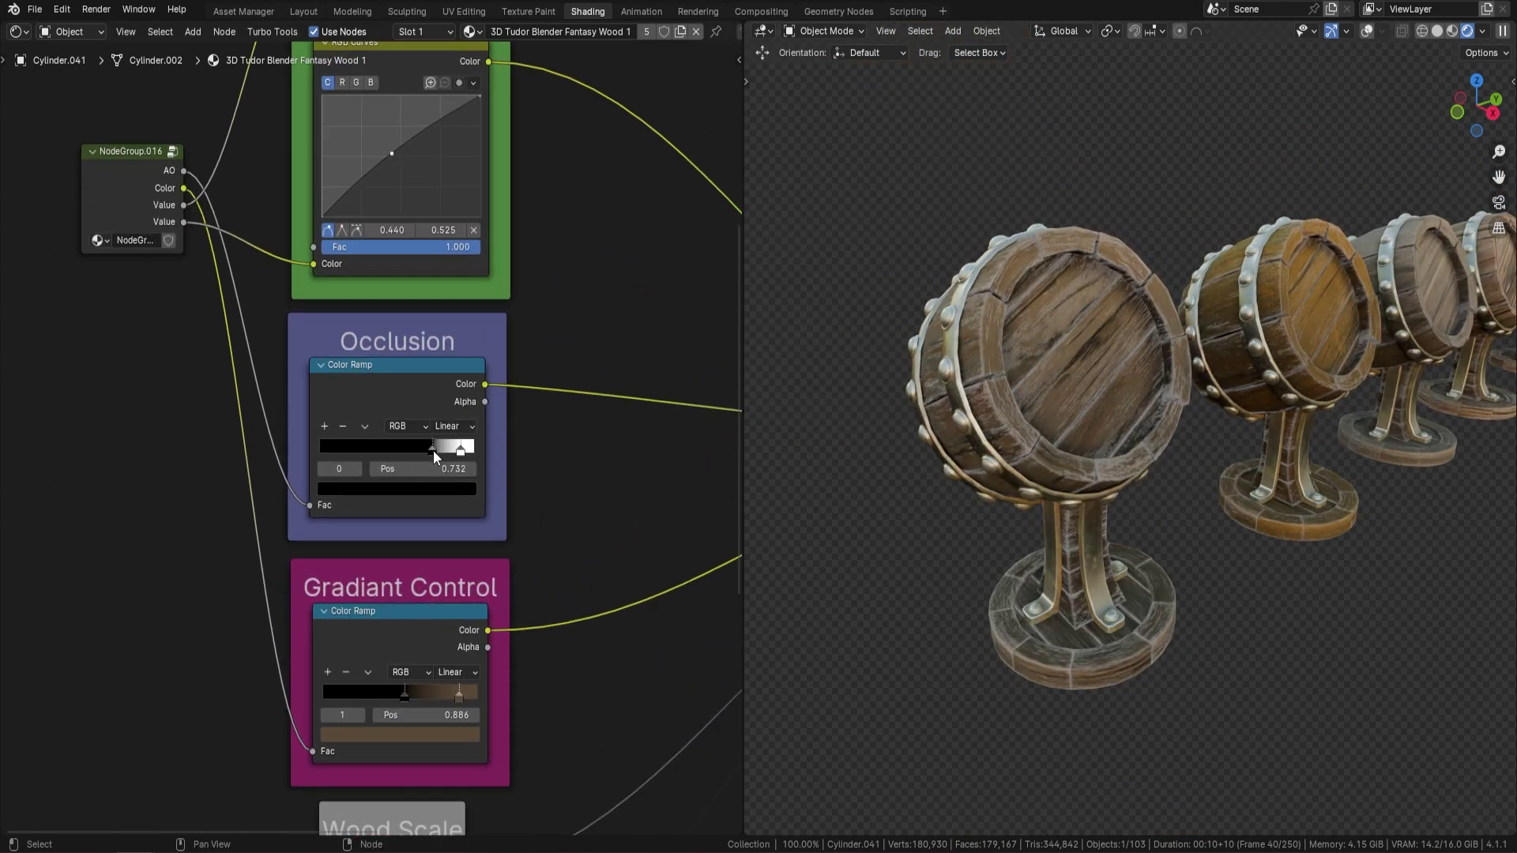
{"action": "mouse_move", "coordinate": [433, 451]}
{"action": "left_mouse_down"}
{"action": "mouse_move", "coordinate": [325, 464]}
{"action": "mouse_move", "coordinate": [466, 451]}
{"action": "left_mouse_up"}
Set the brown color stop of the Gradiant Control ramp to position 0.759
{"action": "scroll", "coordinate": [565, 618], "scroll_direction": "down", "scroll_amount": 2}
{"action": "middle_click_drag", "start_coordinate": [586, 633], "coordinate": [494, 399]}
{"action": "scroll", "coordinate": [464, 452], "scroll_direction": "up", "scroll_amount": 1}
{"action": "scroll", "coordinate": [465, 457], "scroll_direction": "up", "scroll_amount": 2}
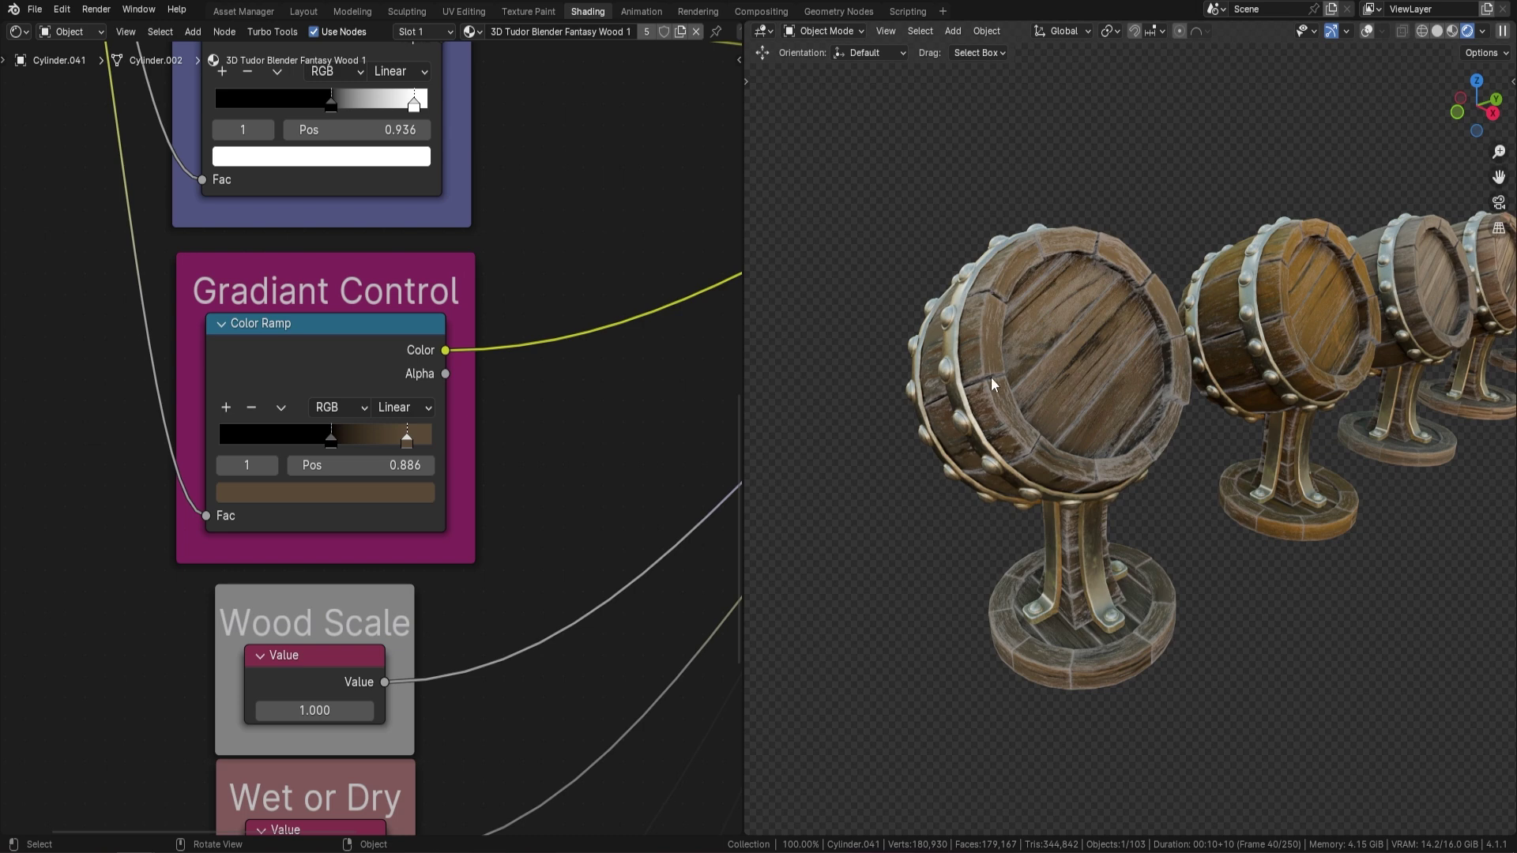
{"action": "middle_click_drag", "start_coordinate": [991, 377], "coordinate": [1031, 376]}
{"action": "middle_click_drag", "start_coordinate": [1031, 281], "coordinate": [1001, 334]}
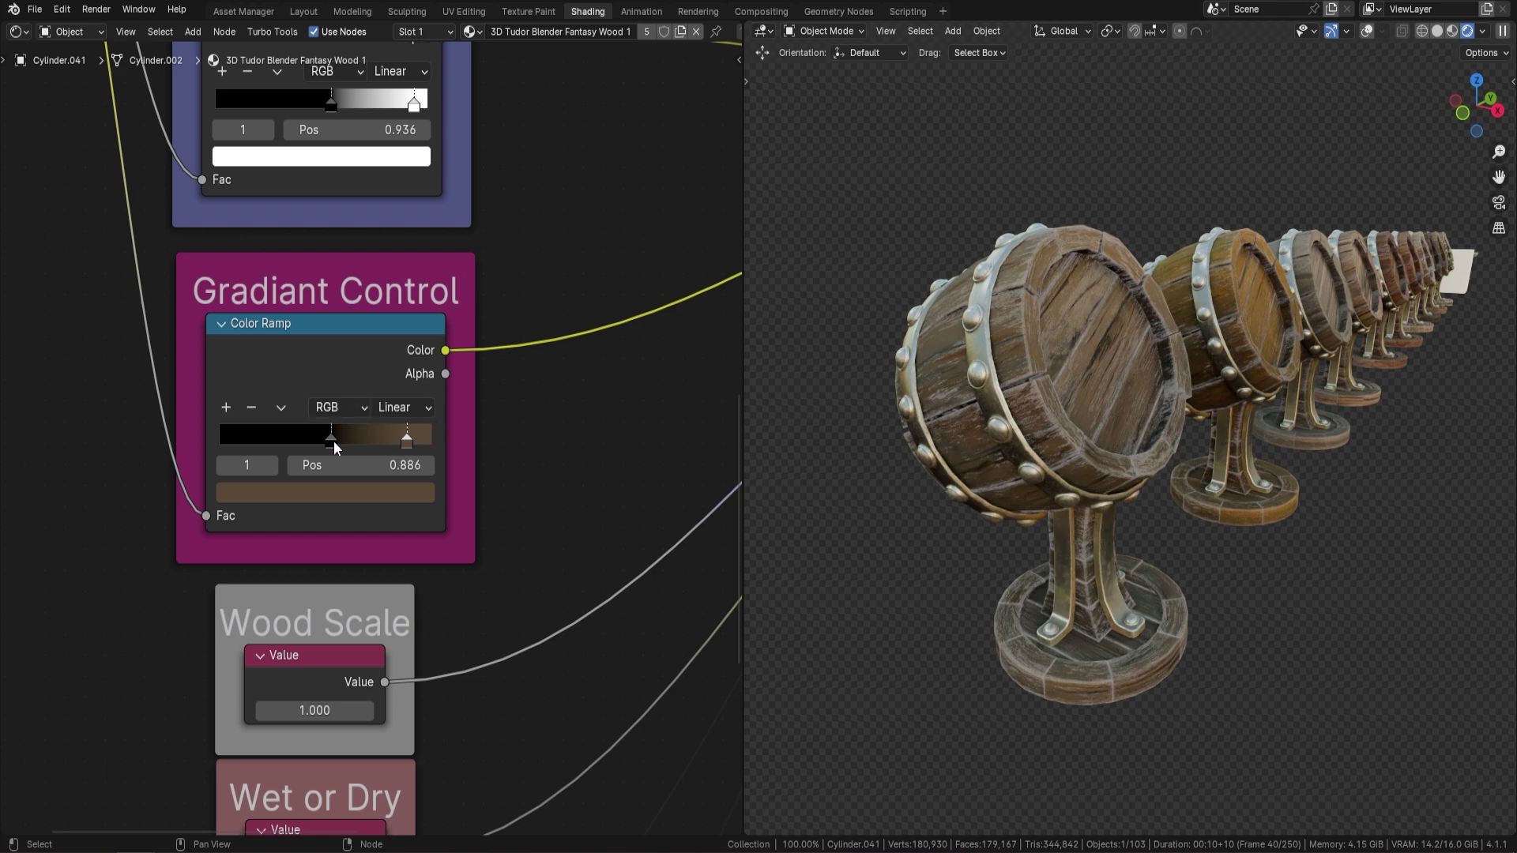
{"action": "mouse_move", "coordinate": [334, 441]}
{"action": "left_mouse_down"}
{"action": "mouse_move", "coordinate": [234, 444]}
{"action": "mouse_move", "coordinate": [343, 440]}
{"action": "left_mouse_up"}
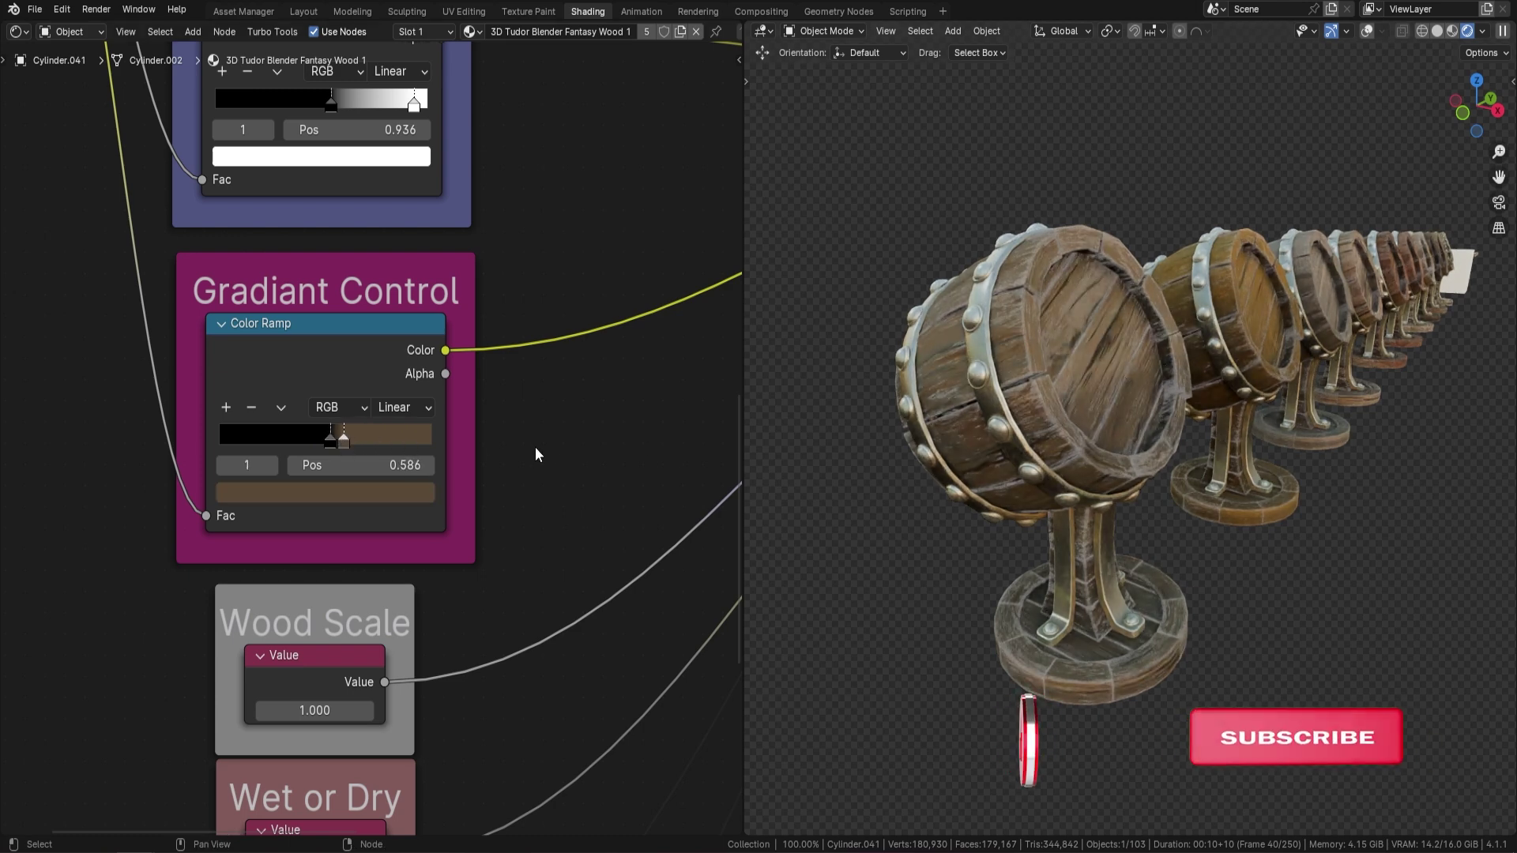
{"action": "left_click_drag", "start_coordinate": [345, 444], "coordinate": [373, 448]}
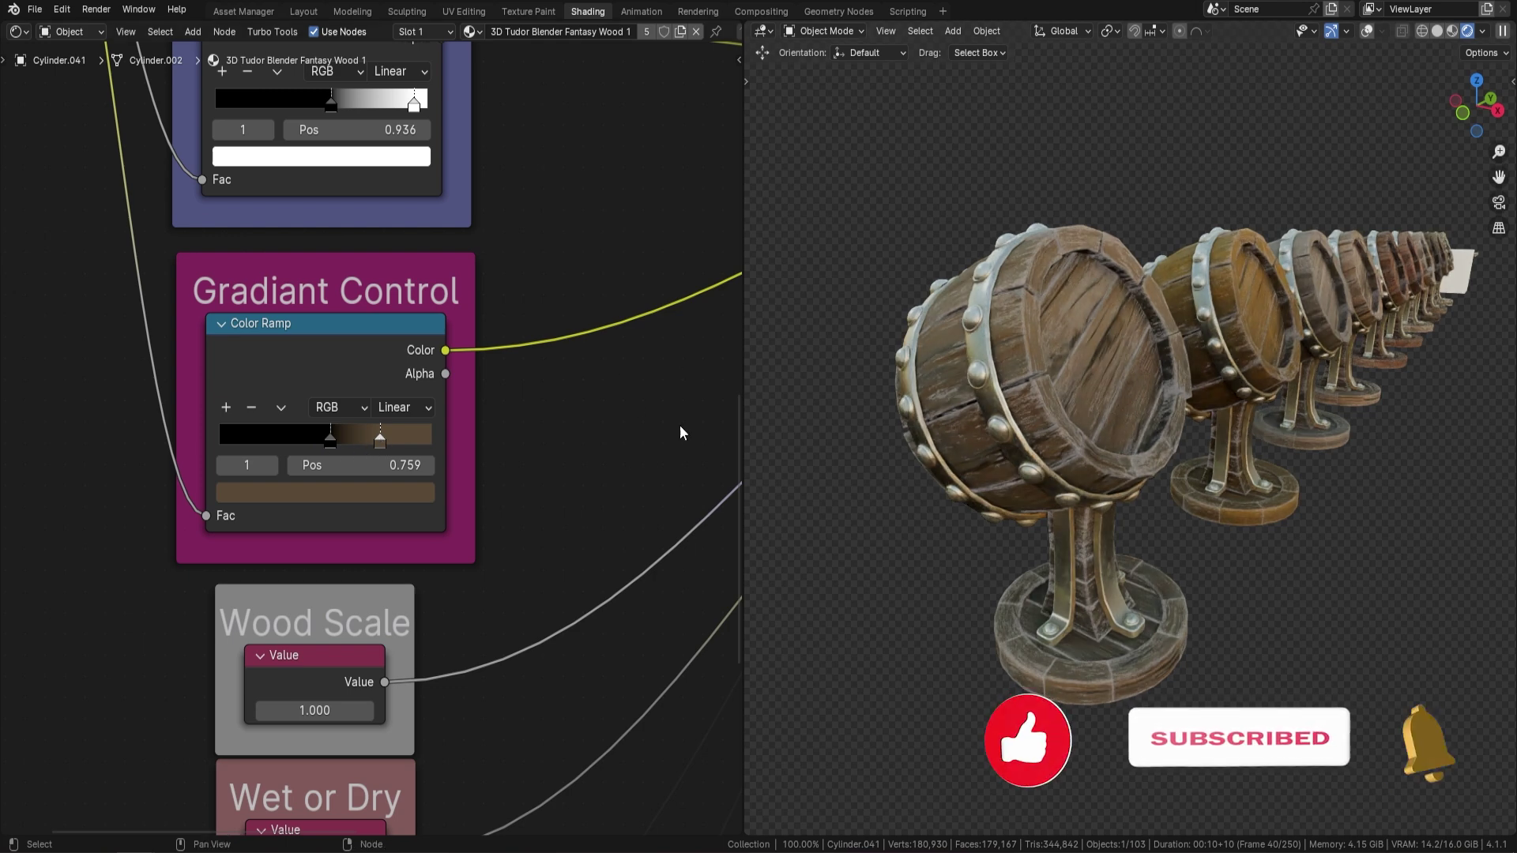
Lower the Wood Scale value of the front barrel's material to test a larger wood grain
{"action": "middle_click_drag", "start_coordinate": [1078, 370], "coordinate": [1027, 371]}
{"action": "scroll", "coordinate": [439, 547], "scroll_direction": "down", "scroll_amount": 4}
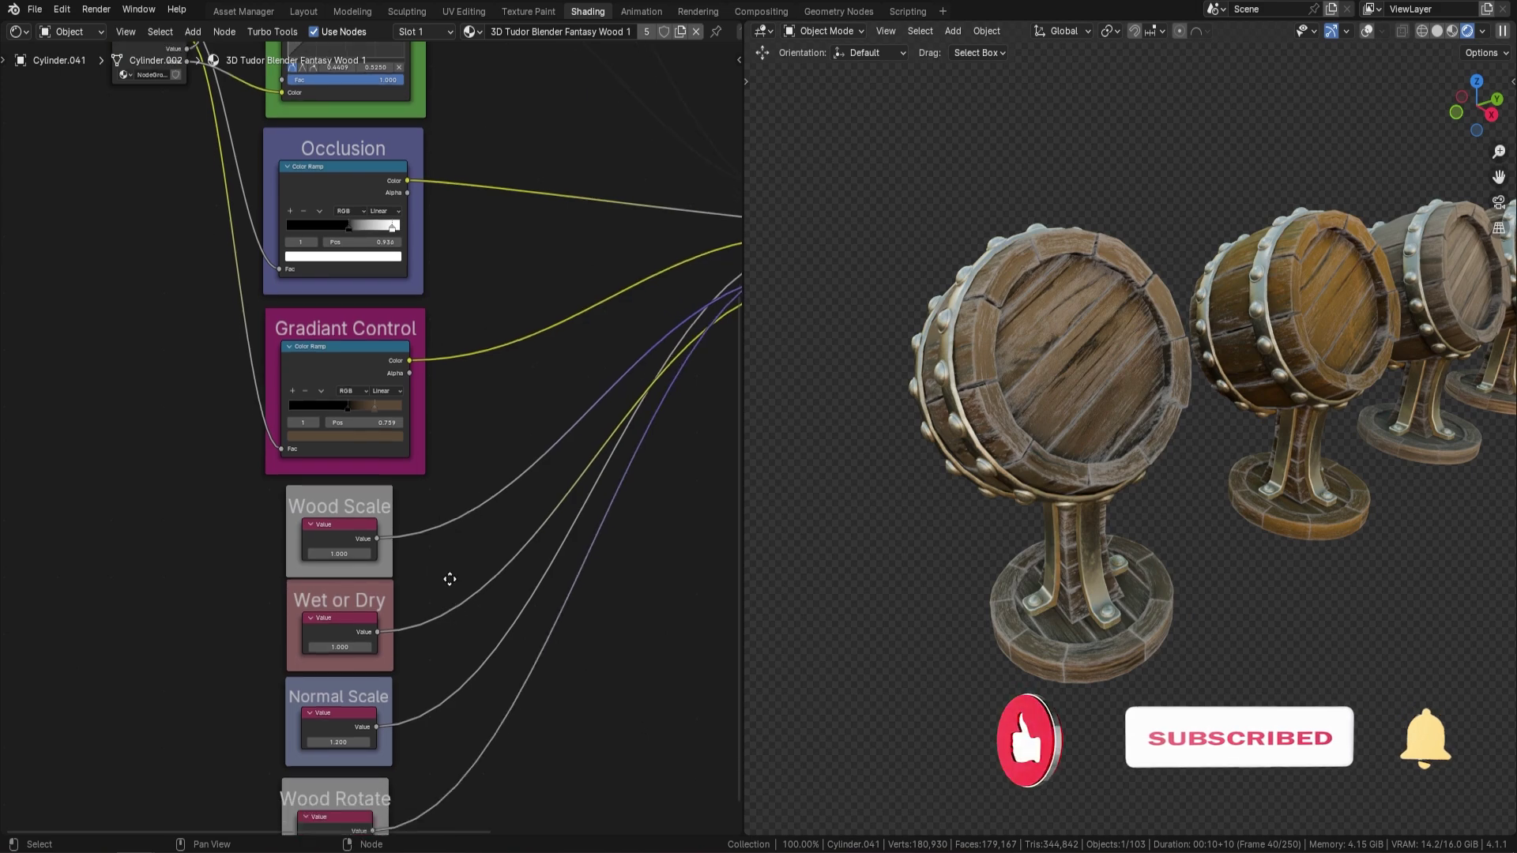
{"action": "scroll", "coordinate": [1087, 365], "scroll_direction": "up", "scroll_amount": 3}
{"action": "scroll", "coordinate": [1058, 358], "scroll_direction": "down", "scroll_amount": 3}
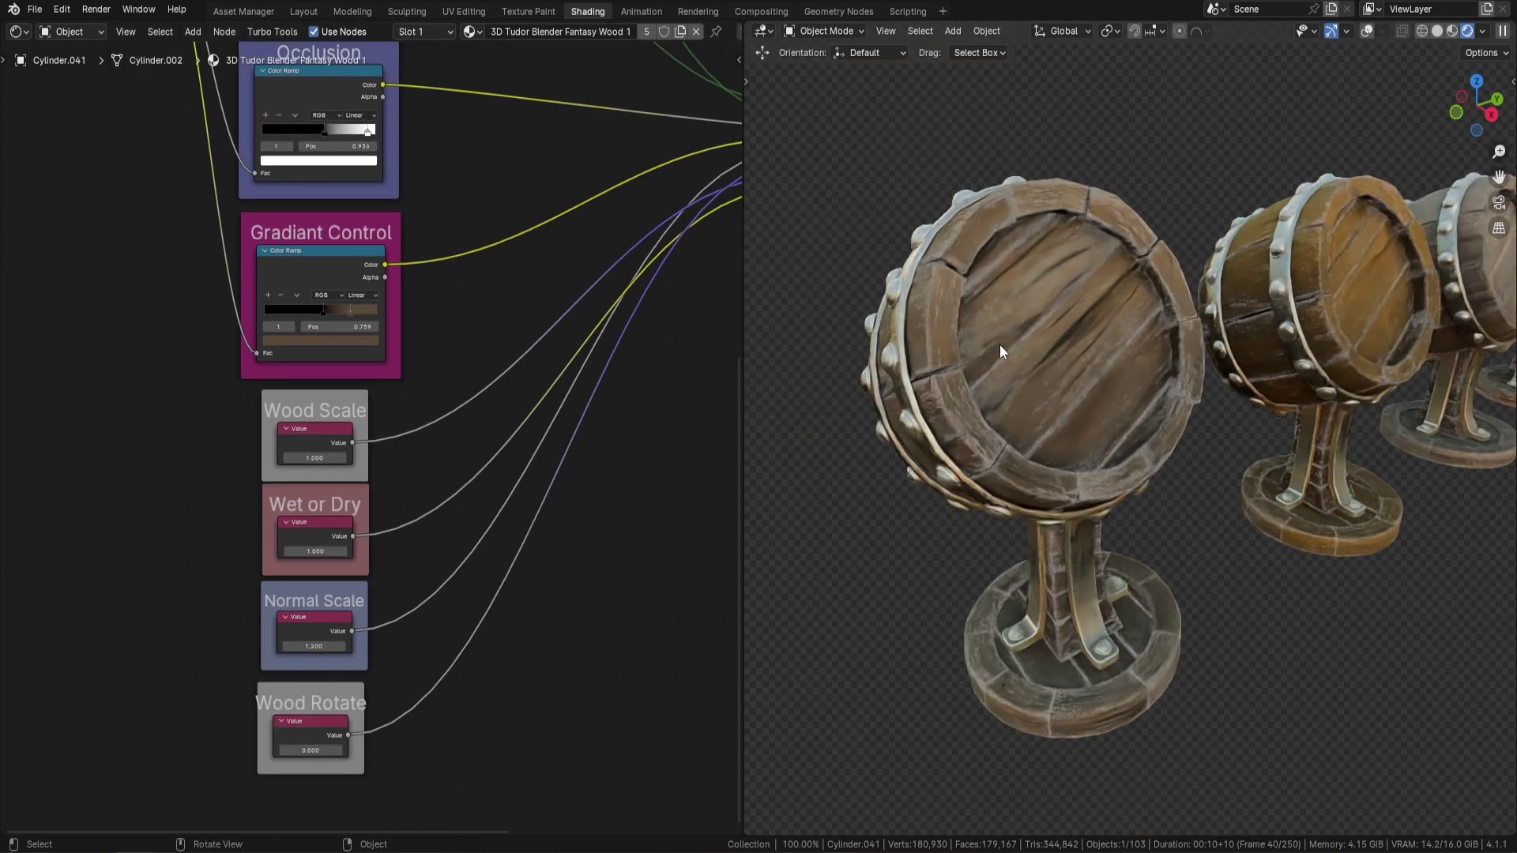
{"action": "middle_click_drag", "start_coordinate": [998, 344], "coordinate": [1060, 220]}
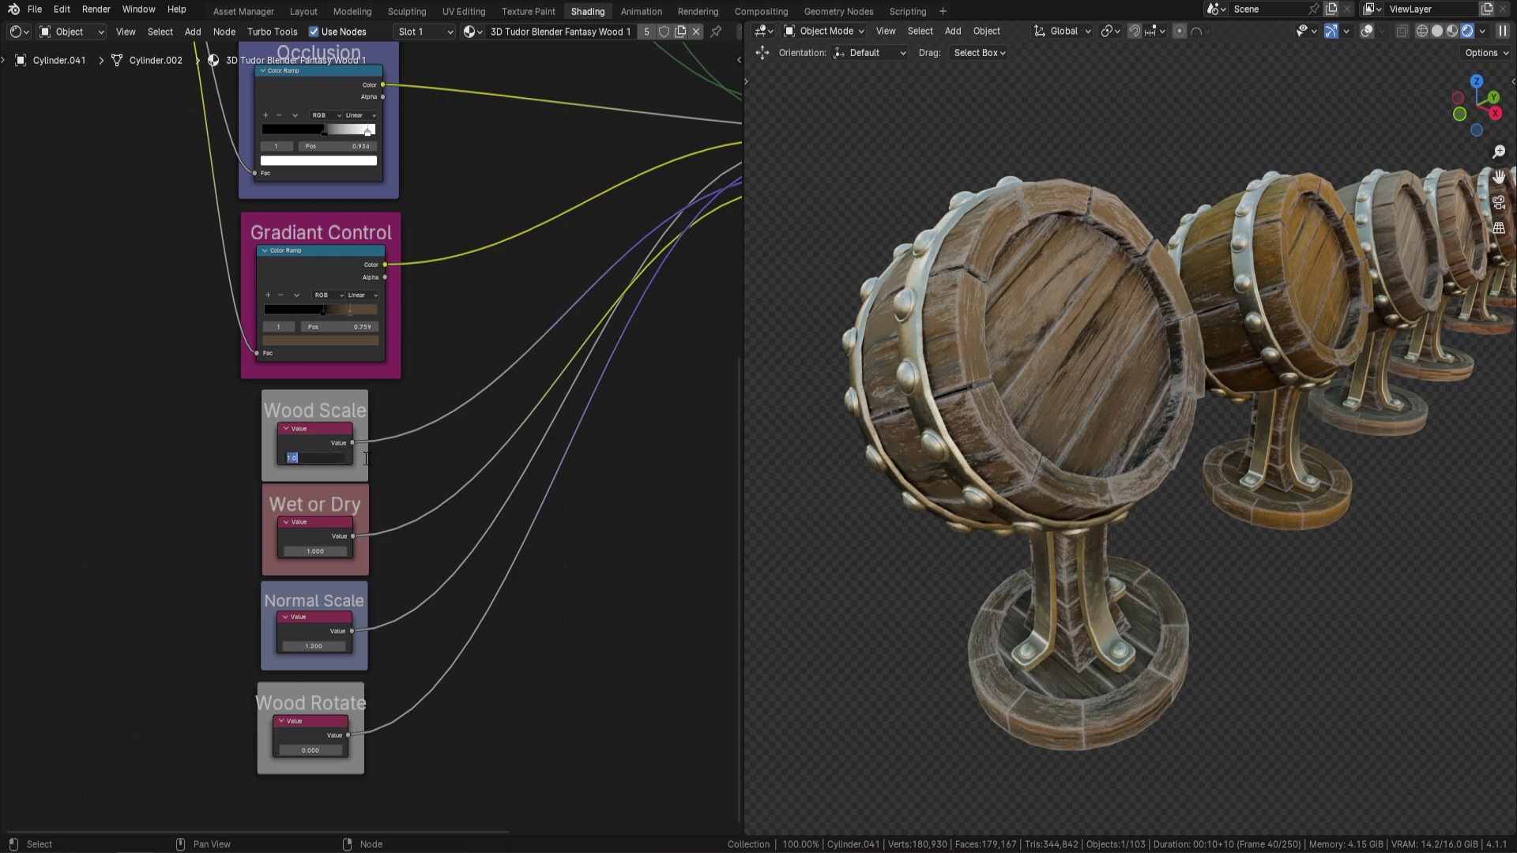
{"action": "key", "text": "Return"}
{"action": "middle_click_drag", "start_coordinate": [995, 371], "coordinate": [1051, 313]}
{"action": "scroll", "coordinate": [1000, 300], "scroll_direction": "up", "scroll_amount": 2}
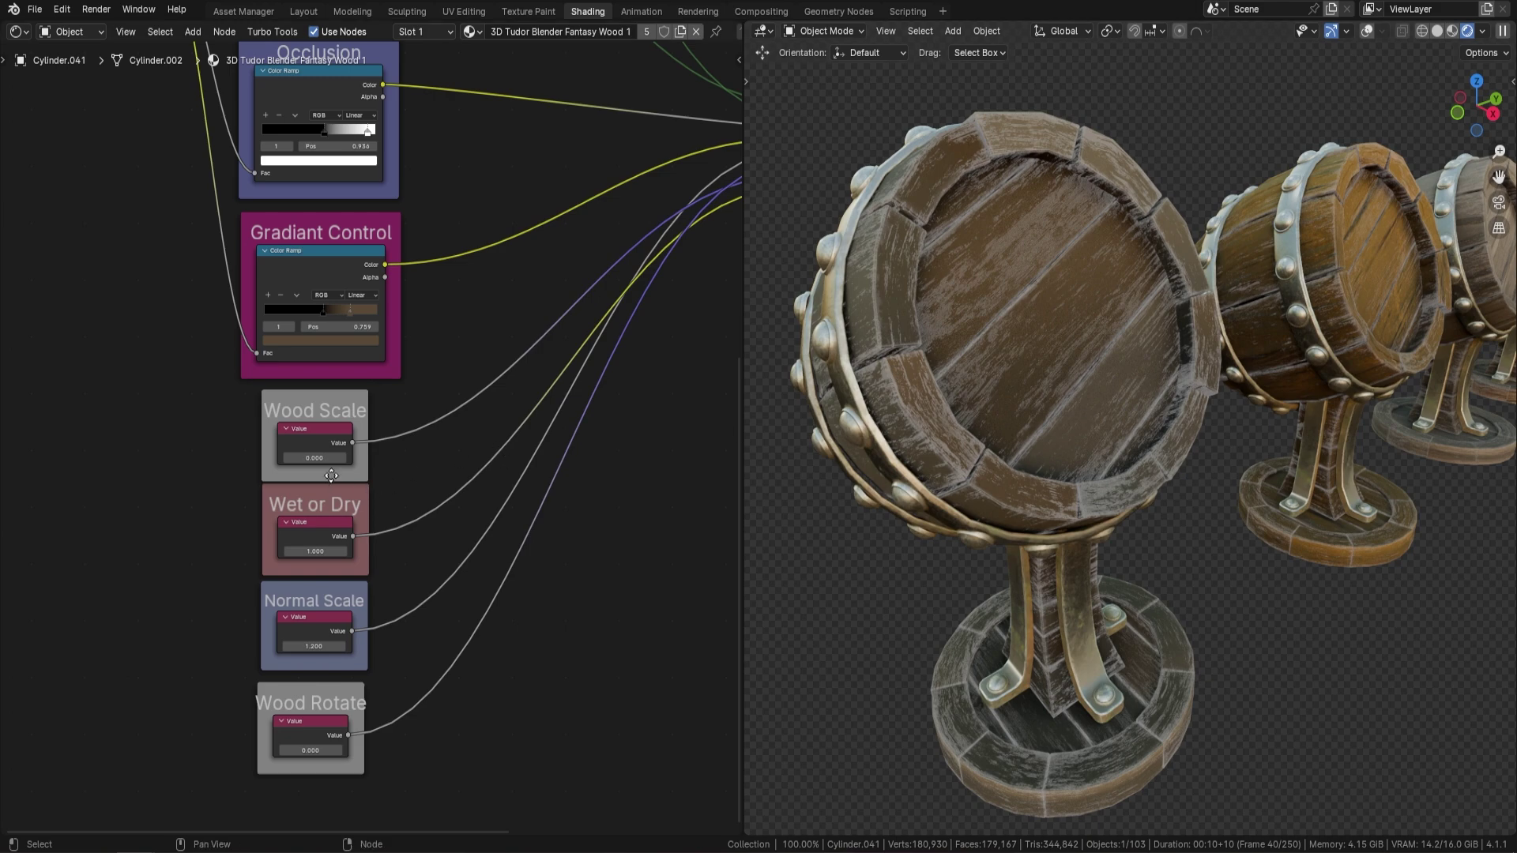
Try a Wood Scale value of 2 on the front barrel's material
{"action": "type", "text": "2"}
{"action": "key", "text": "Return"}
{"action": "scroll", "coordinate": [1083, 328], "scroll_direction": "up", "scroll_amount": 3}
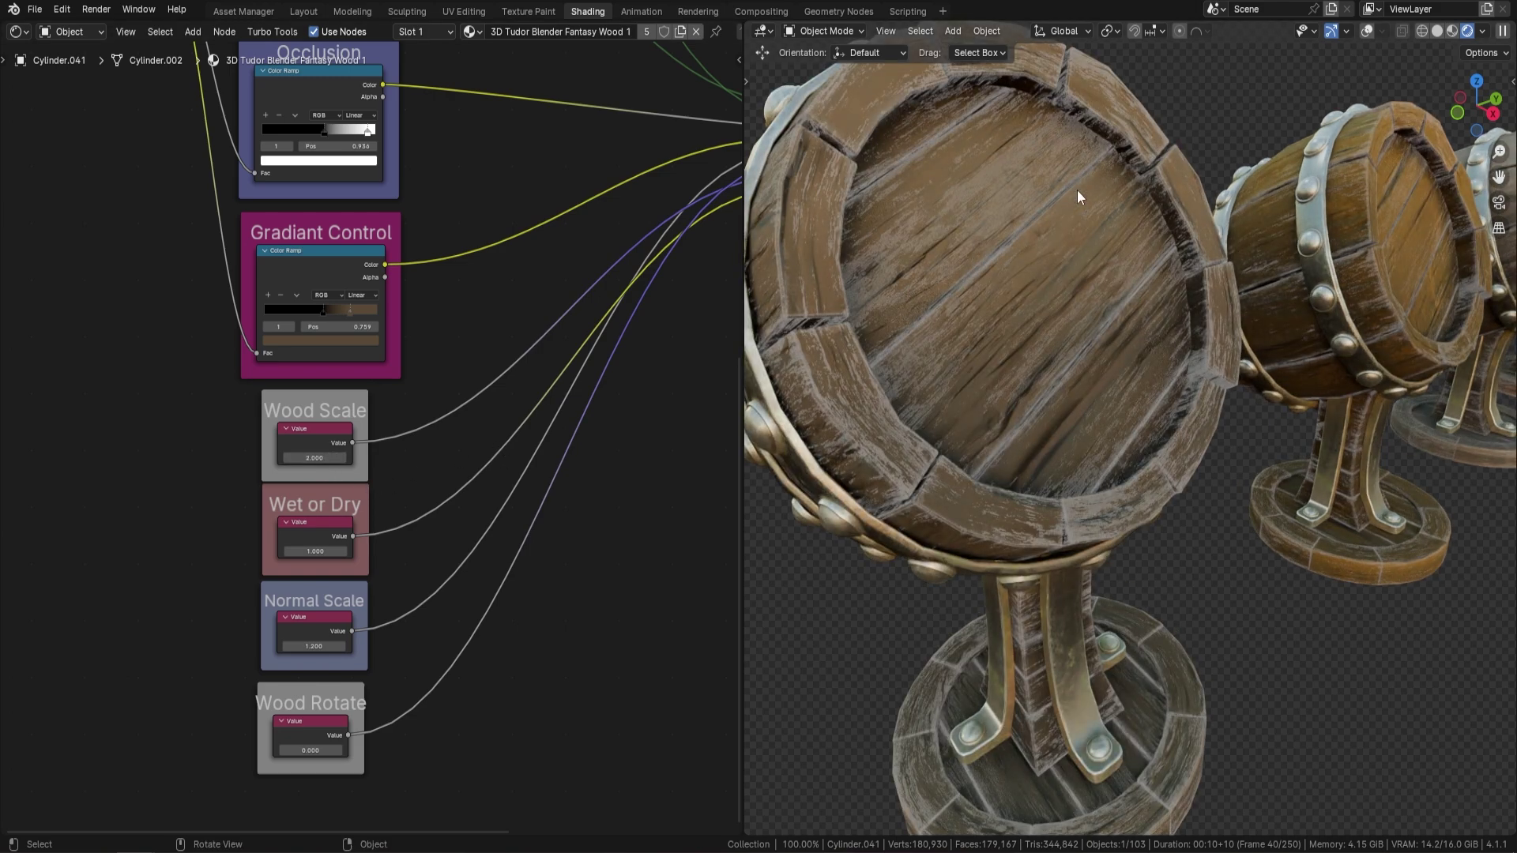
Set the Wood Scale value to 4 for a finer wood grain on the front barrel
{"action": "left_click", "coordinate": [303, 457]}
{"action": "type", "text": "4"}
{"action": "key", "text": "Return"}
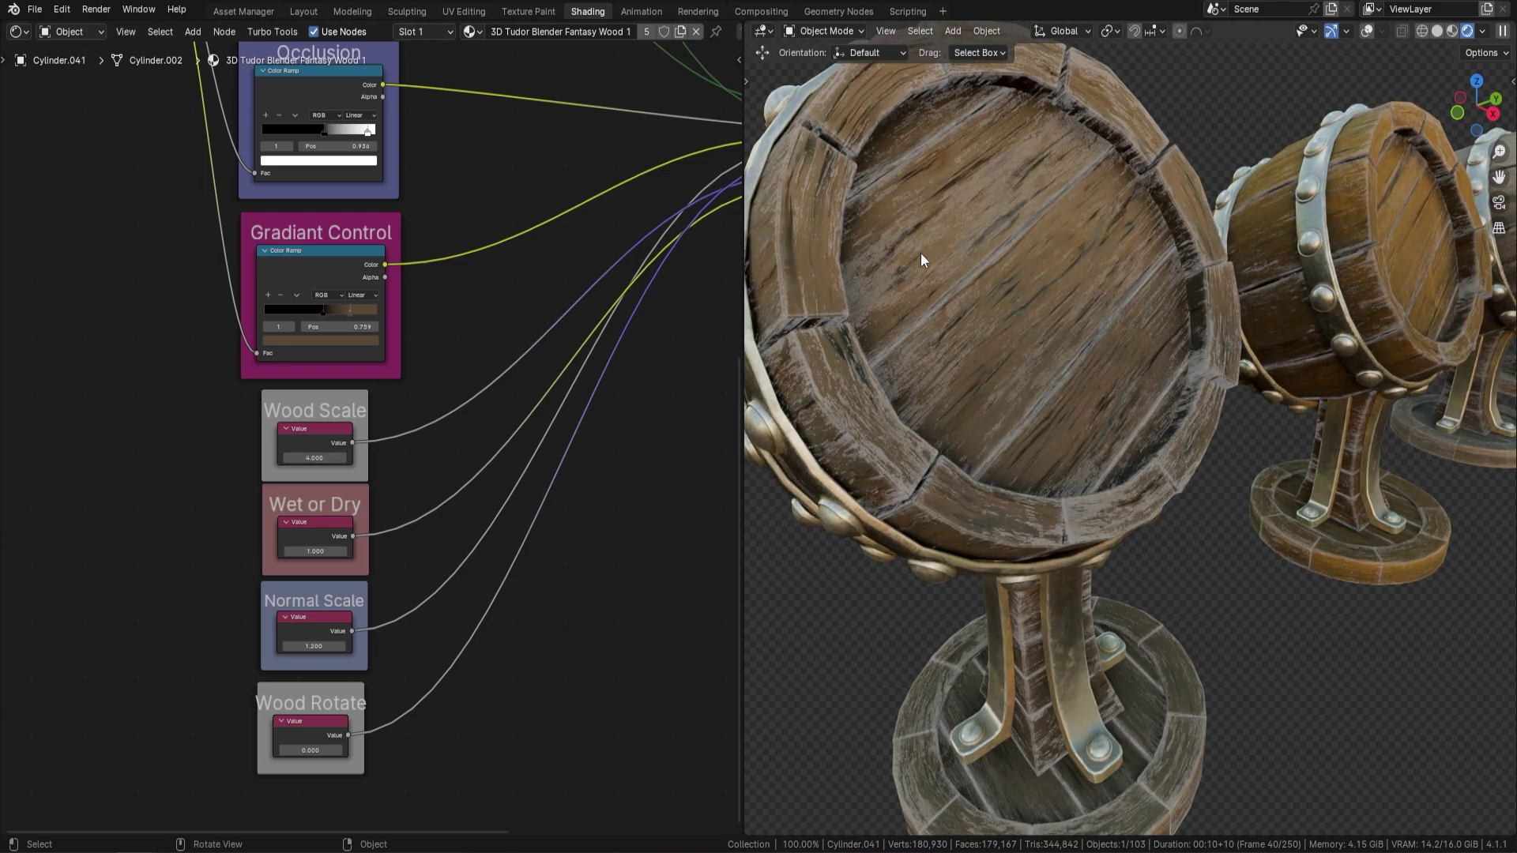
Try a strongly negative Wet or Dry value of about -12.8 on the front barrel's wood
{"action": "scroll", "coordinate": [889, 296], "scroll_direction": "down", "scroll_amount": 5}
{"action": "middle_click_drag", "start_coordinate": [889, 296], "coordinate": [997, 295]}
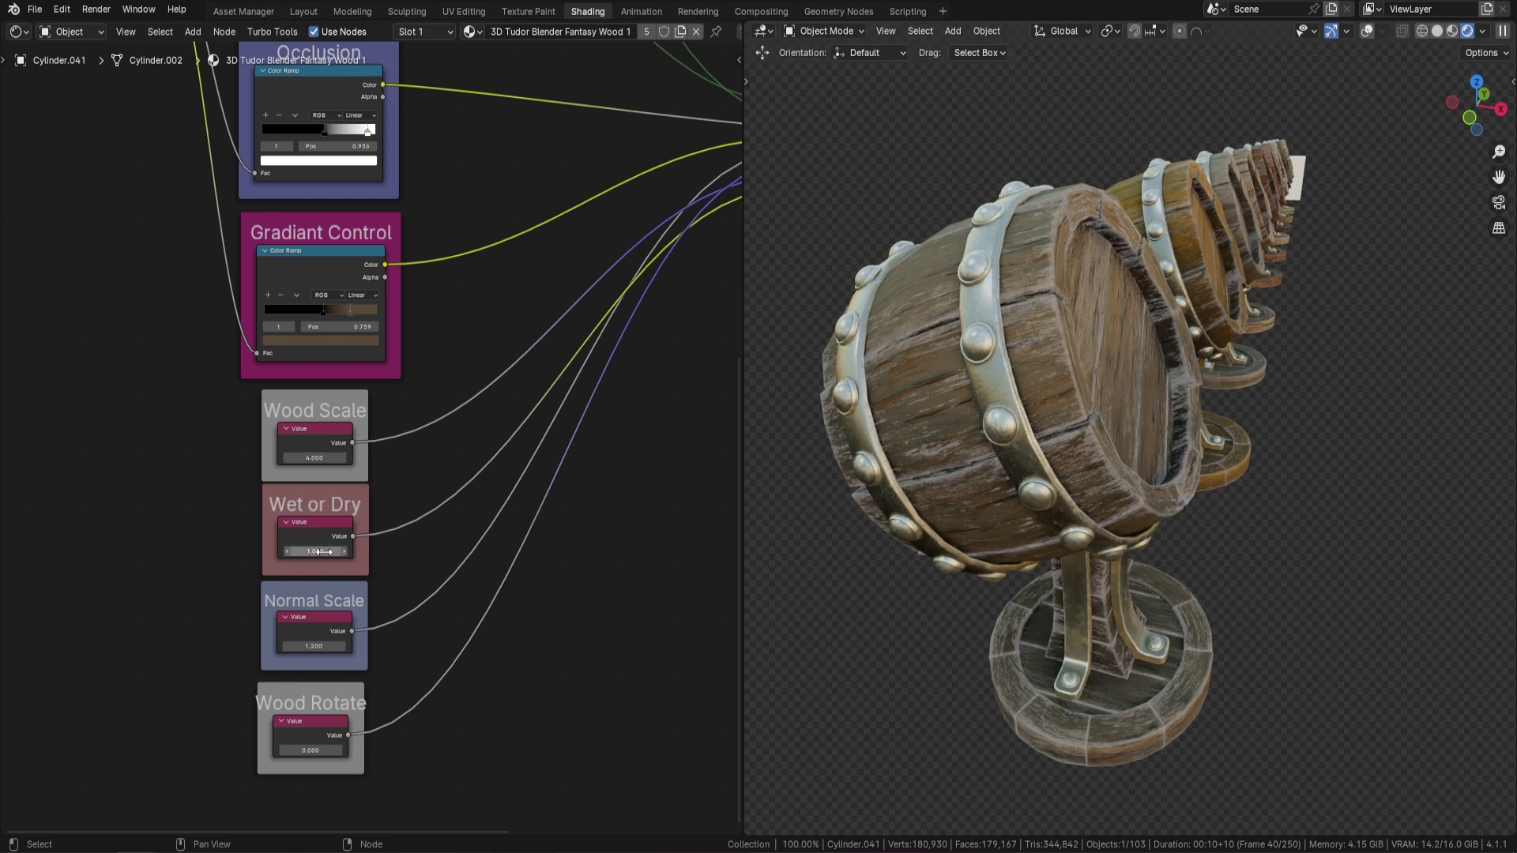
{"action": "mouse_move", "coordinate": [313, 552]}
{"action": "left_mouse_down"}
{"action": "mouse_move", "coordinate": [328, 551]}
{"action": "mouse_move", "coordinate": [303, 552]}
{"action": "left_mouse_up"}
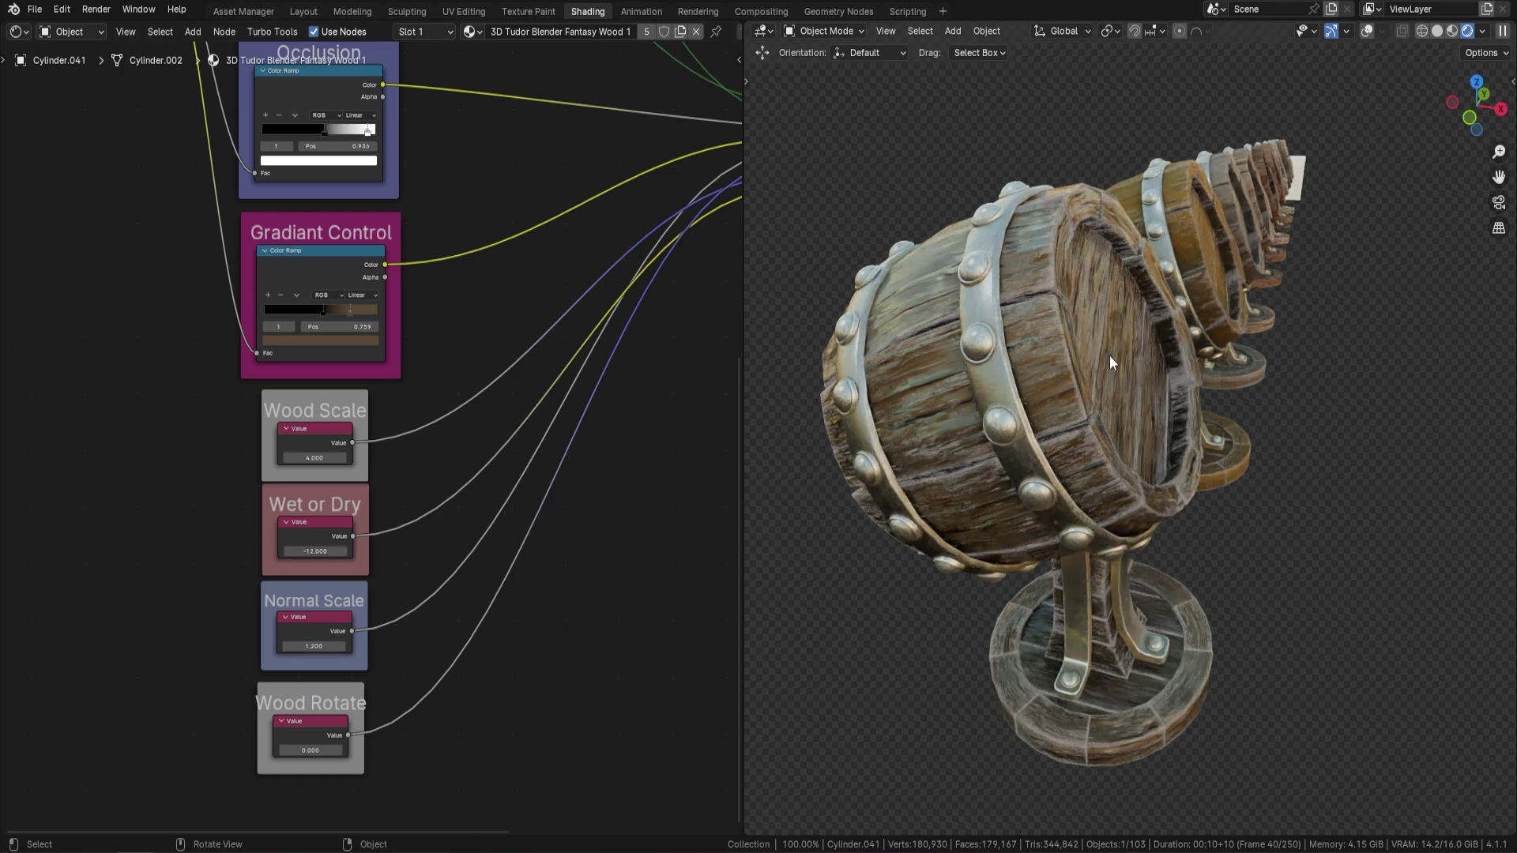
Set the Wet or Dry value to 0.5 and inspect the wood's shine from several angles
{"action": "left_click", "coordinate": [306, 552]}
{"action": "type", "text": "0.5"}
{"action": "key", "text": "Return"}
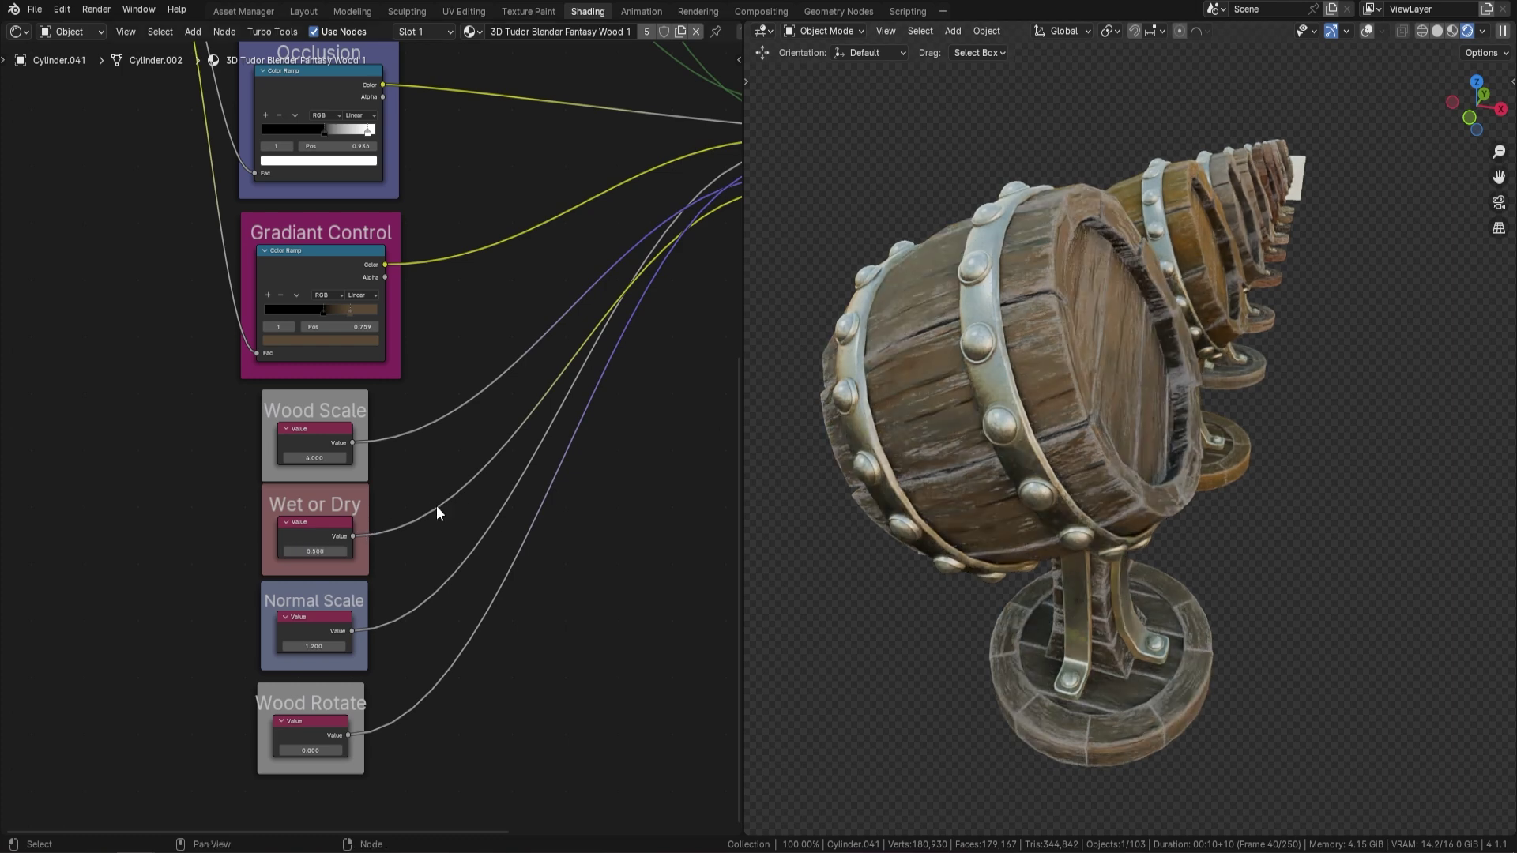
{"action": "mouse_move", "coordinate": [977, 346]}
{"action": "middle_mouse_down"}
{"action": "mouse_move", "coordinate": [956, 345]}
{"action": "mouse_move", "coordinate": [969, 319]}
{"action": "middle_mouse_up"}
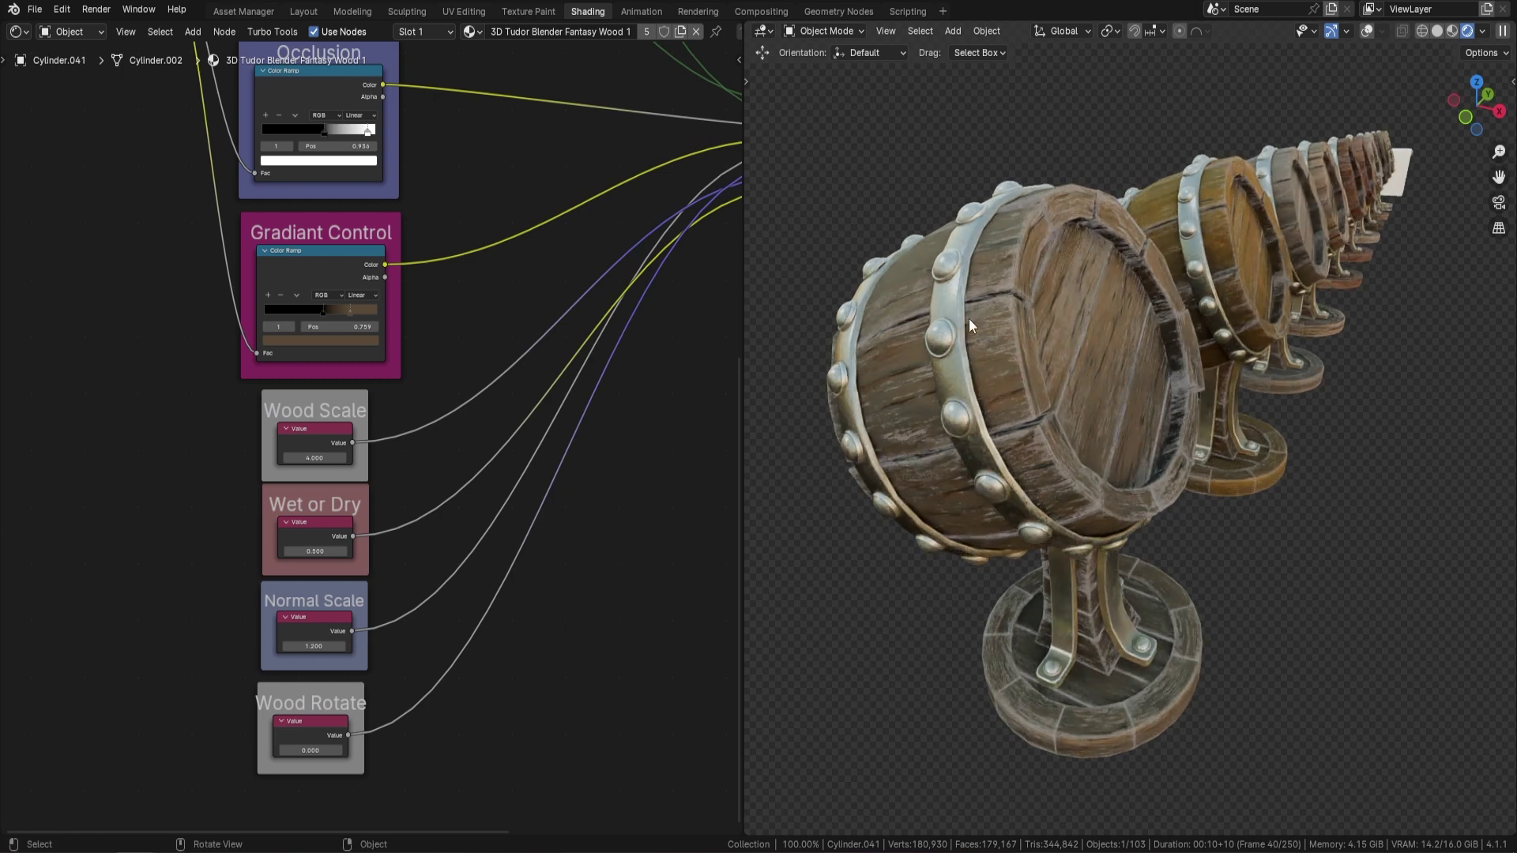
{"action": "scroll", "coordinate": [859, 319], "scroll_direction": "up", "scroll_amount": 2}
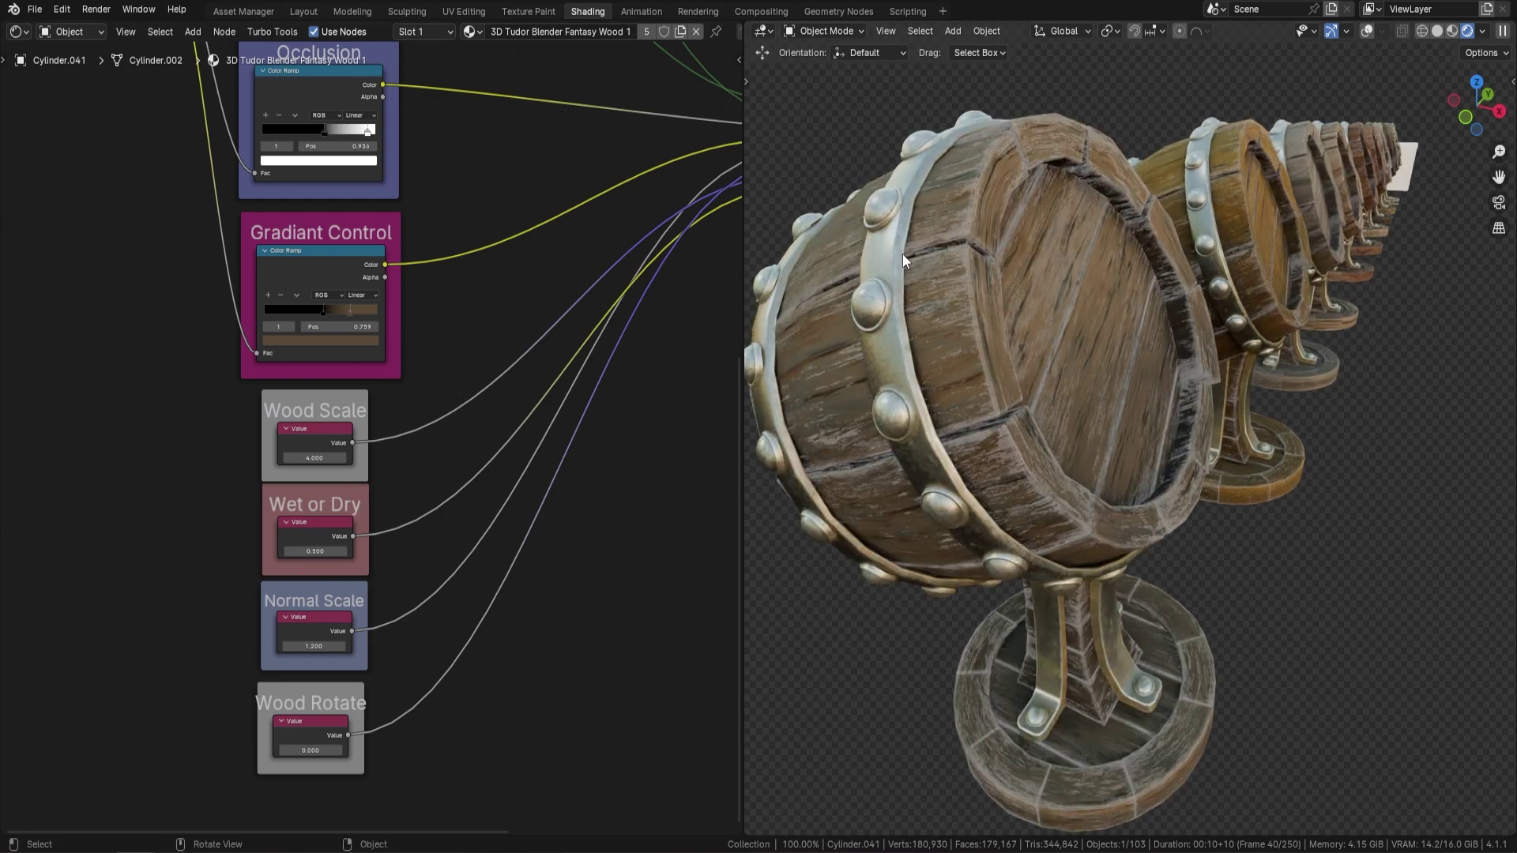
{"action": "middle_click_drag", "start_coordinate": [903, 254], "coordinate": [953, 214]}
{"action": "middle_click_drag", "start_coordinate": [1092, 274], "coordinate": [1041, 289]}
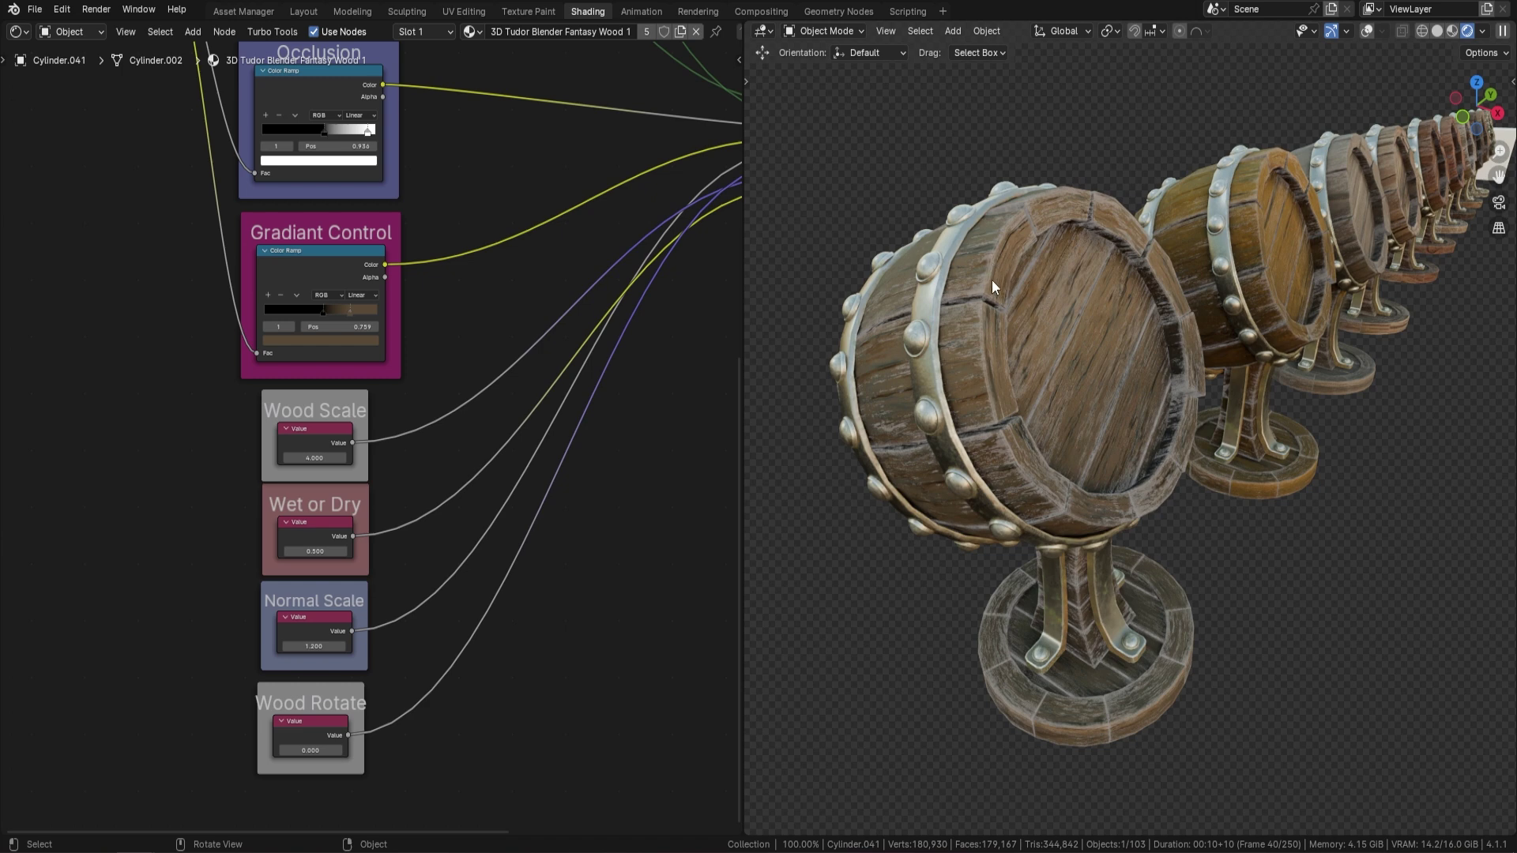
Try a Normal Scale value of 3 to exaggerate the wood's surface relief
{"action": "scroll", "coordinate": [379, 657], "scroll_direction": "up", "scroll_amount": 5}
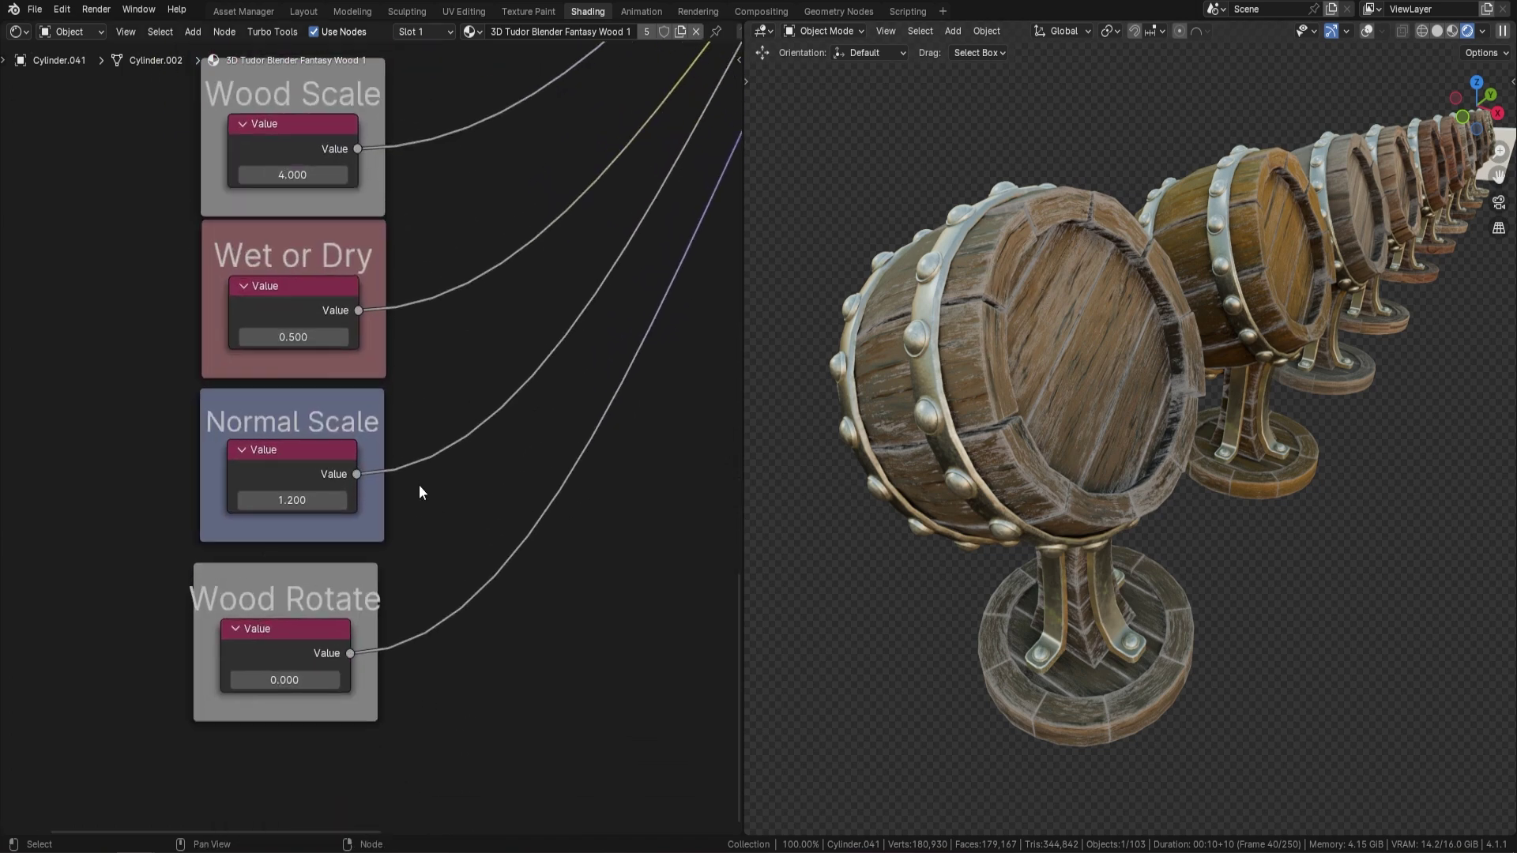
{"action": "middle_click_drag", "start_coordinate": [1146, 399], "coordinate": [1020, 403]}
{"action": "middle_click_drag", "start_coordinate": [1059, 355], "coordinate": [869, 379]}
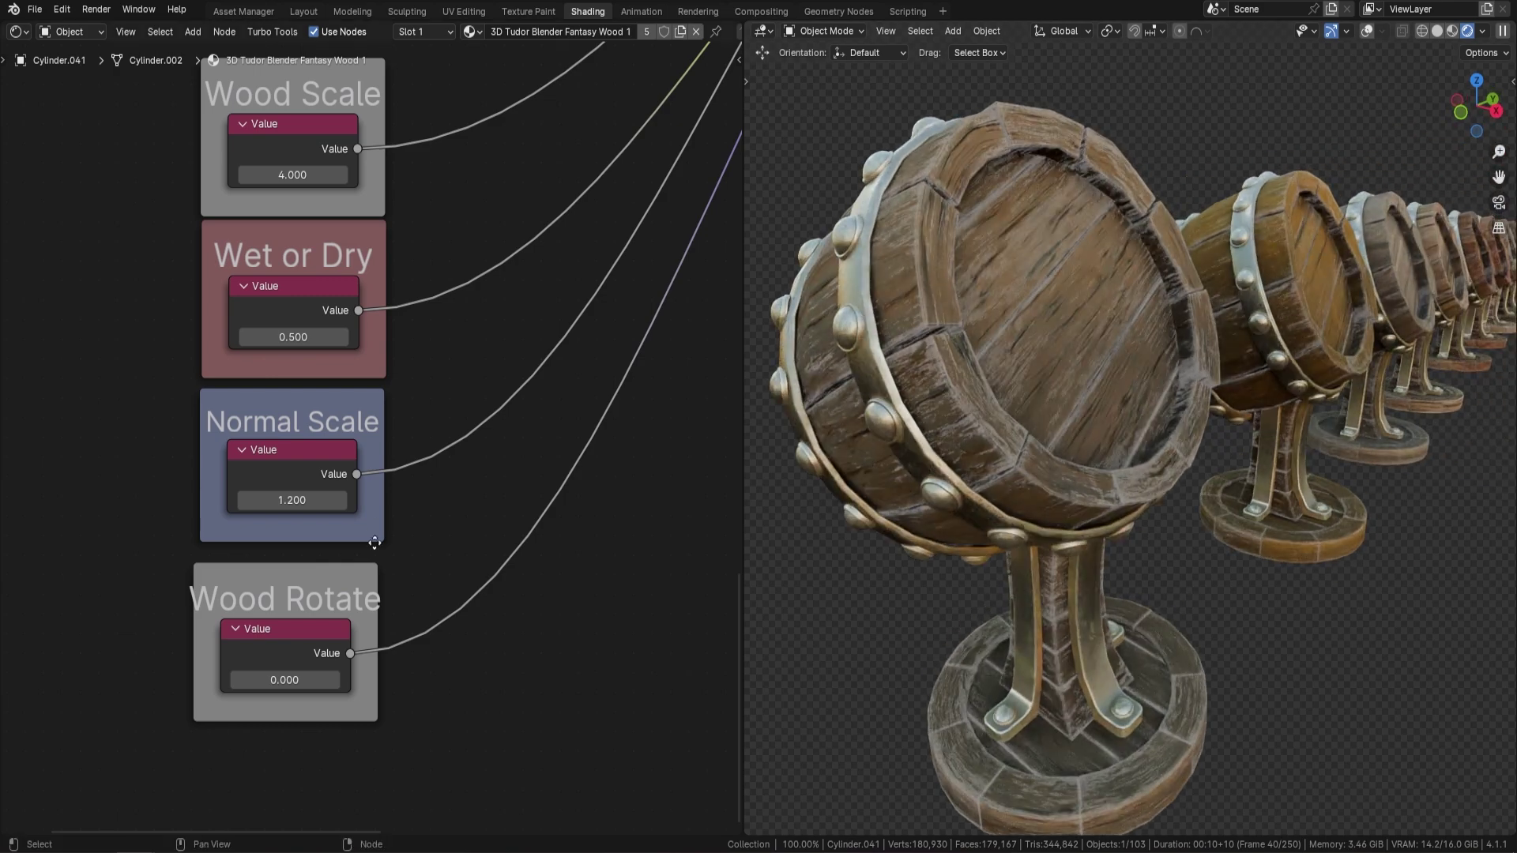
{"action": "left_click", "coordinate": [298, 501]}
{"action": "type", "text": "3"}
{"action": "key", "text": "Return"}
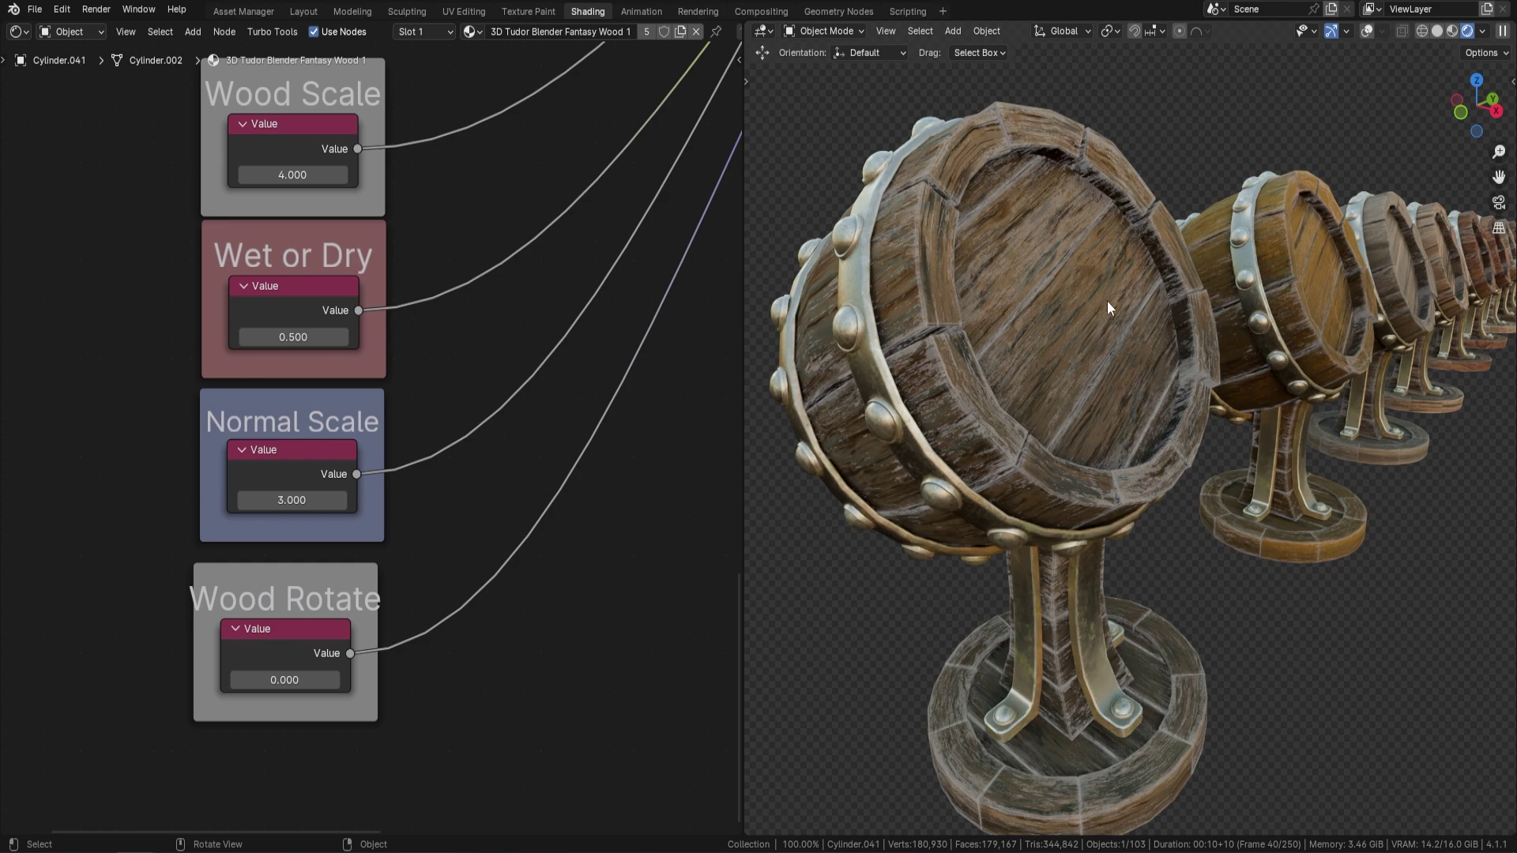
Set the Normal Scale value to 1 for softer surface relief on the wood
{"action": "left_click", "coordinate": [276, 504]}
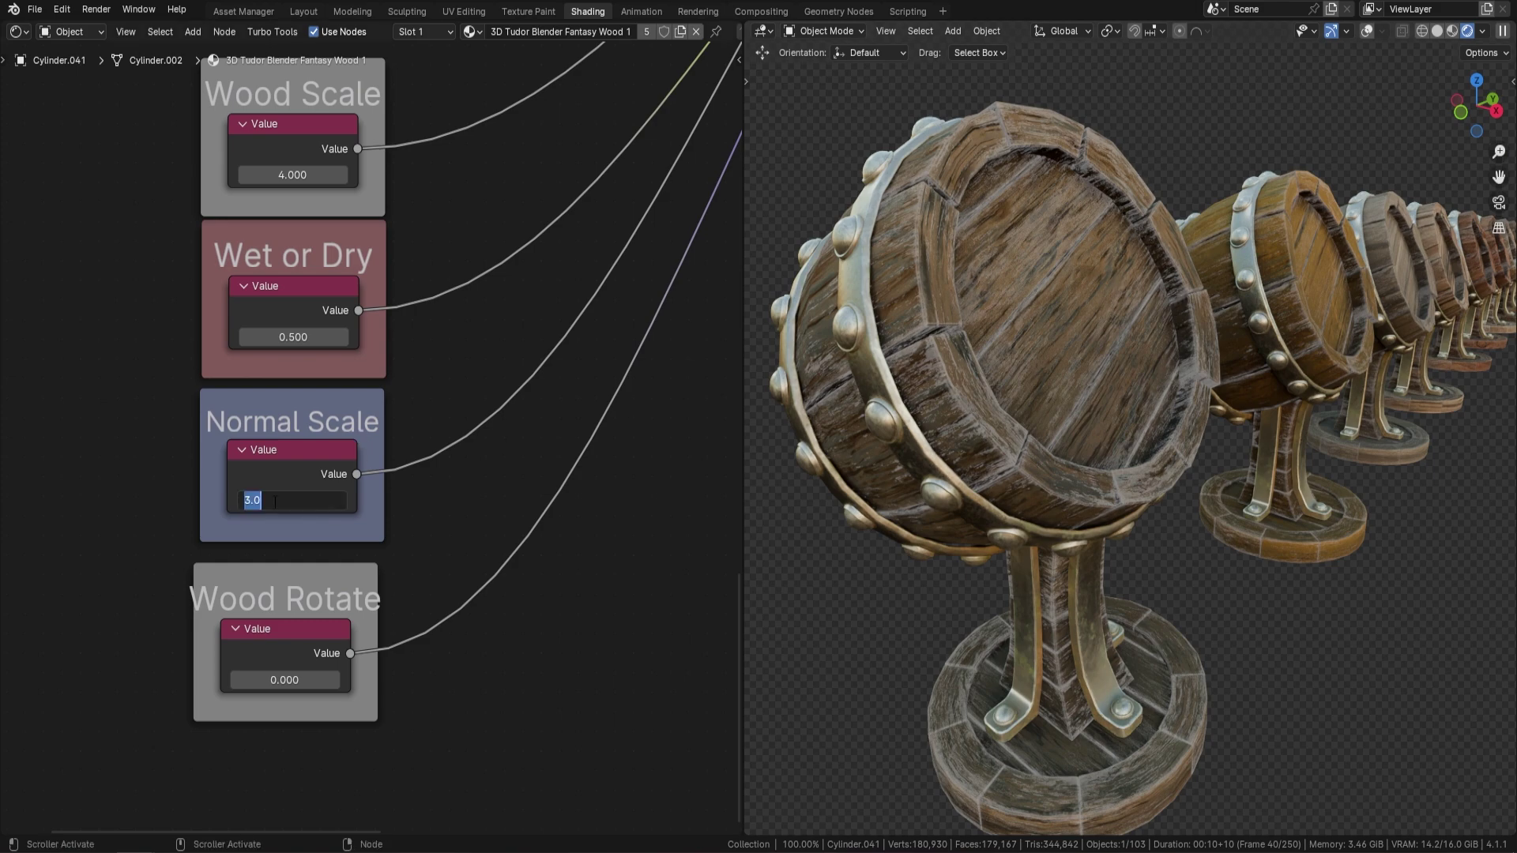
{"action": "type", "text": "1"}
{"action": "key", "text": "Return"}
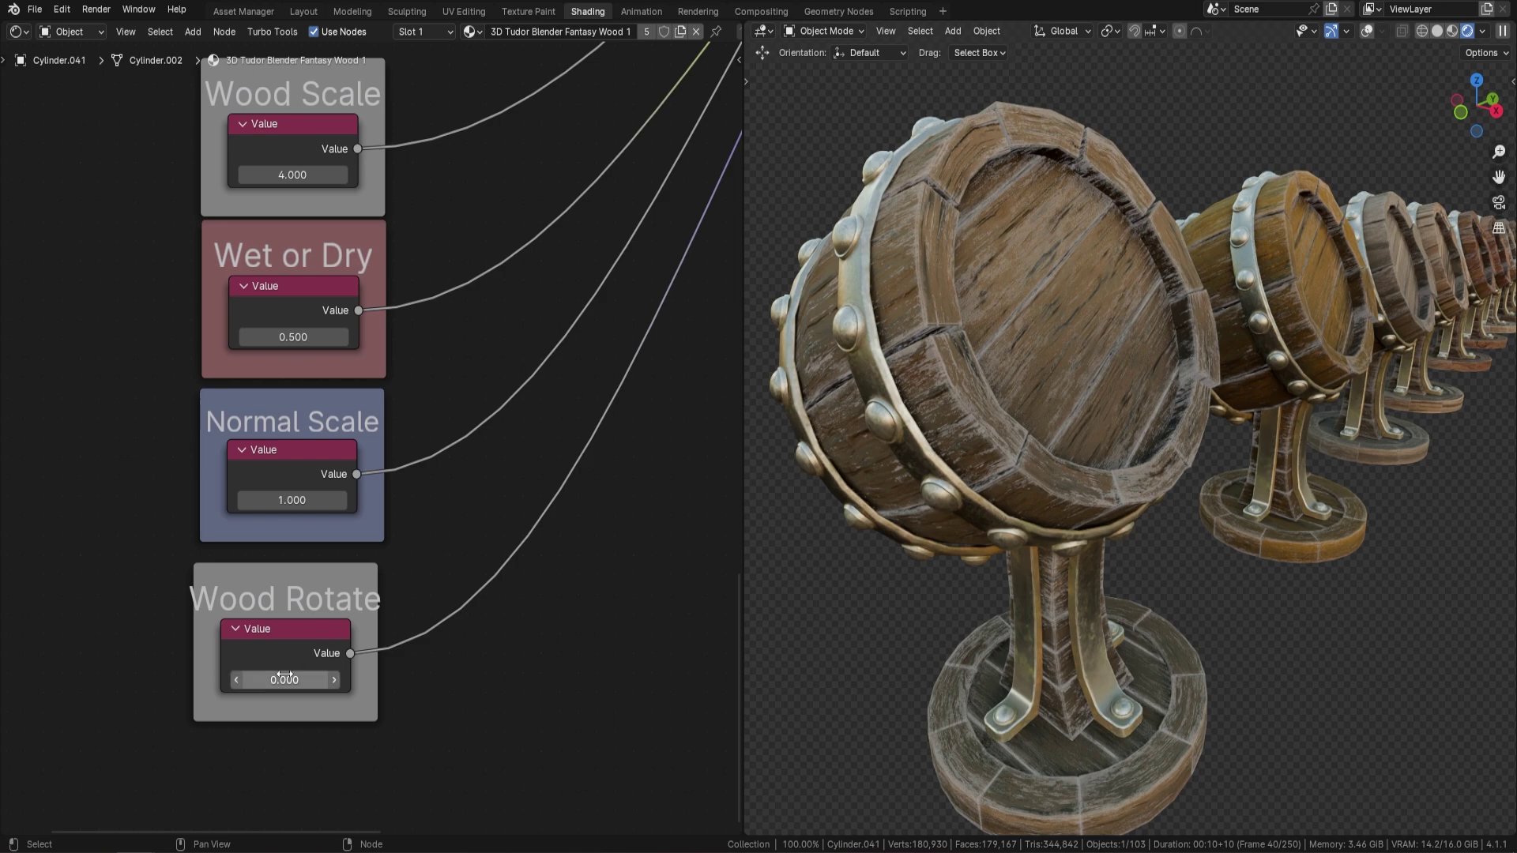
Try turning the wood grain with a Wood Rotate value of 4.1 and reset it to 0
{"action": "left_click_drag", "start_coordinate": [285, 680], "coordinate": [394, 680]}
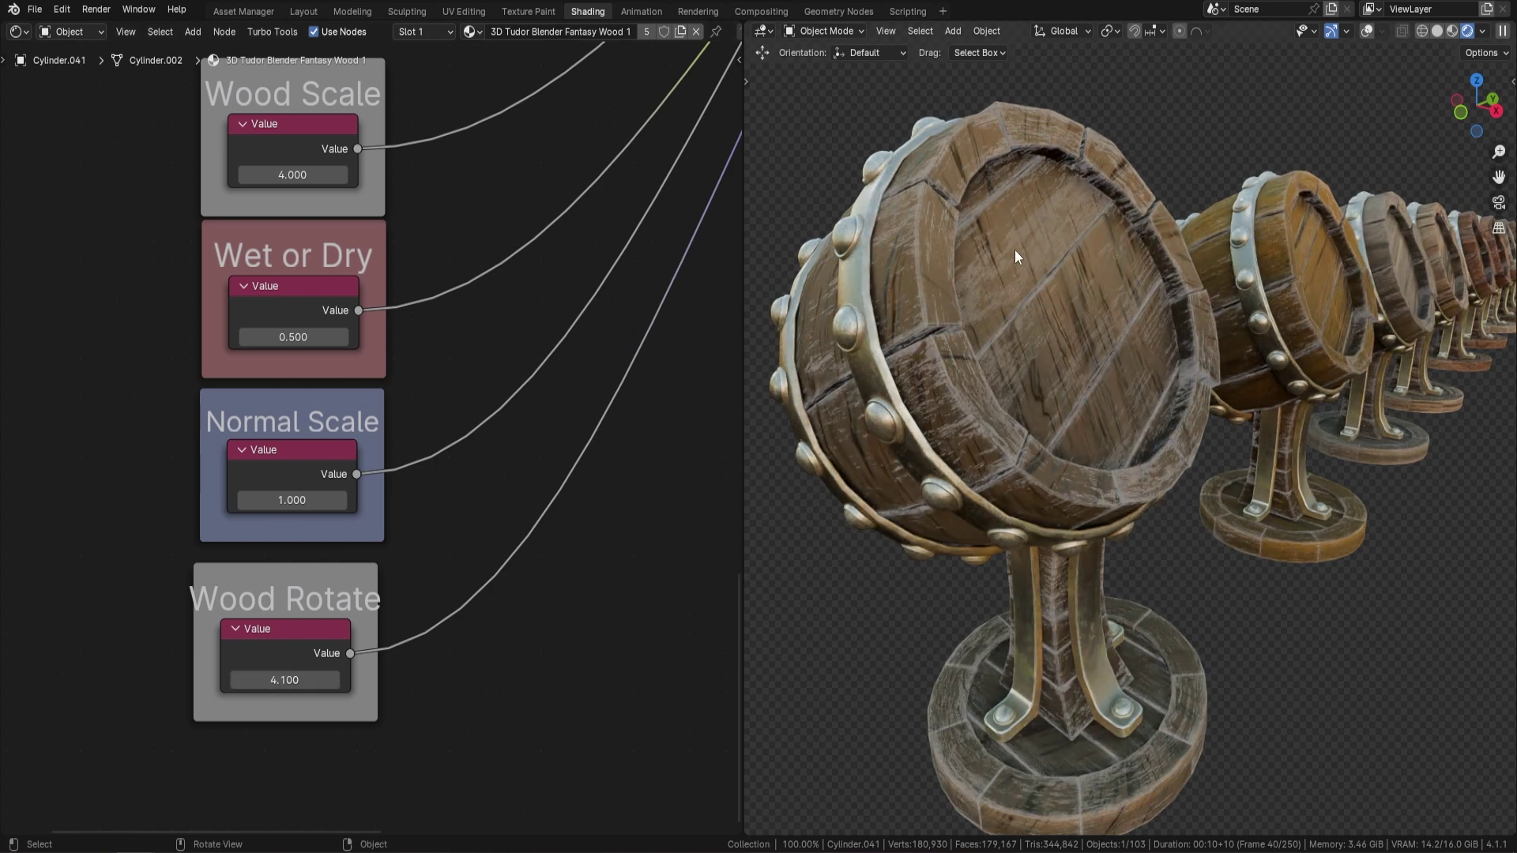
{"action": "left_click", "coordinate": [329, 678]}
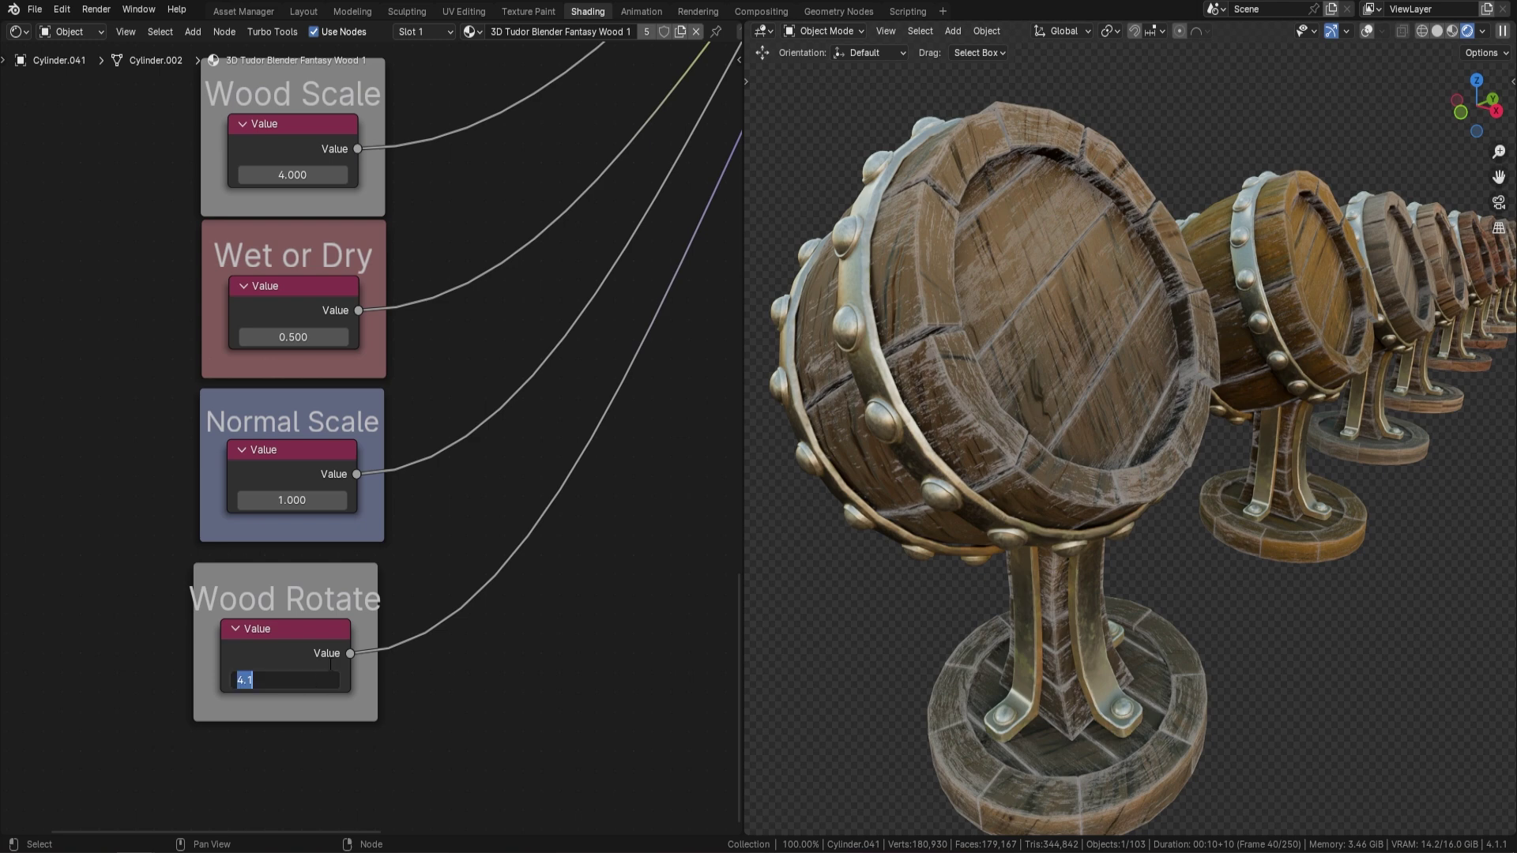
{"action": "type", "text": "0"}
{"action": "key", "text": "Return"}
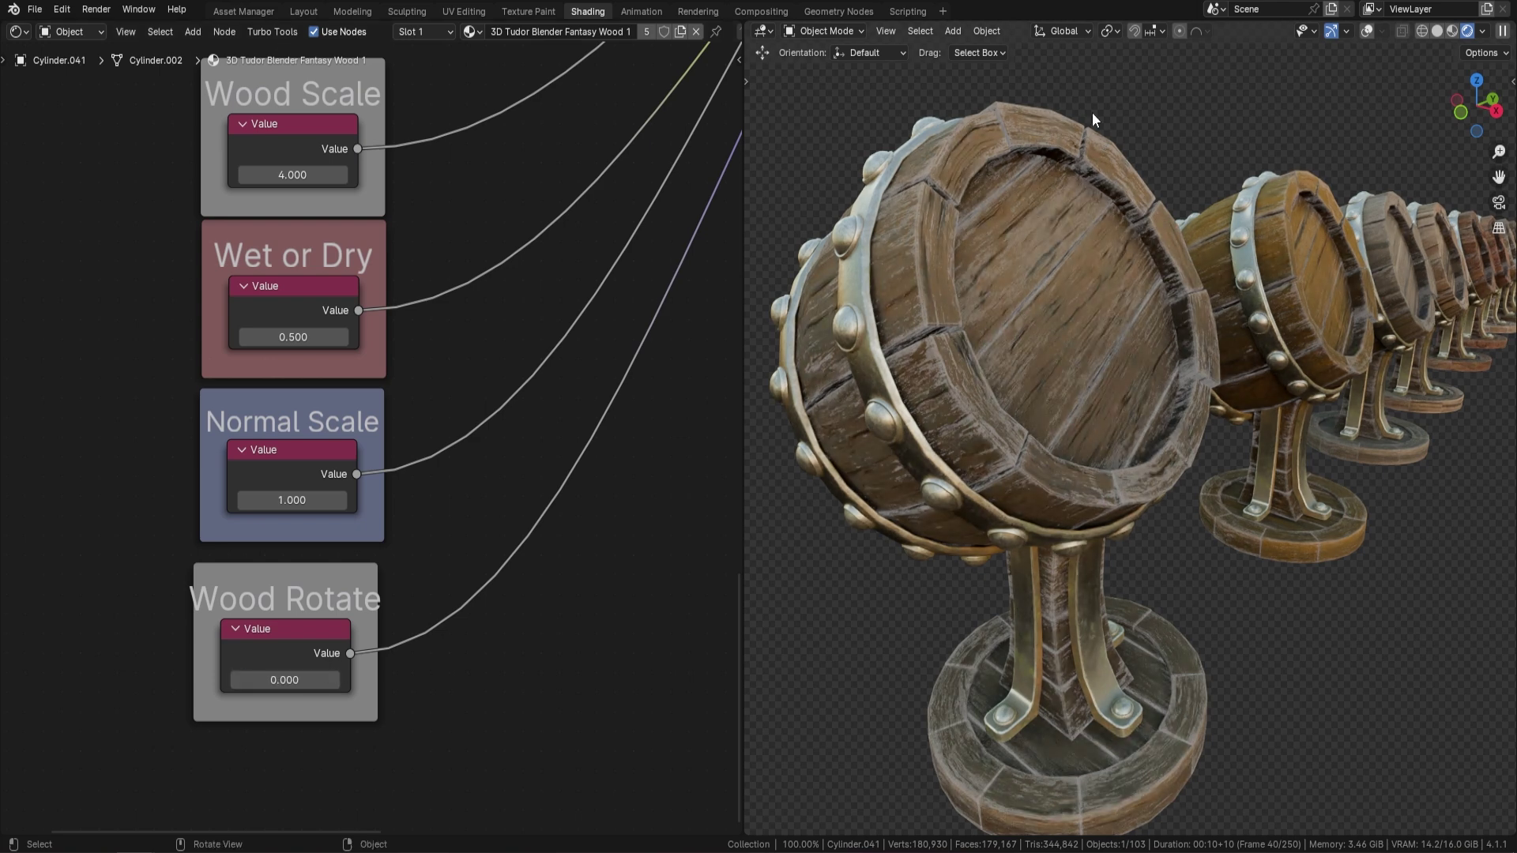
Select the barnacle-covered barrel at the far end of the row and inspect its surface up close
{"action": "scroll", "coordinate": [392, 221], "scroll_direction": "down", "scroll_amount": 14}
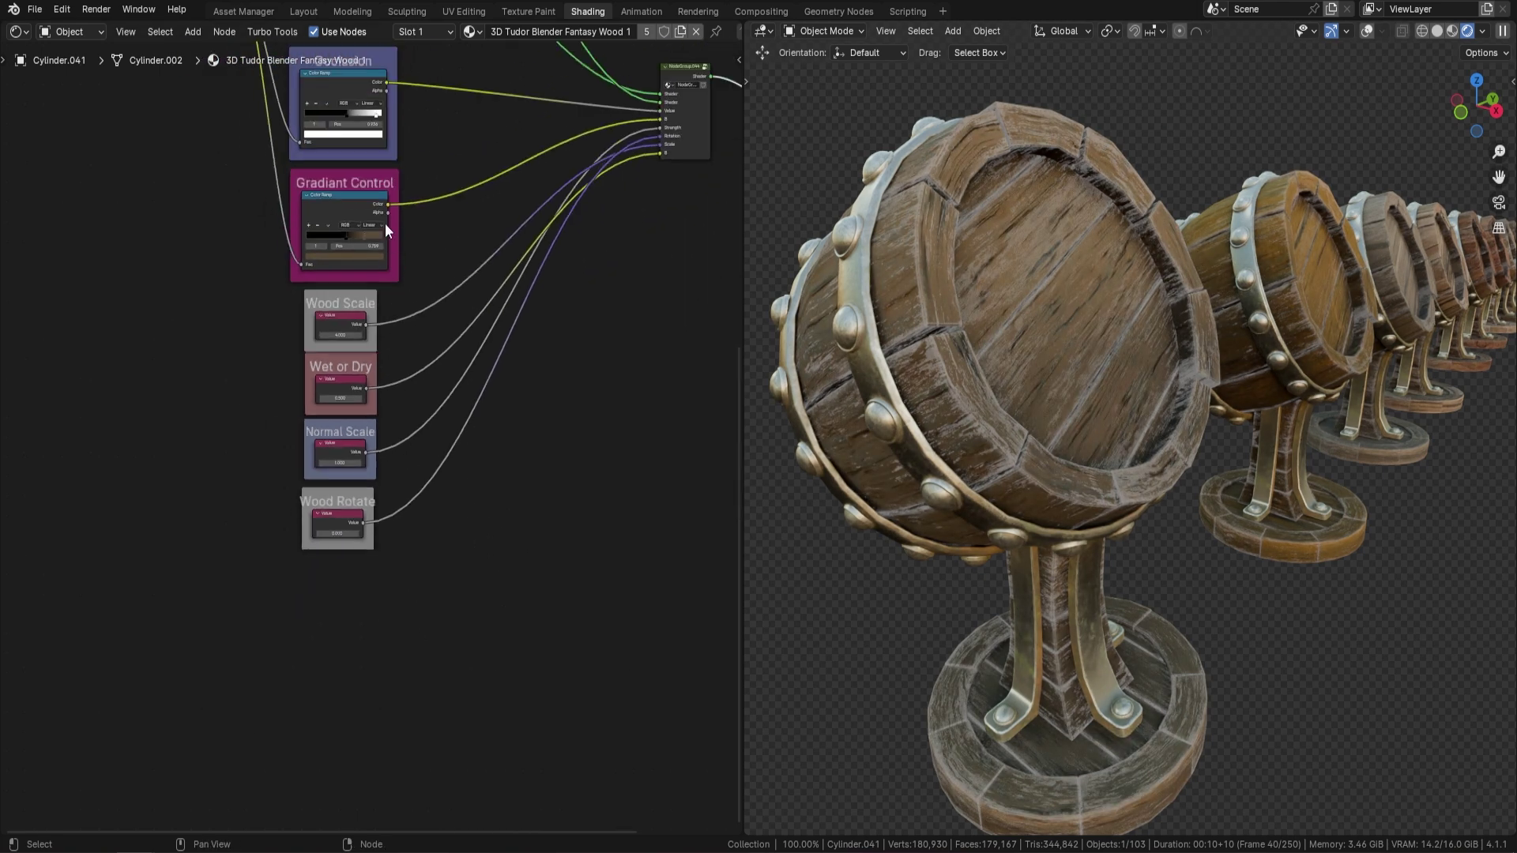
{"action": "middle_click_drag", "start_coordinate": [387, 220], "coordinate": [365, 387]}
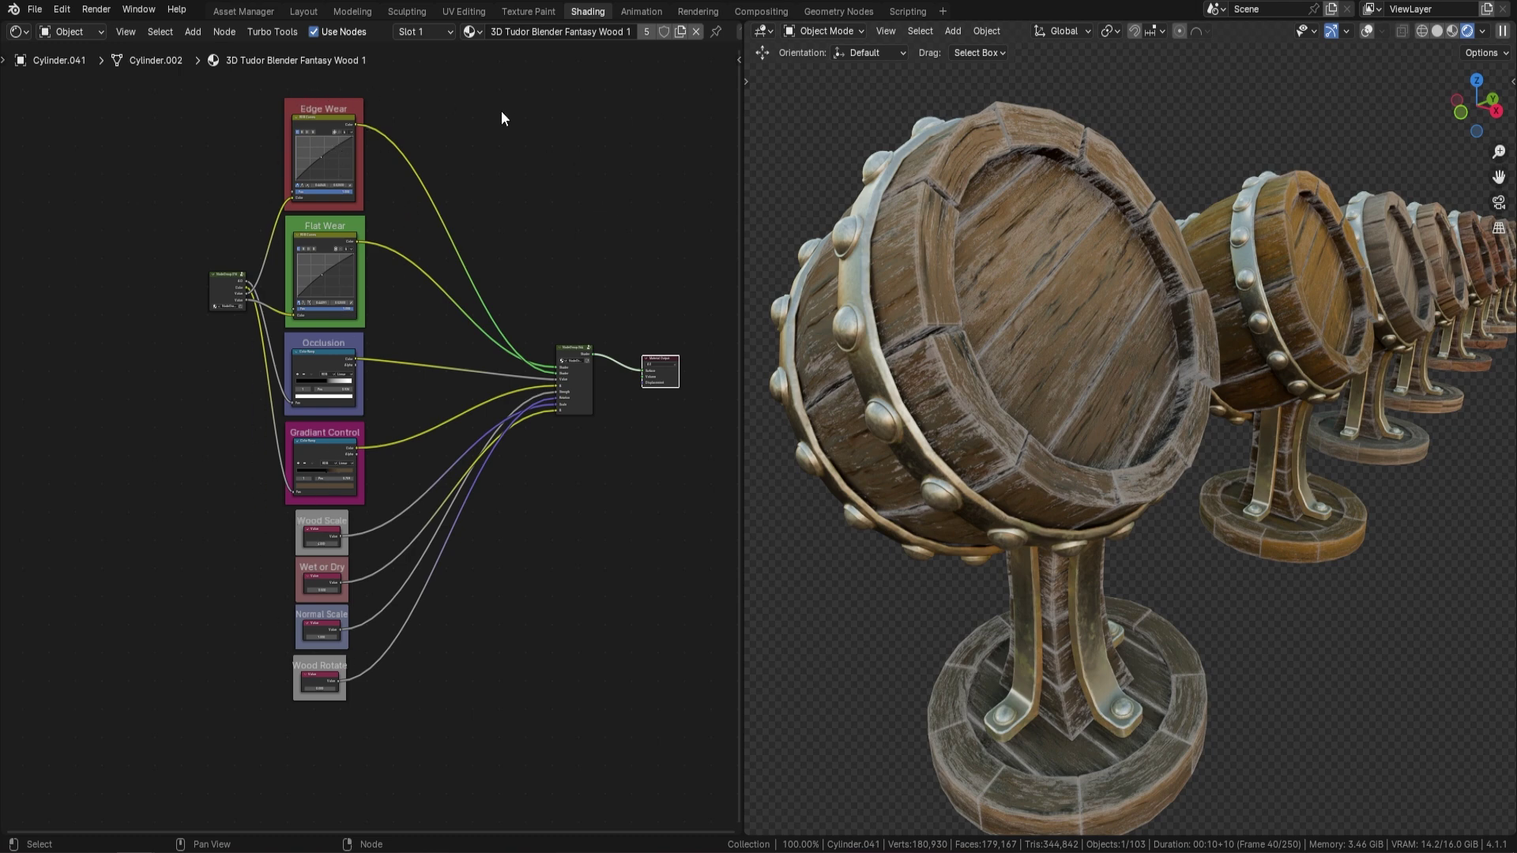
{"action": "middle_click_drag", "start_coordinate": [1115, 309], "coordinate": [1043, 311]}
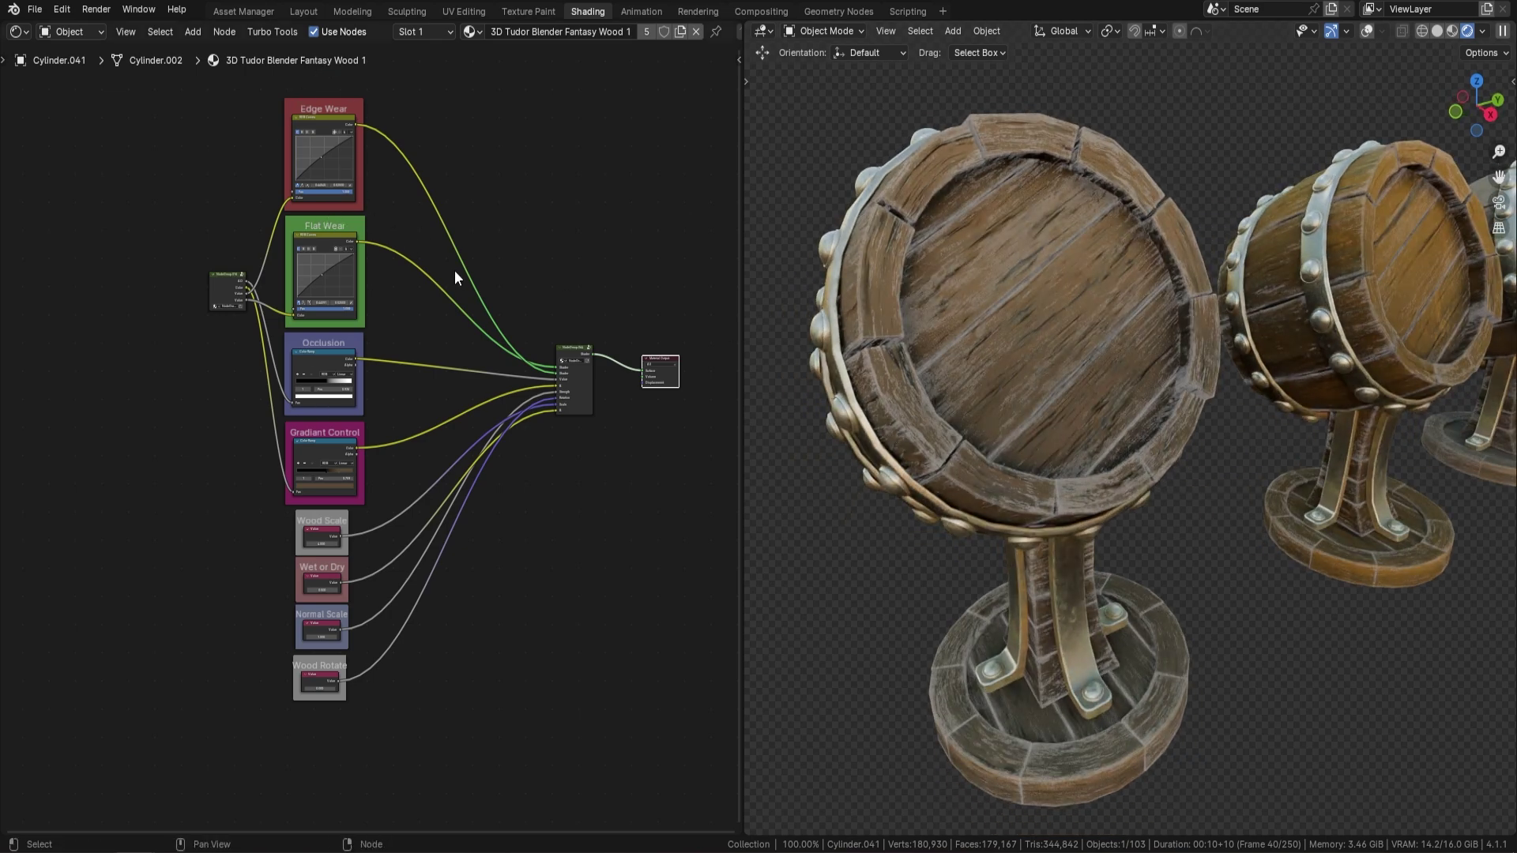
{"action": "scroll", "coordinate": [1009, 405], "scroll_direction": "down", "scroll_amount": 4}
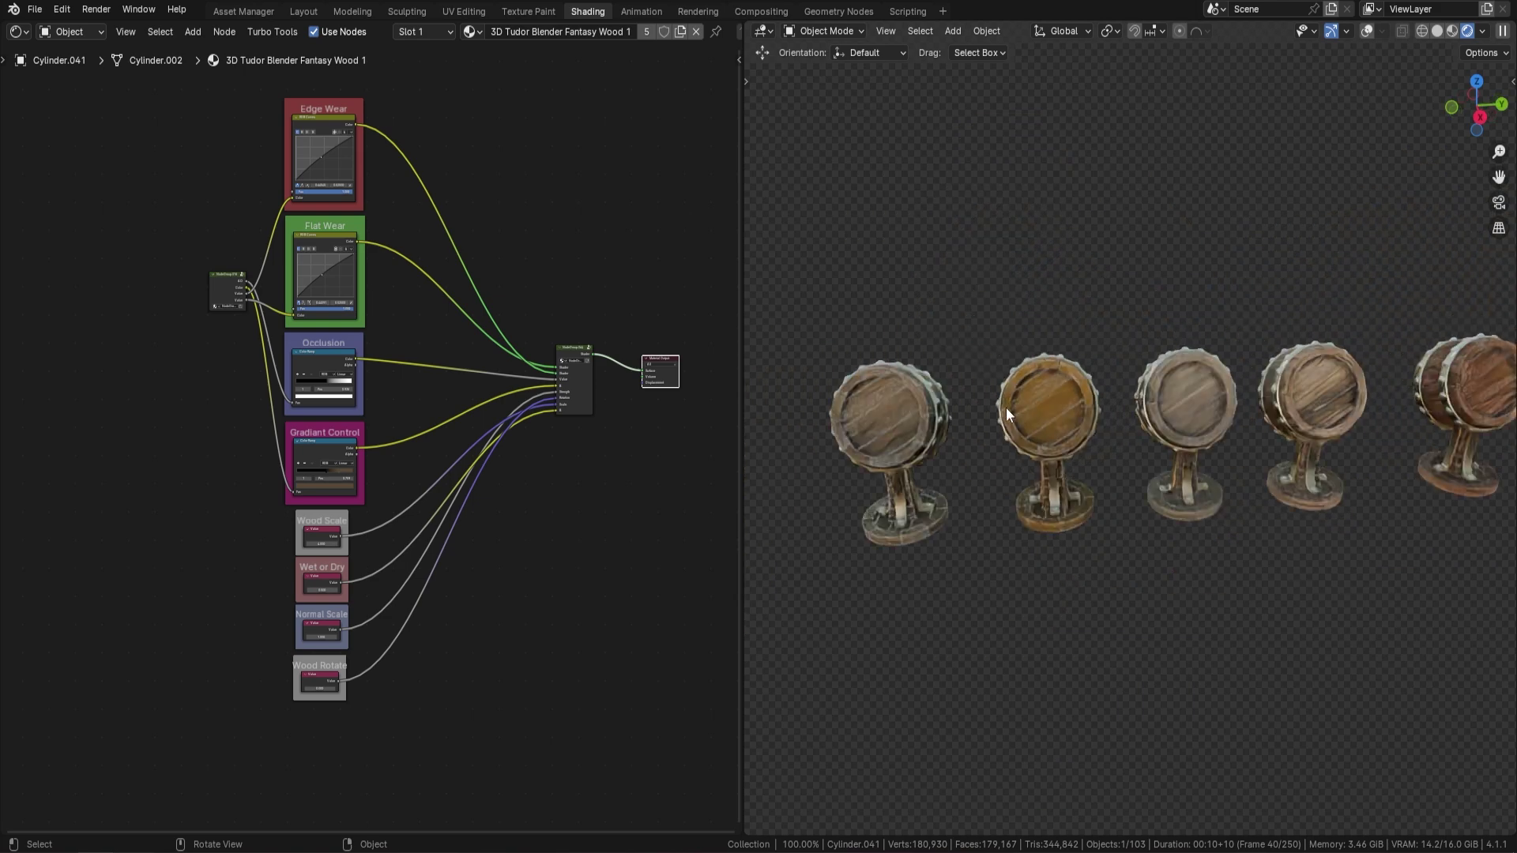
{"action": "middle_click_drag", "start_coordinate": [1369, 338], "coordinate": [1139, 338], "text": "shift"}
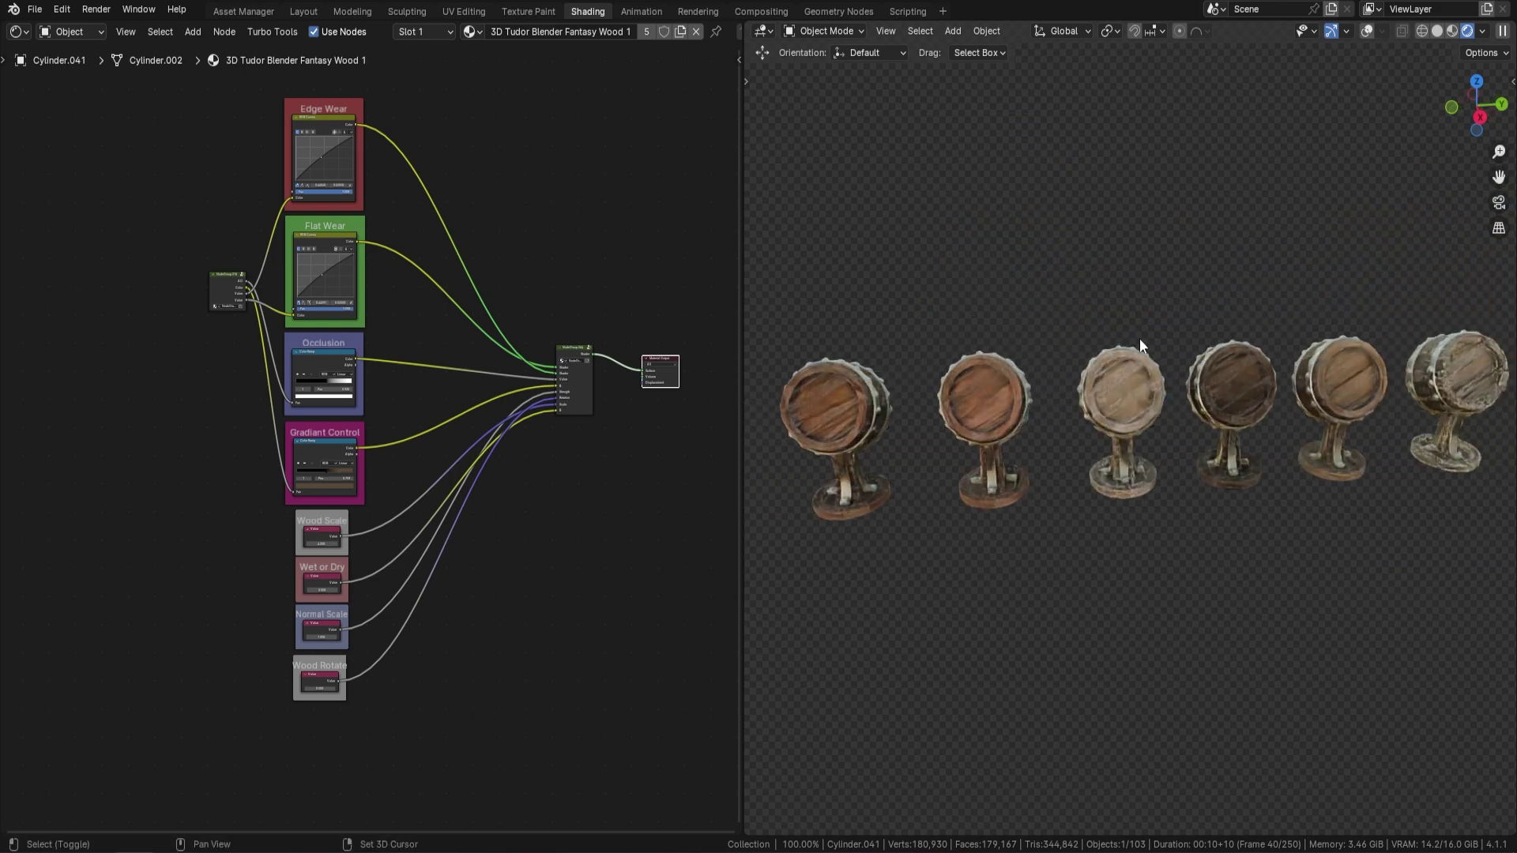
{"action": "scroll", "coordinate": [1140, 338], "scroll_direction": "up", "scroll_amount": 8}
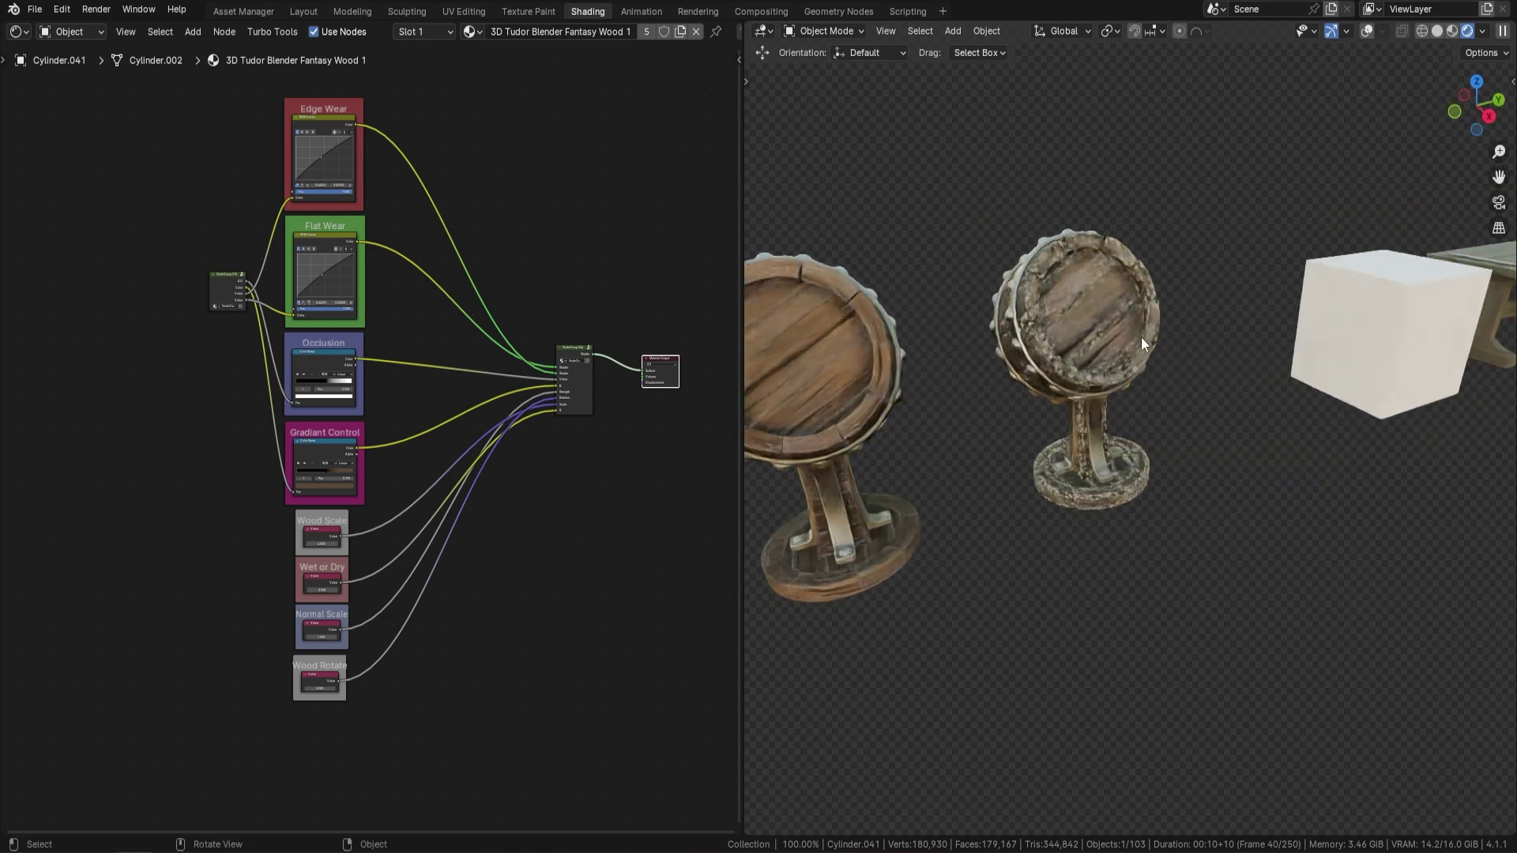
{"action": "left_click", "coordinate": [1130, 329]}
{"action": "scroll", "coordinate": [1165, 318], "scroll_direction": "up", "scroll_amount": 5}
{"action": "scroll", "coordinate": [1168, 334], "scroll_direction": "down", "scroll_amount": 3}
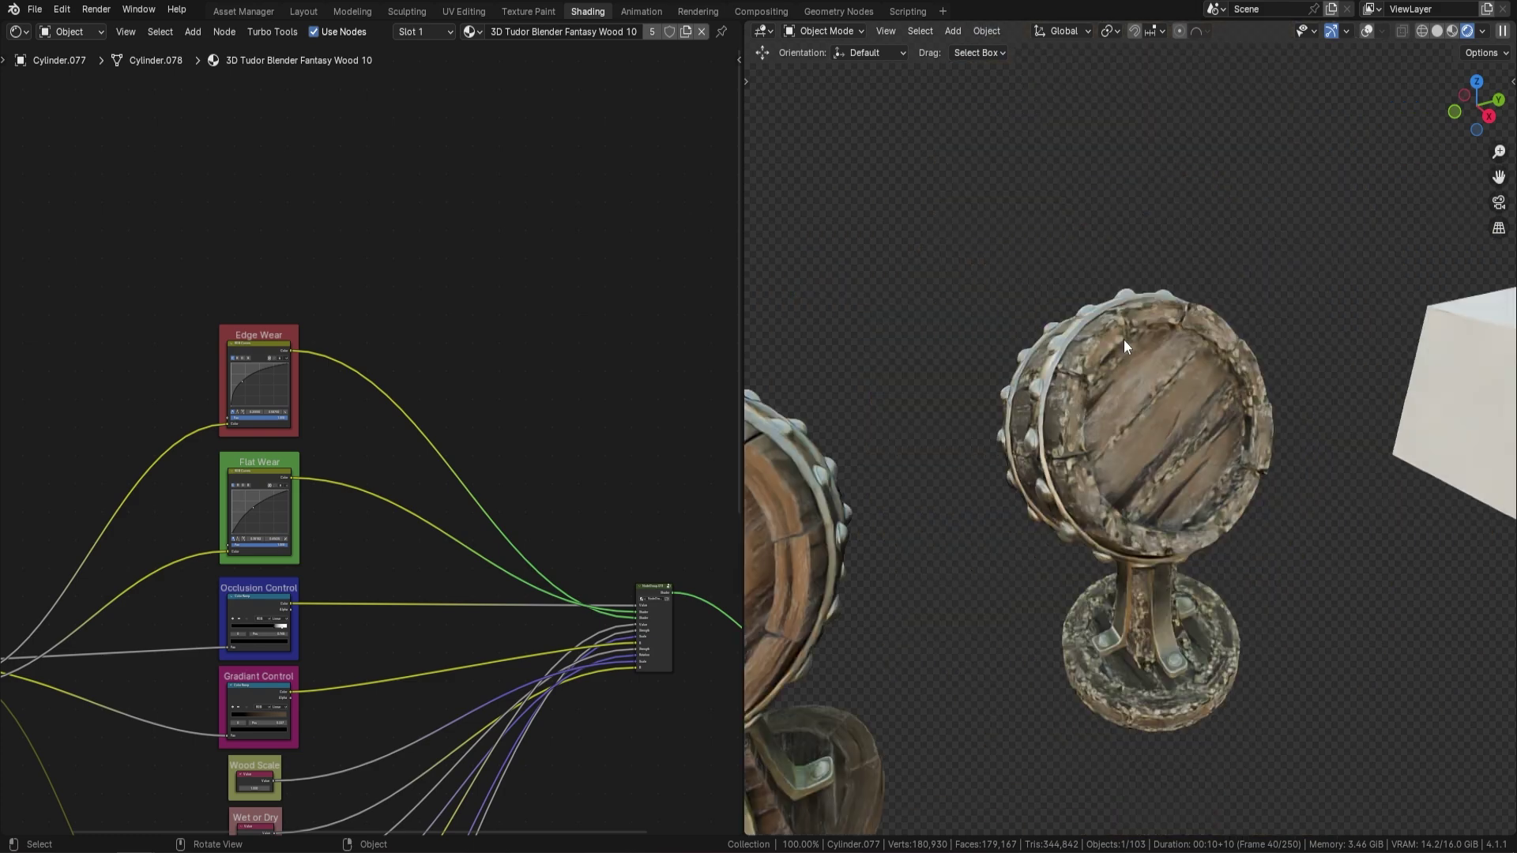
{"action": "middle_click_drag", "start_coordinate": [1123, 339], "coordinate": [926, 276]}
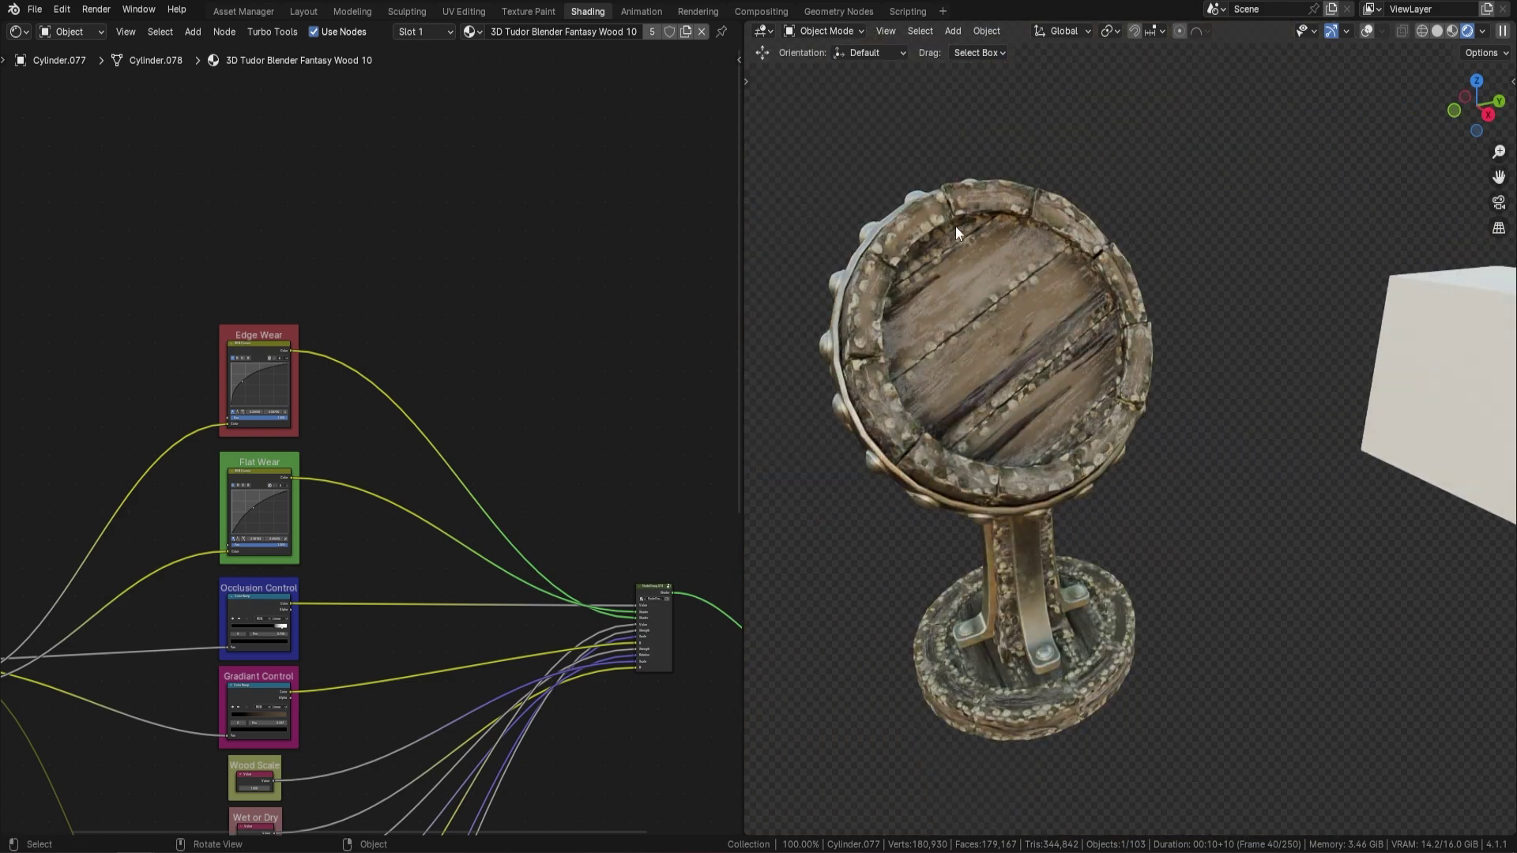
{"action": "middle_click_drag", "start_coordinate": [1114, 440], "coordinate": [1111, 484]}
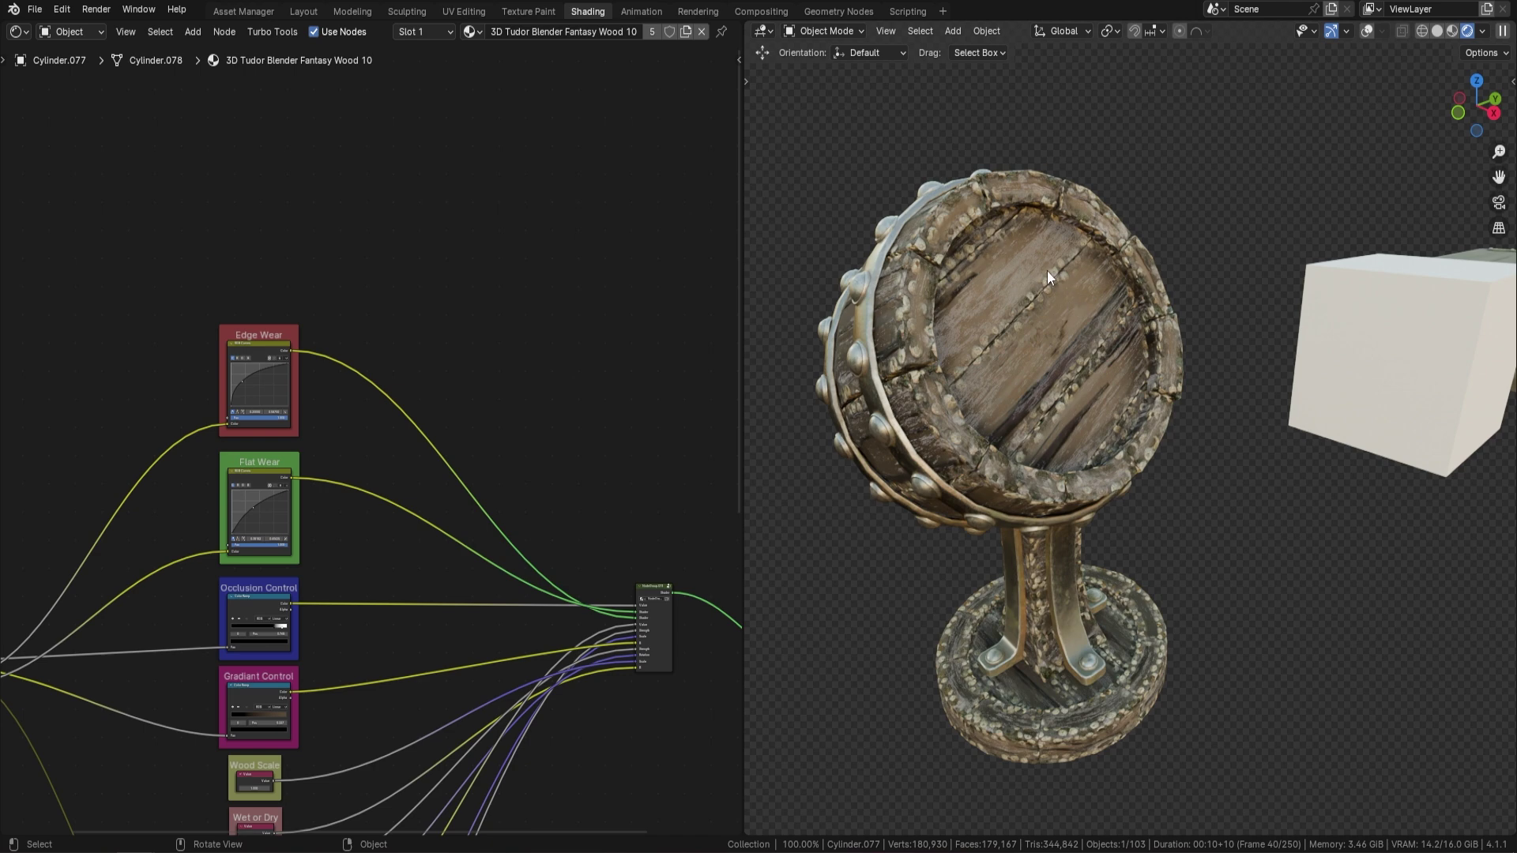
Test a low Barnacle Amount curve at 0.900, 0.137 and set its middle point to 0.486, 0.525
{"action": "scroll", "coordinate": [520, 450], "scroll_direction": "down", "scroll_amount": 4}
{"action": "middle_click_drag", "start_coordinate": [427, 534], "coordinate": [466, 343]}
{"action": "scroll", "coordinate": [405, 447], "scroll_direction": "up", "scroll_amount": 5}
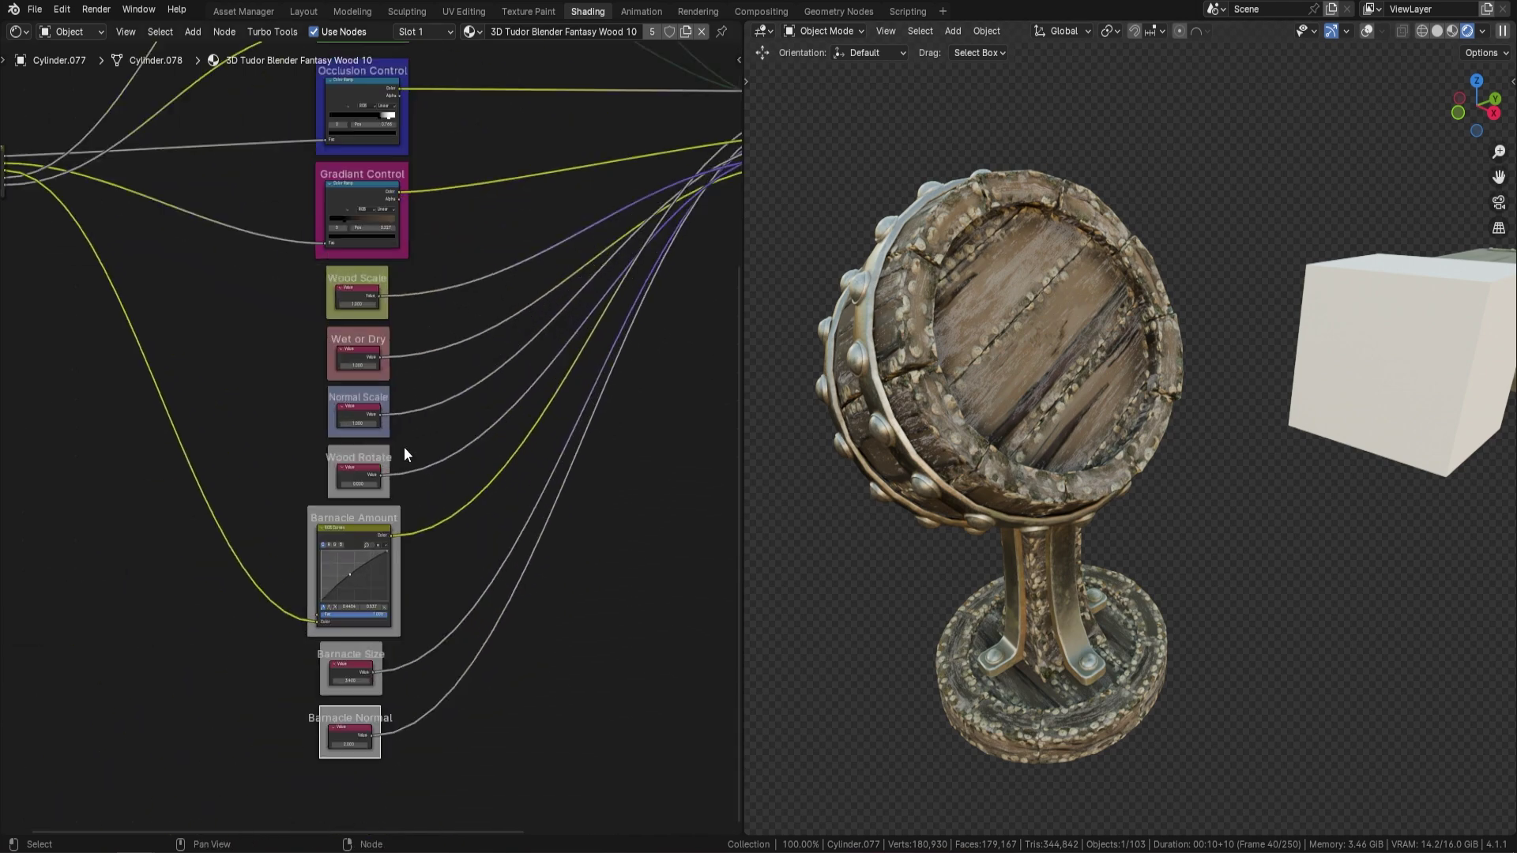
{"action": "scroll", "coordinate": [404, 447], "scroll_direction": "up", "scroll_amount": 2}
{"action": "middle_click_drag", "start_coordinate": [419, 490], "coordinate": [416, 373]}
{"action": "scroll", "coordinate": [443, 353], "scroll_direction": "down", "scroll_amount": 3}
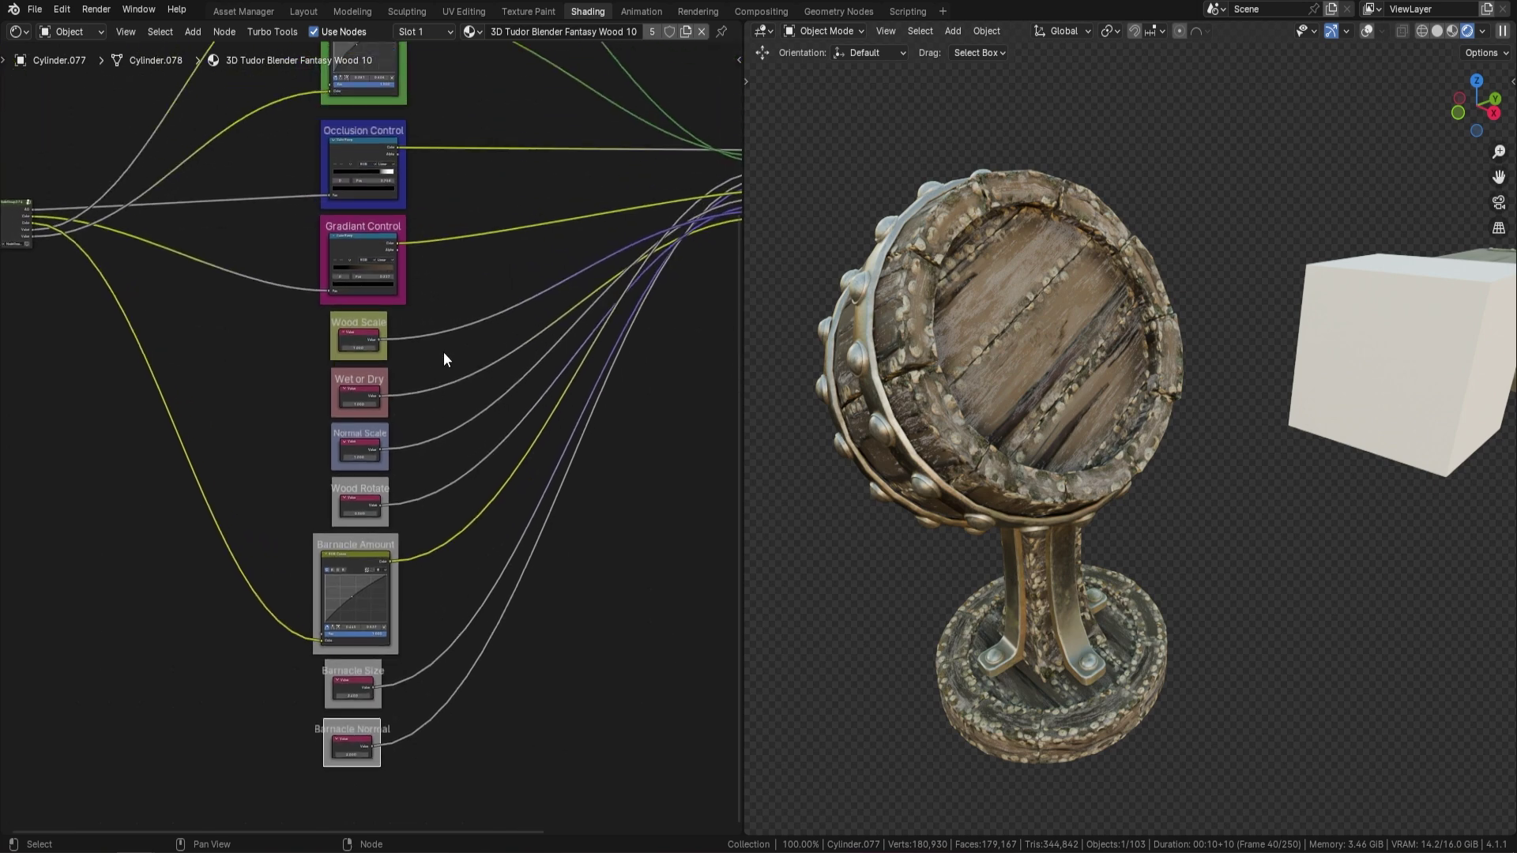
{"action": "middle_click_drag", "start_coordinate": [441, 566], "coordinate": [419, 336]}
{"action": "scroll", "coordinate": [425, 381], "scroll_direction": "up", "scroll_amount": 3}
{"action": "scroll", "coordinate": [425, 382], "scroll_direction": "up", "scroll_amount": 1}
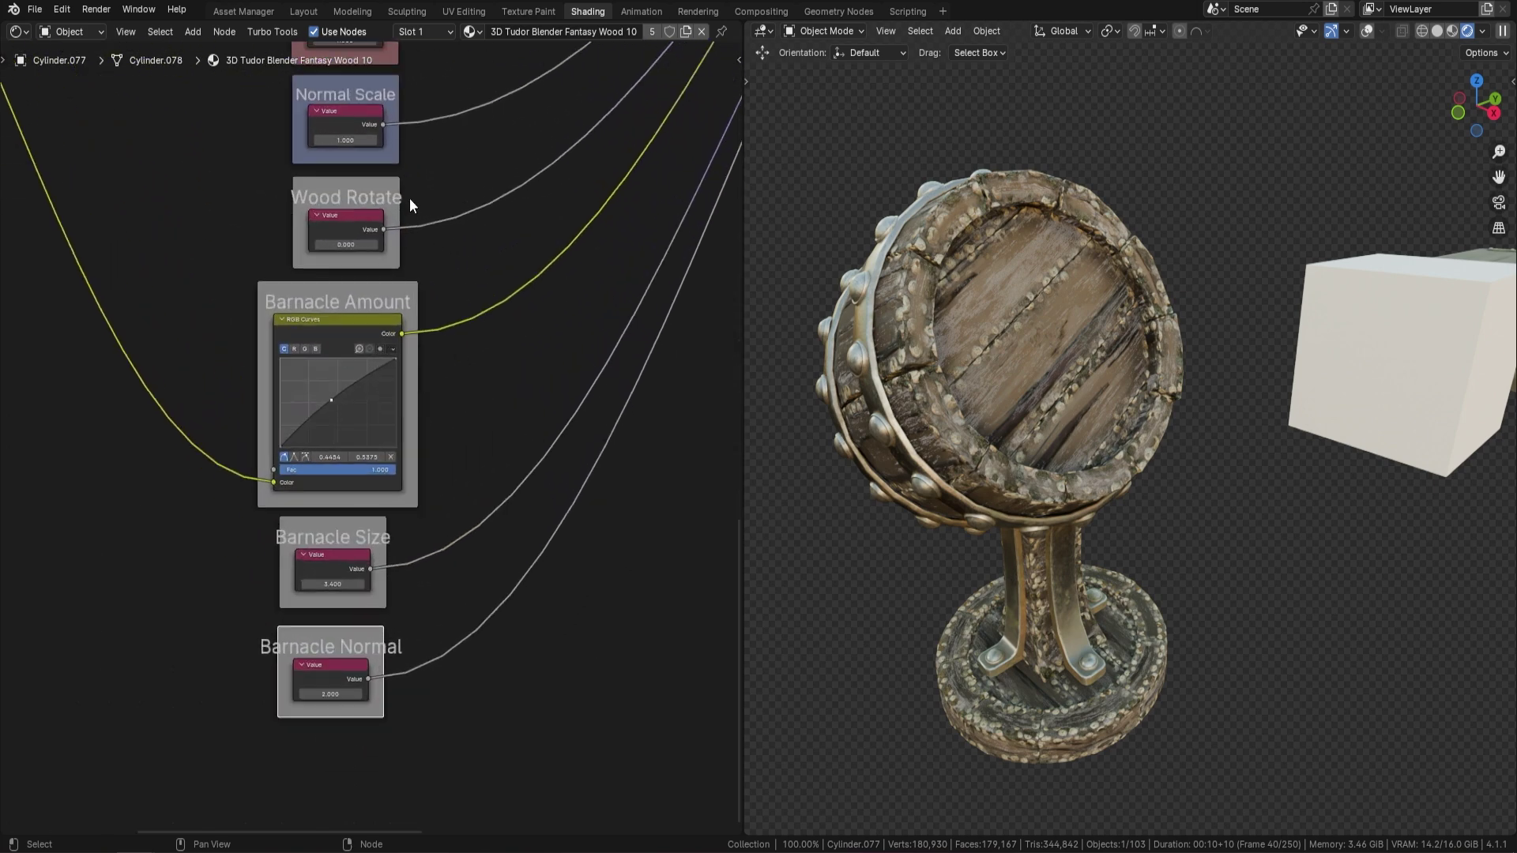
{"action": "scroll", "coordinate": [440, 375], "scroll_direction": "up", "scroll_amount": 3}
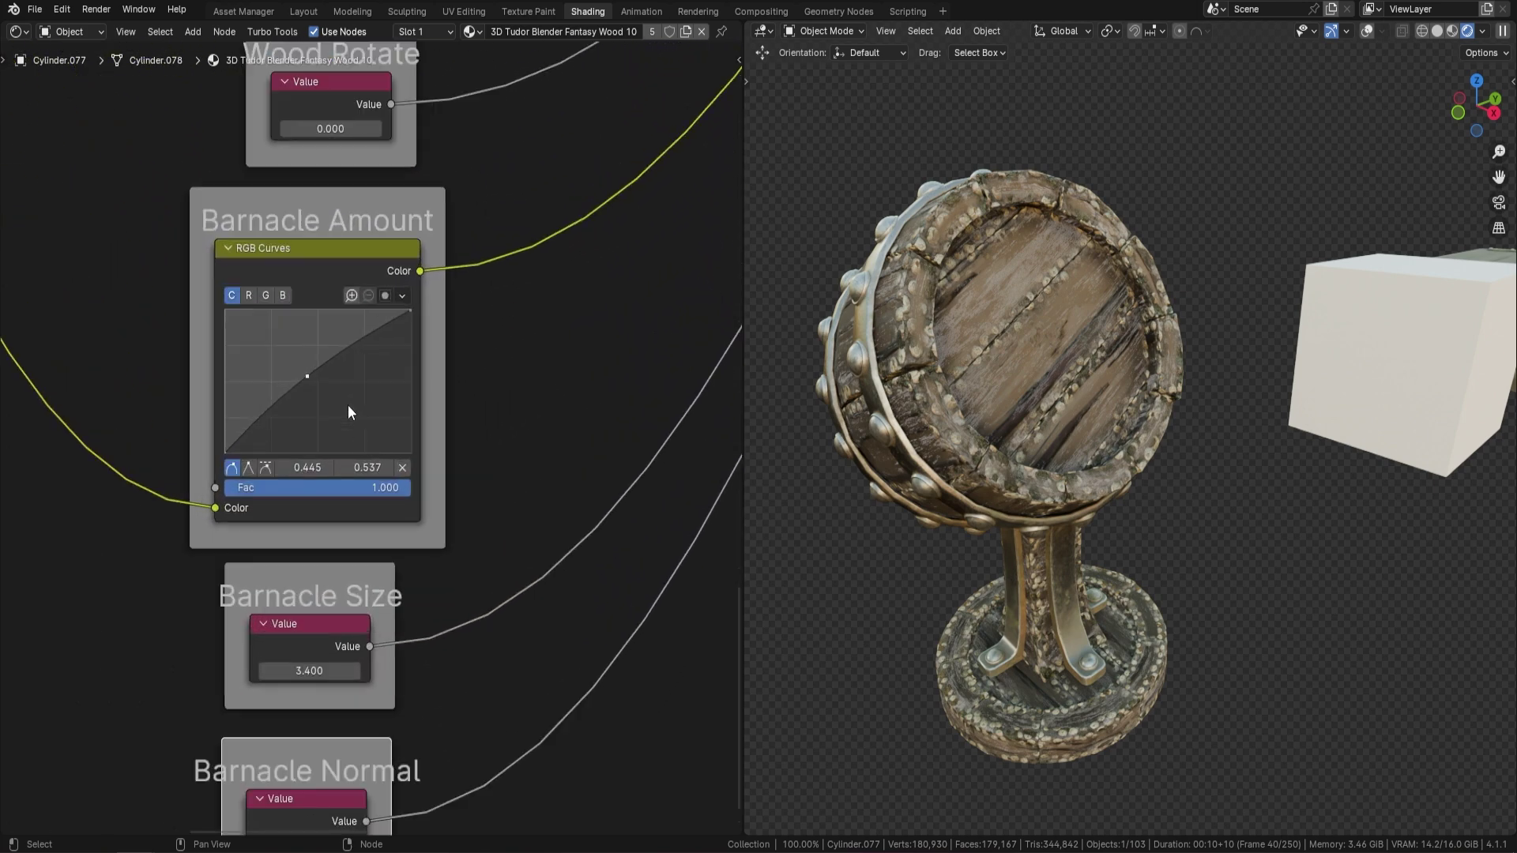
{"action": "left_click_drag", "start_coordinate": [314, 375], "coordinate": [363, 411]}
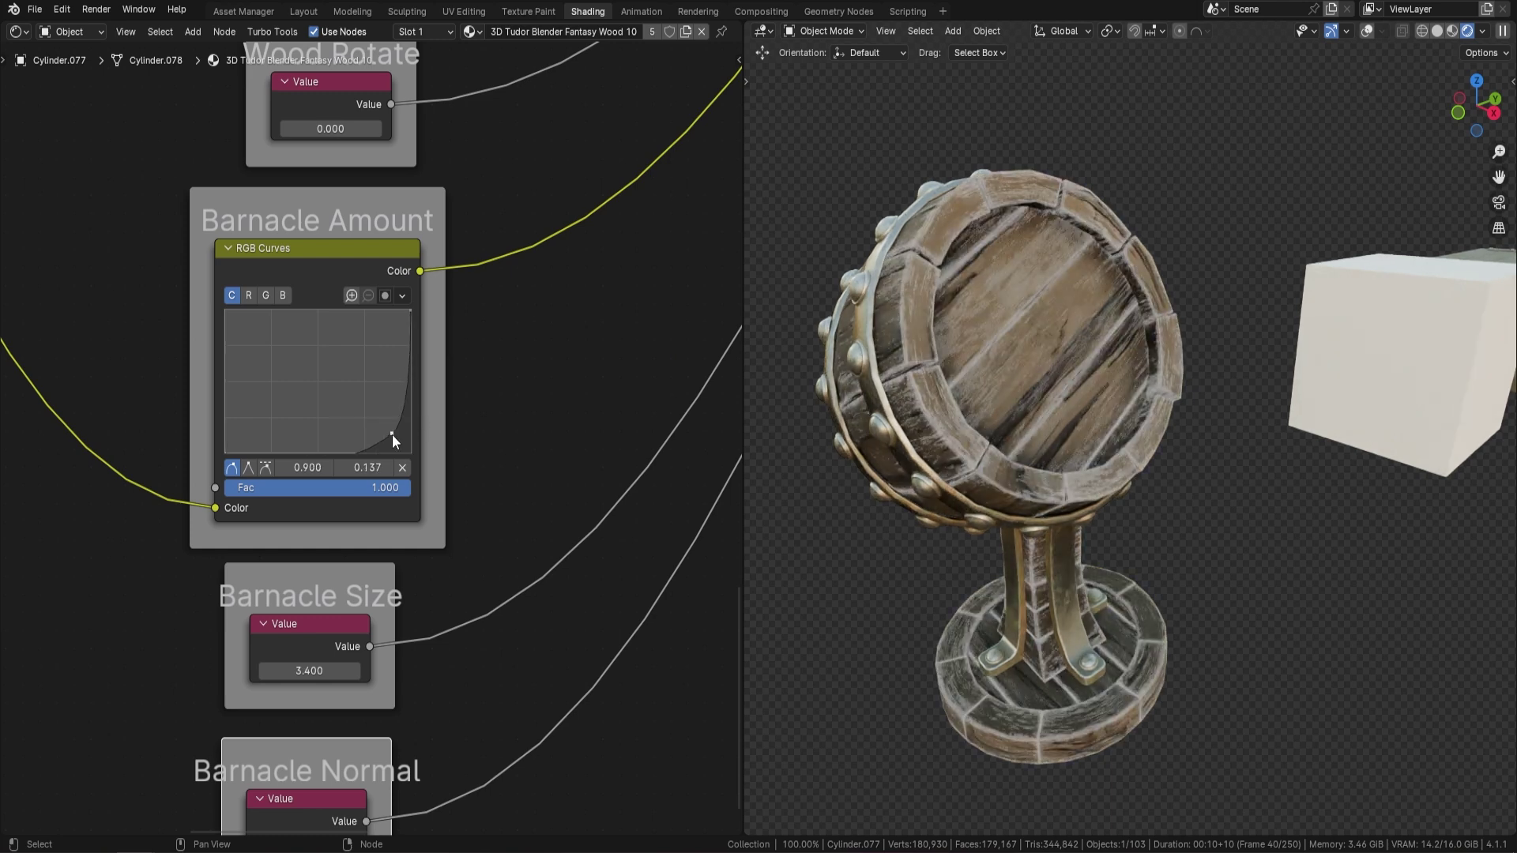
{"action": "left_click_drag", "start_coordinate": [363, 411], "coordinate": [310, 370]}
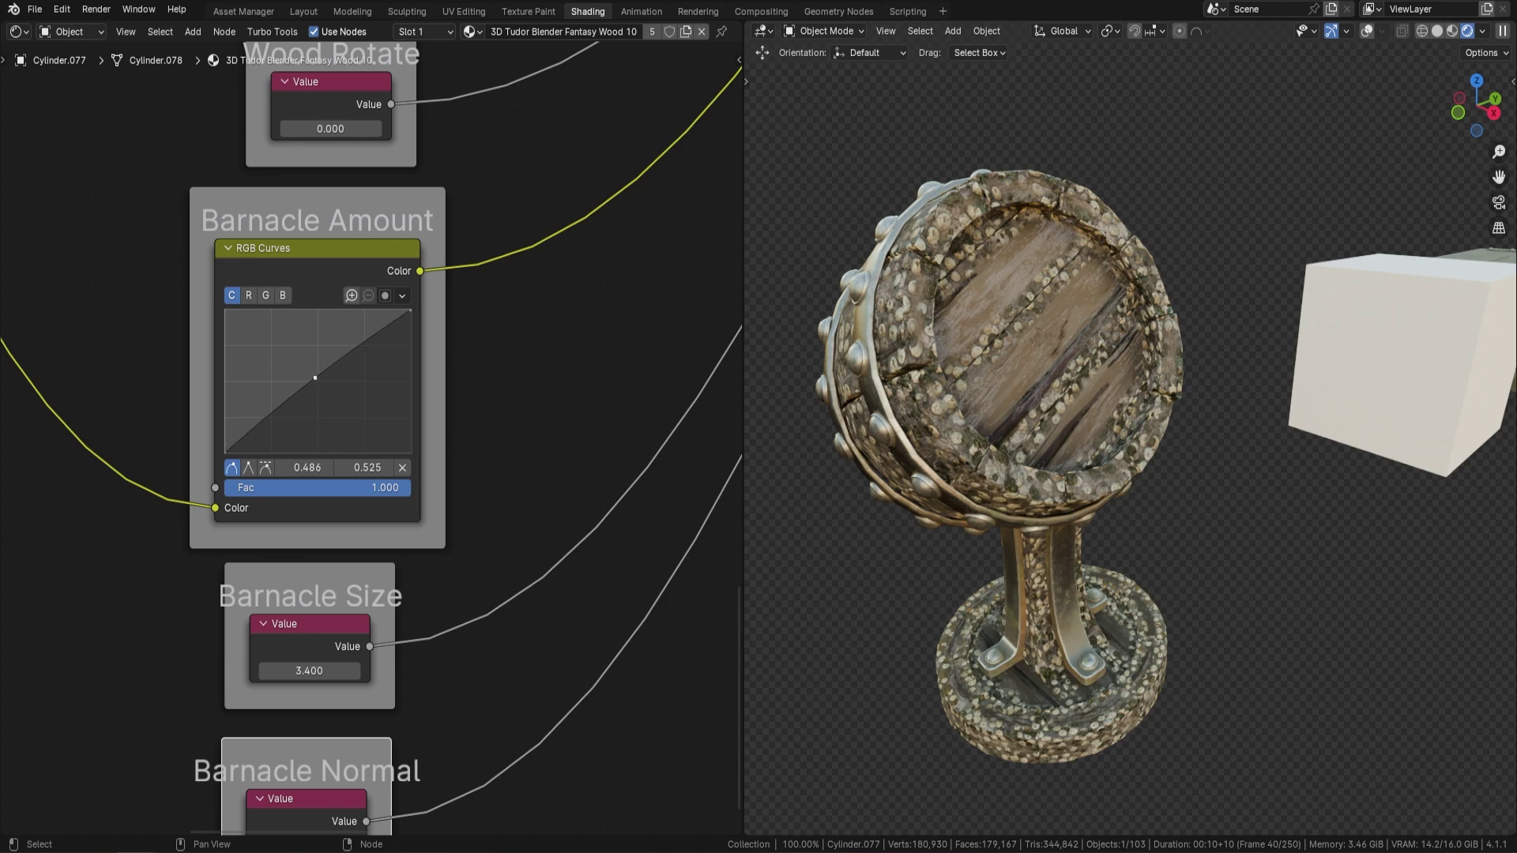
Set the Barnacle Amount curve's middle point to 0.459, 0.581, and set Barnacle Size to 3.6 after testing 4.6
{"action": "scroll", "coordinate": [538, 471], "scroll_direction": "up", "scroll_amount": 1}
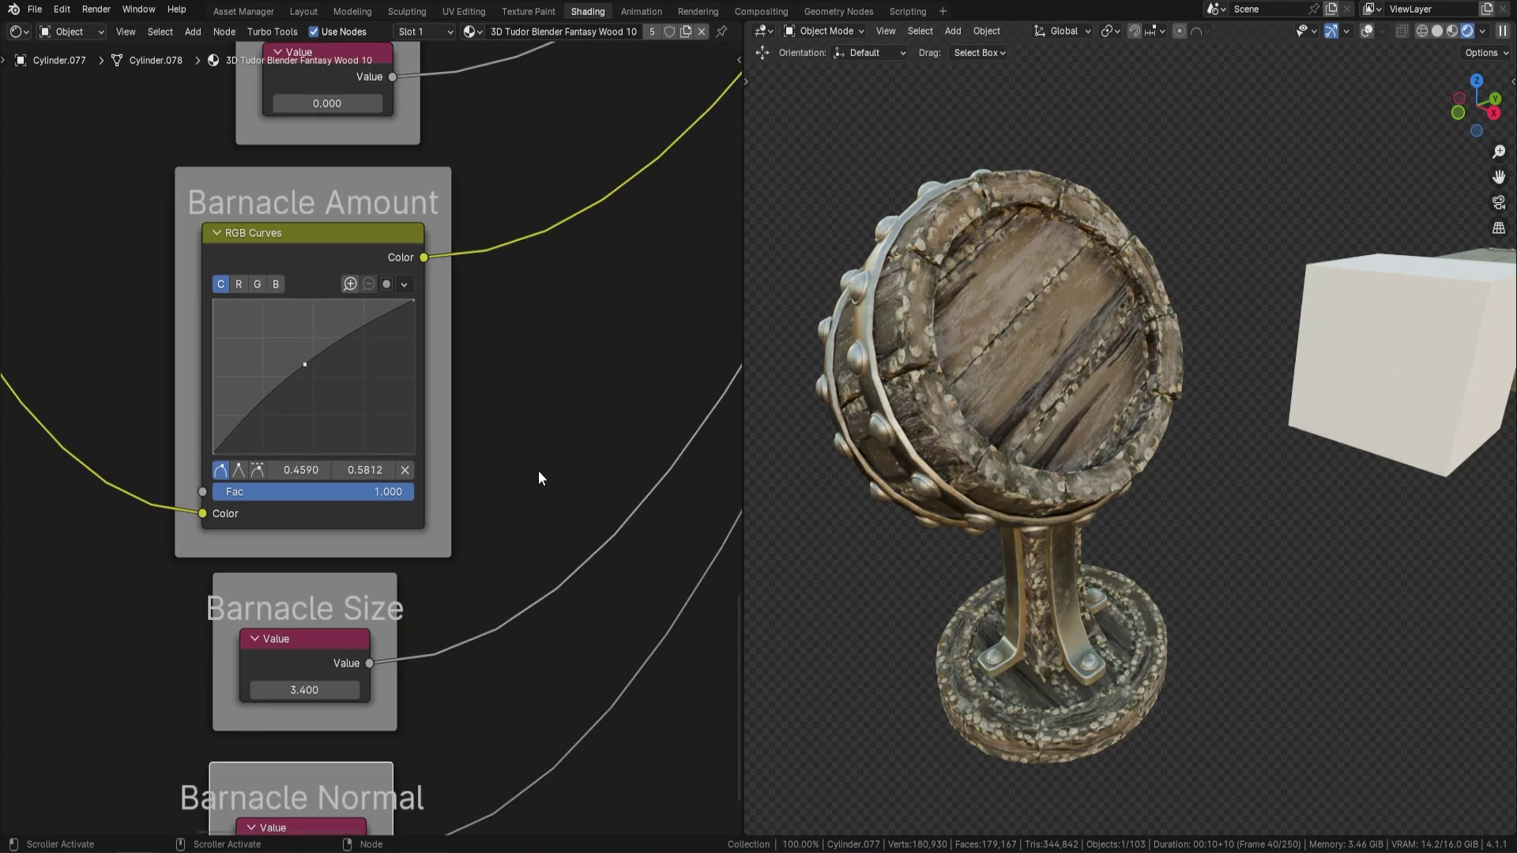
{"action": "scroll", "coordinate": [529, 482], "scroll_direction": "down", "scroll_amount": 1}
{"action": "middle_click_drag", "start_coordinate": [500, 502], "coordinate": [540, 272]}
{"action": "scroll", "coordinate": [434, 419], "scroll_direction": "up", "scroll_amount": 2}
{"action": "mouse_move", "coordinate": [380, 441]}
{"action": "left_mouse_down"}
{"action": "mouse_move", "coordinate": [417, 441]}
{"action": "mouse_move", "coordinate": [370, 440]}
{"action": "mouse_move", "coordinate": [406, 441]}
{"action": "mouse_move", "coordinate": [390, 440]}
{"action": "left_mouse_up"}
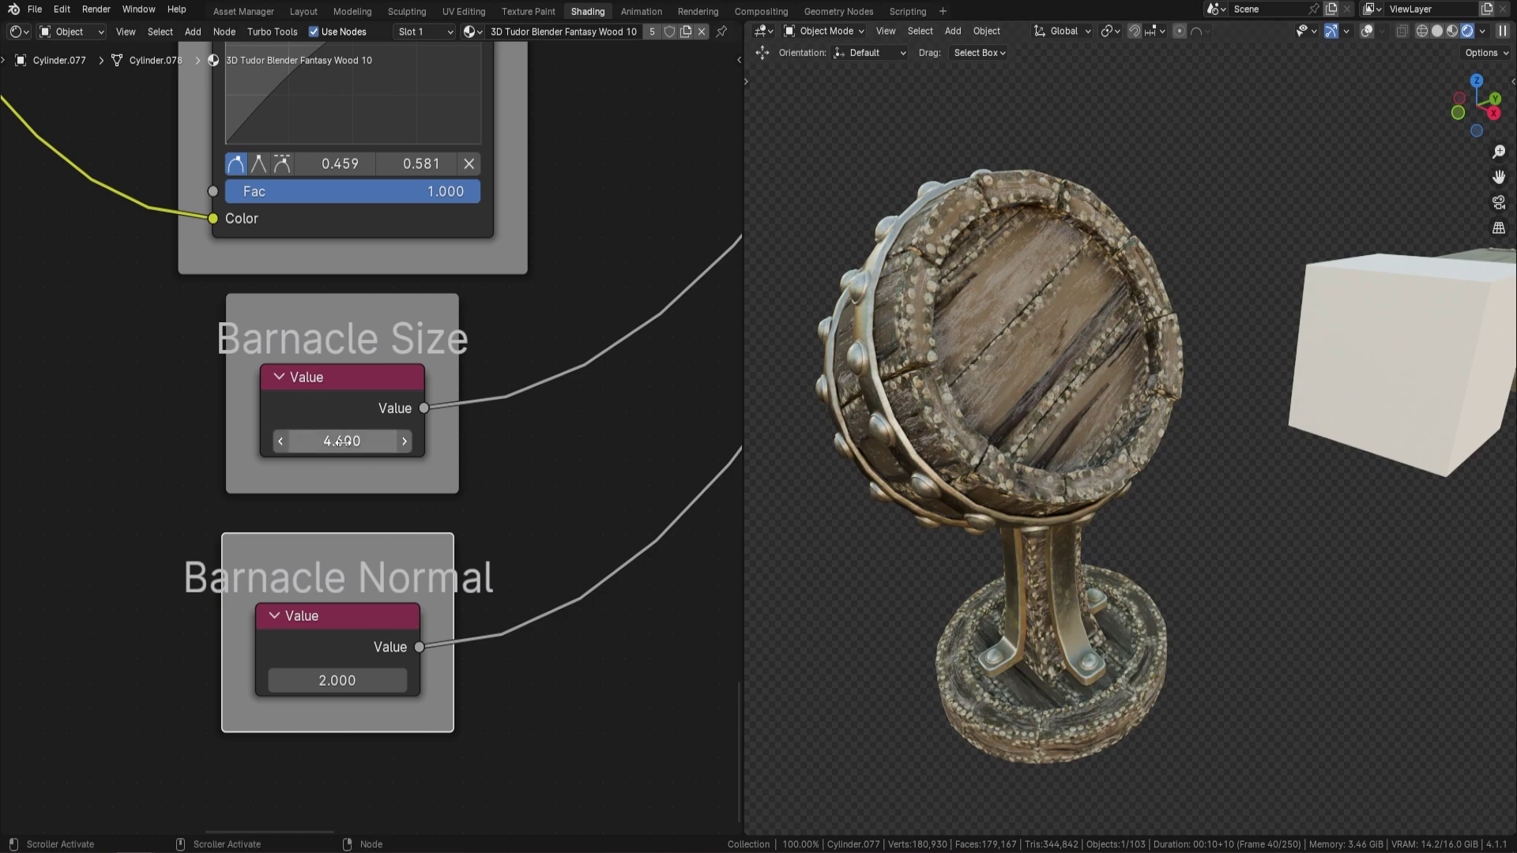
{"action": "mouse_move", "coordinate": [341, 441]}
{"action": "left_mouse_down"}
{"action": "mouse_move", "coordinate": [411, 441]}
{"action": "mouse_move", "coordinate": [312, 443]}
{"action": "left_mouse_up"}
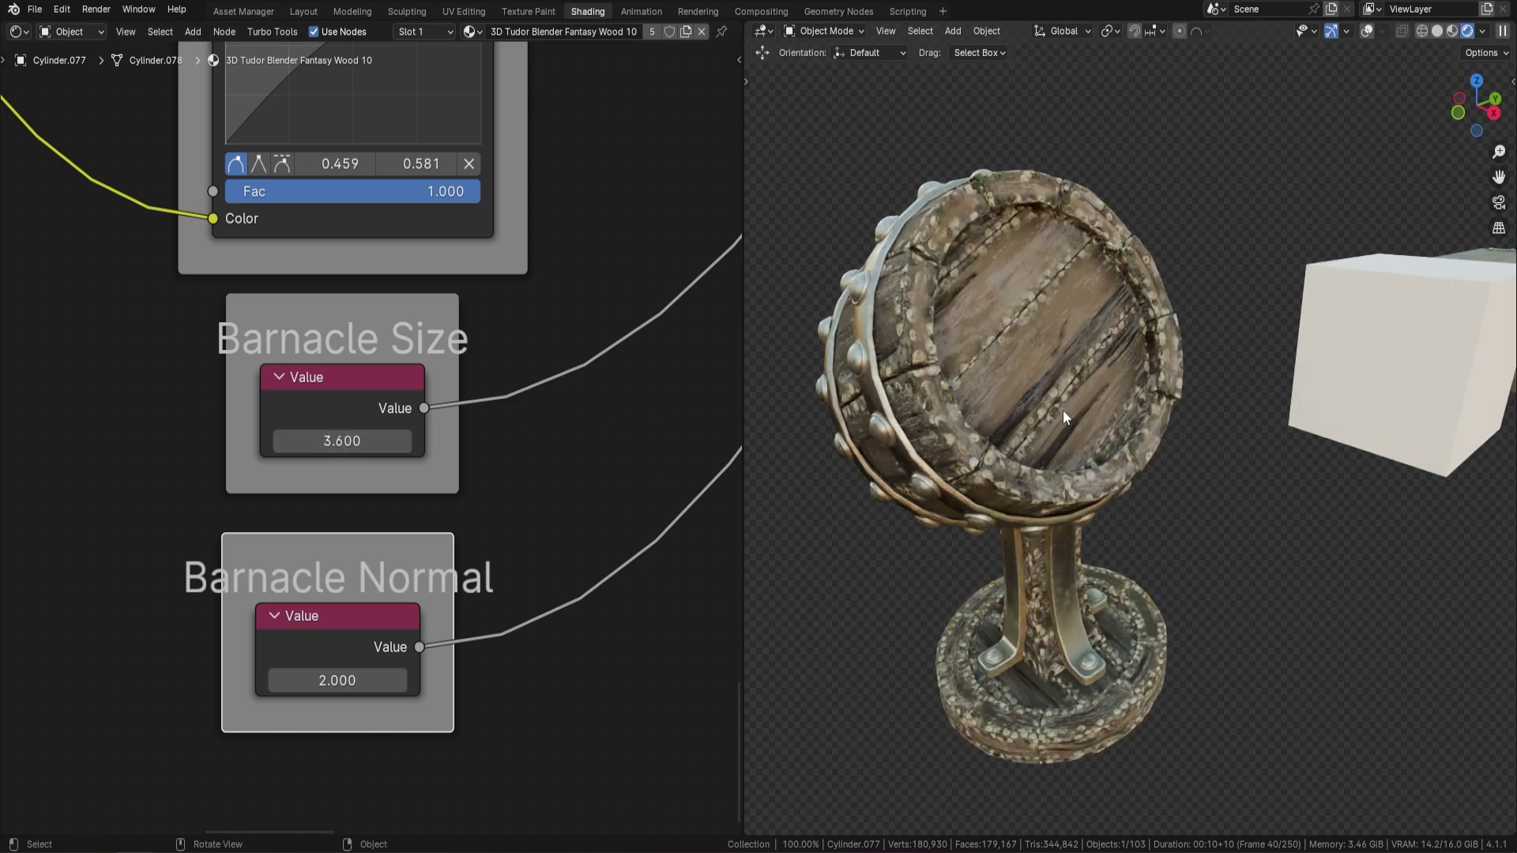
Switch to the Modeling workspace, turn on the viewport overlays and return from Edit Mode to Object Mode
{"action": "scroll", "coordinate": [1063, 410], "scroll_direction": "down", "scroll_amount": 5}
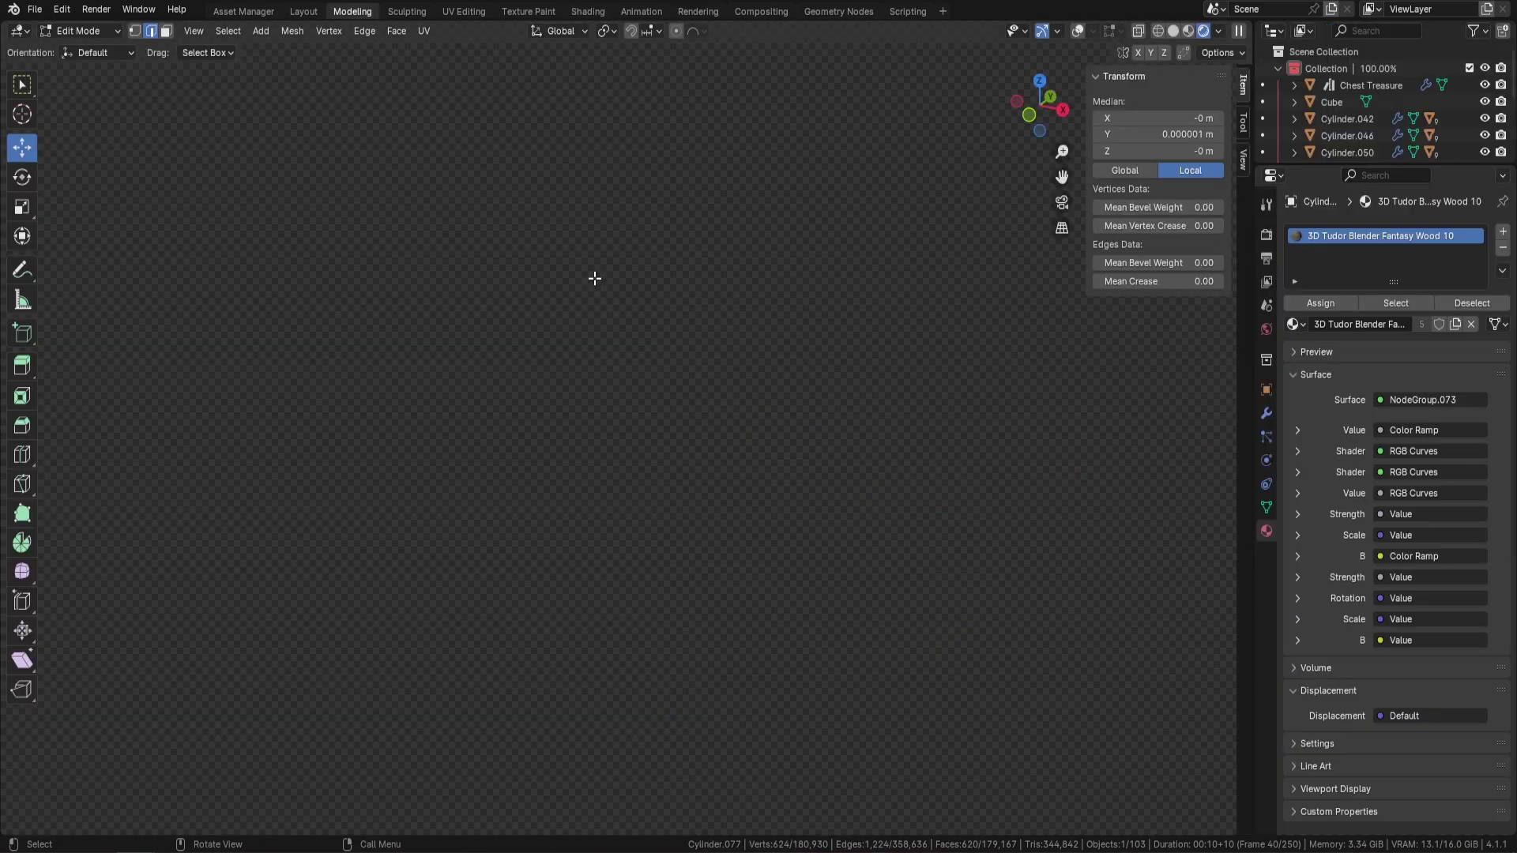
{"action": "scroll", "coordinate": [825, 311], "scroll_direction": "down", "scroll_amount": 8}
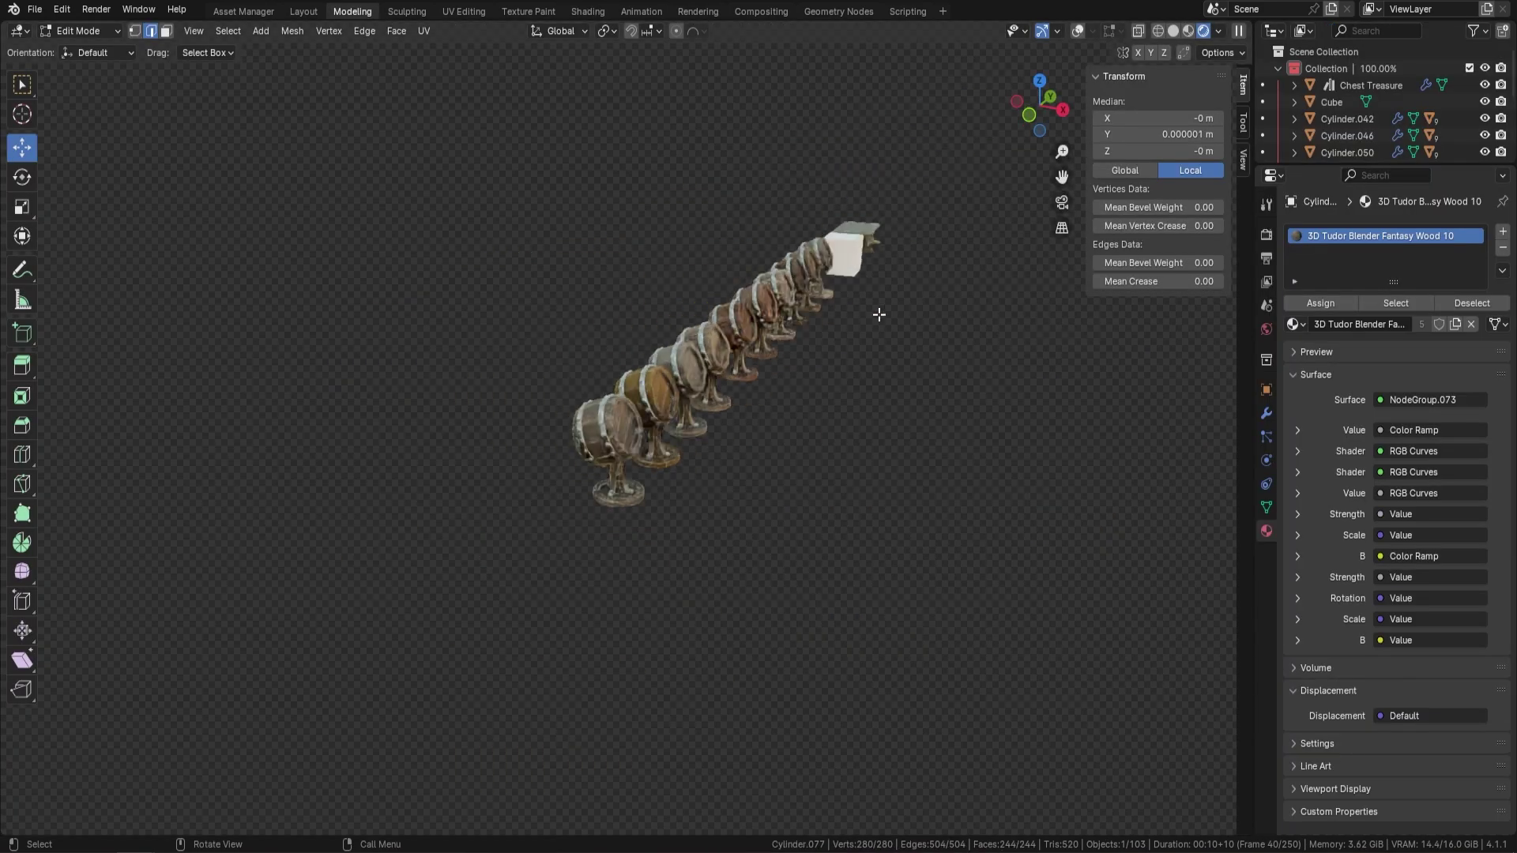
{"action": "middle_click_drag", "start_coordinate": [1051, 317], "coordinate": [830, 316]}
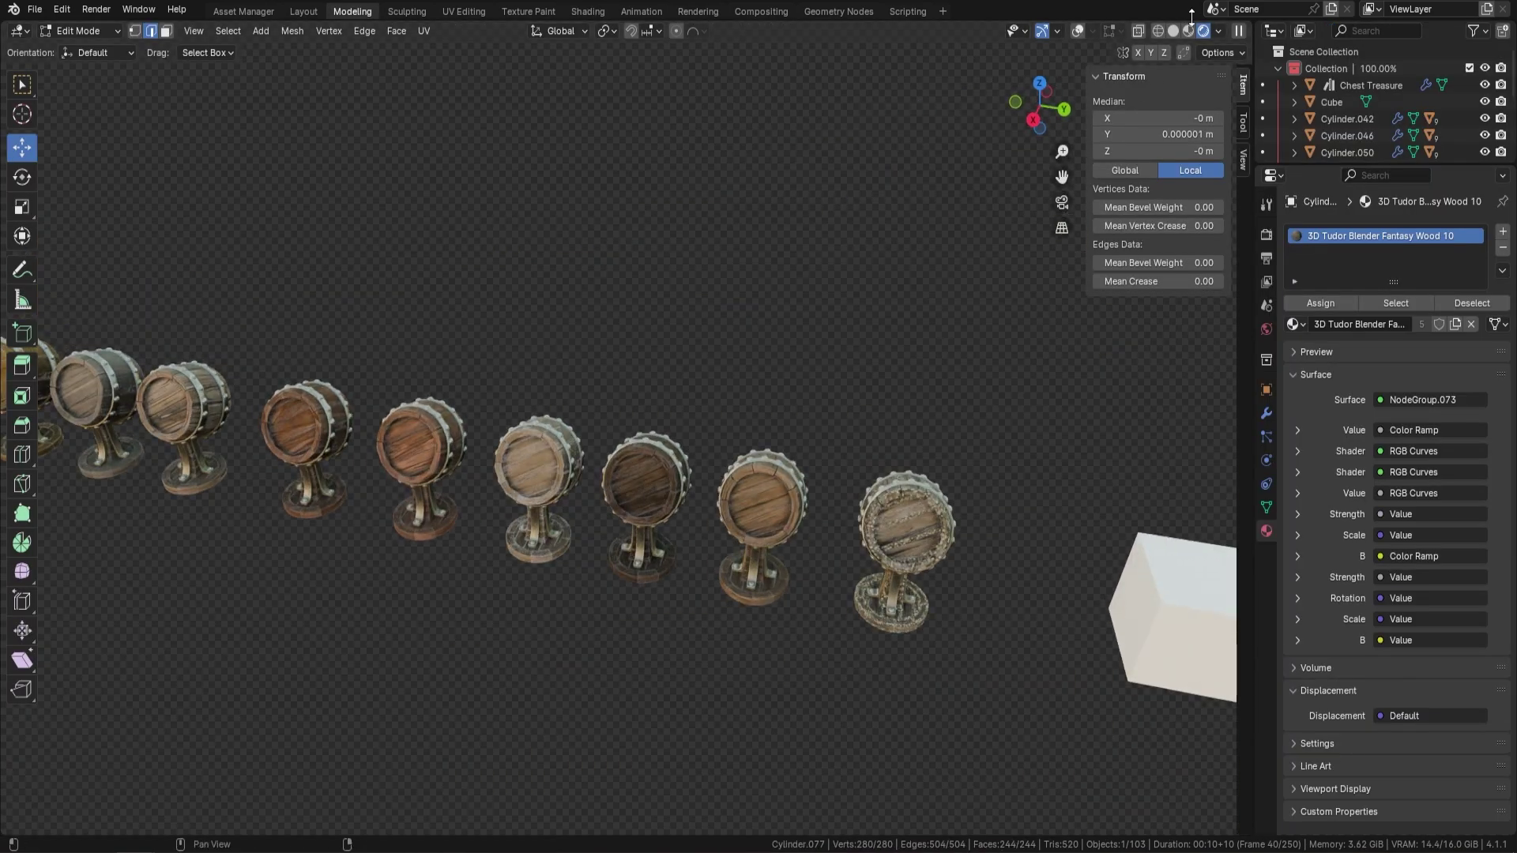
{"action": "left_click", "coordinate": [1077, 32]}
{"action": "middle_click_drag", "start_coordinate": [972, 207], "coordinate": [629, 168], "text": "shift"}
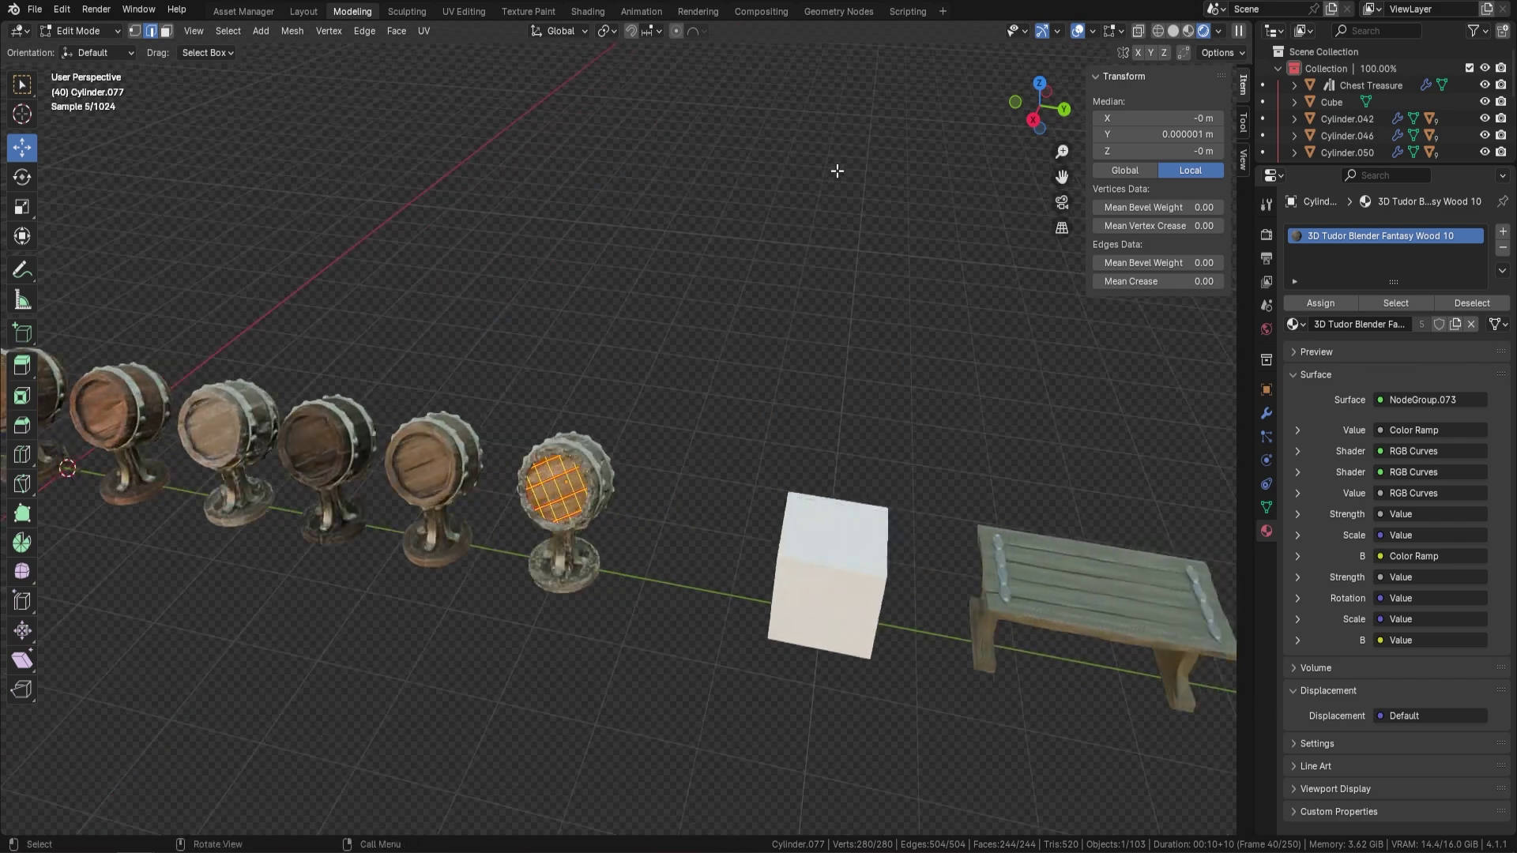
{"action": "key", "text": "Tab"}
Enable the Active Tools gizmos for the viewport and bring the cube, table and chest into view
{"action": "left_click", "coordinate": [1083, 30]}
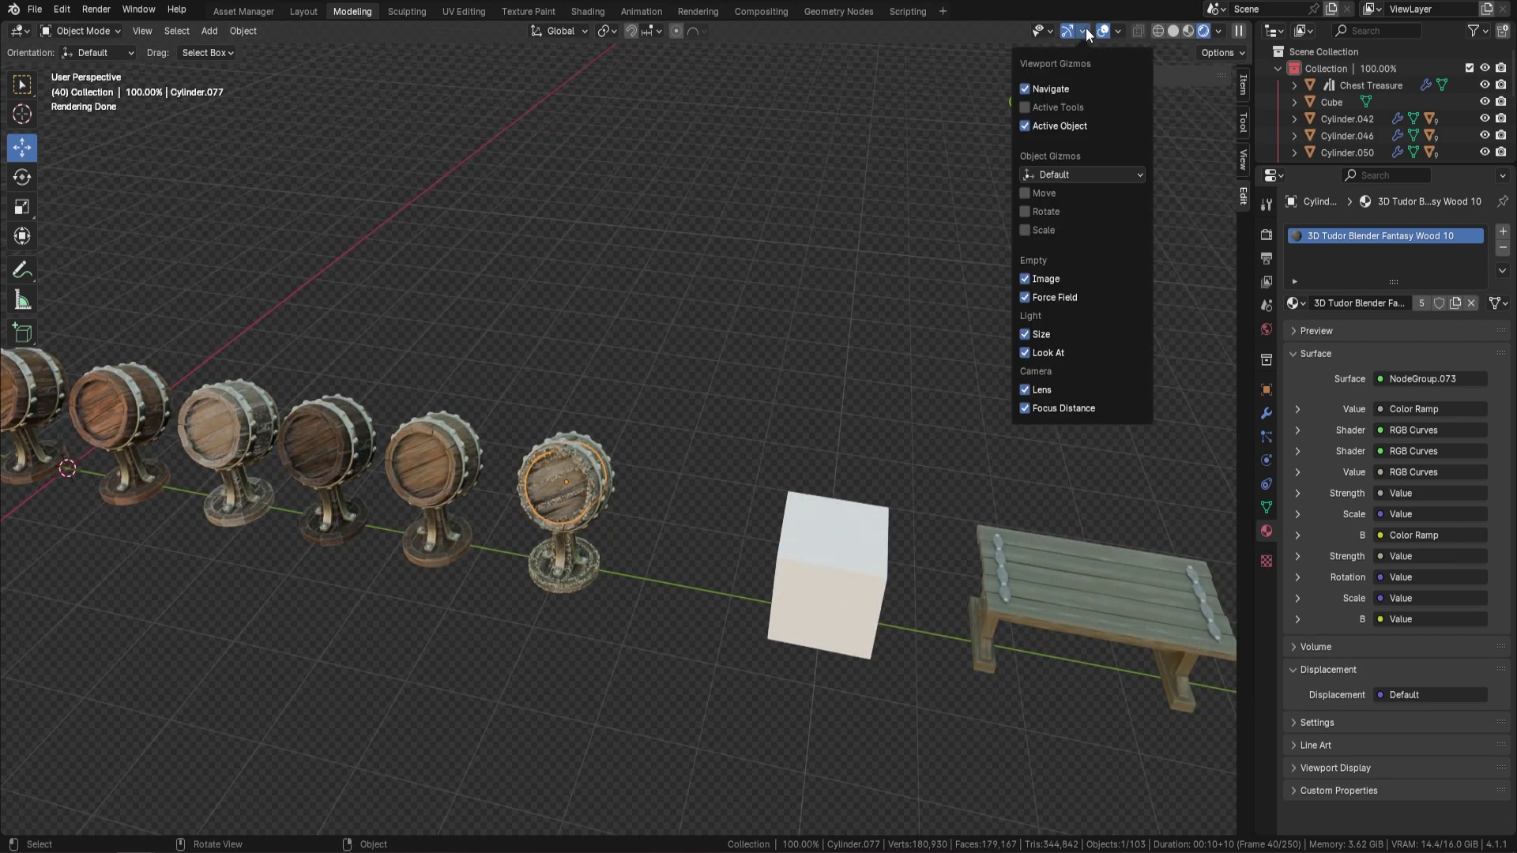
{"action": "left_click", "coordinate": [1025, 111]}
{"action": "middle_click_drag", "start_coordinate": [628, 381], "coordinate": [699, 372]}
{"action": "middle_click_drag", "start_coordinate": [1027, 388], "coordinate": [701, 338], "text": "shift"}
{"action": "scroll", "coordinate": [701, 338], "scroll_direction": "up", "scroll_amount": 2}
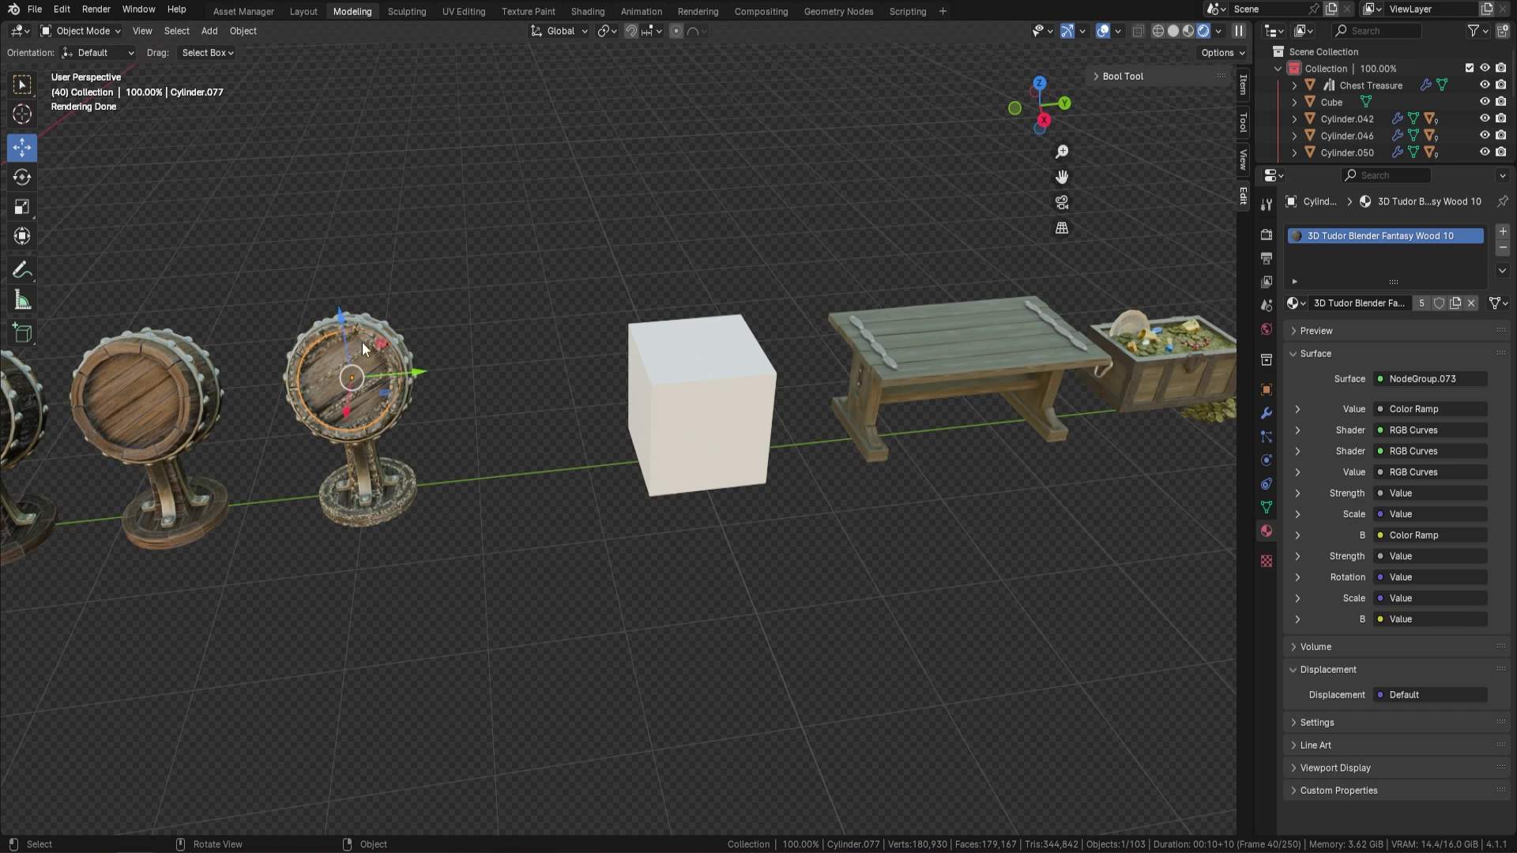
Select the first barrel's round lid and slightly adjust the Flat Wear curve's middle point in its material settings
{"action": "left_click", "coordinate": [1266, 236]}
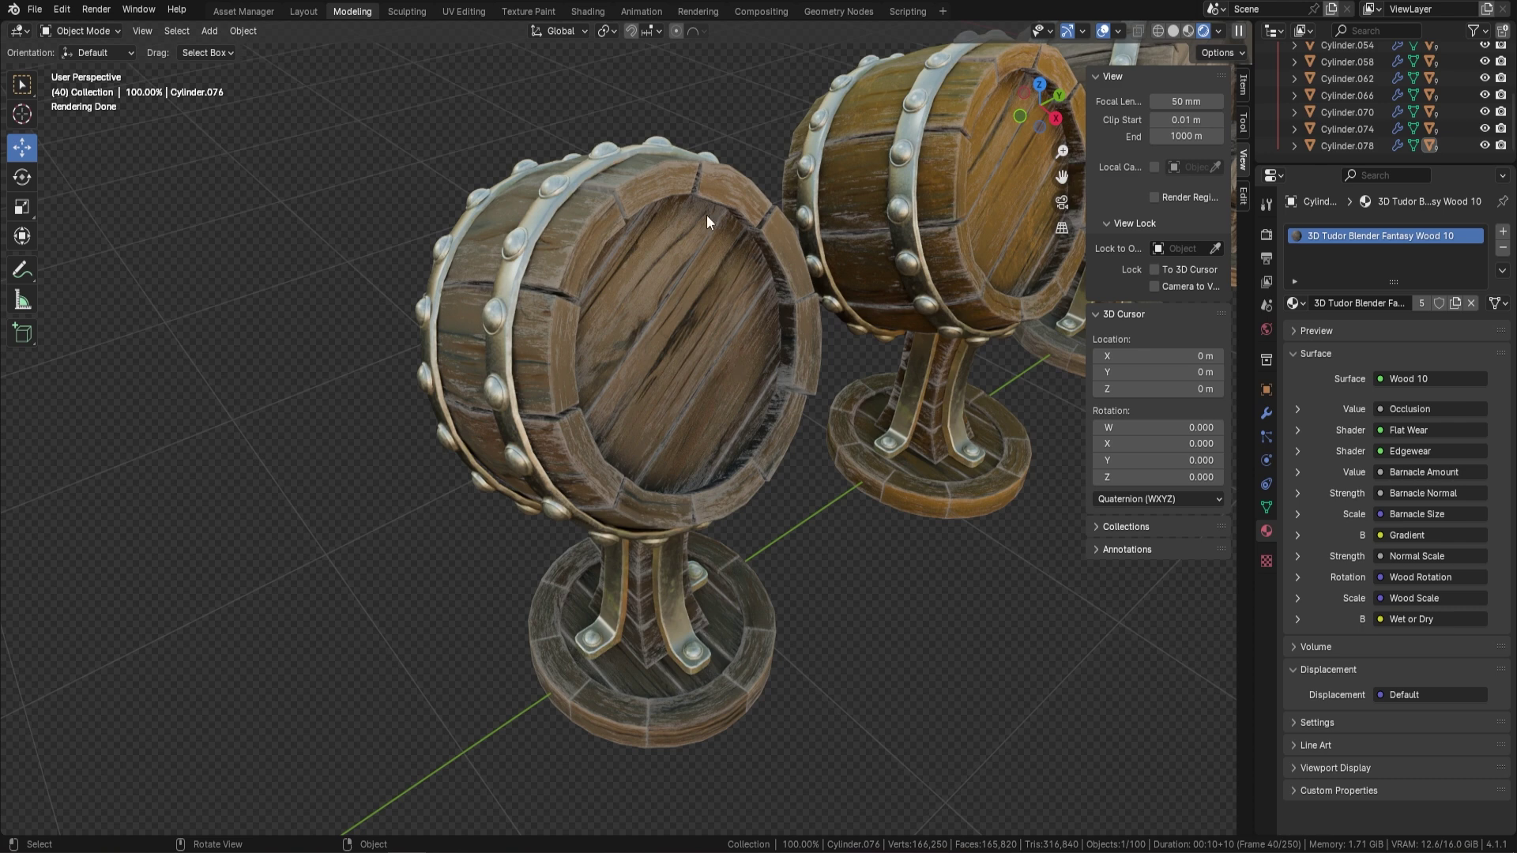
{"action": "left_click", "coordinate": [664, 347]}
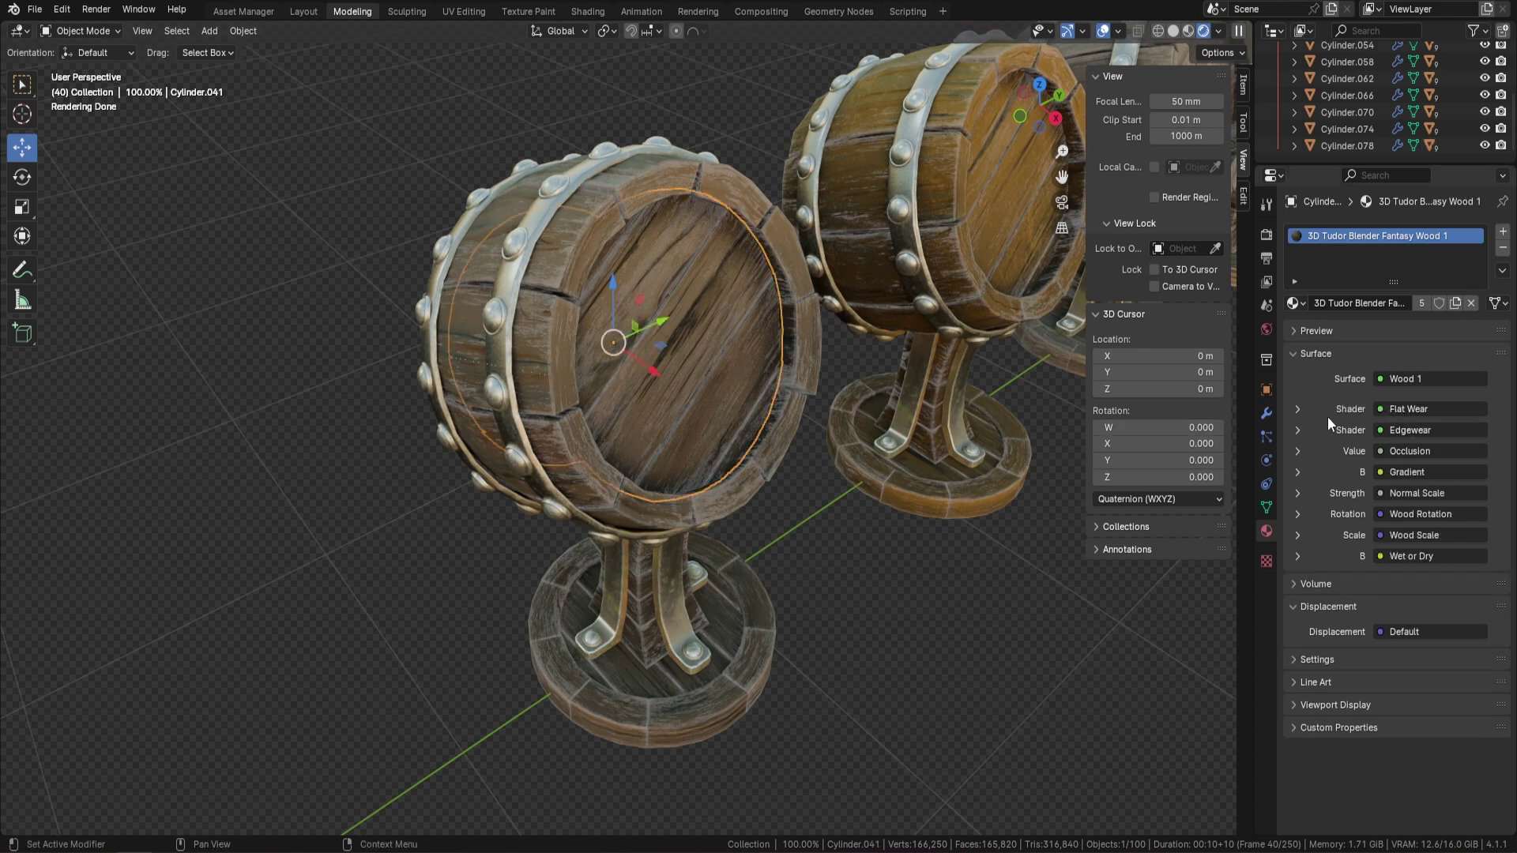
{"action": "left_click", "coordinate": [1298, 409]}
{"action": "mouse_move", "coordinate": [1401, 521]}
{"action": "left_mouse_down"}
{"action": "mouse_move", "coordinate": [1419, 527]}
{"action": "mouse_move", "coordinate": [1396, 517]}
{"action": "left_mouse_up"}
{"action": "left_click", "coordinate": [1298, 409]}
Test a stronger Edgewear curve on the lid at 0.33523, 0.625 and return its middle point close to the centre
{"action": "left_click", "coordinate": [1298, 429]}
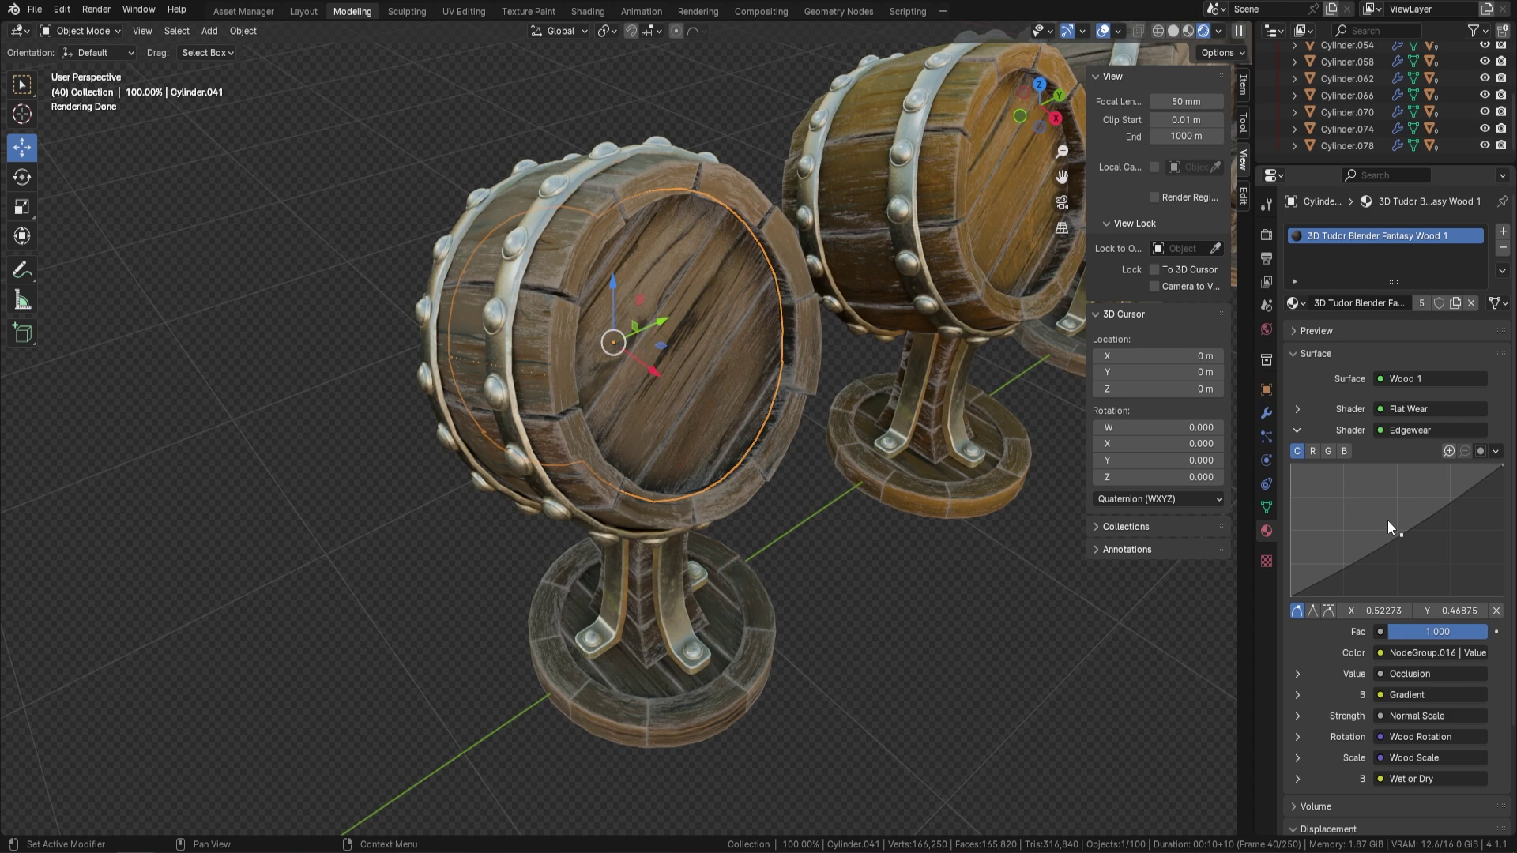
{"action": "left_click_drag", "start_coordinate": [1401, 532], "coordinate": [1362, 514]}
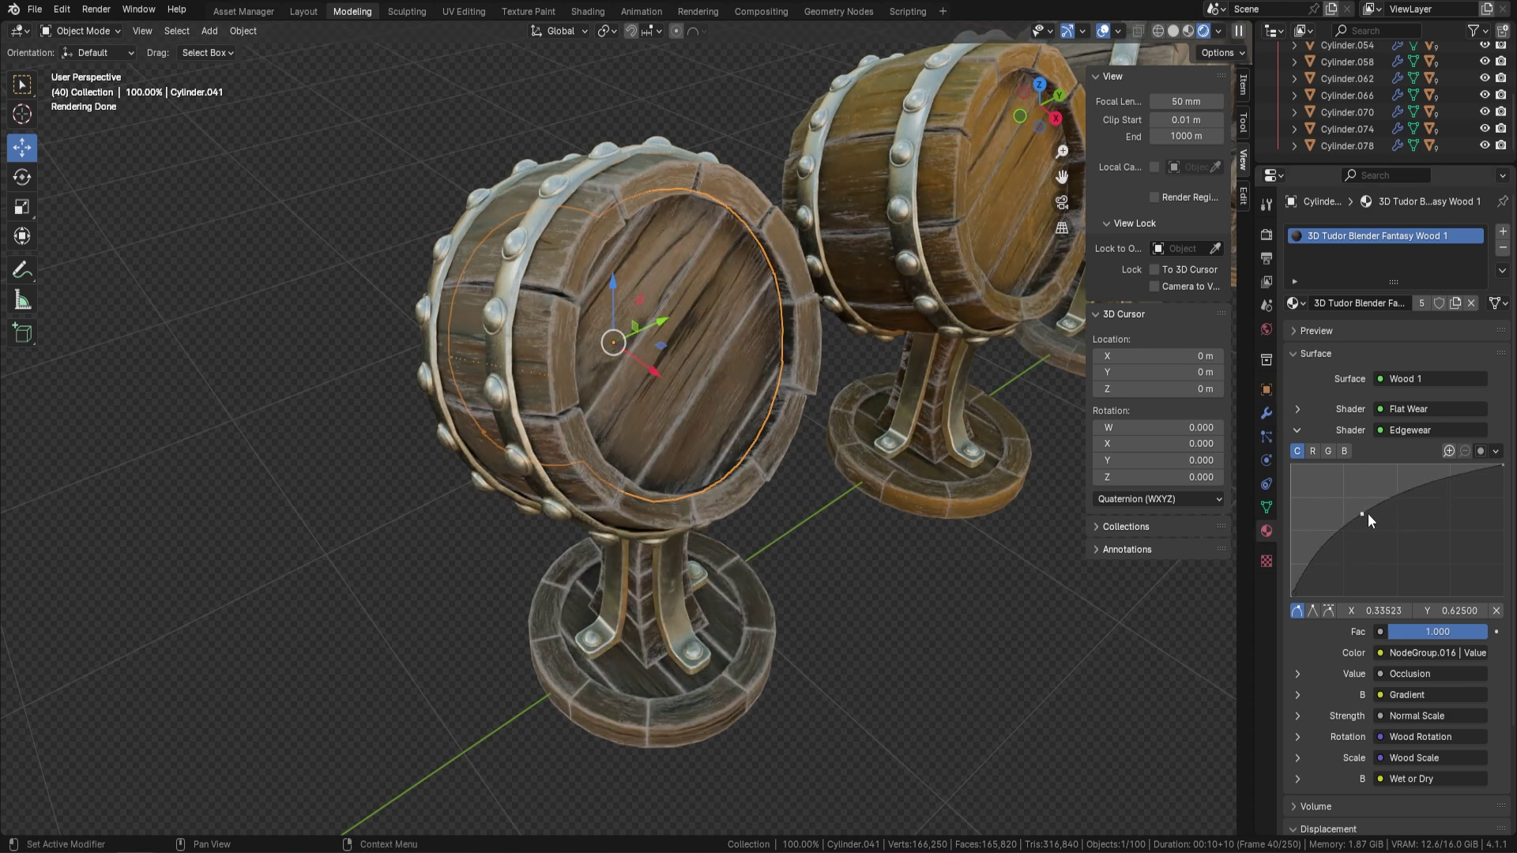
{"action": "left_click_drag", "start_coordinate": [1362, 515], "coordinate": [1397, 531]}
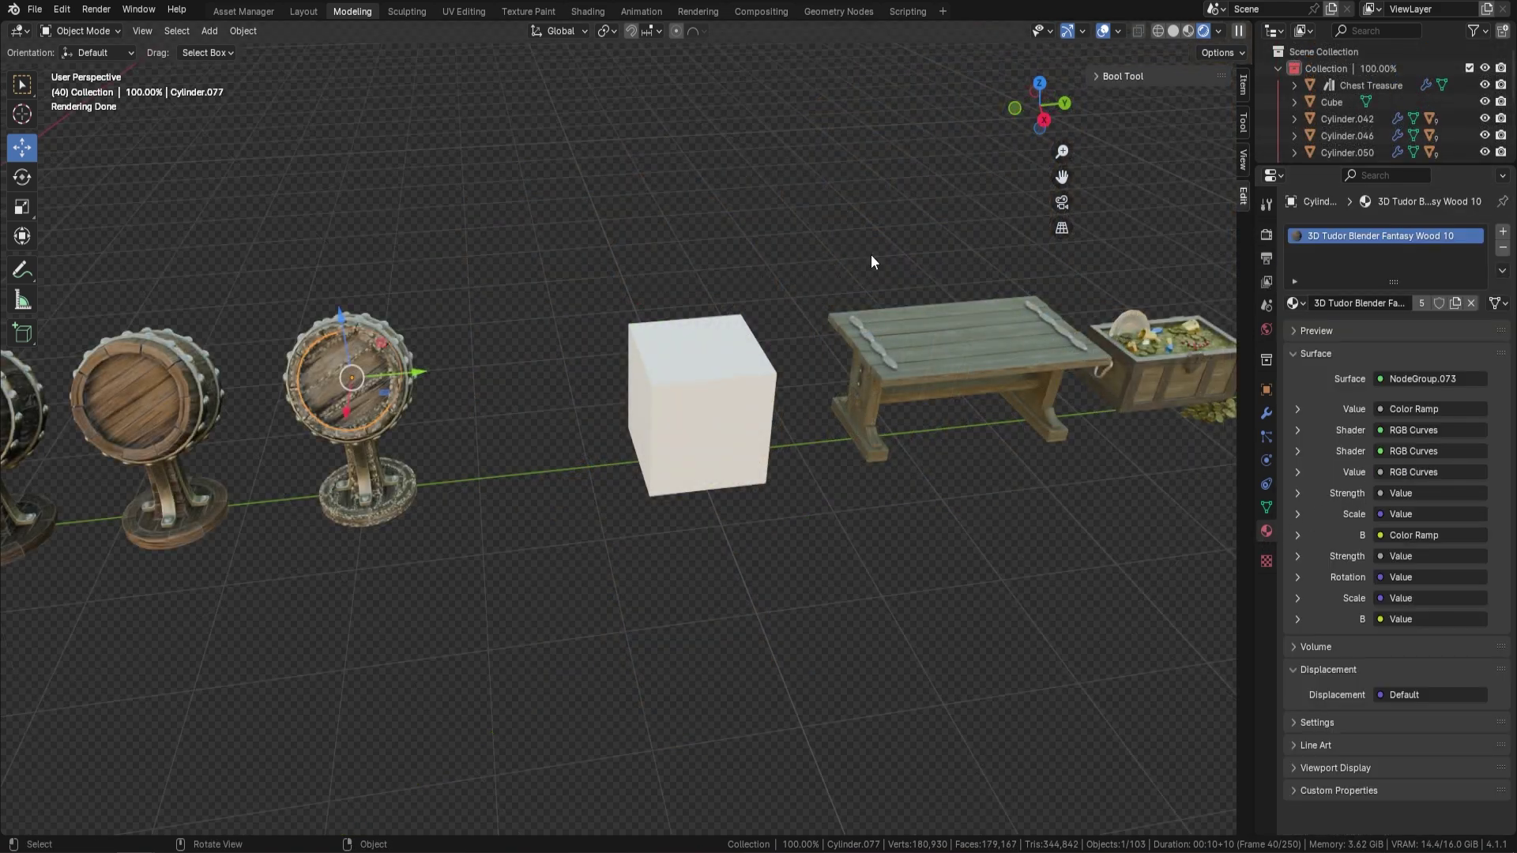
Assign the existing 3D Tudor Blender Fantasy Wood 4 material to the plain white cube
{"action": "middle_click_drag", "start_coordinate": [789, 301], "coordinate": [713, 327]}
{"action": "left_click", "coordinate": [713, 327]}
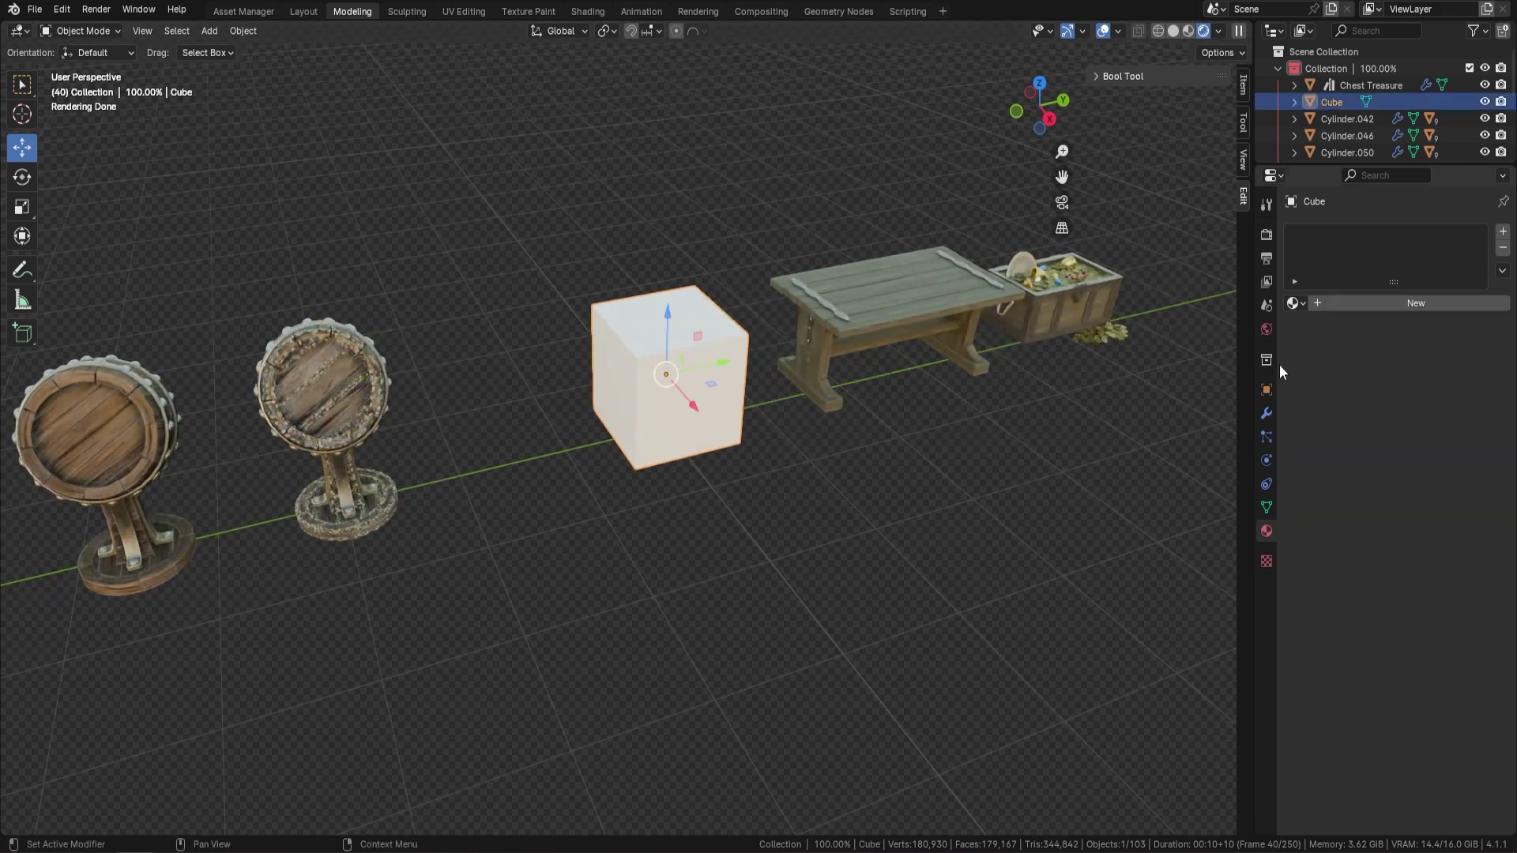
{"action": "left_click", "coordinate": [1297, 304]}
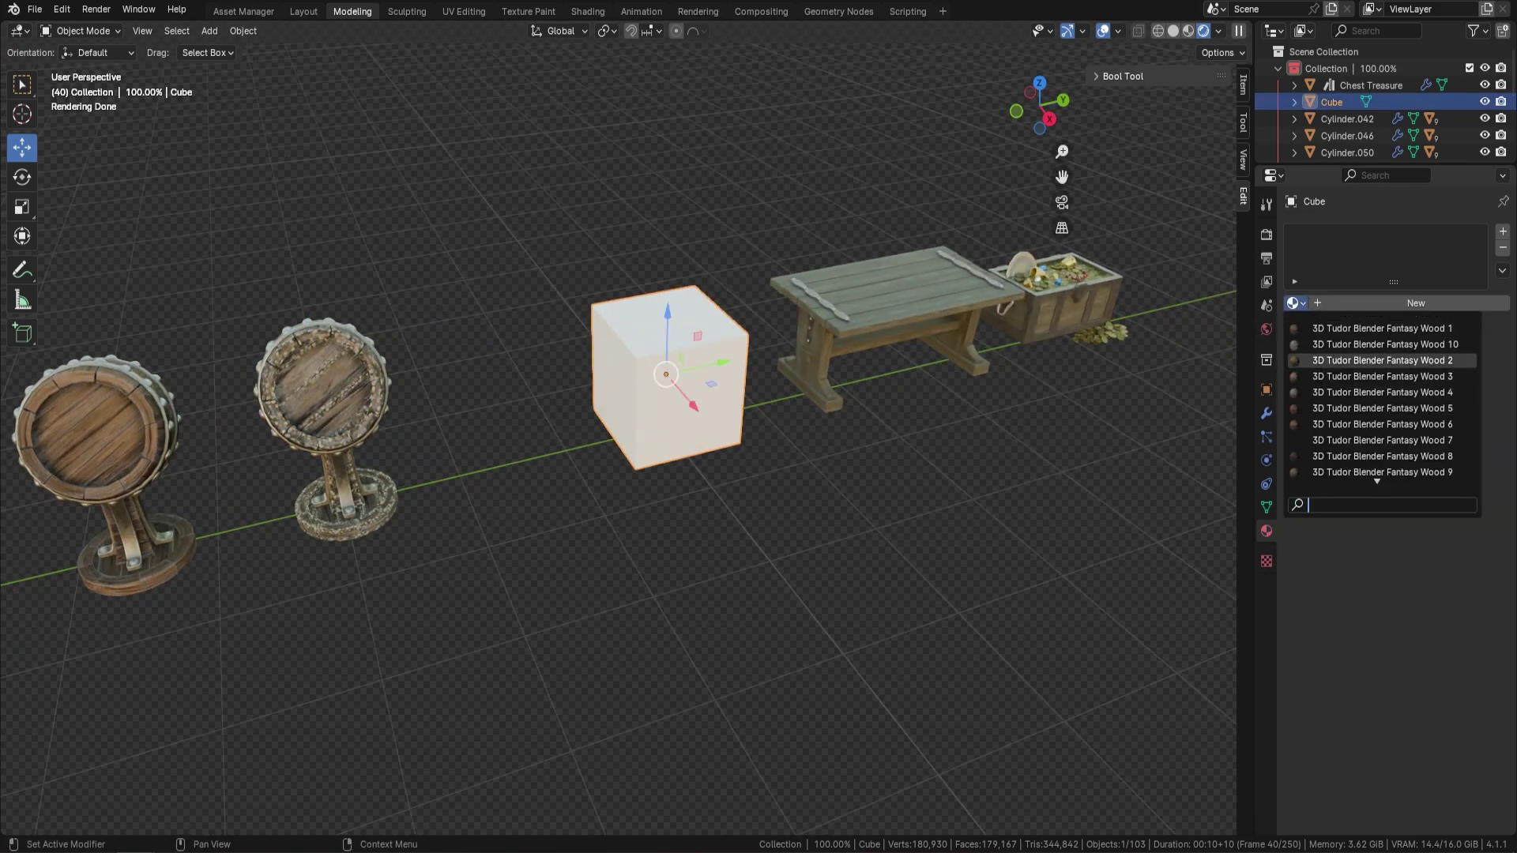
{"action": "left_click", "coordinate": [1414, 393]}
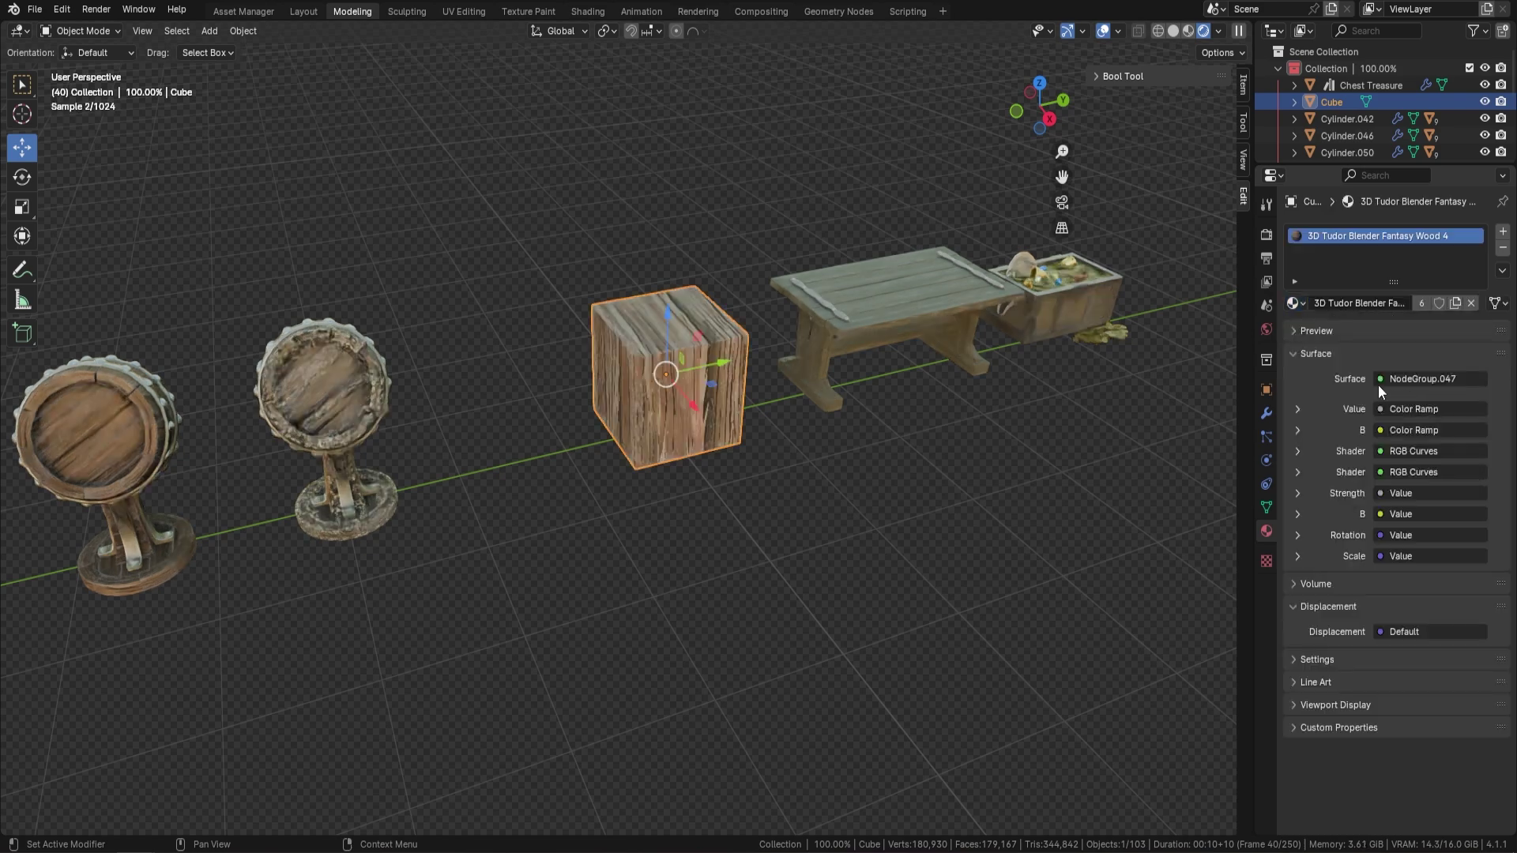
{"action": "scroll", "coordinate": [735, 363], "scroll_direction": "up", "scroll_amount": 2}
{"action": "scroll", "coordinate": [735, 363], "scroll_direction": "up", "scroll_amount": 6}
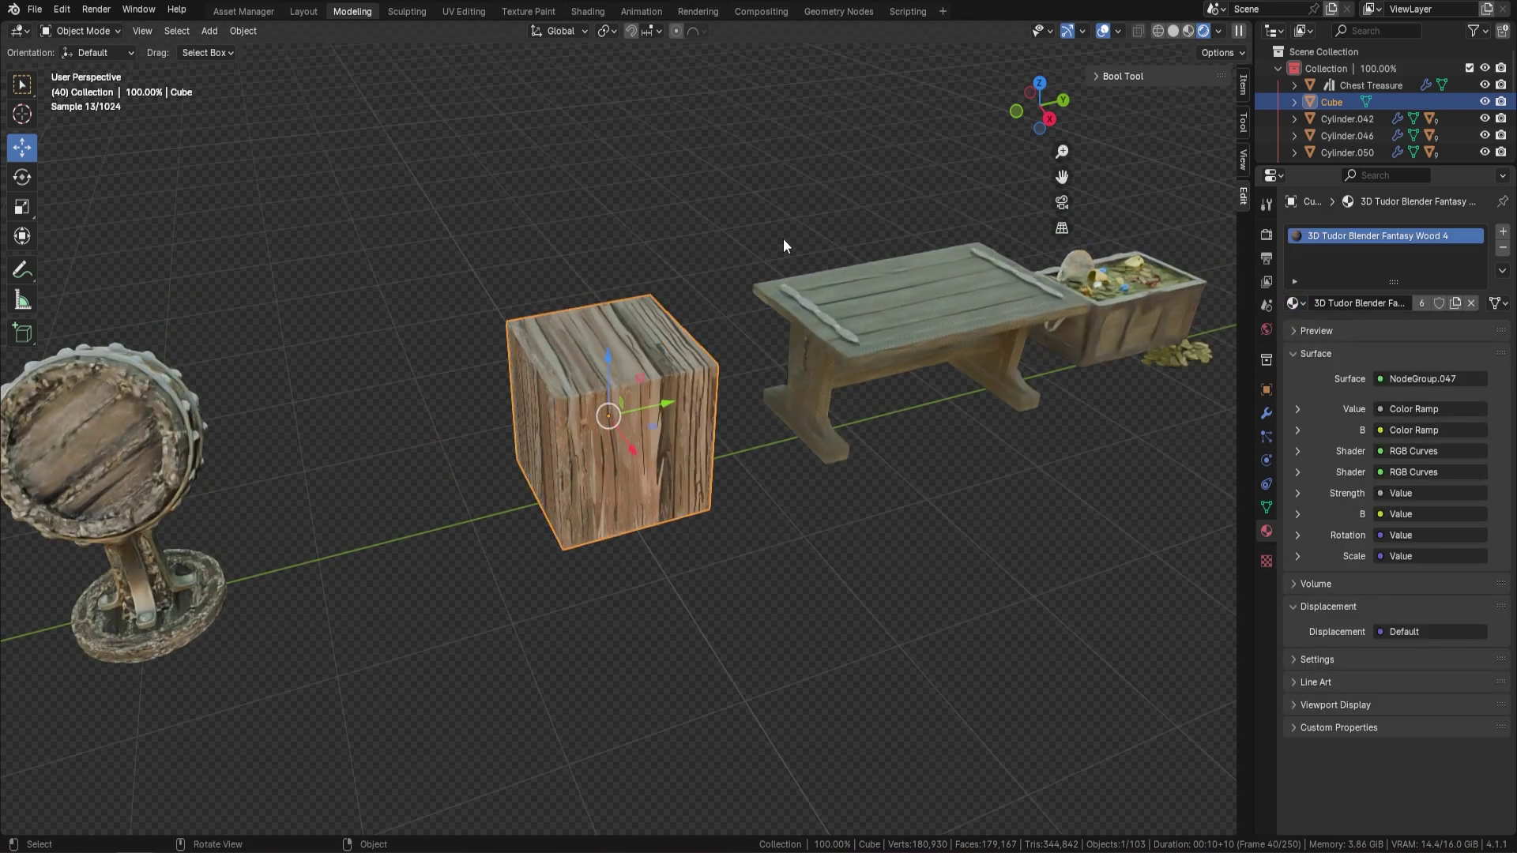
{"action": "scroll", "coordinate": [715, 400], "scroll_direction": "down", "scroll_amount": 6}
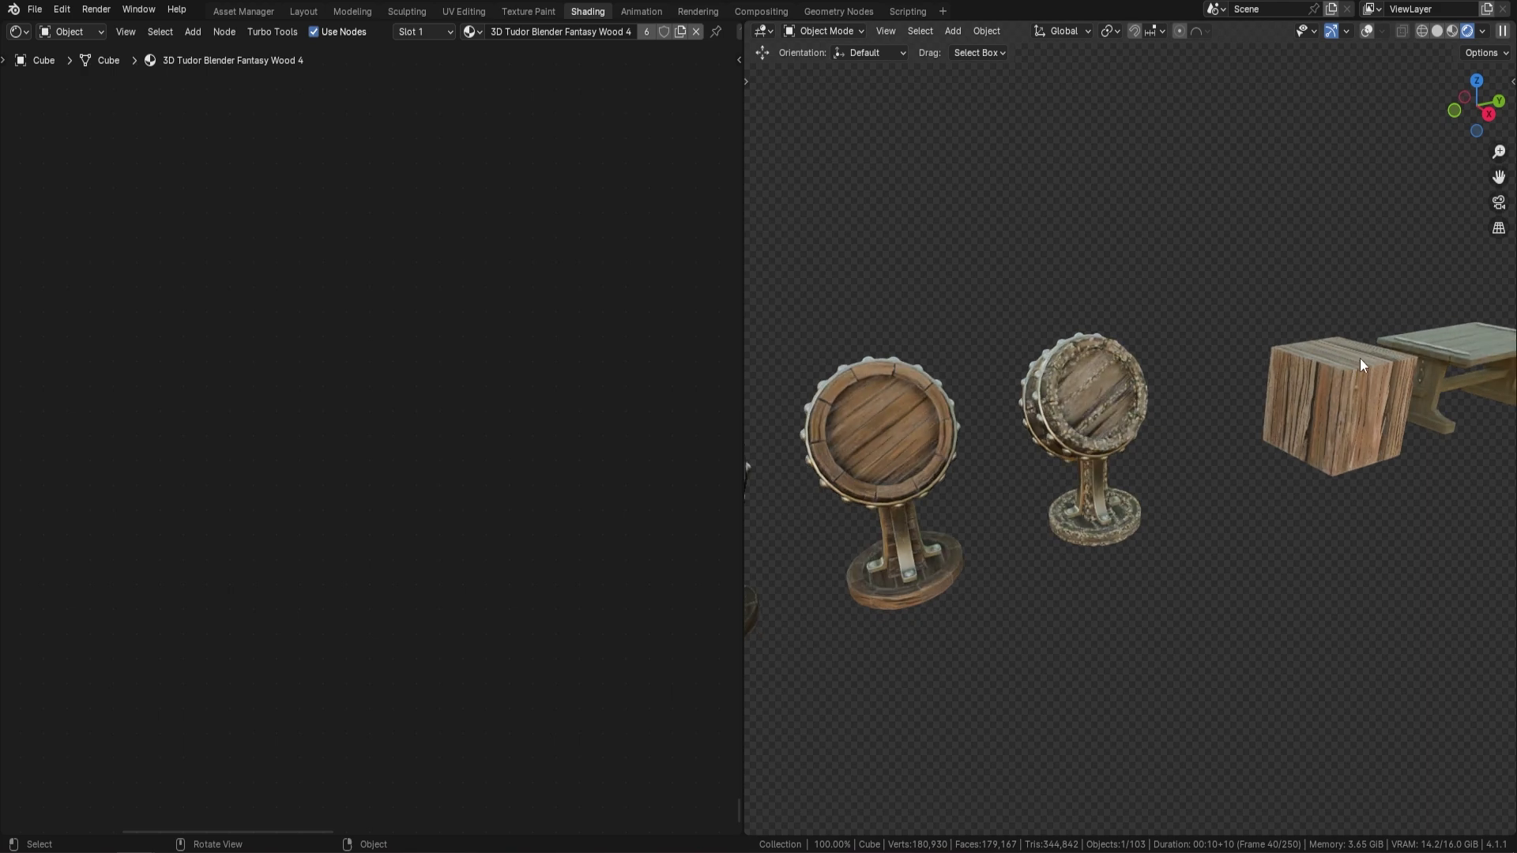
In the Shading workspace, set the cube's Edge Wear curve point to about 0.336, 0.675 and its Flat Wear point to about 0.41, 0.625
{"action": "key", "text": "KP_Decimal"}
{"action": "scroll", "coordinate": [1220, 372], "scroll_direction": "down", "scroll_amount": 6}
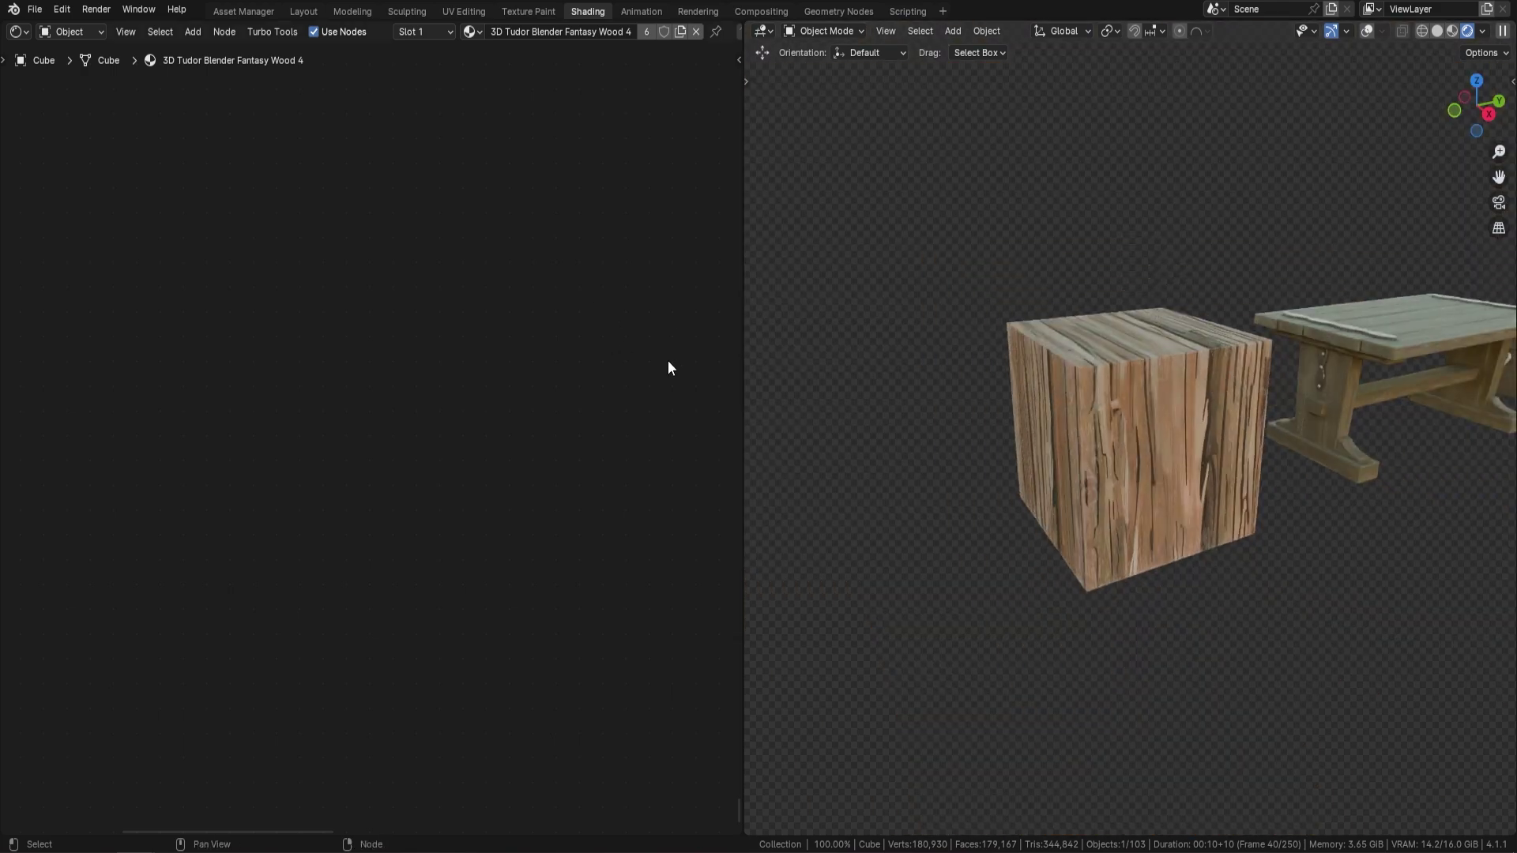
{"action": "key", "text": "Home"}
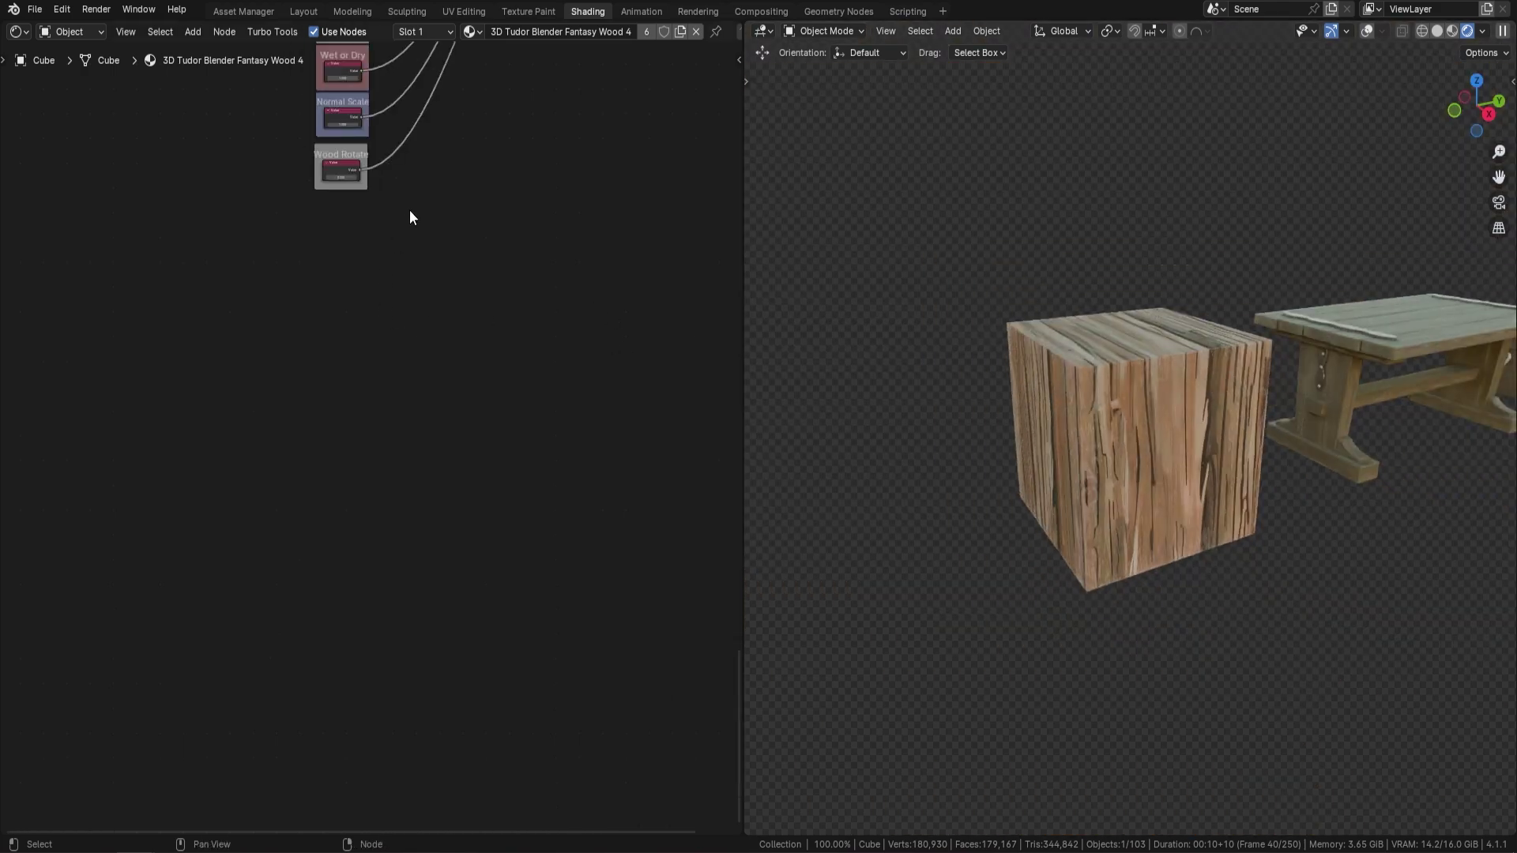
{"action": "scroll", "coordinate": [456, 309], "scroll_direction": "up", "scroll_amount": 4}
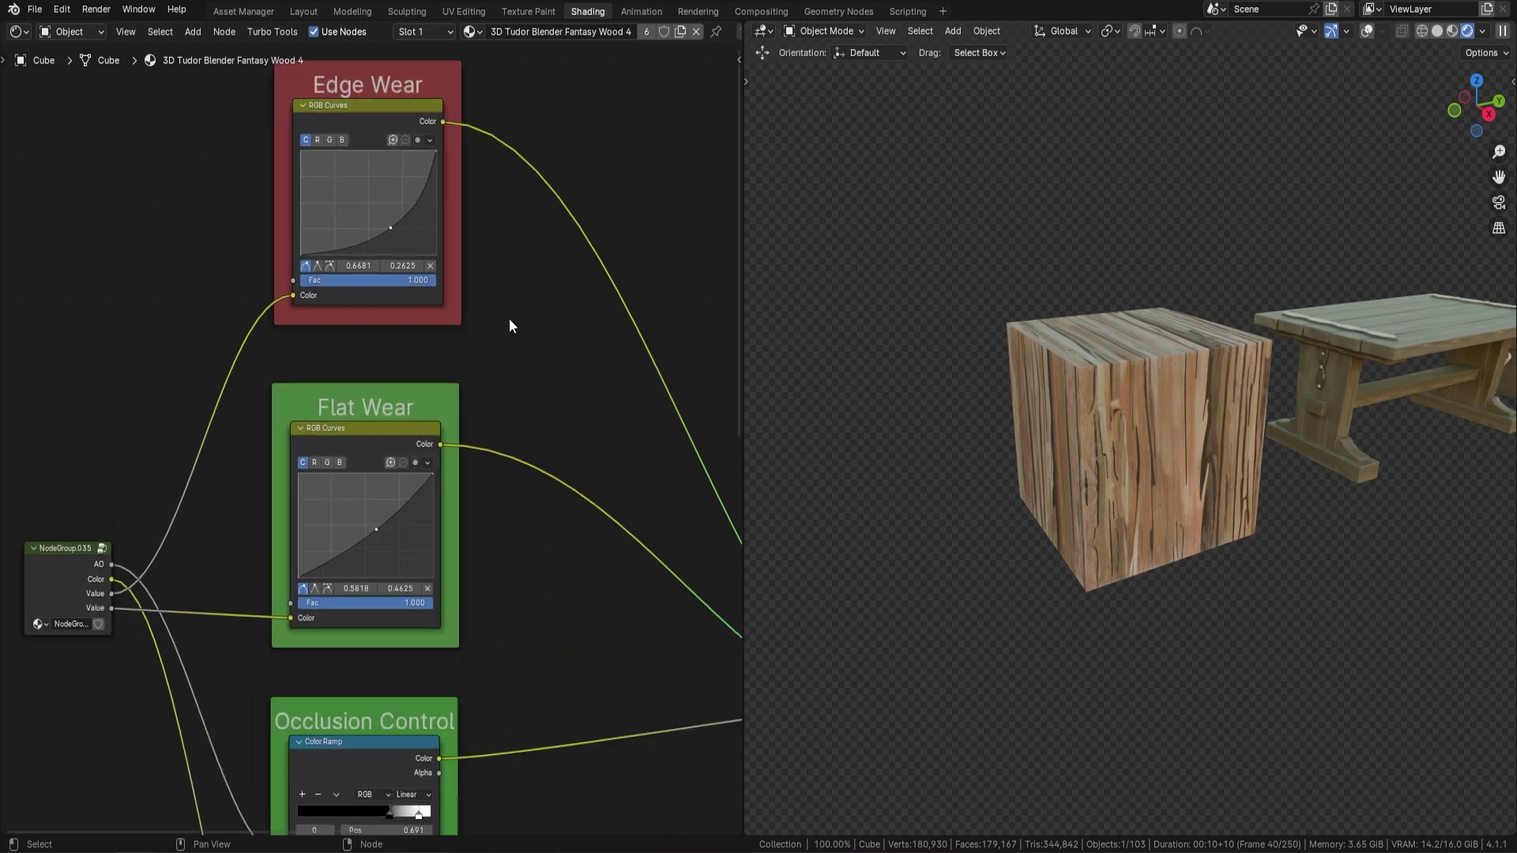
{"action": "scroll", "coordinate": [1164, 378], "scroll_direction": "up", "scroll_amount": 5}
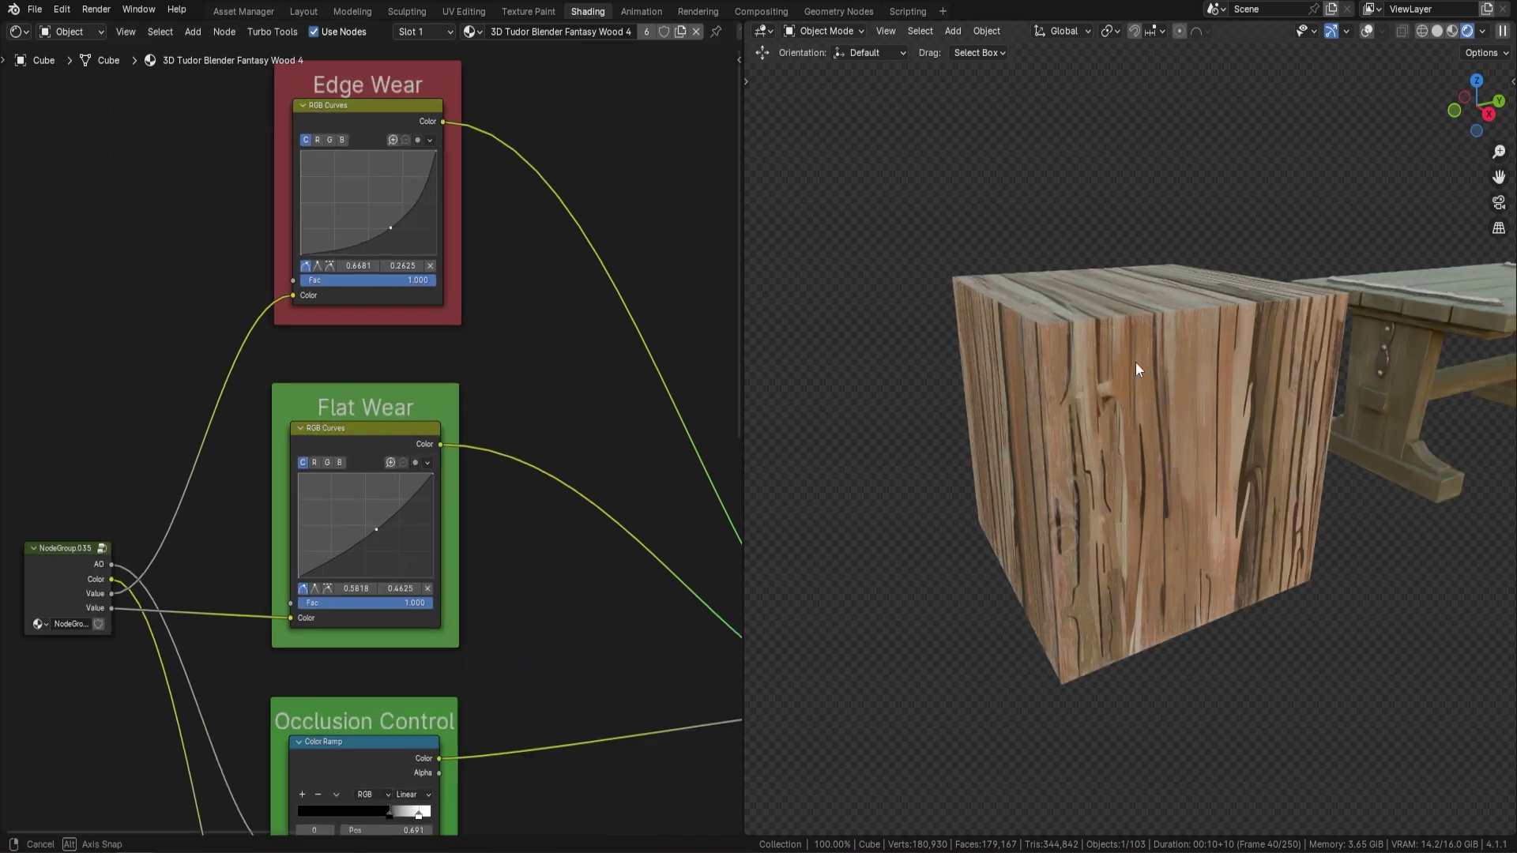
{"action": "scroll", "coordinate": [1152, 370], "scroll_direction": "up", "scroll_amount": 2}
{"action": "scroll", "coordinate": [1155, 249], "scroll_direction": "down", "scroll_amount": 1}
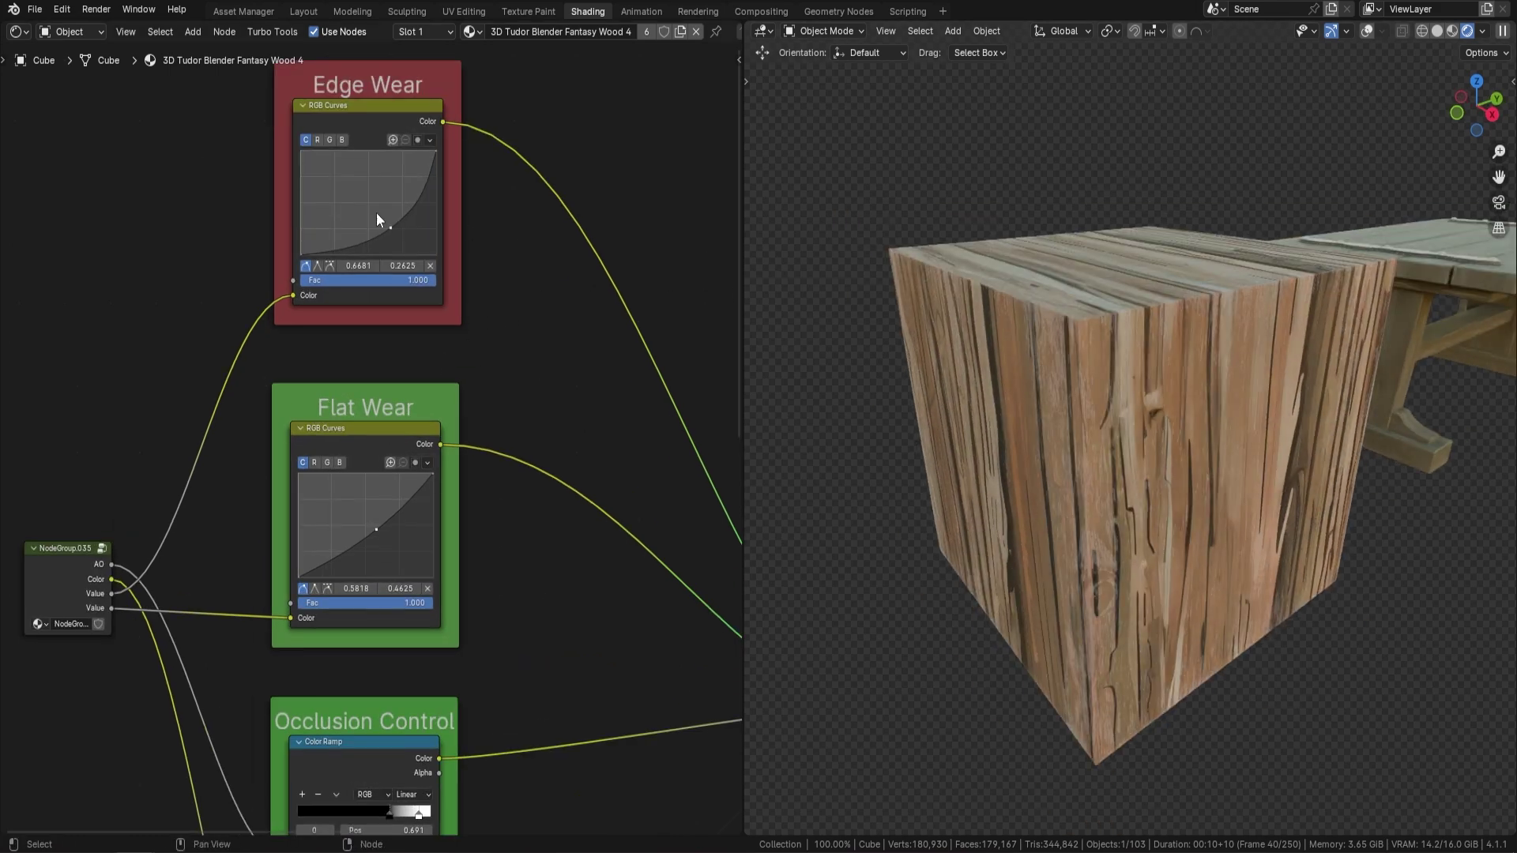
{"action": "left_click_drag", "start_coordinate": [394, 225], "coordinate": [345, 183]}
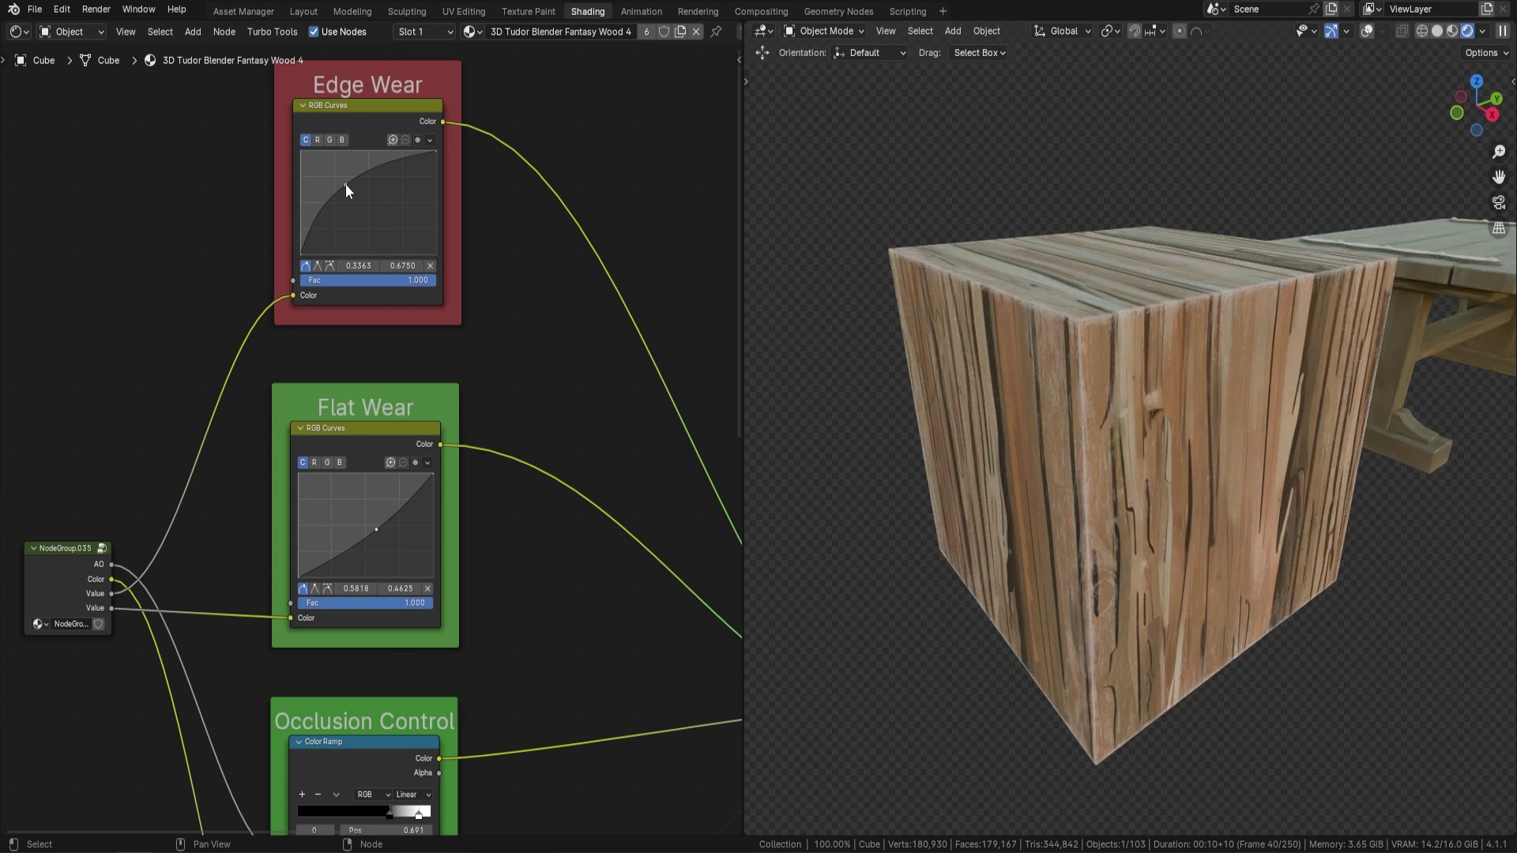
{"action": "middle_click_drag", "start_coordinate": [1231, 335], "coordinate": [1143, 312]}
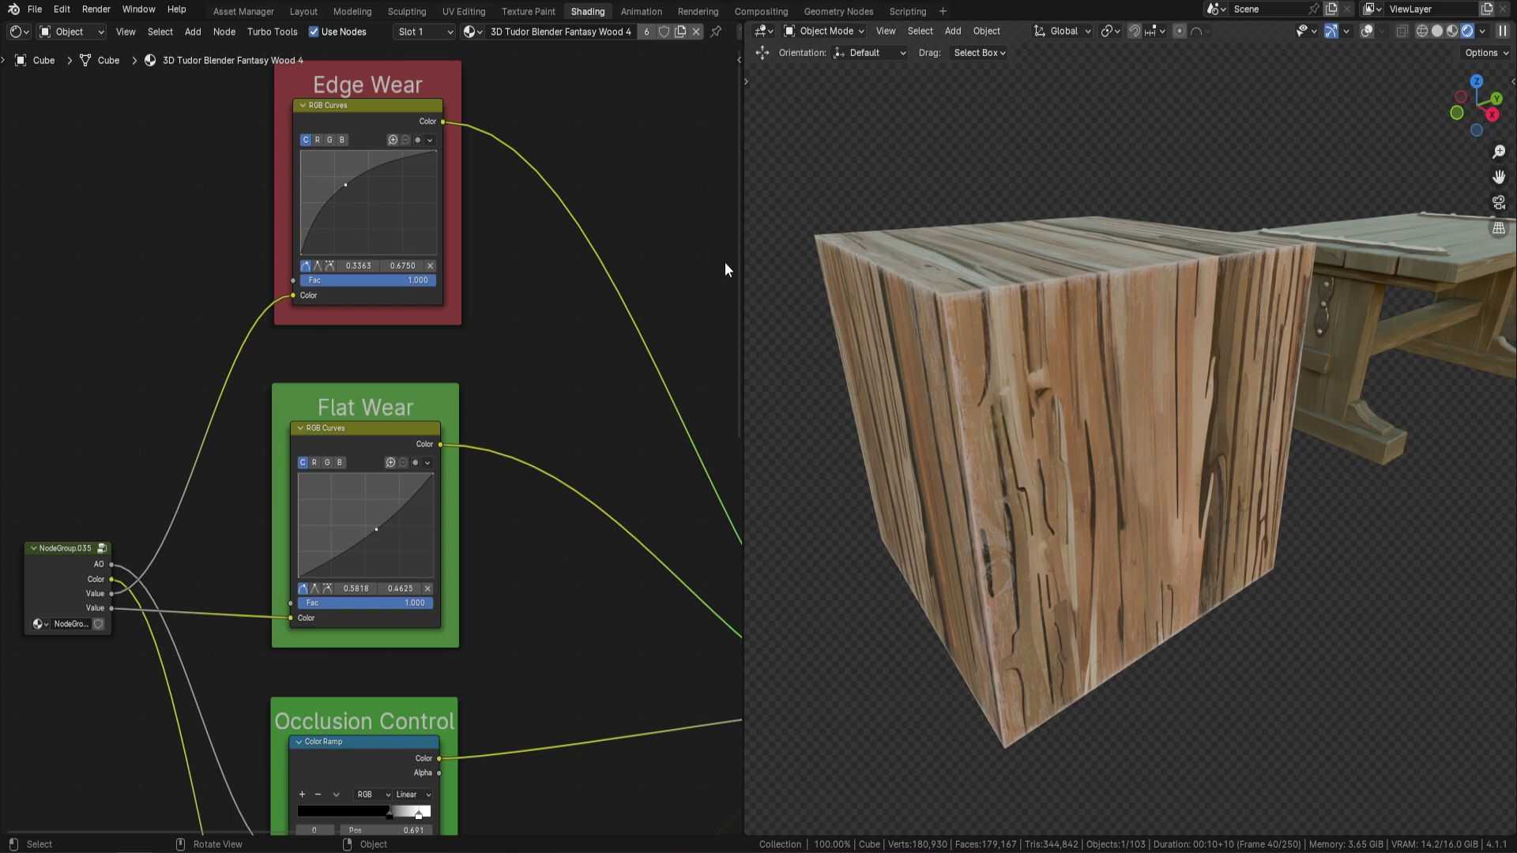
{"action": "left_click_drag", "start_coordinate": [370, 527], "coordinate": [354, 513]}
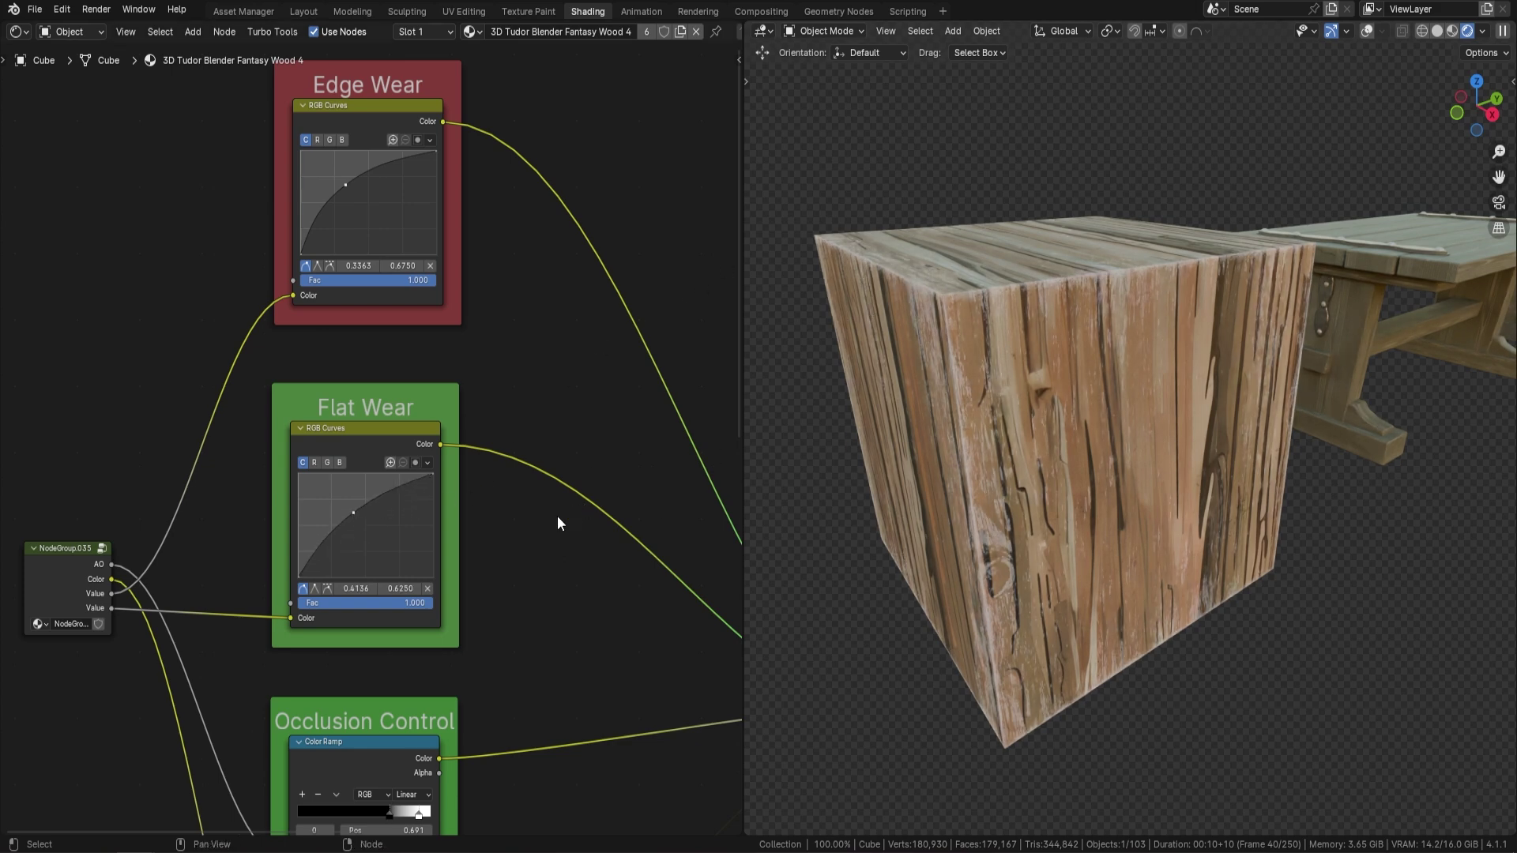
Move the Gradiant Control color ramp's black stop to 0.573 and its brown stop to 0.914
{"action": "scroll", "coordinate": [555, 523], "scroll_direction": "down", "scroll_amount": 1}
{"action": "middle_click_drag", "start_coordinate": [536, 560], "coordinate": [495, 340]}
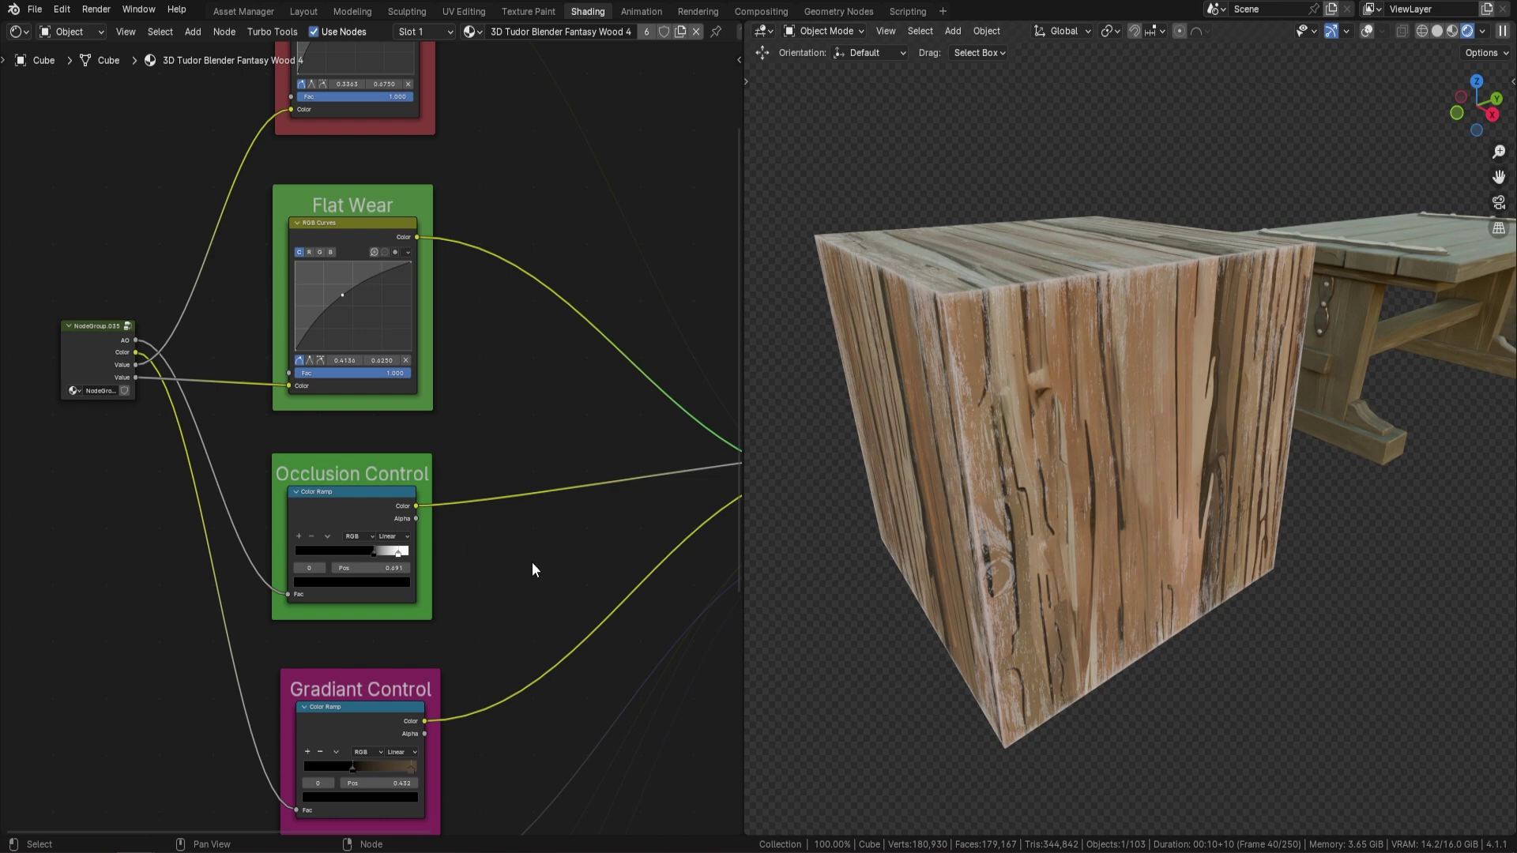
{"action": "middle_click_drag", "start_coordinate": [532, 563], "coordinate": [505, 455]}
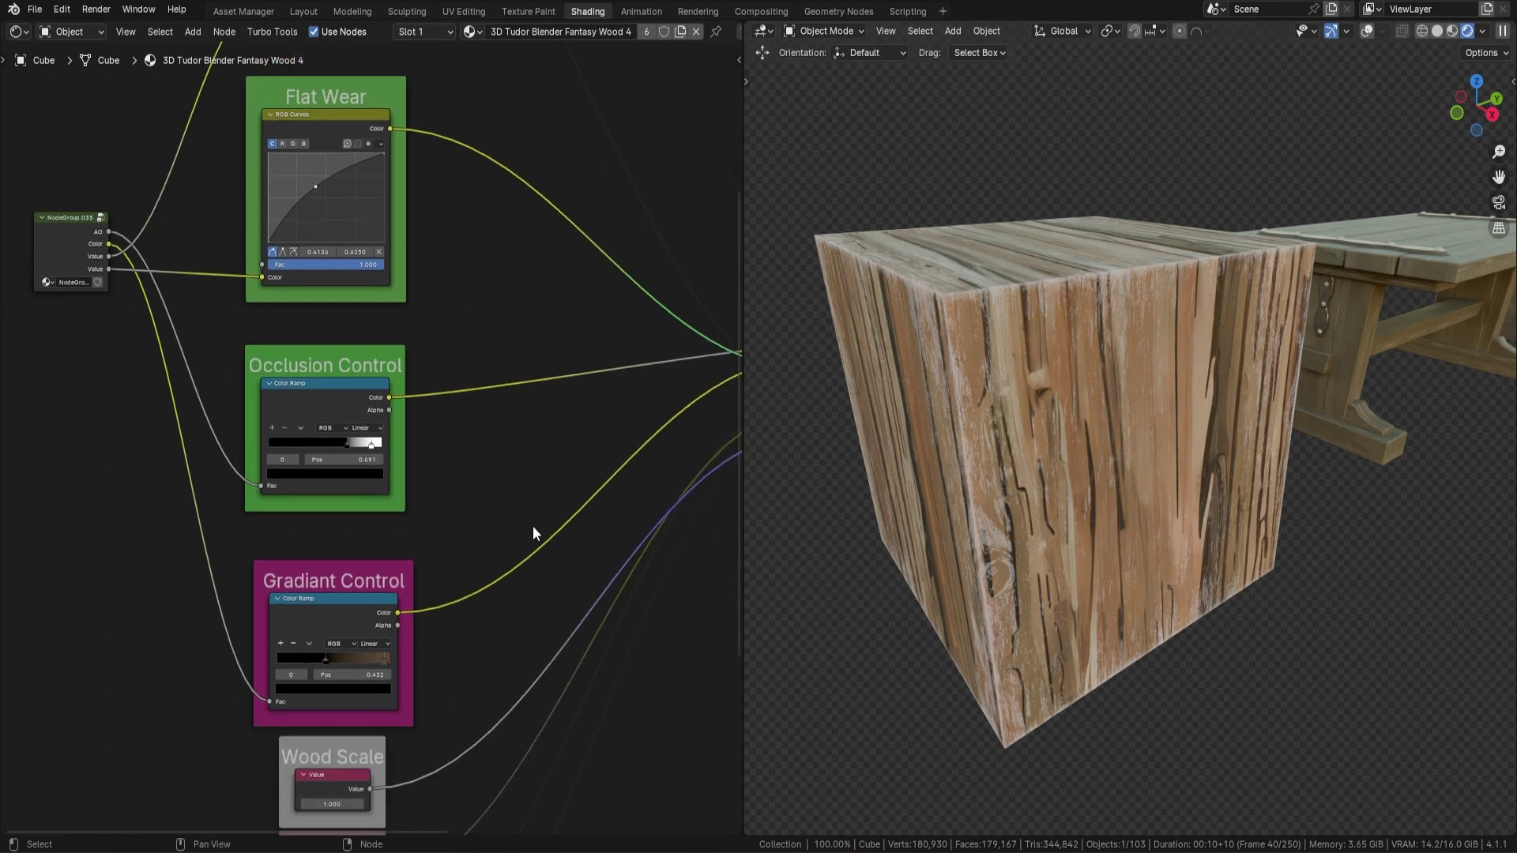
{"action": "scroll", "coordinate": [482, 569], "scroll_direction": "down", "scroll_amount": 2}
{"action": "middle_click_drag", "start_coordinate": [396, 593], "coordinate": [400, 450]}
{"action": "scroll", "coordinate": [380, 510], "scroll_direction": "up", "scroll_amount": 7}
{"action": "mouse_move", "coordinate": [308, 500]}
{"action": "left_mouse_down"}
{"action": "mouse_move", "coordinate": [352, 503]}
{"action": "mouse_move", "coordinate": [189, 503]}
{"action": "mouse_move", "coordinate": [330, 501]}
{"action": "mouse_move", "coordinate": [256, 504]}
{"action": "left_mouse_up"}
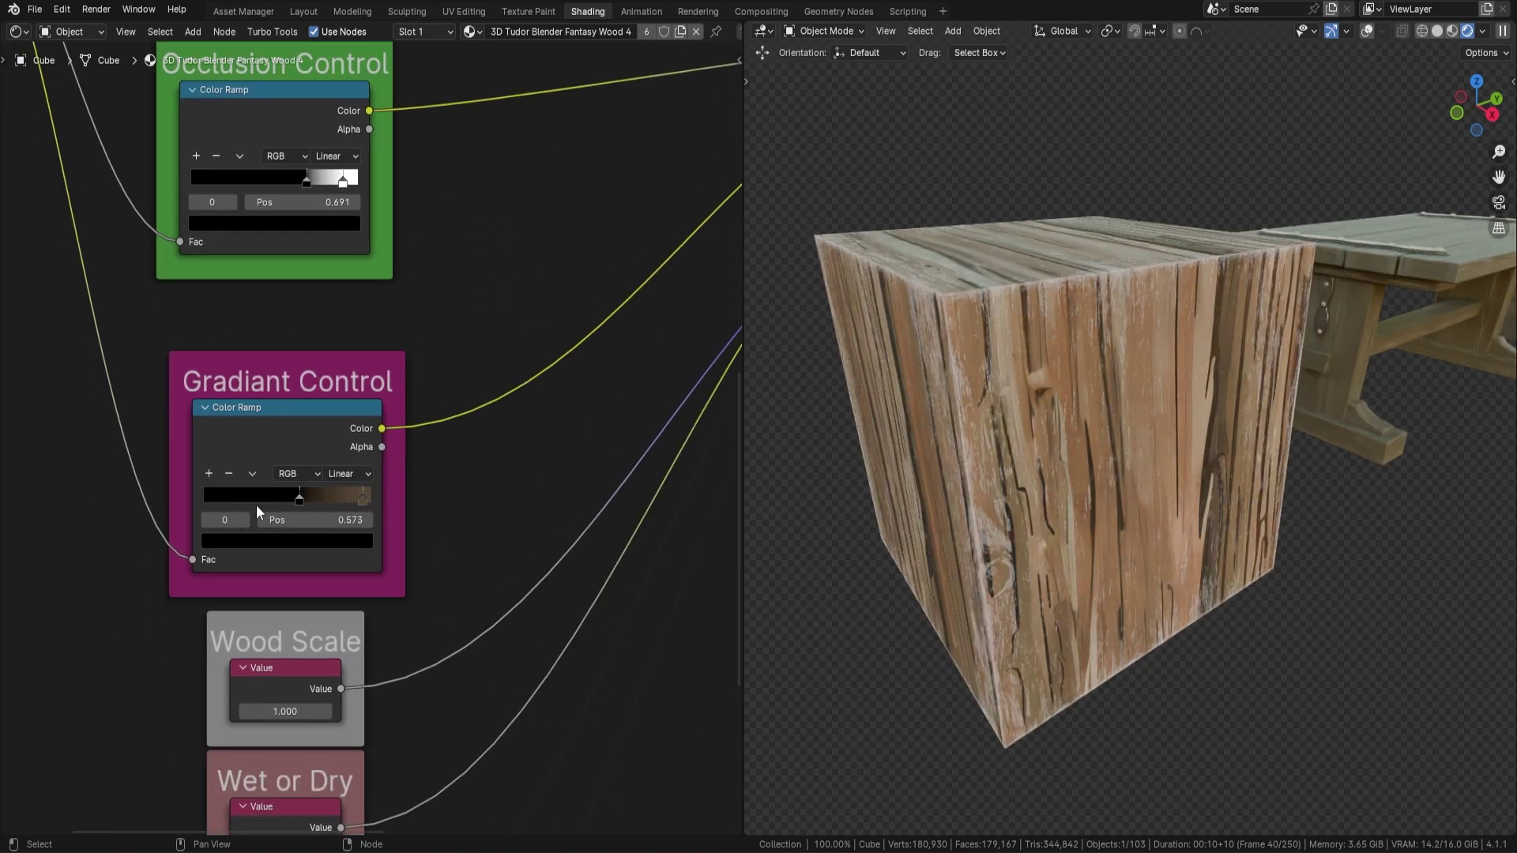
{"action": "mouse_move", "coordinate": [368, 498]}
{"action": "left_mouse_down"}
{"action": "mouse_move", "coordinate": [288, 497]}
{"action": "mouse_move", "coordinate": [360, 501]}
{"action": "left_mouse_up"}
Set the cube material's Wood Scale value to 3 for a finer grain
{"action": "middle_click_drag", "start_coordinate": [533, 581], "coordinate": [520, 406]}
{"action": "scroll", "coordinate": [379, 508], "scroll_direction": "up", "scroll_amount": 1}
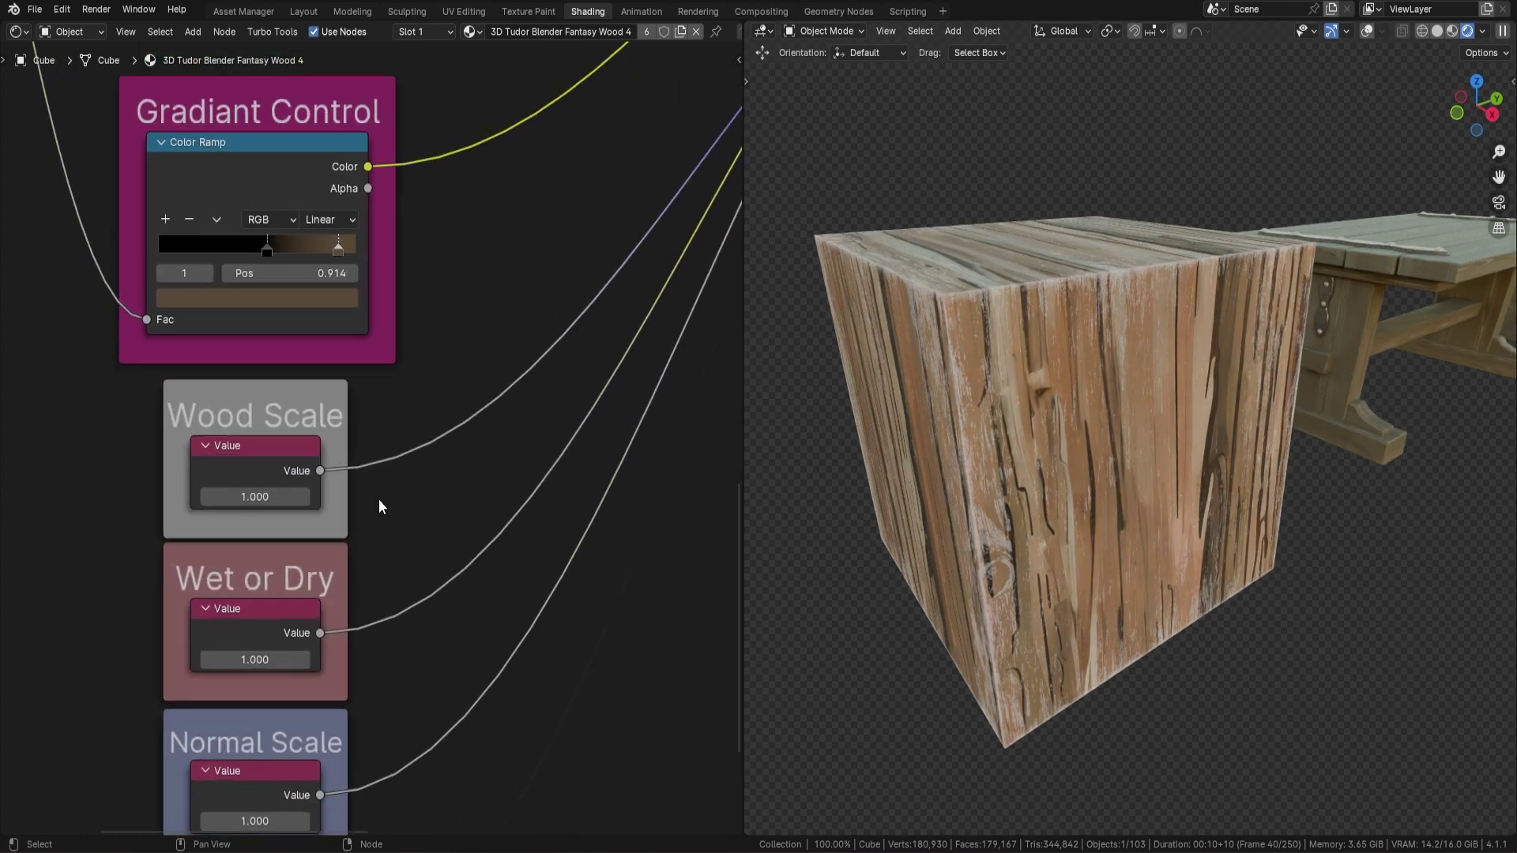
{"action": "double_click", "coordinate": [255, 497]}
{"action": "type", "text": "3"}
{"action": "key", "text": "Return"}
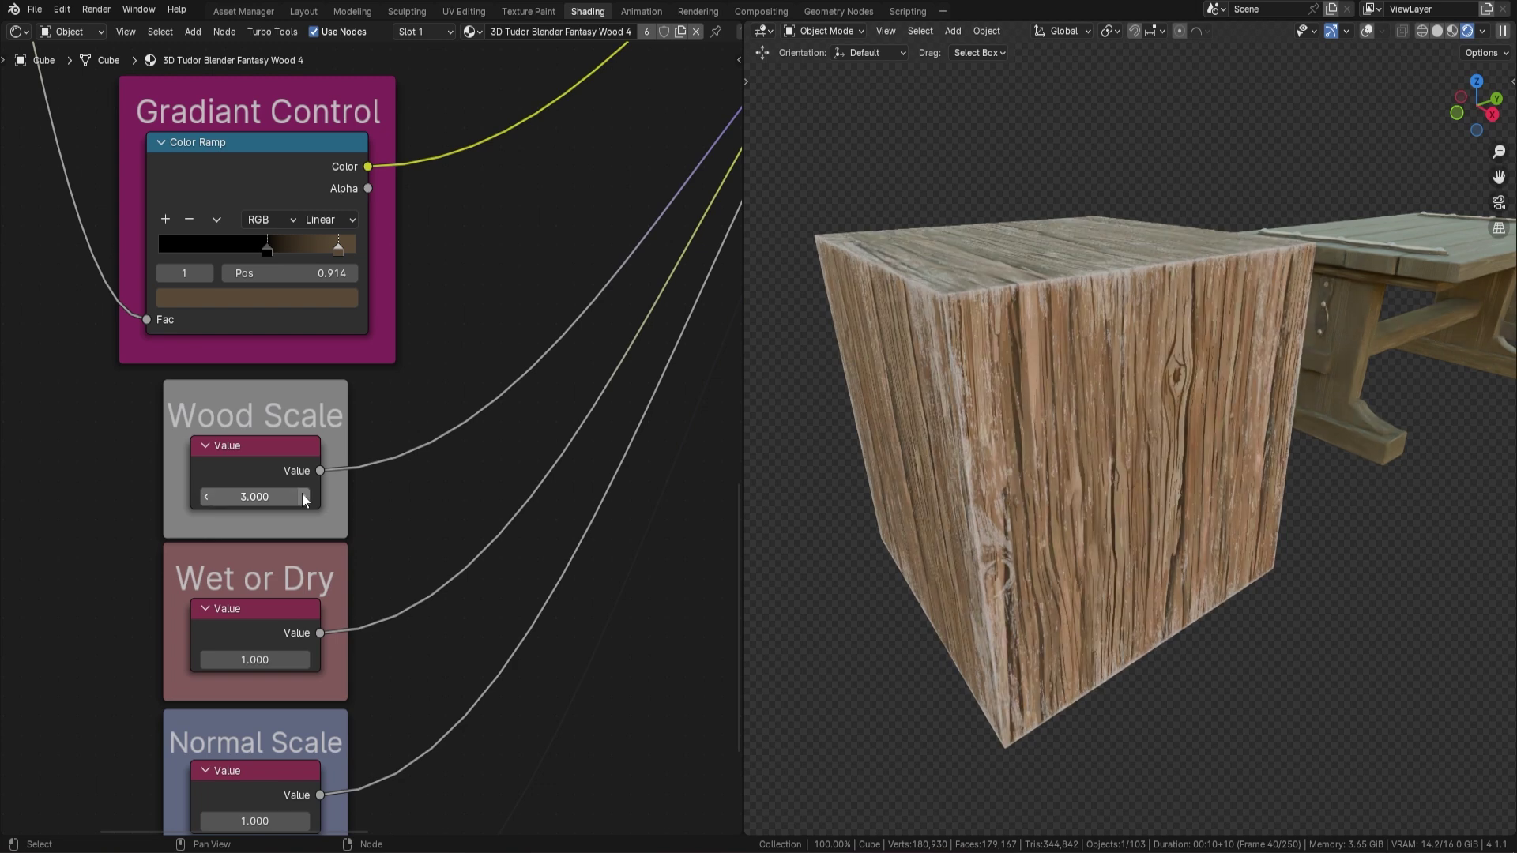
Test a Wet or Dry value of -4.2 on the cube's wood and set it to 0.2
{"action": "middle_click_drag", "start_coordinate": [430, 585], "coordinate": [413, 342]}
{"action": "double_click", "coordinate": [282, 395]}
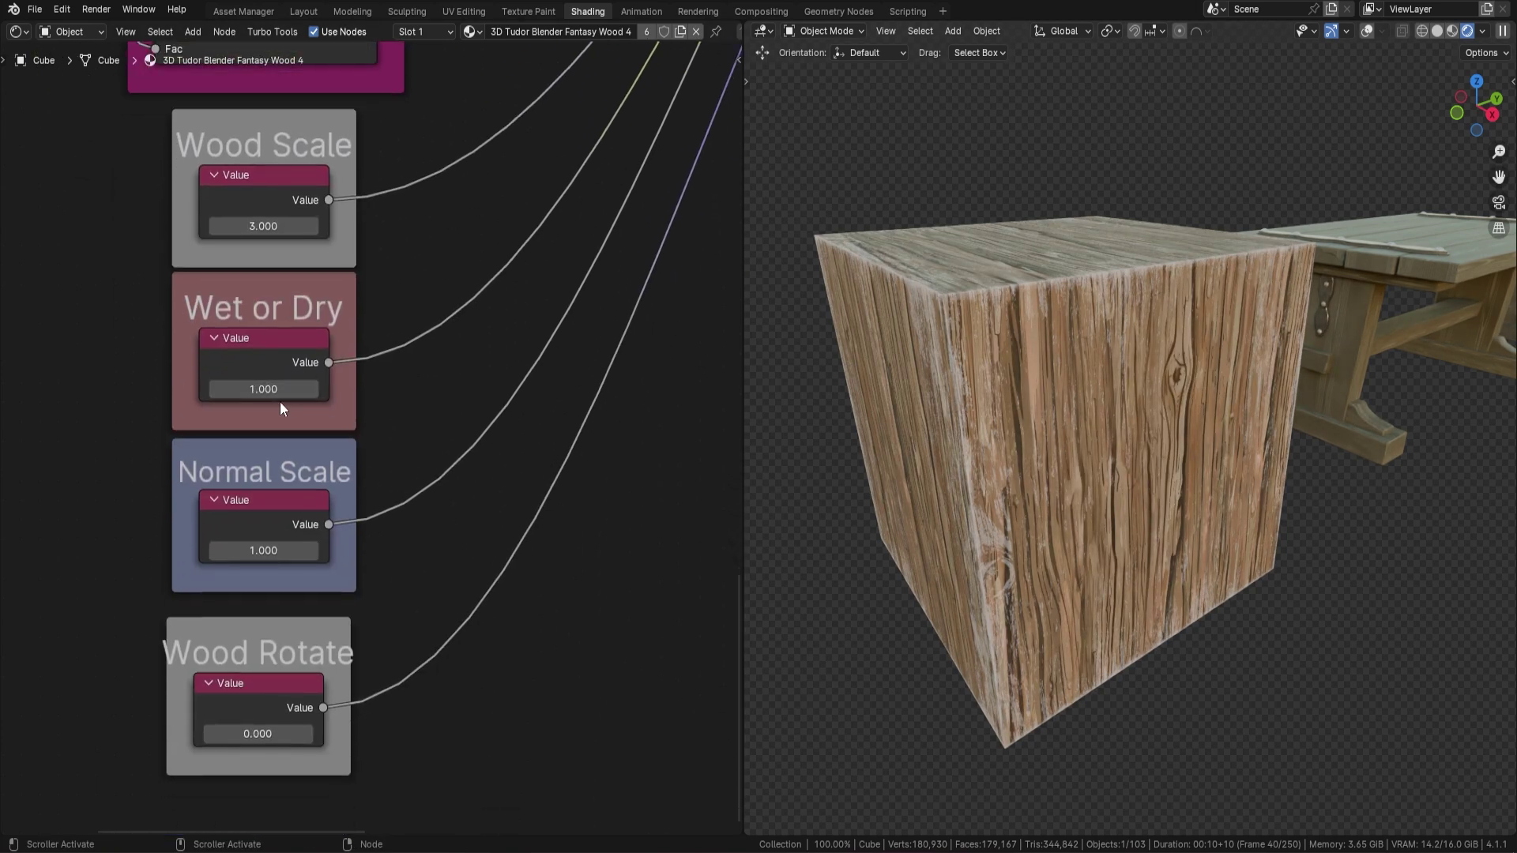
{"action": "type", "text": "-4.2"}
{"action": "key", "text": "Return"}
{"action": "left_click_drag", "start_coordinate": [263, 389], "coordinate": [316, 389]}
Raise the Normal Scale value to 7.7 for stronger surface relief on the cube
{"action": "middle_click_drag", "start_coordinate": [916, 369], "coordinate": [1057, 371]}
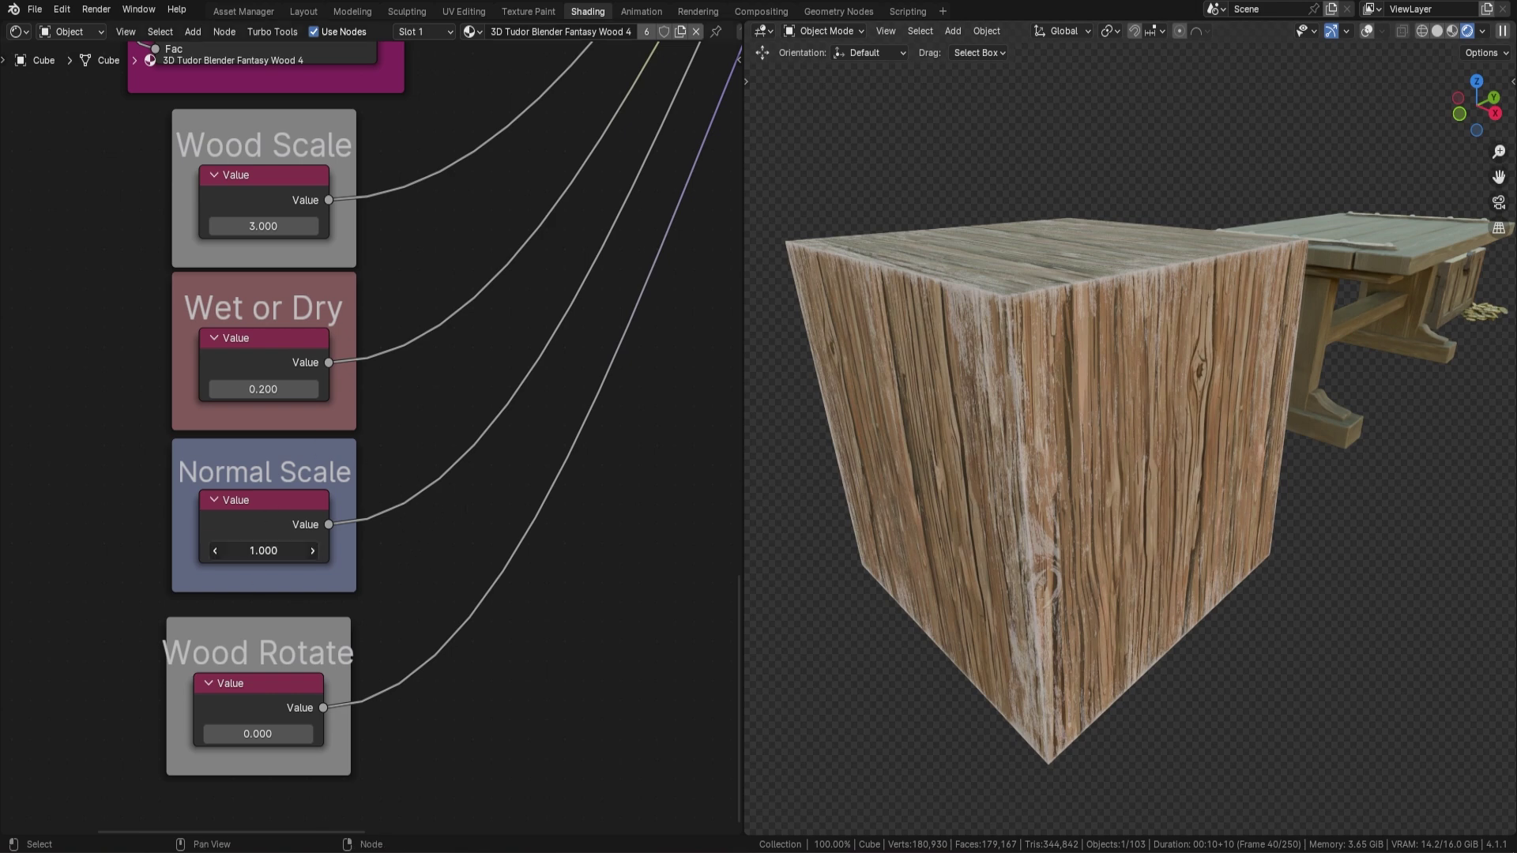
{"action": "left_click_drag", "start_coordinate": [263, 550], "coordinate": [487, 558]}
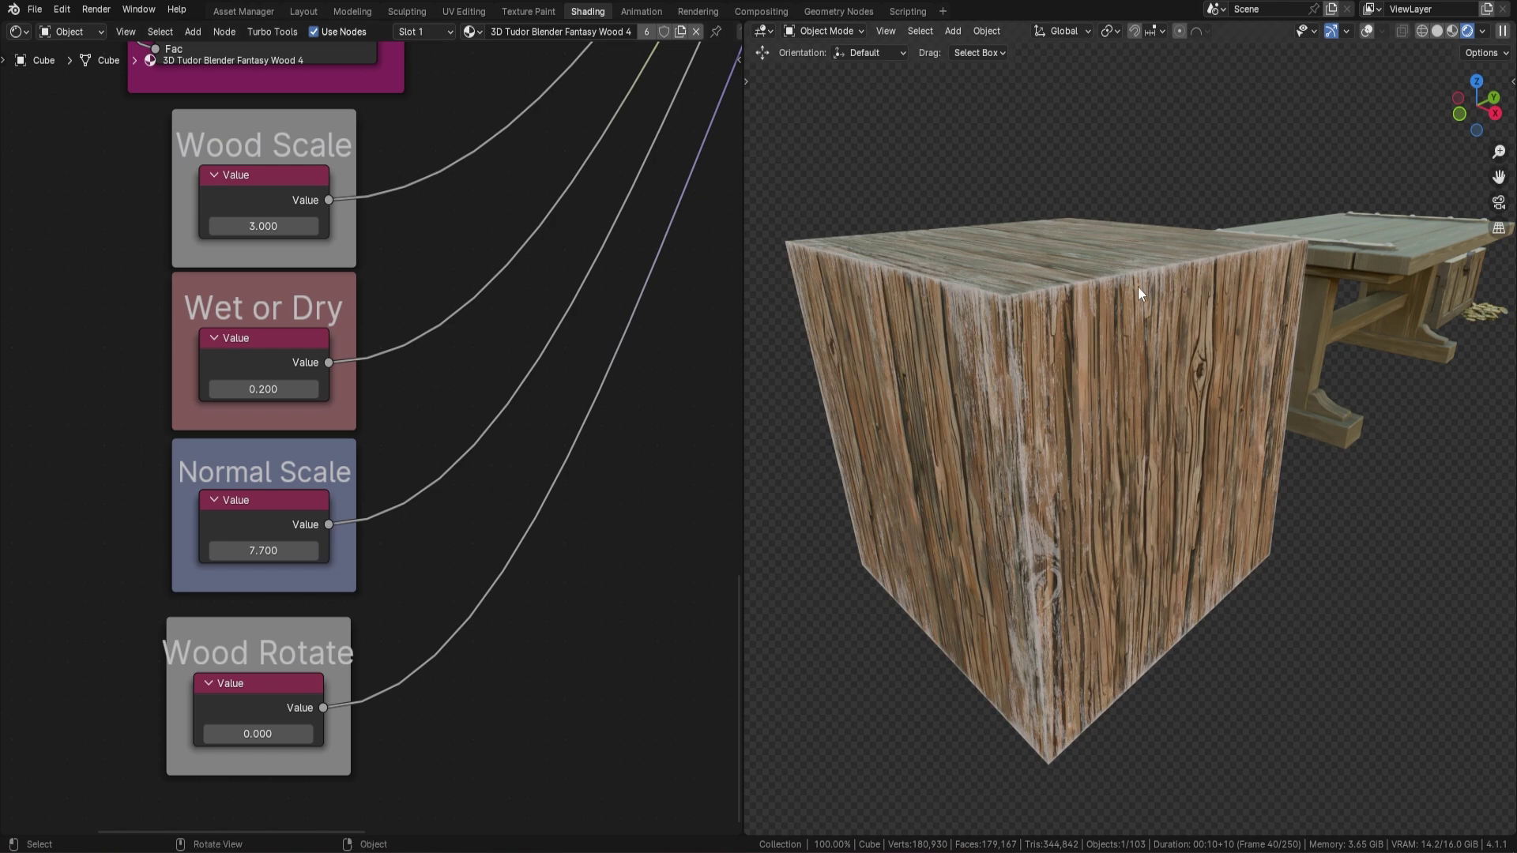
Show the viewport overlays and inset the cube's side face that looks away from the corner edge by about 0.28 m
{"action": "scroll", "coordinate": [1011, 404], "scroll_direction": "down", "scroll_amount": 2}
{"action": "middle_click_drag", "start_coordinate": [1159, 371], "coordinate": [1063, 383]}
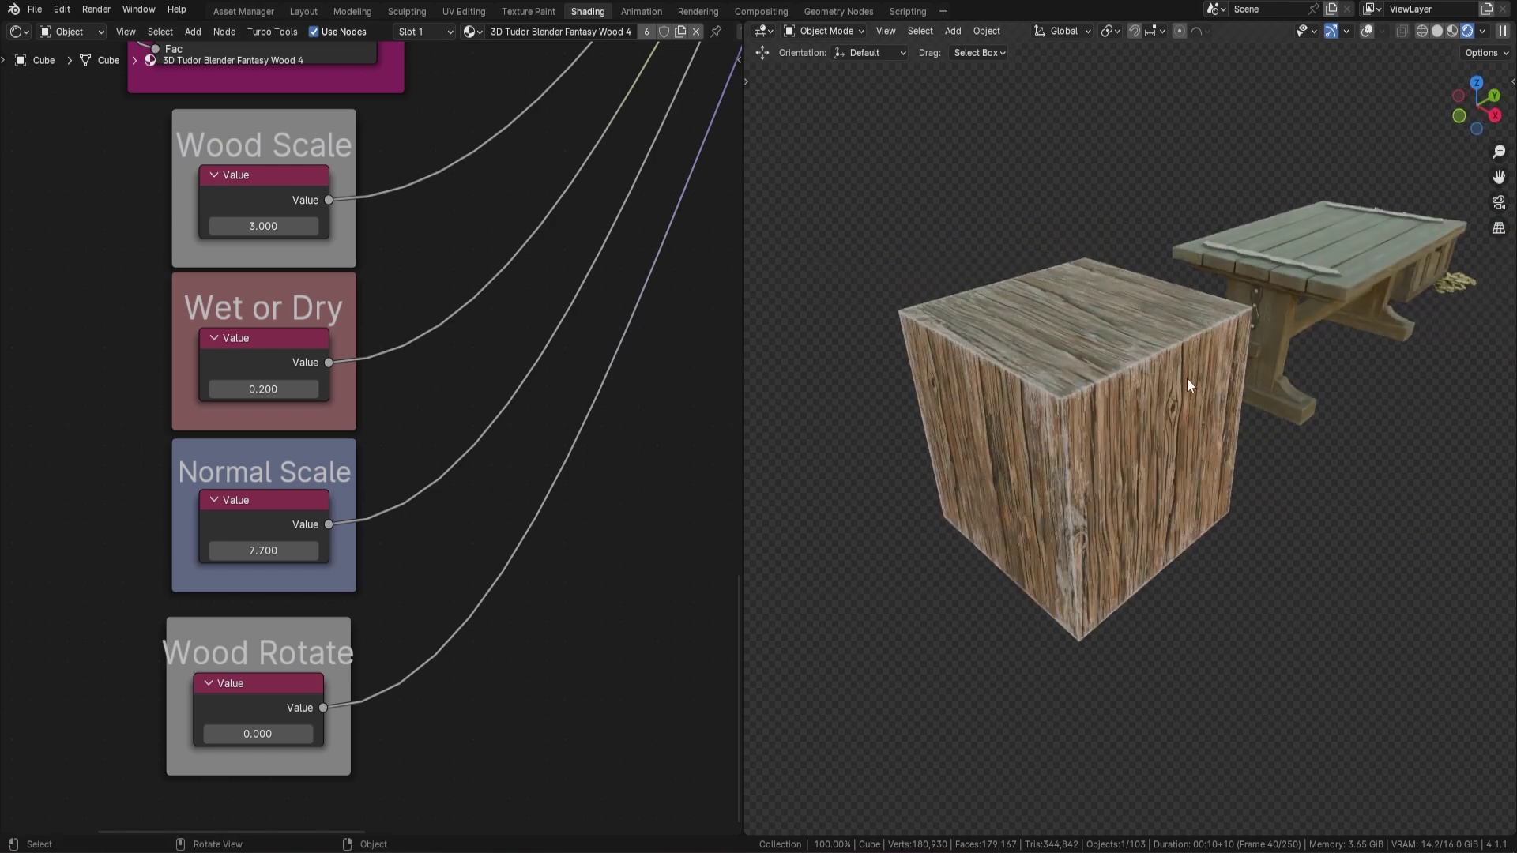
{"action": "middle_click_drag", "start_coordinate": [1073, 474], "coordinate": [1116, 447]}
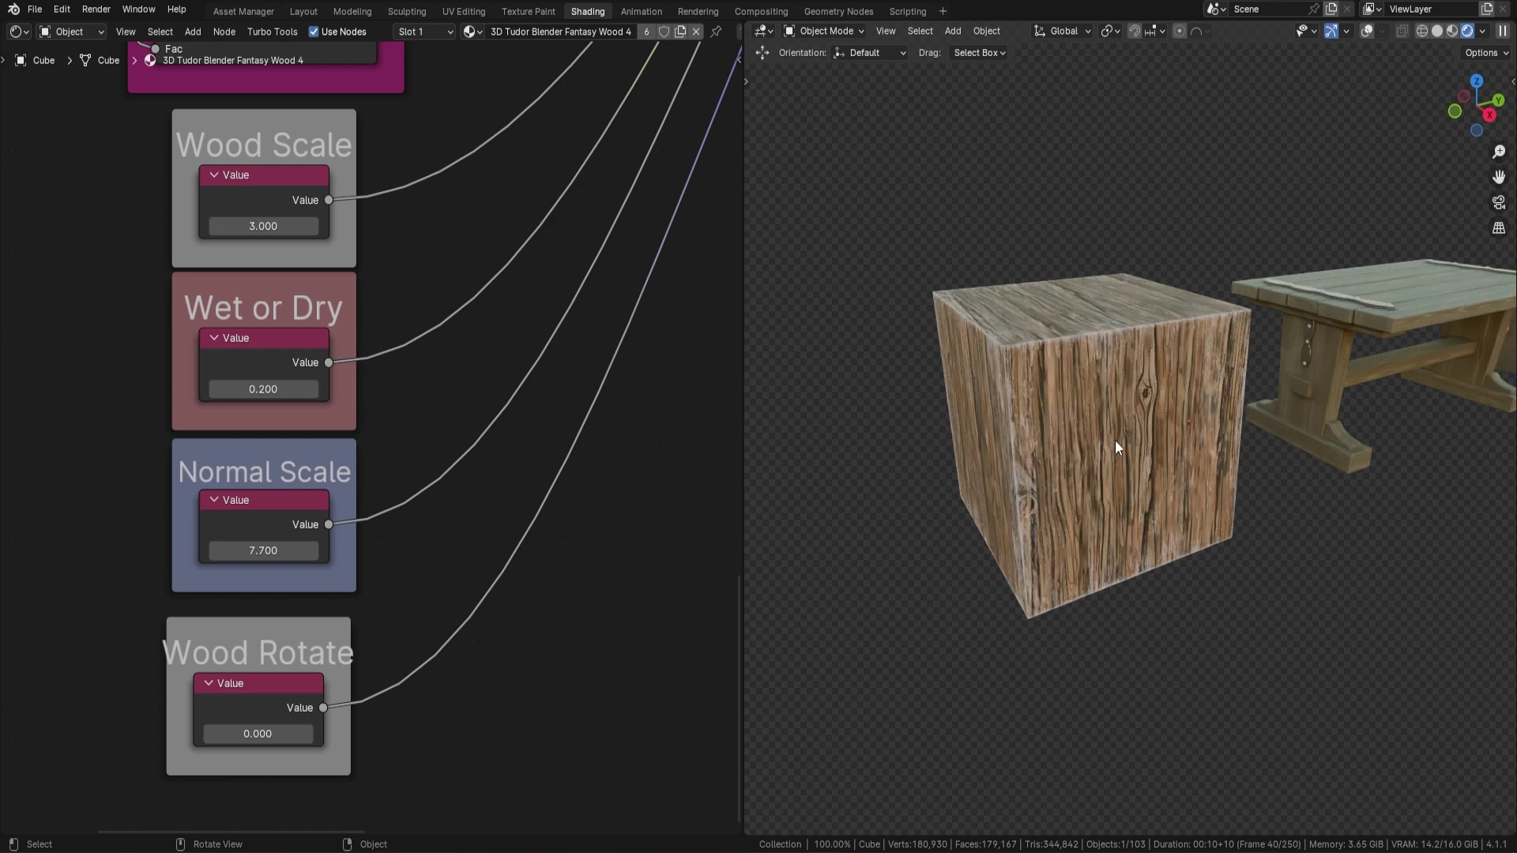
{"action": "middle_click_drag", "start_coordinate": [1254, 345], "coordinate": [1192, 331]}
{"action": "key", "text": "Tab"}
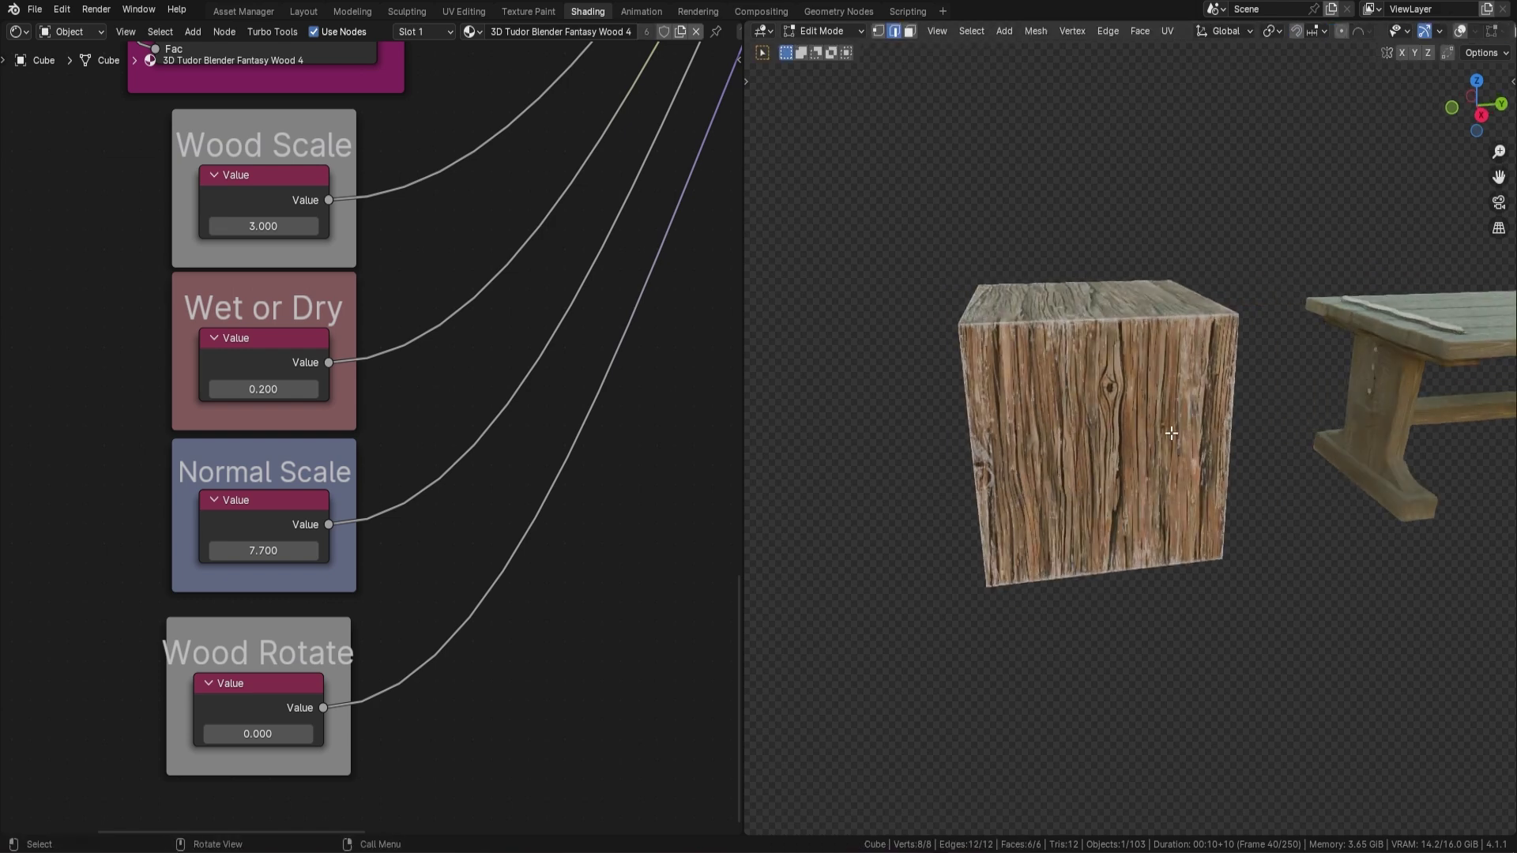
{"action": "left_click", "coordinate": [1460, 31]}
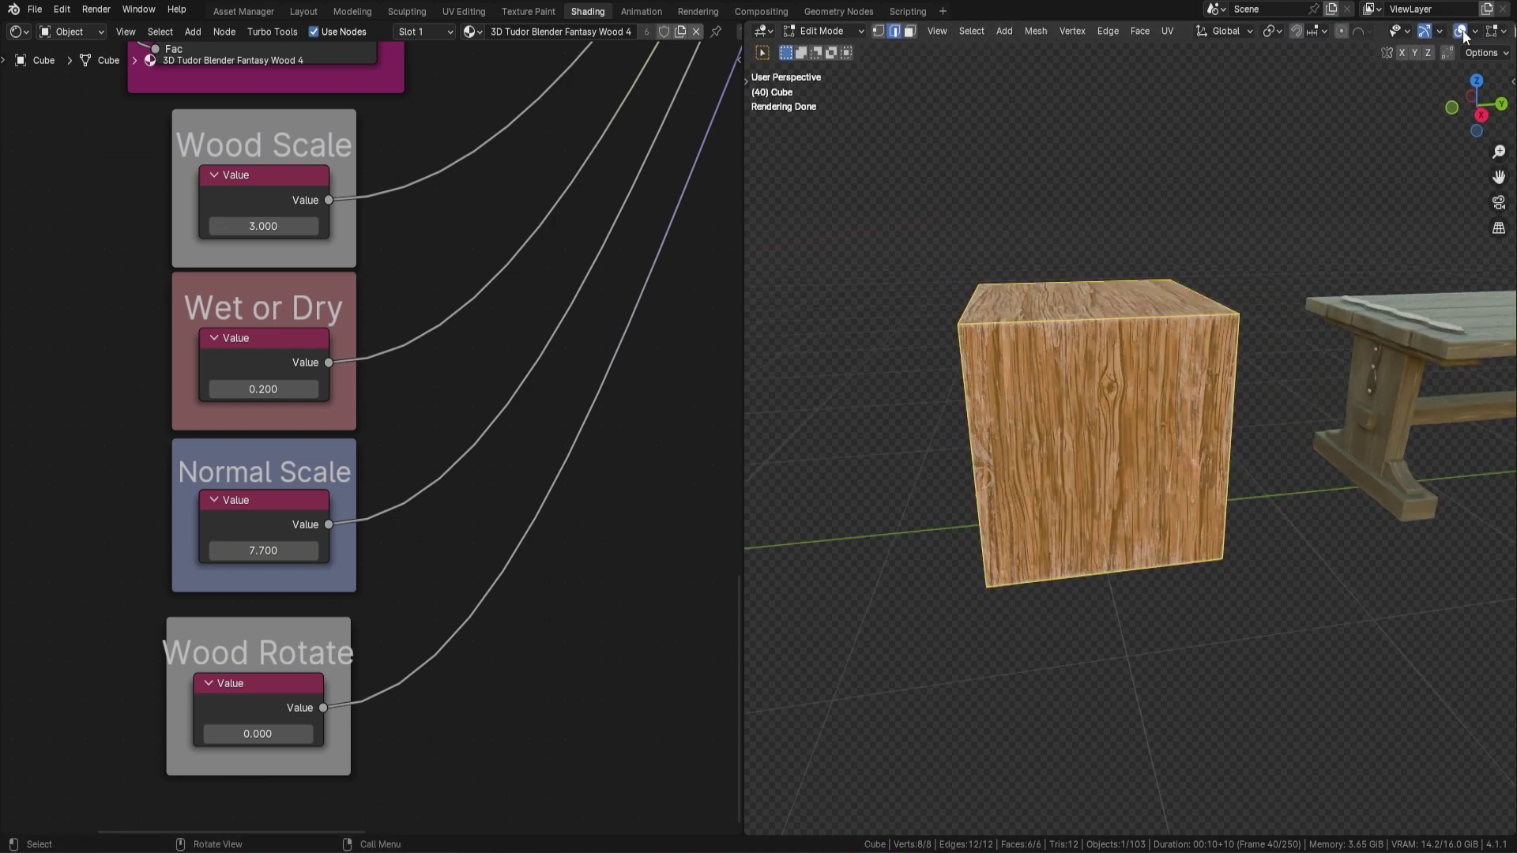
{"action": "left_click", "coordinate": [909, 32]}
{"action": "left_click", "coordinate": [1132, 435]}
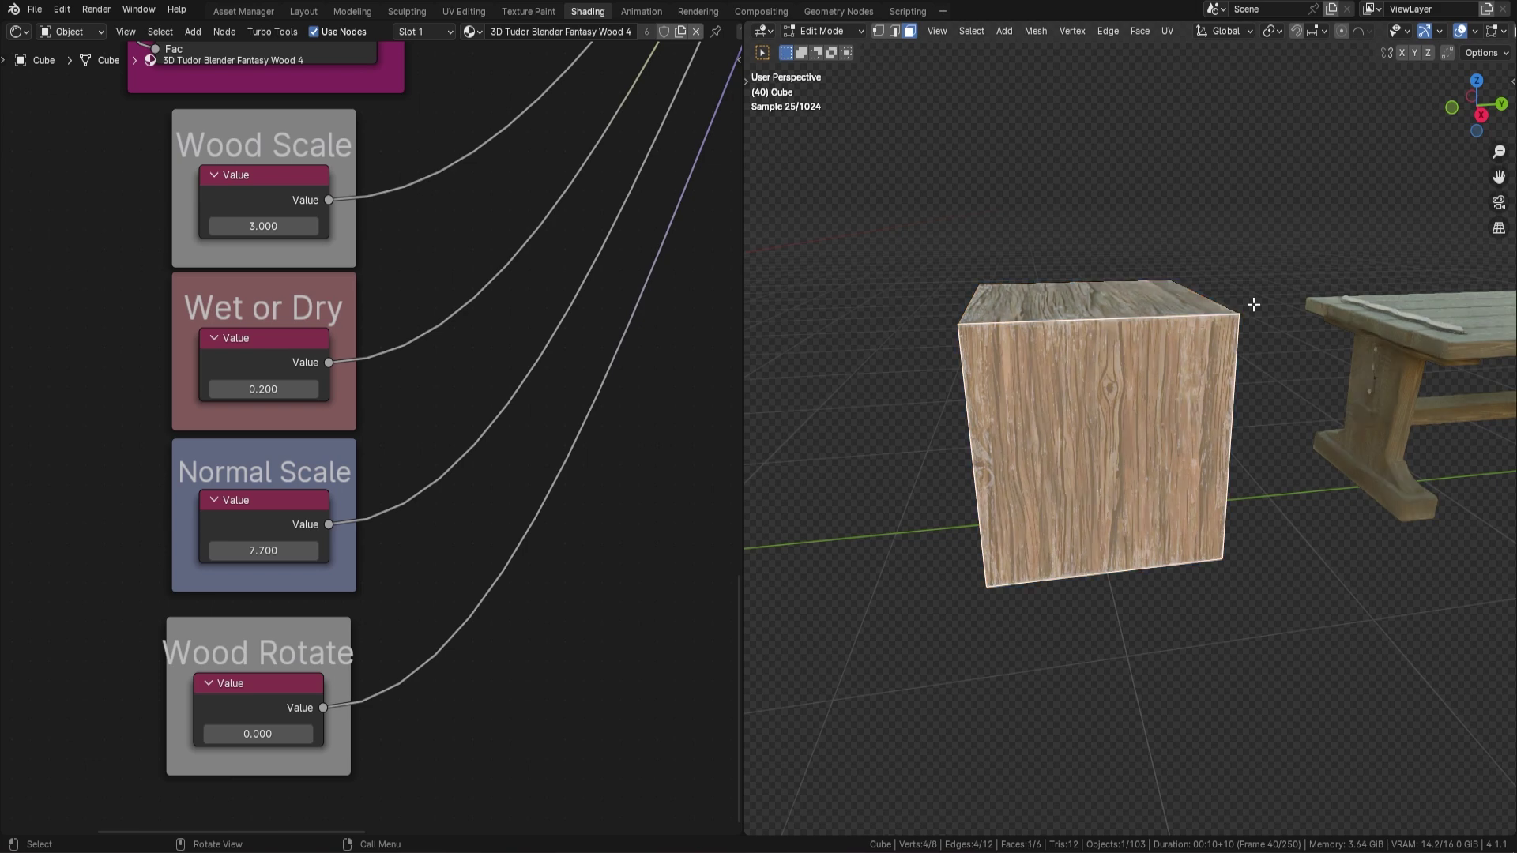
{"action": "key", "text": "o"}
{"action": "key", "text": "i"}
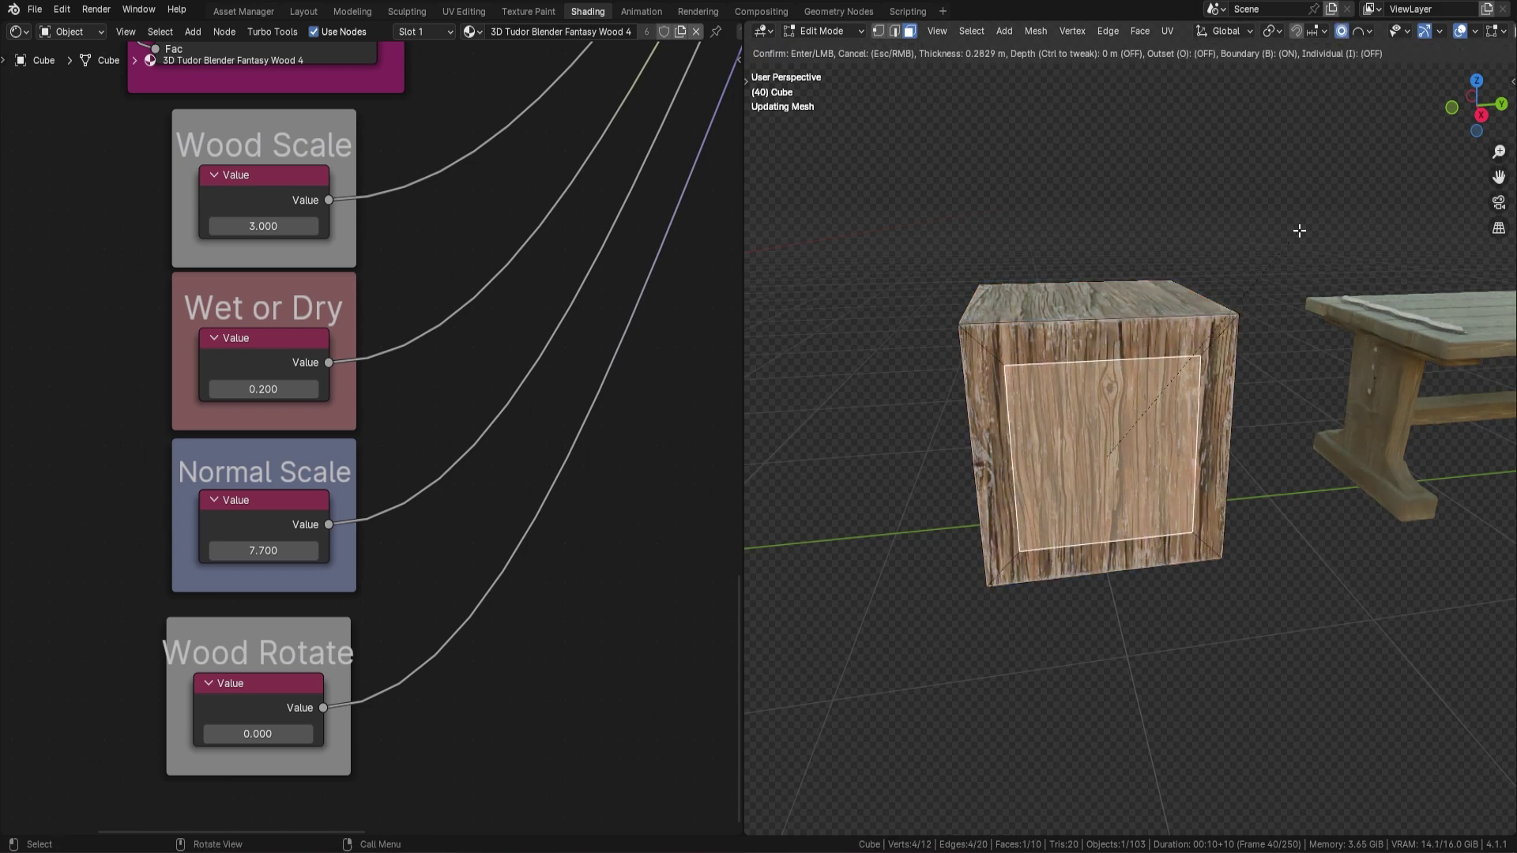
{"action": "left_click", "coordinate": [1204, 403]}
Extrude the inset face about 0.115 m into the cube to form a recessed panel
{"action": "middle_click_drag", "start_coordinate": [1204, 403], "coordinate": [1296, 574]}
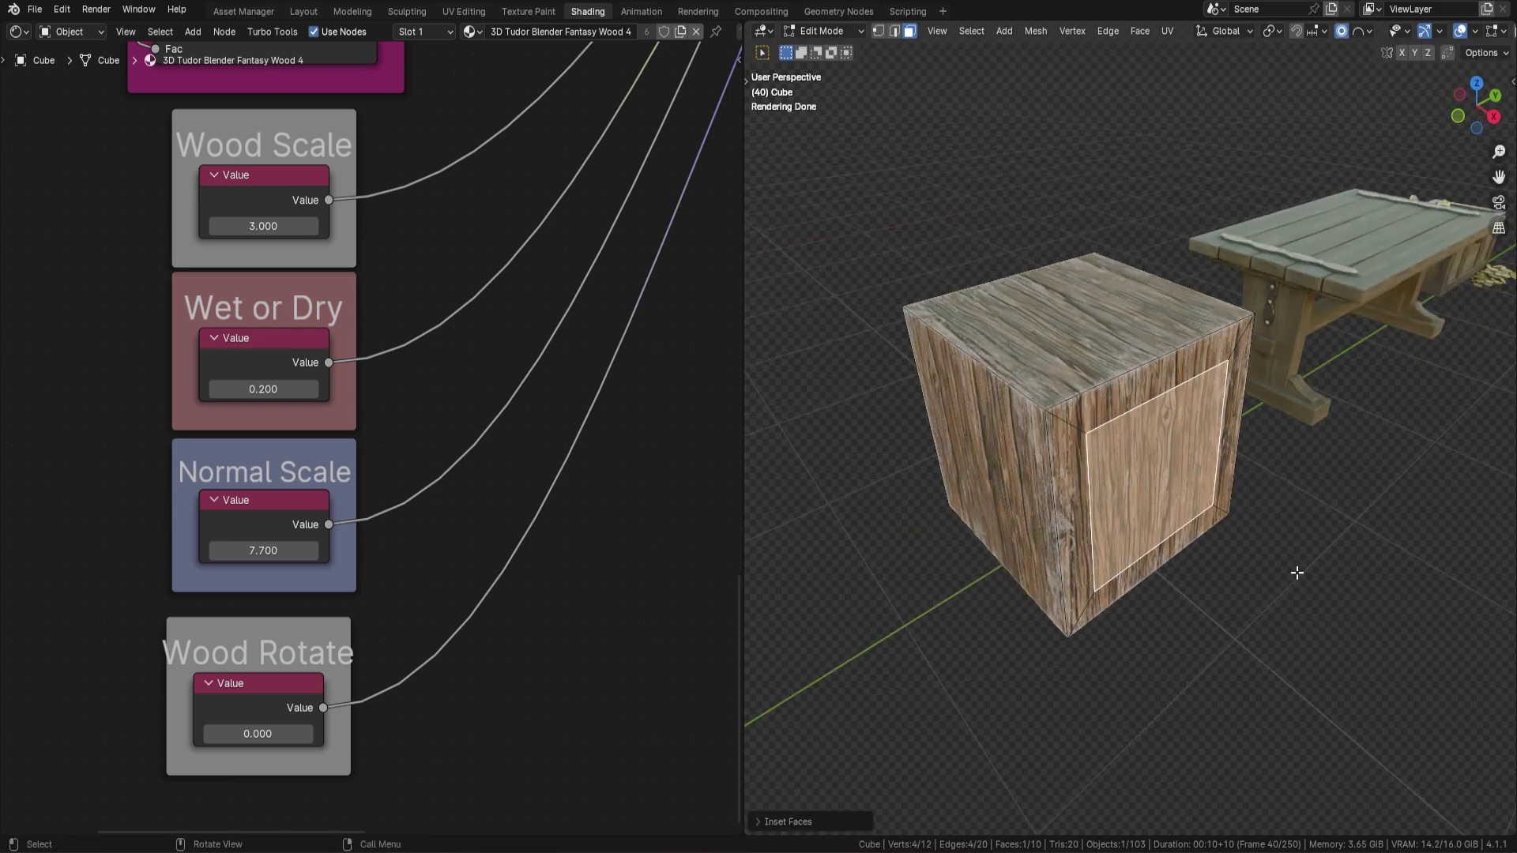
{"action": "key", "text": "e"}
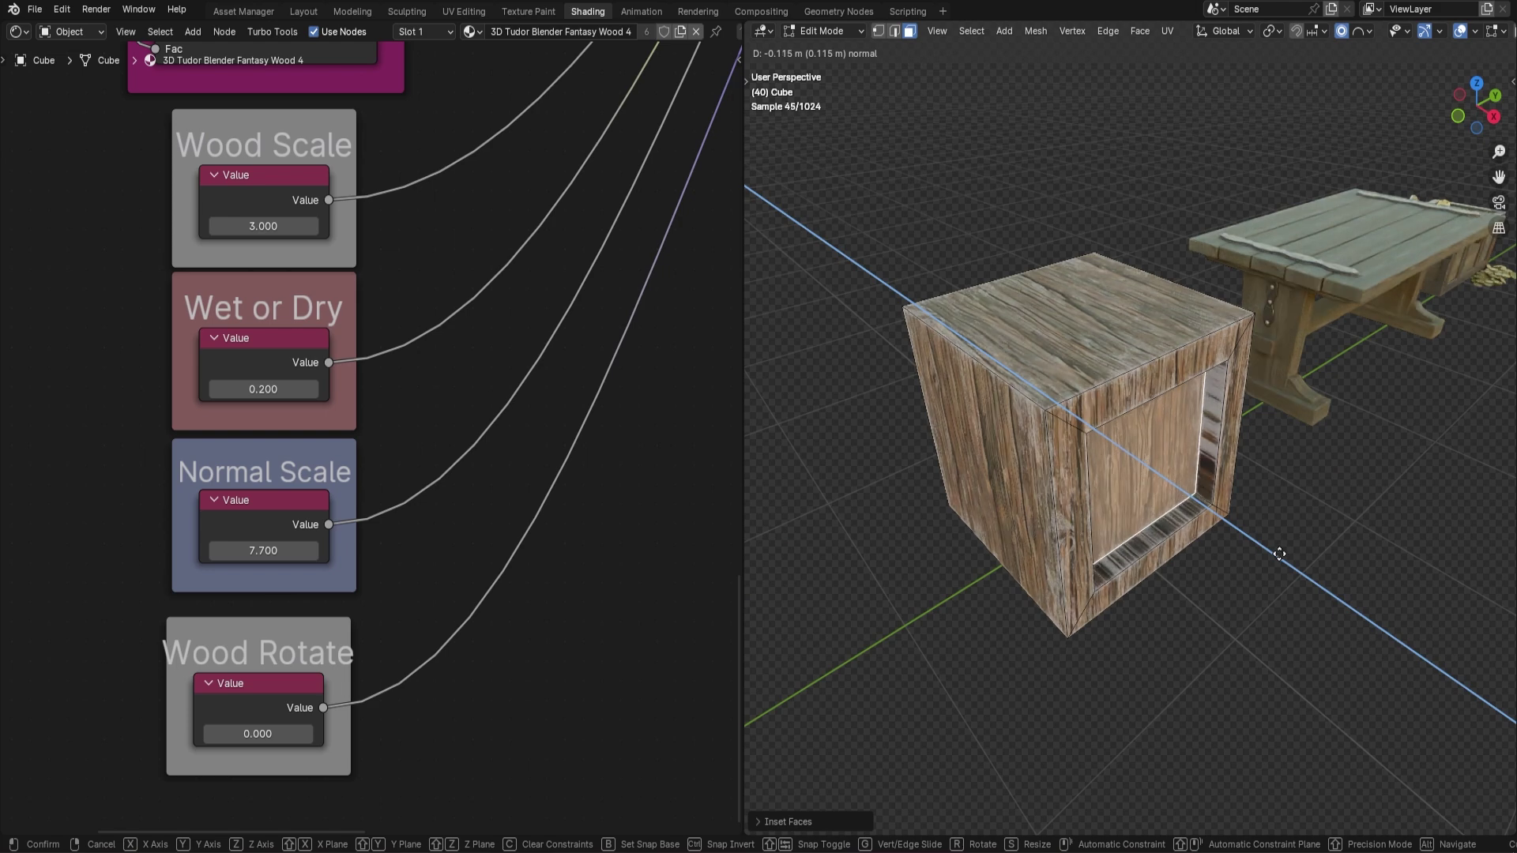
{"action": "left_click", "coordinate": [1279, 553]}
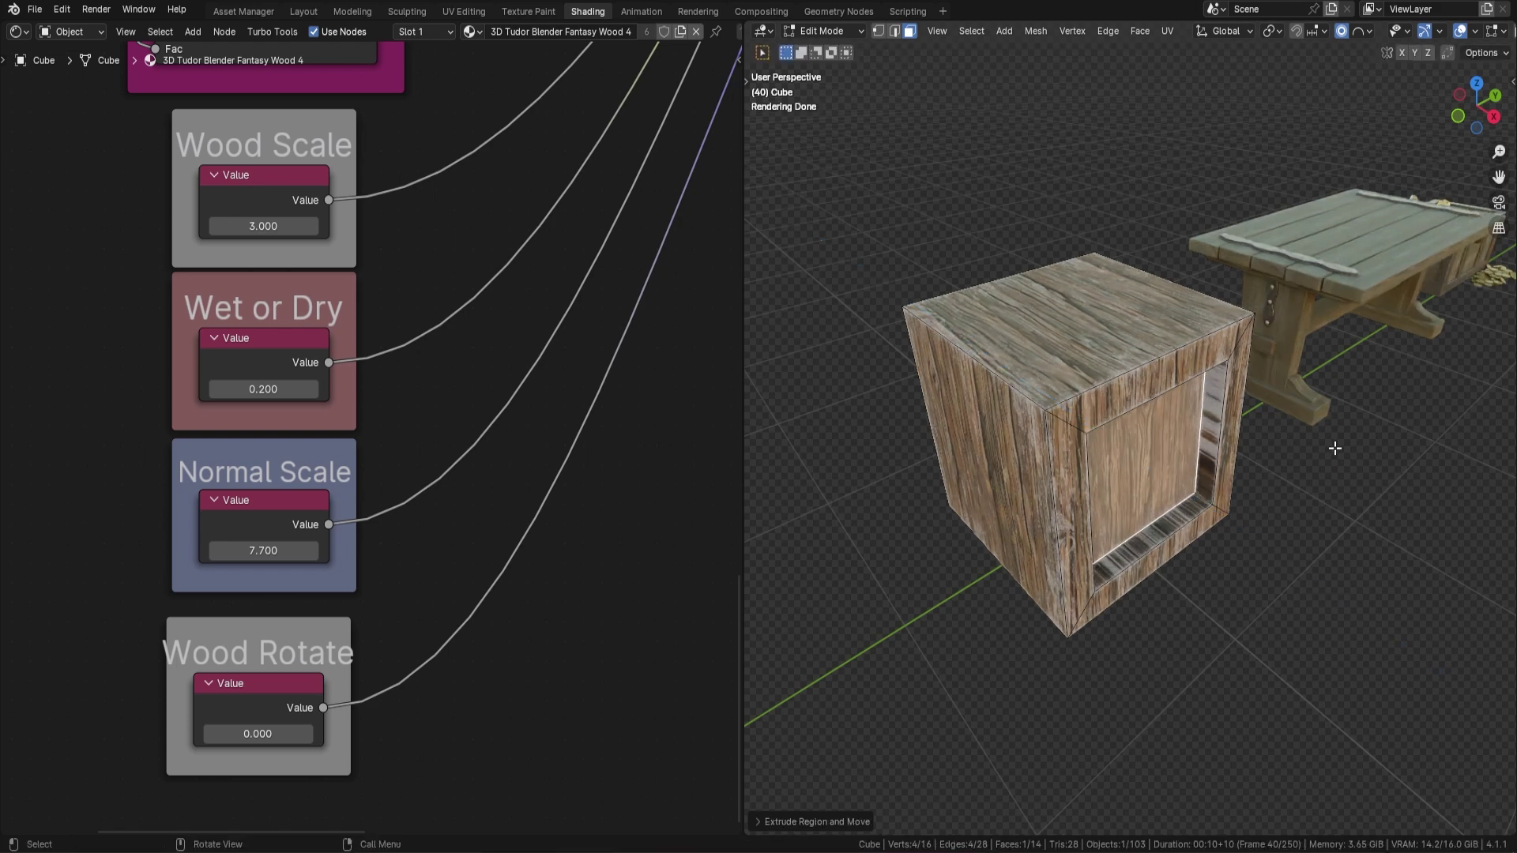
Grow the selection to include the recess walls, unwrap those faces with Smart UV Project, and return to Object Mode
{"action": "key", "text": "ctrl+KP_Add"}
{"action": "key", "text": "u"}
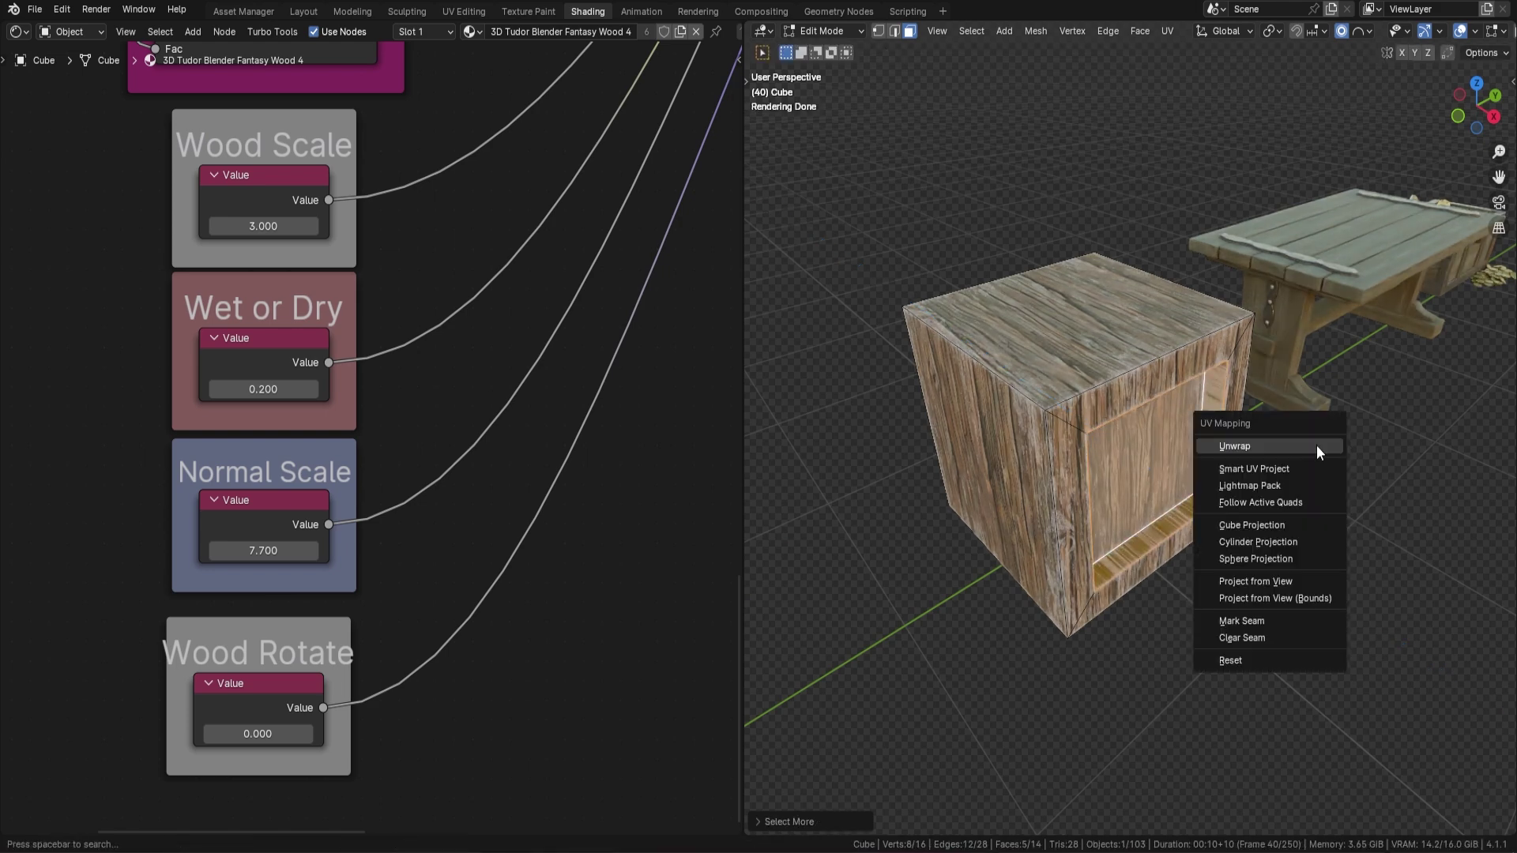
{"action": "left_click", "coordinate": [1296, 469]}
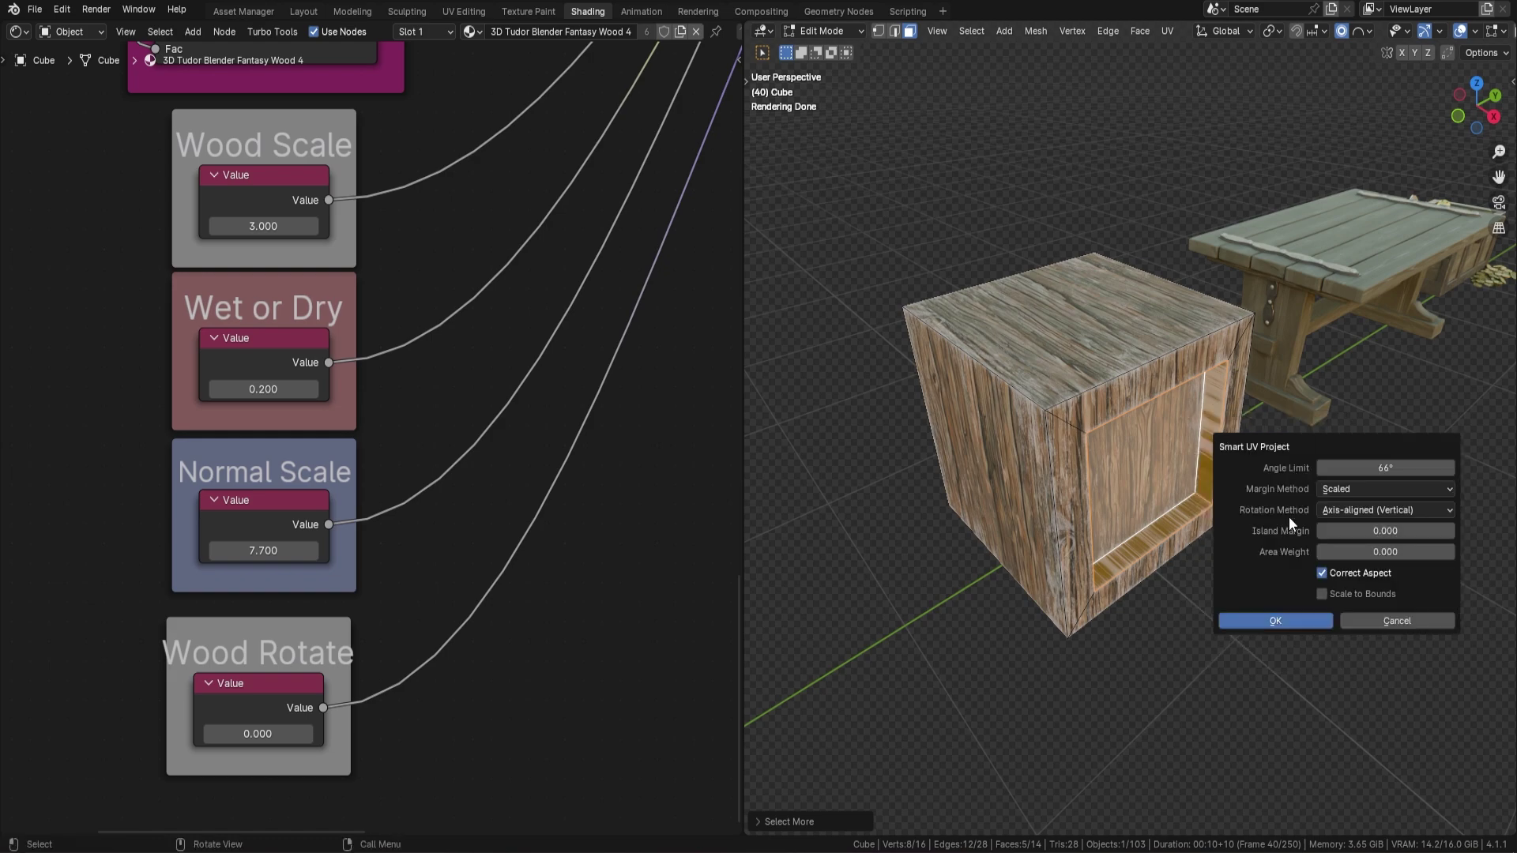
{"action": "left_click", "coordinate": [1284, 619]}
{"action": "key", "text": "Tab"}
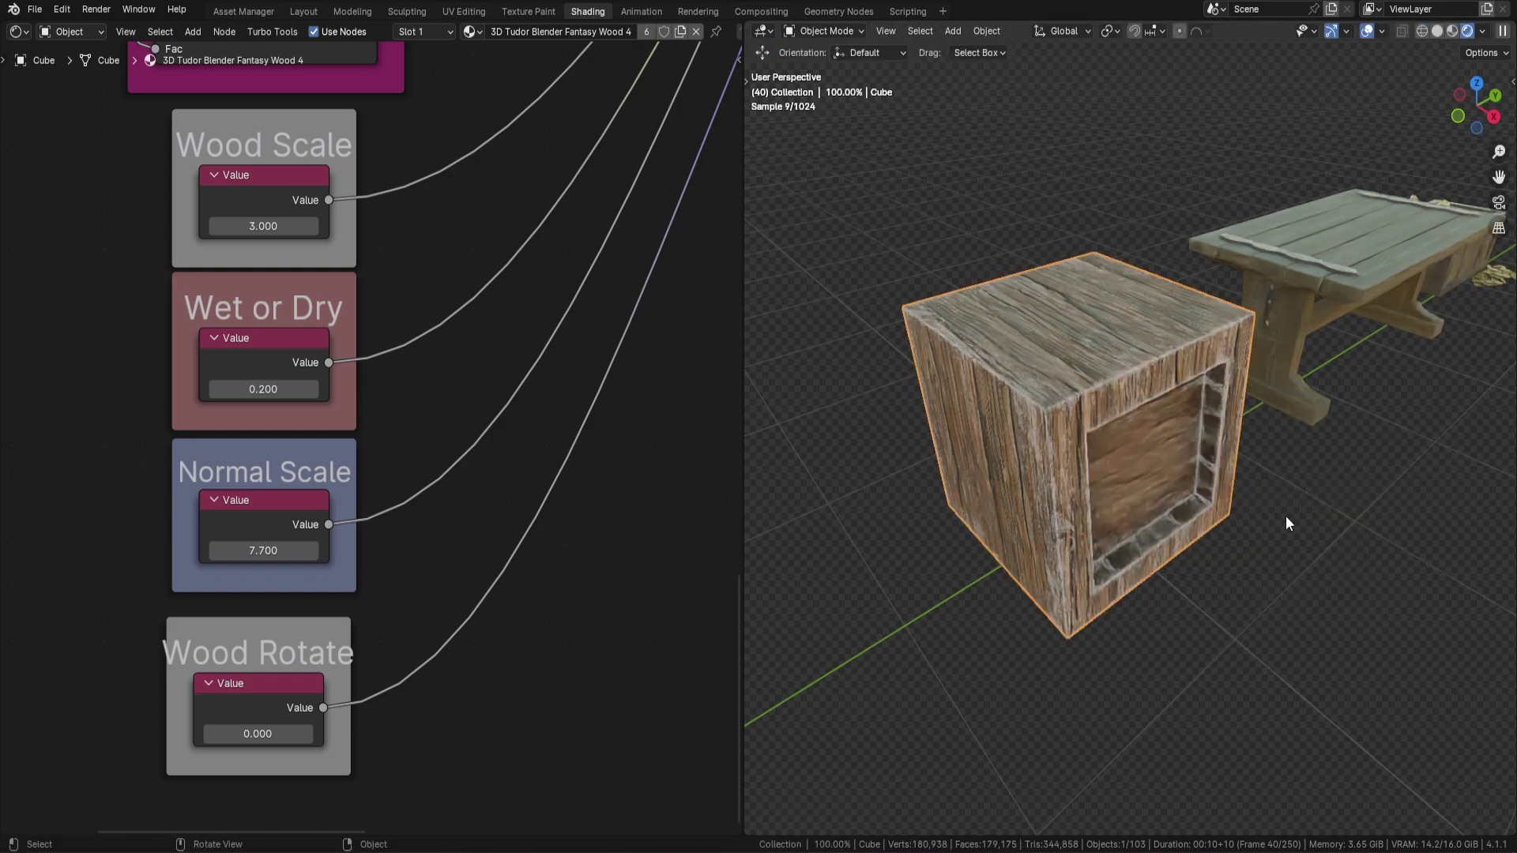
Select the four inner wall faces around the cube's recessed panel in Edit Mode
{"action": "middle_click_drag", "start_coordinate": [1286, 521], "coordinate": [1114, 214]}
{"action": "key", "text": "Tab"}
{"action": "left_click", "coordinate": [952, 491]}
{"action": "left_click", "coordinate": [1275, 377], "text": "shift"}
{"action": "left_click", "coordinate": [1273, 376], "text": "shift"}
{"action": "left_click", "coordinate": [1114, 213], "text": "shift"}
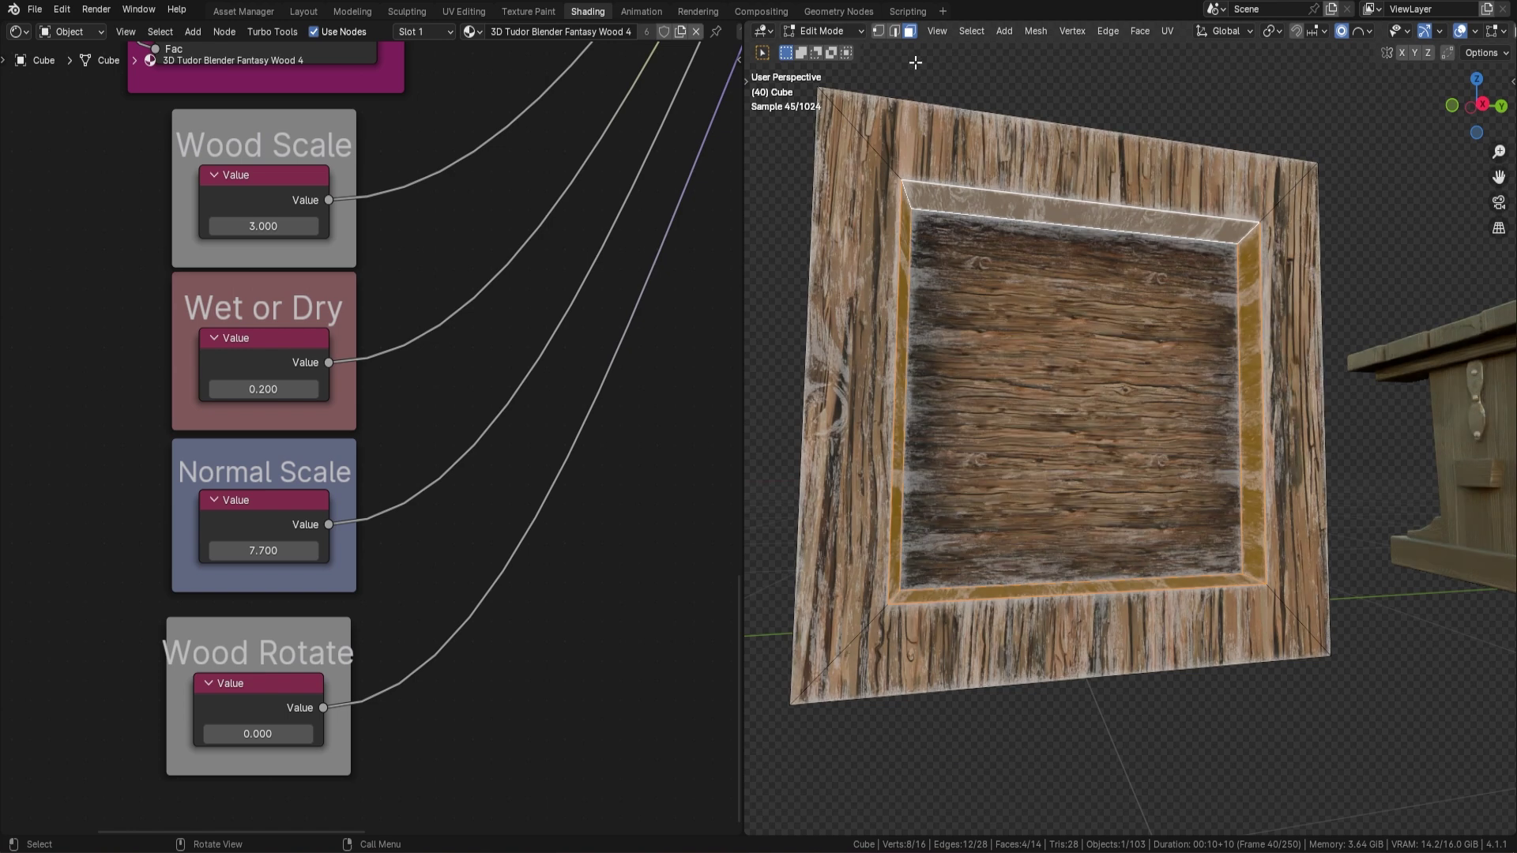
Rotate the UV islands of the four recess walls by 90° in the UV Editing workspace
{"action": "left_click", "coordinate": [466, 11]}
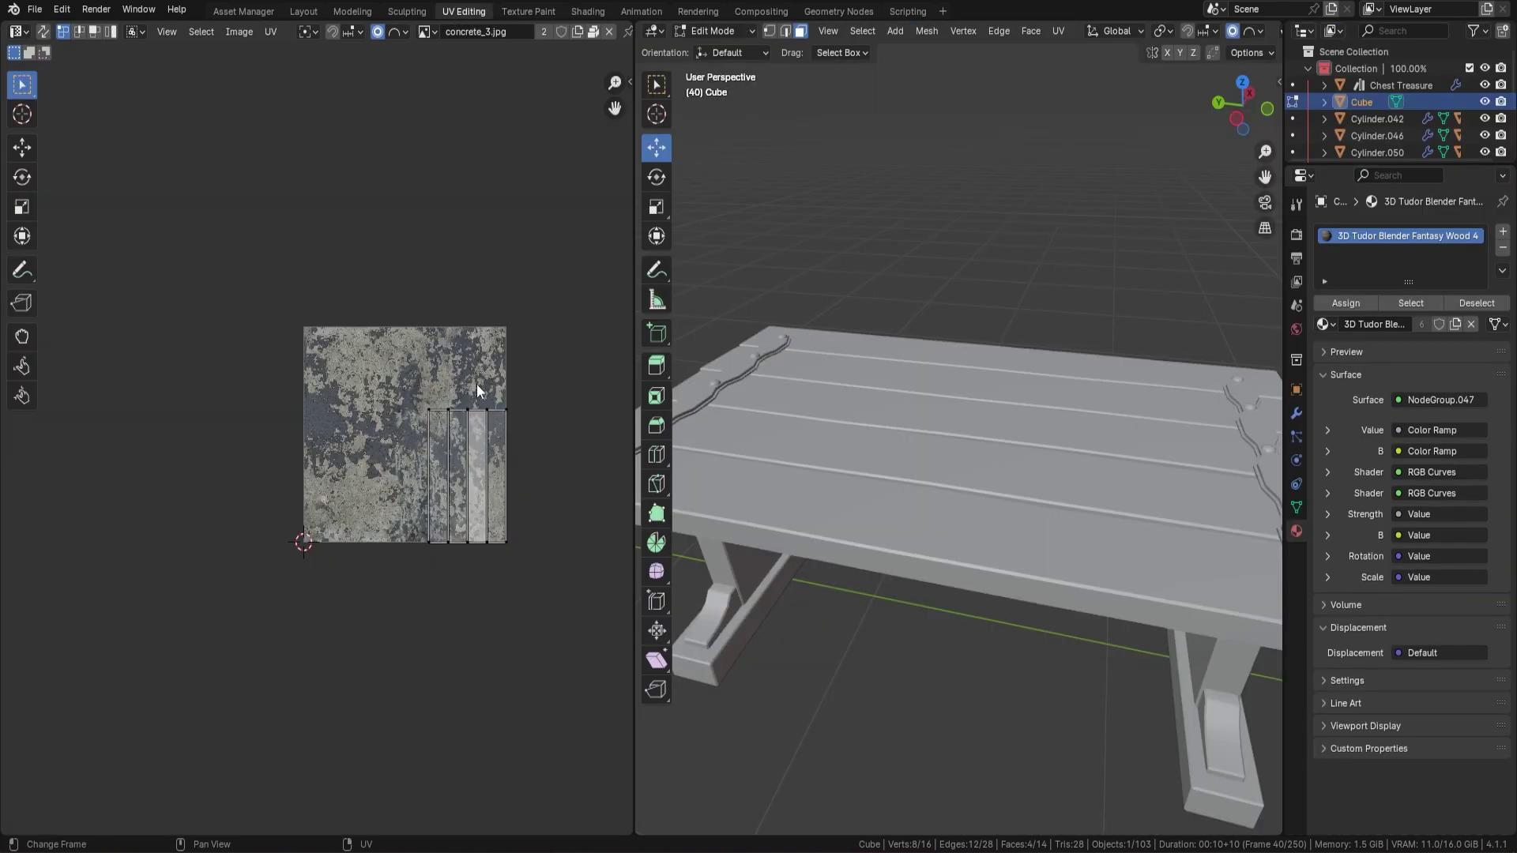
{"action": "key", "text": "a"}
{"action": "key", "text": "r"}
{"action": "key", "text": "9"}
{"action": "key", "text": "0"}
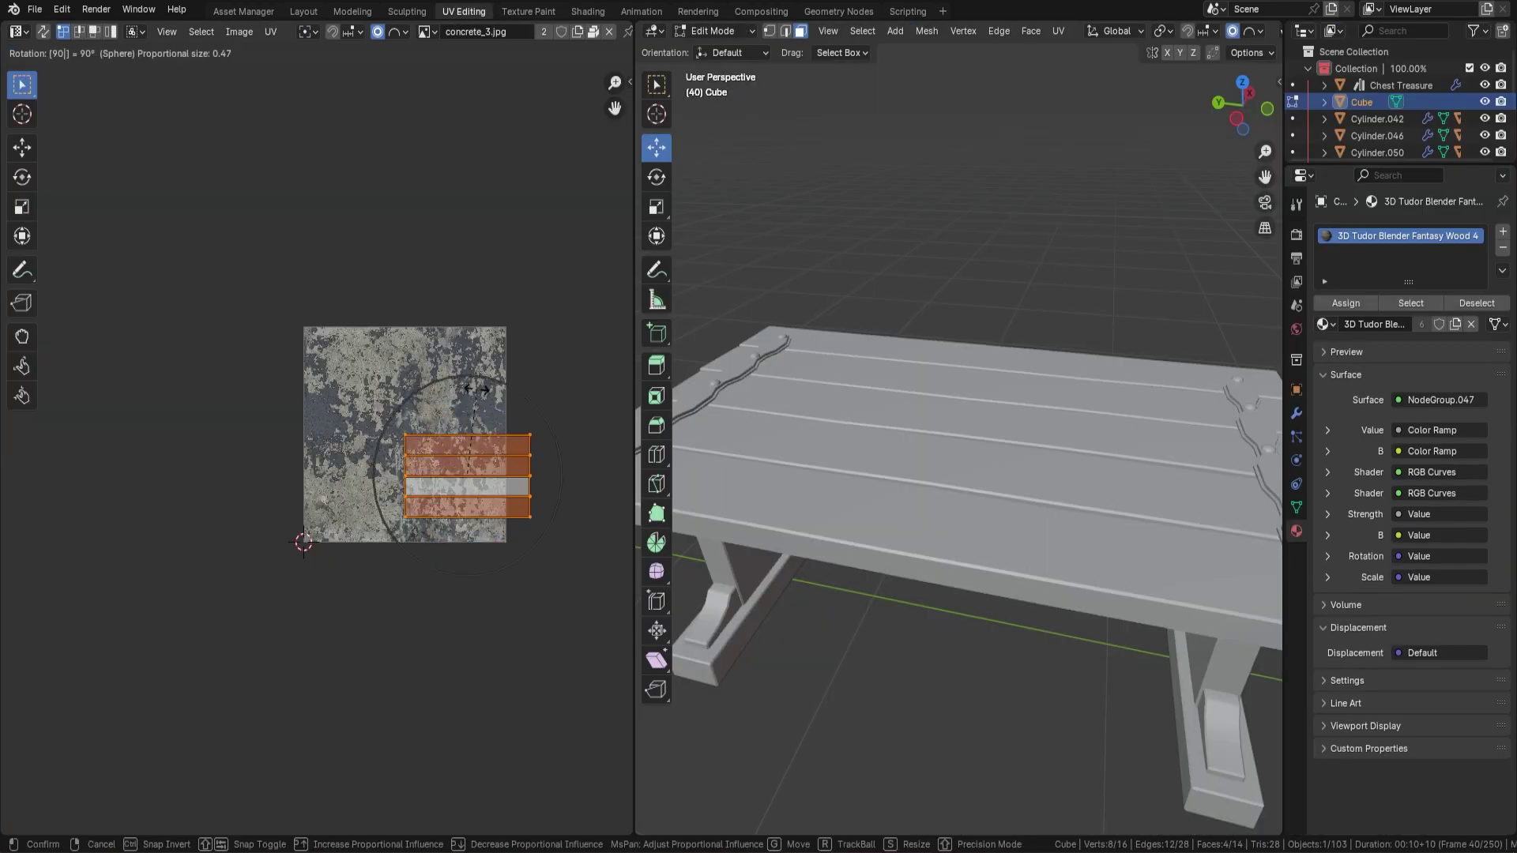
{"action": "key", "text": "Return"}
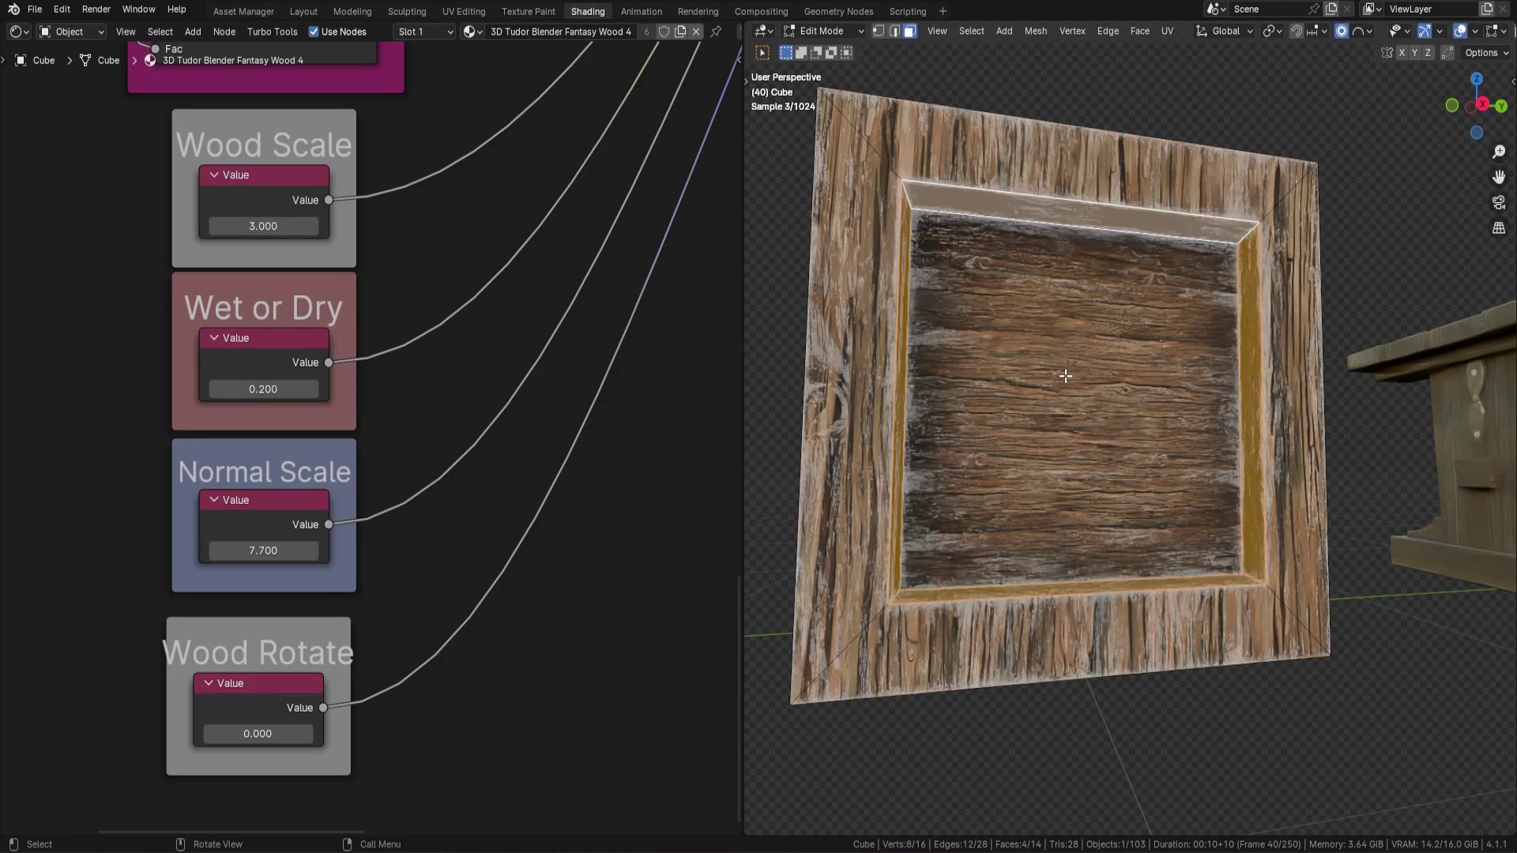
Return to Object Mode in the Shading workspace and examine the wood grain on the cube's recessed panel from several angles
{"action": "middle_click_drag", "start_coordinate": [1066, 376], "coordinate": [1272, 405]}
{"action": "key", "text": "Tab"}
{"action": "scroll", "coordinate": [1149, 415], "scroll_direction": "down", "scroll_amount": 5}
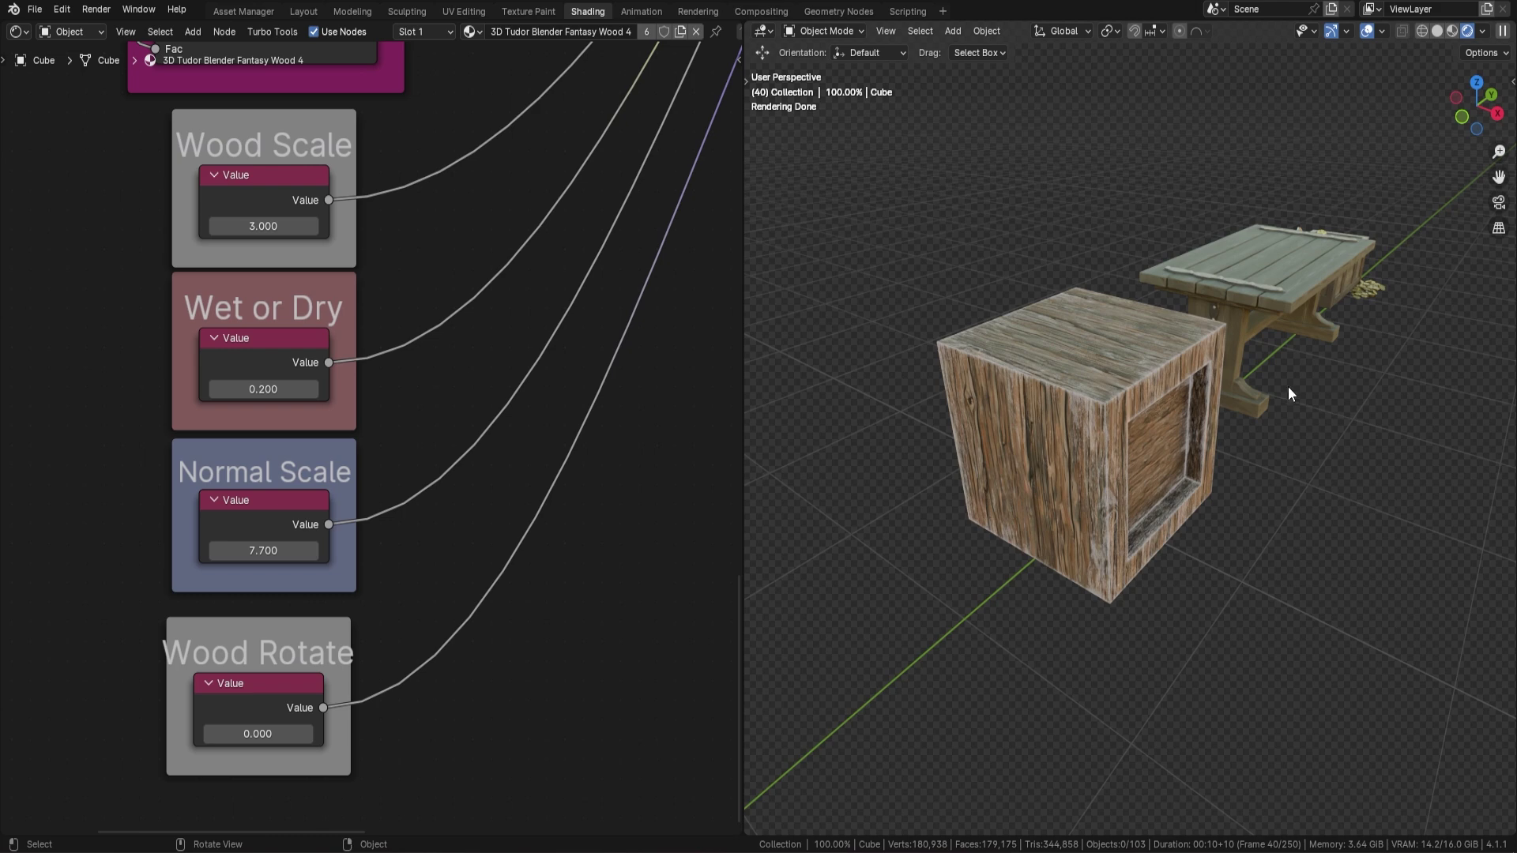
{"action": "middle_click_drag", "start_coordinate": [1075, 382], "coordinate": [1045, 348]}
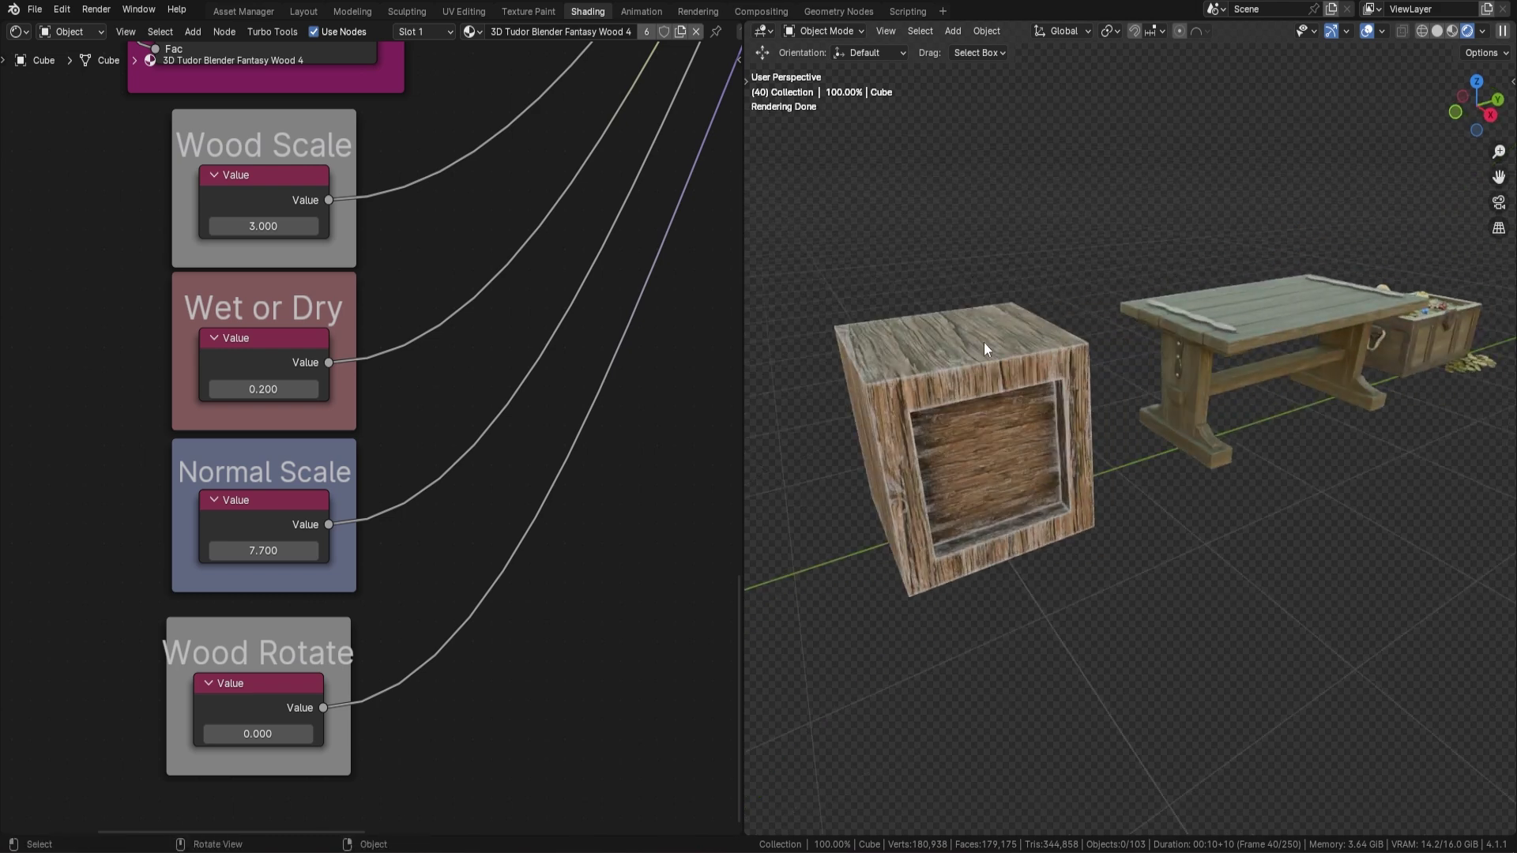
{"action": "middle_click_drag", "start_coordinate": [1127, 348], "coordinate": [1201, 245]}
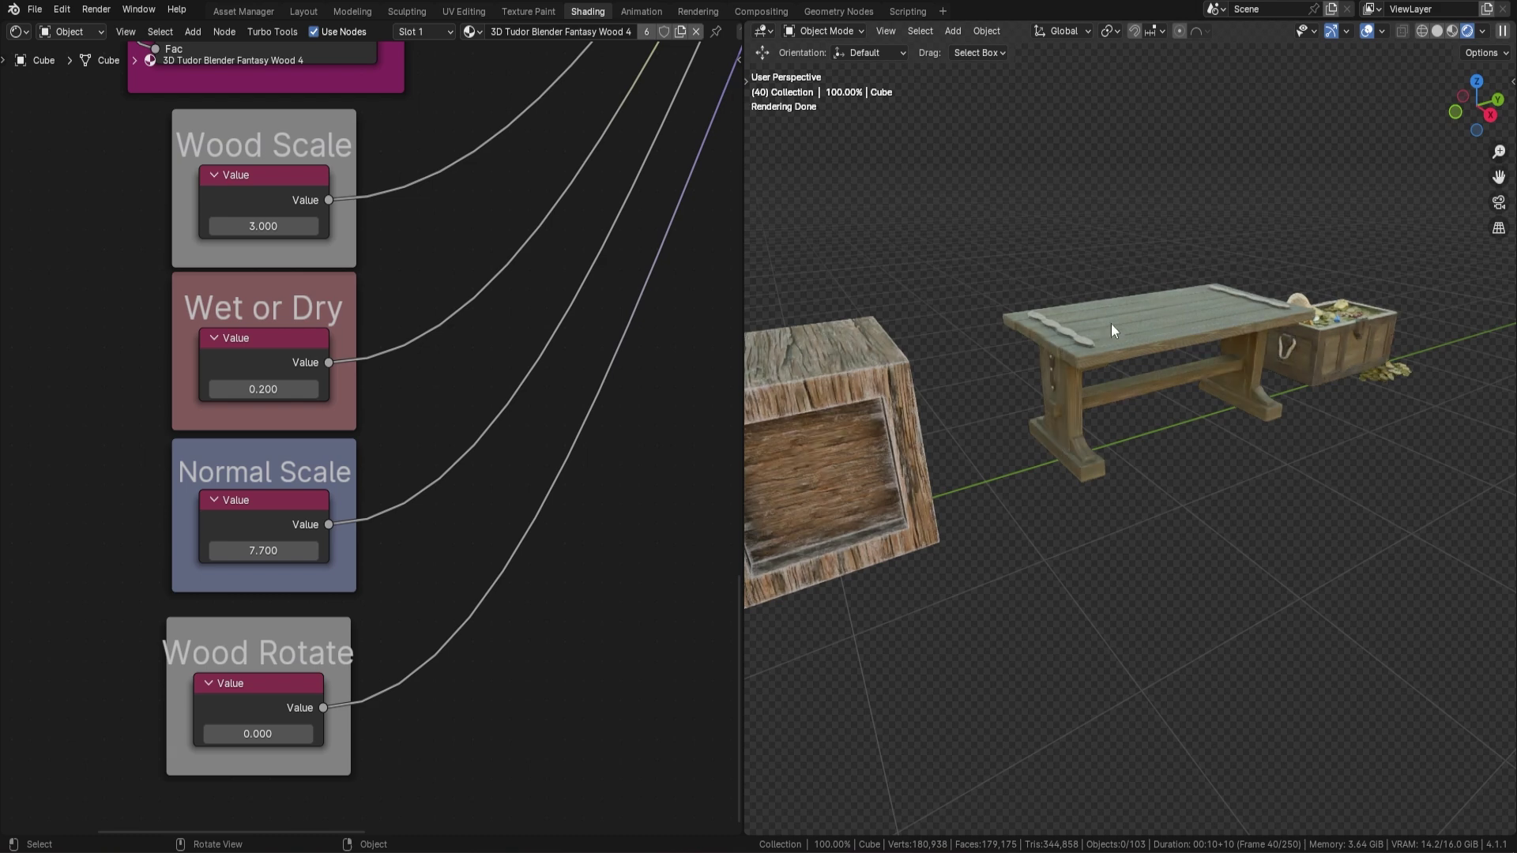
{"action": "middle_click_drag", "start_coordinate": [1110, 324], "coordinate": [1145, 337]}
{"action": "middle_click_drag", "start_coordinate": [1267, 320], "coordinate": [1131, 373]}
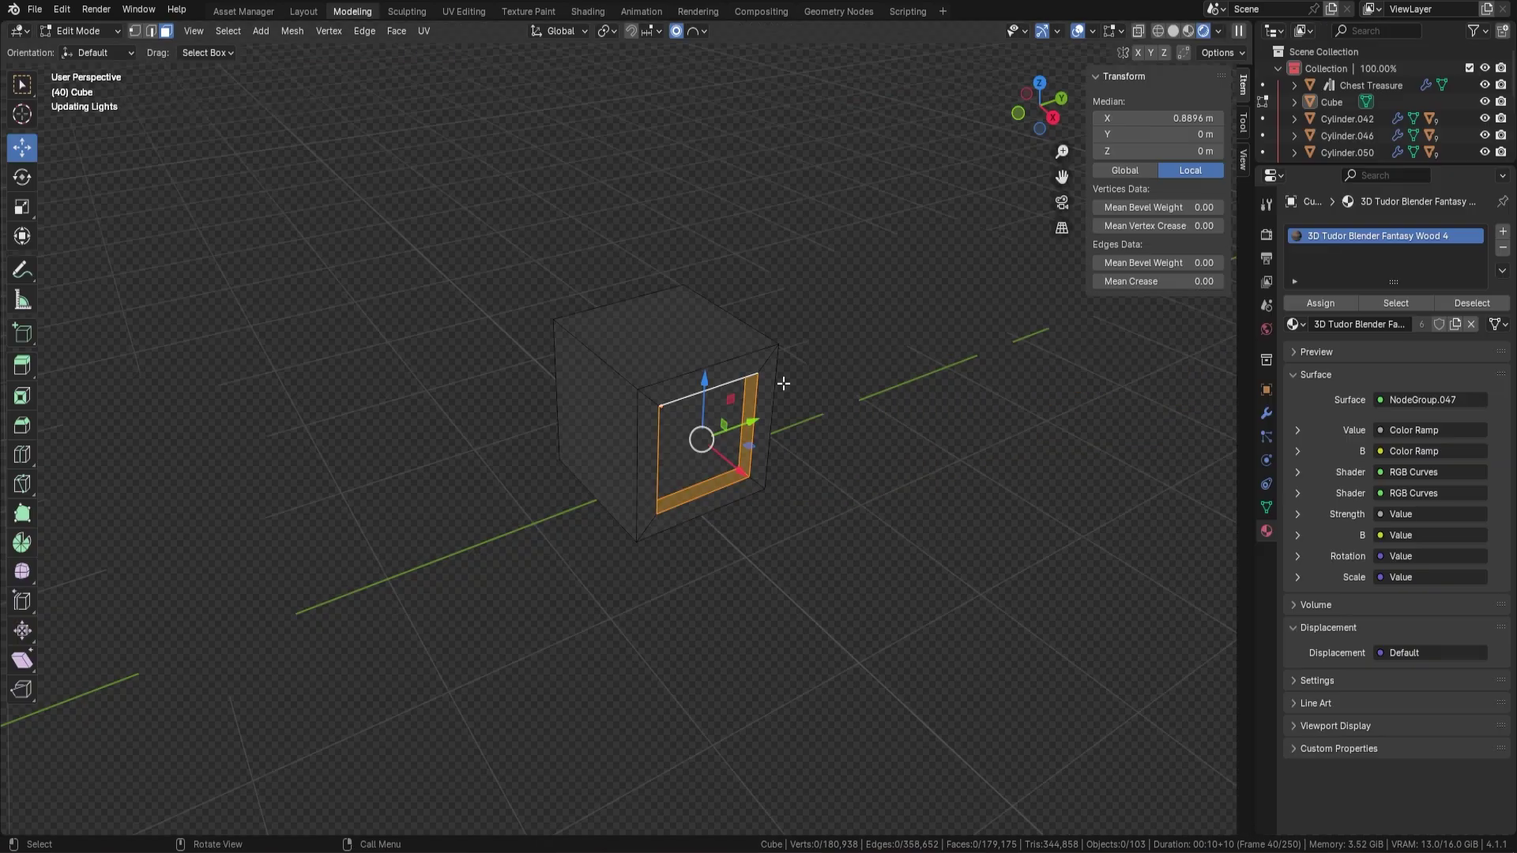
In the Modeling workspace, replace the table's Wood Stylized Plank material with 3D Tudor Blender Fantasy Wood 7
{"action": "scroll", "coordinate": [782, 382], "scroll_direction": "up", "scroll_amount": 2}
{"action": "key", "text": "Tab"}
{"action": "left_click", "coordinate": [1024, 265]}
{"action": "middle_click_drag", "start_coordinate": [1091, 340], "coordinate": [857, 374], "text": "shift"}
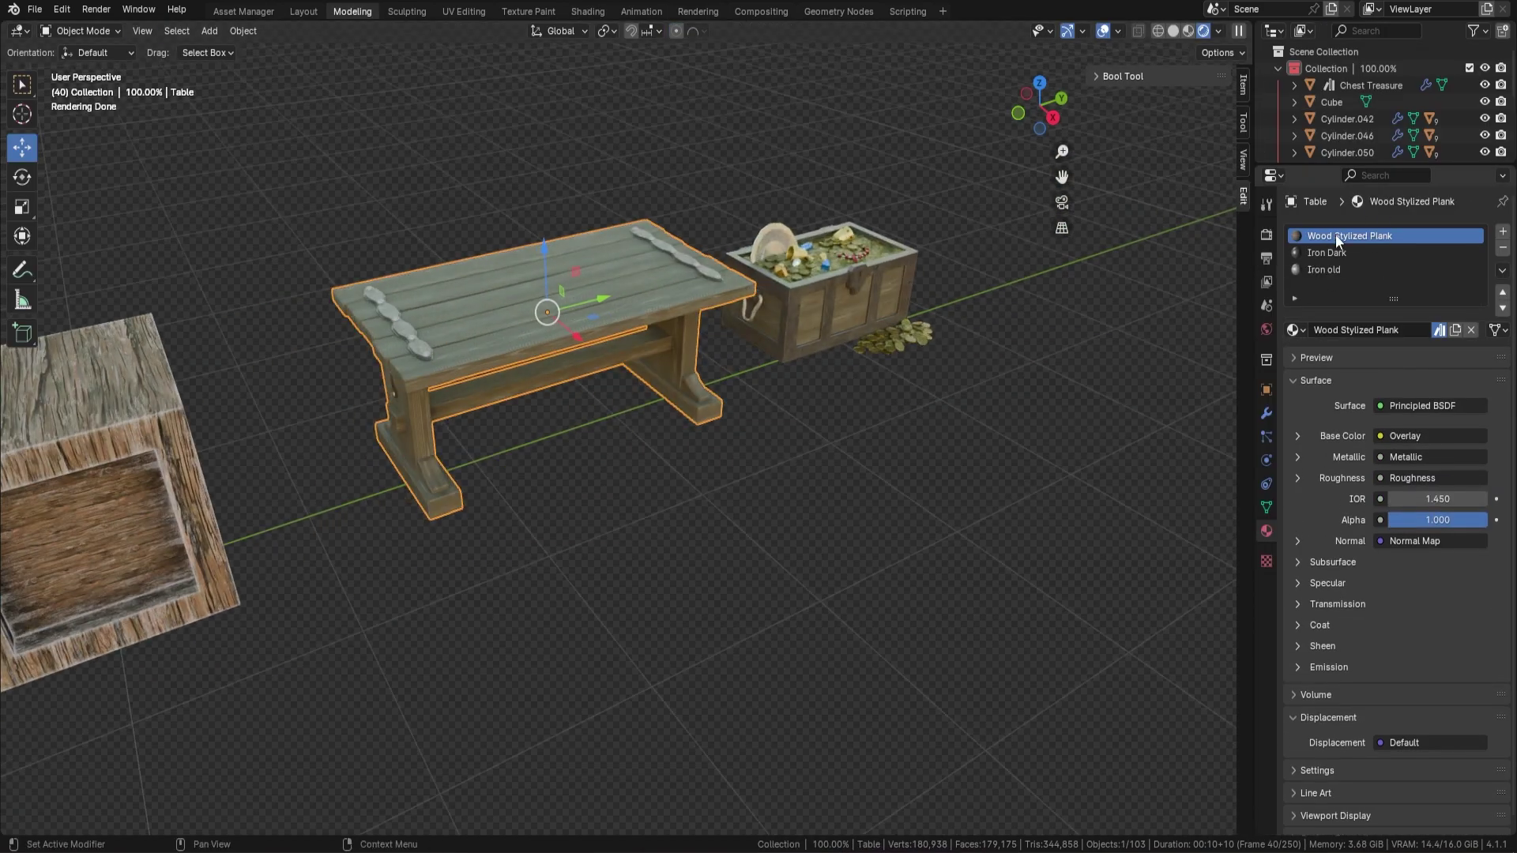
{"action": "middle_click_drag", "start_coordinate": [1083, 362], "coordinate": [1084, 358], "text": "shift"}
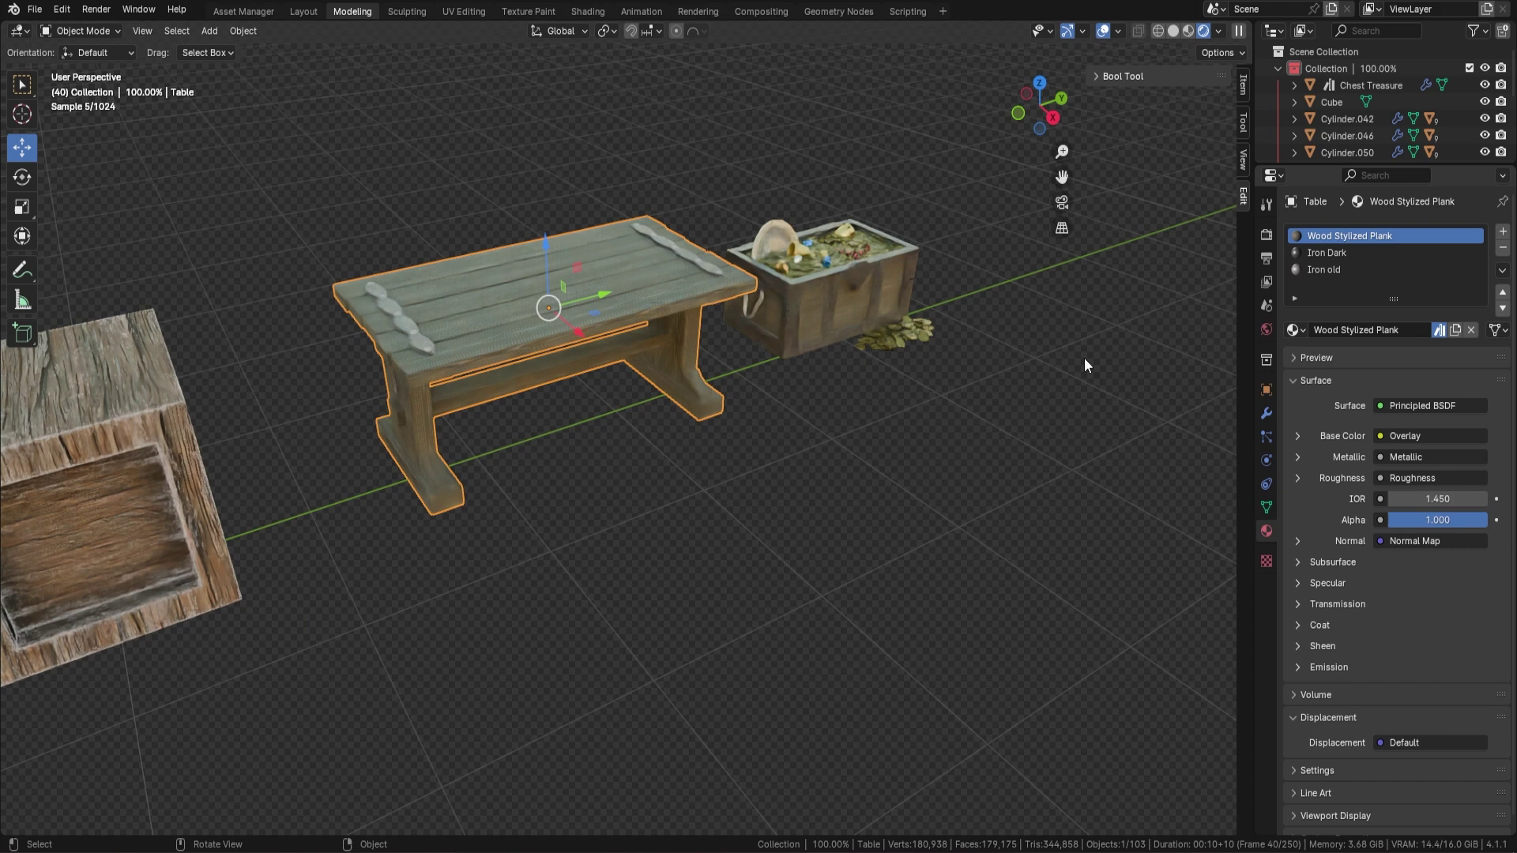
{"action": "left_click", "coordinate": [1294, 331]}
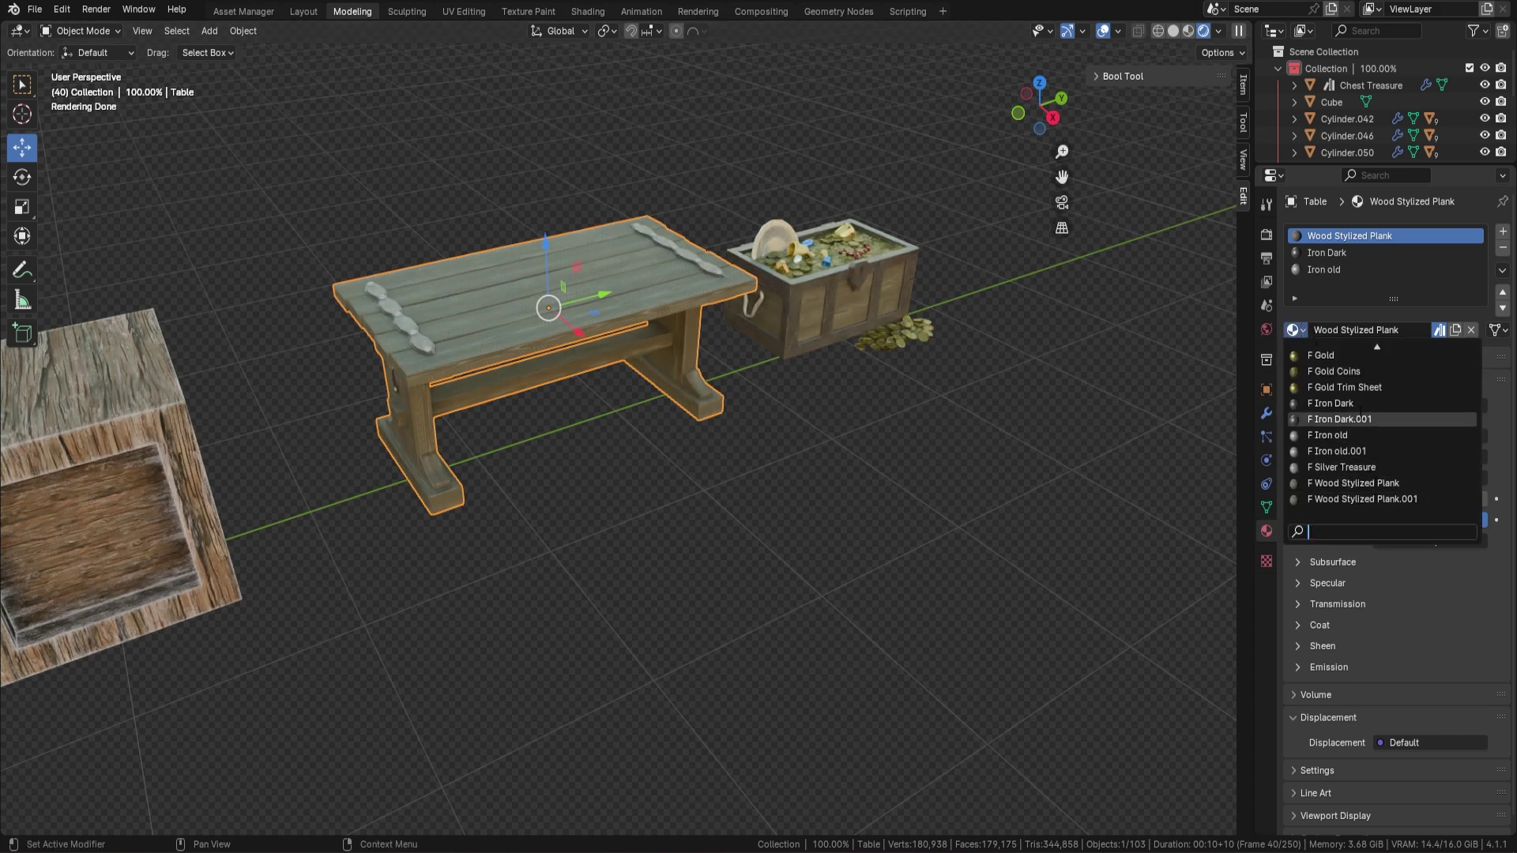
{"action": "scroll", "coordinate": [1383, 359], "scroll_direction": "up", "scroll_amount": 5}
{"action": "scroll", "coordinate": [1379, 357], "scroll_direction": "up", "scroll_amount": 6}
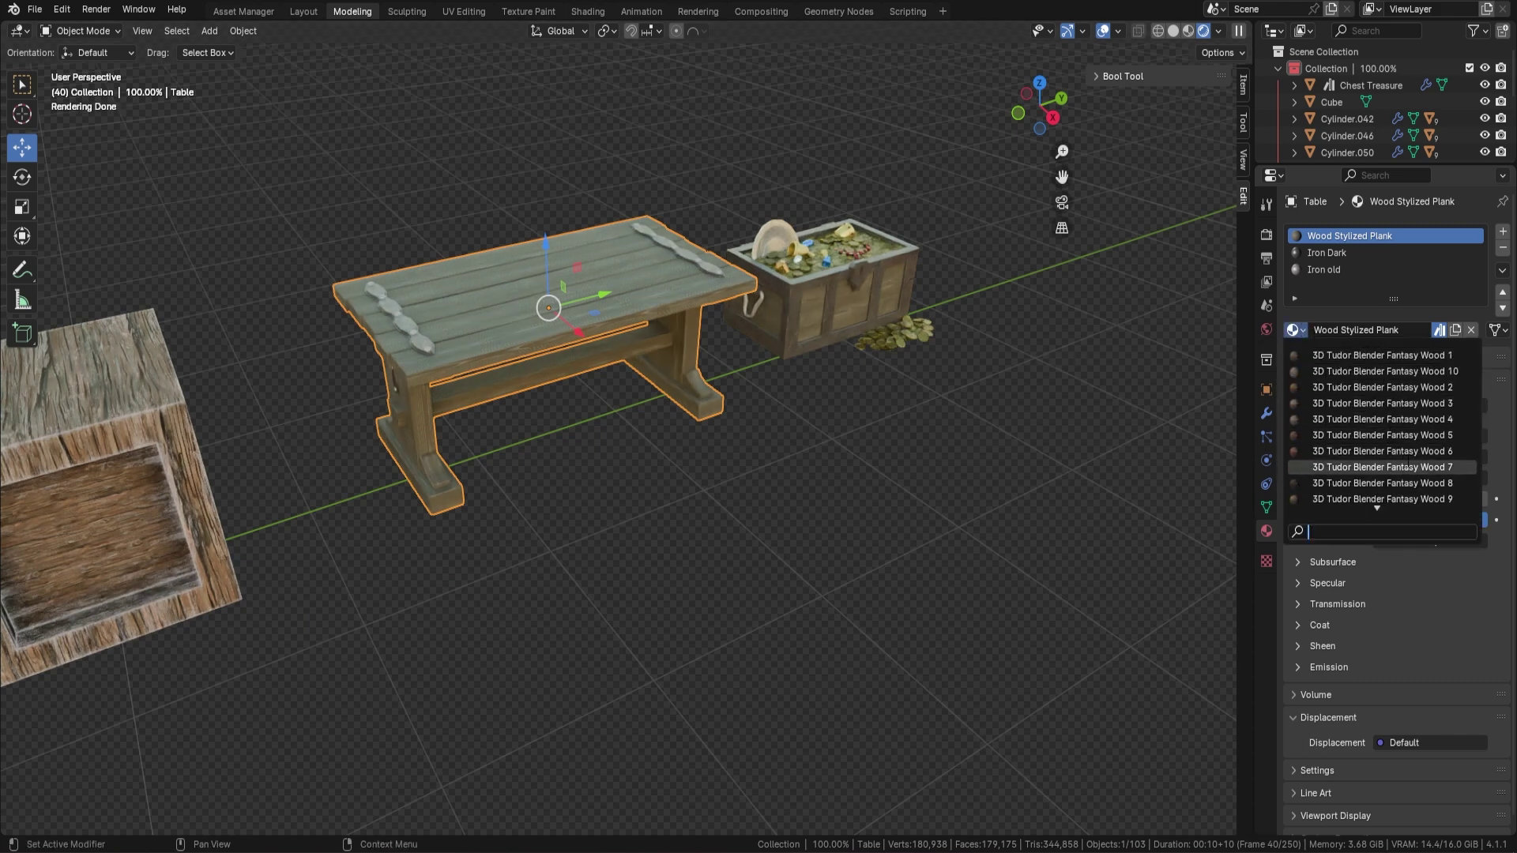
{"action": "left_click", "coordinate": [1381, 467]}
{"action": "mouse_move", "coordinate": [671, 338]}
{"action": "middle_mouse_down"}
{"action": "mouse_move", "coordinate": [693, 314]}
{"action": "mouse_move", "coordinate": [458, 273]}
{"action": "mouse_move", "coordinate": [663, 340]}
{"action": "mouse_move", "coordinate": [654, 352]}
{"action": "middle_mouse_up"}
{"action": "scroll", "coordinate": [662, 339], "scroll_direction": "up", "scroll_amount": 2}
{"action": "scroll", "coordinate": [654, 352], "scroll_direction": "up", "scroll_amount": 2}
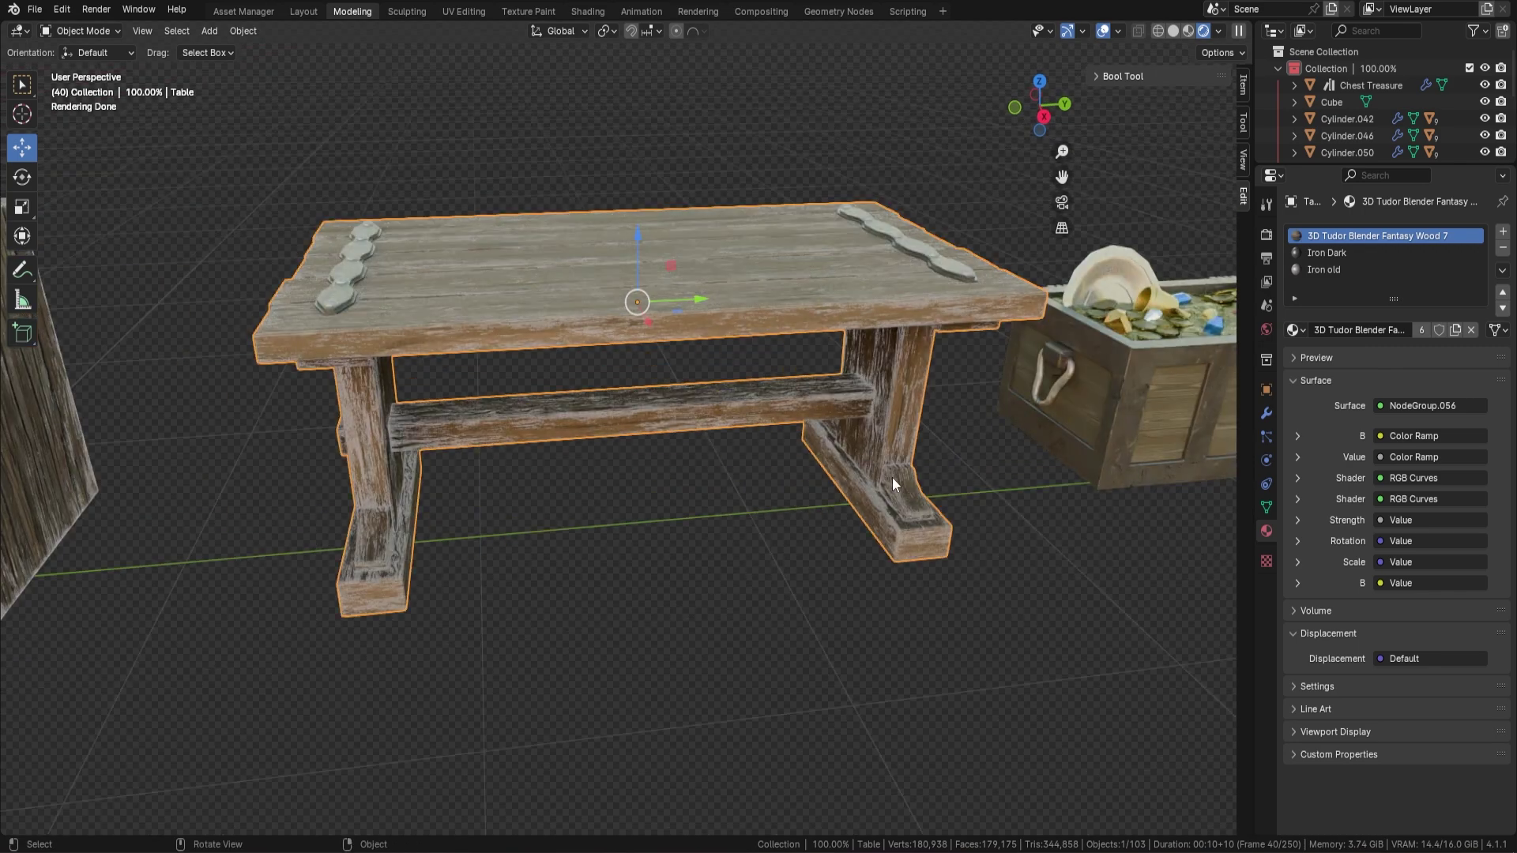
Try 3D Tudor Blender Fantasy Wood 10 on the treasure chest in place of its Wood Stylized Plank.001 material
{"action": "scroll", "coordinate": [865, 408], "scroll_direction": "down", "scroll_amount": 5}
{"action": "scroll", "coordinate": [782, 382], "scroll_direction": "up", "scroll_amount": 4}
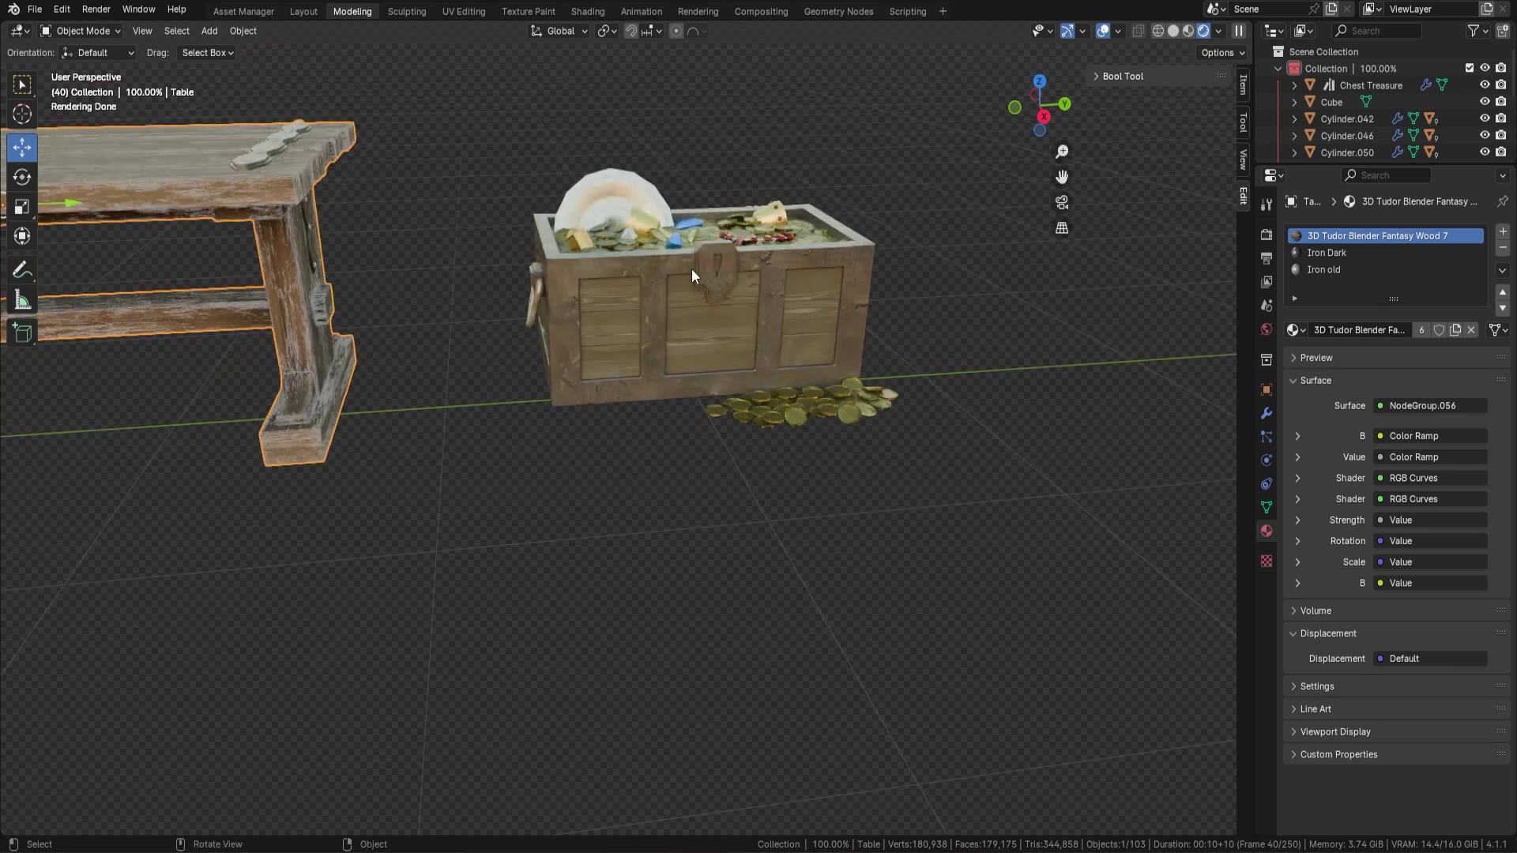
{"action": "left_click", "coordinate": [714, 341]}
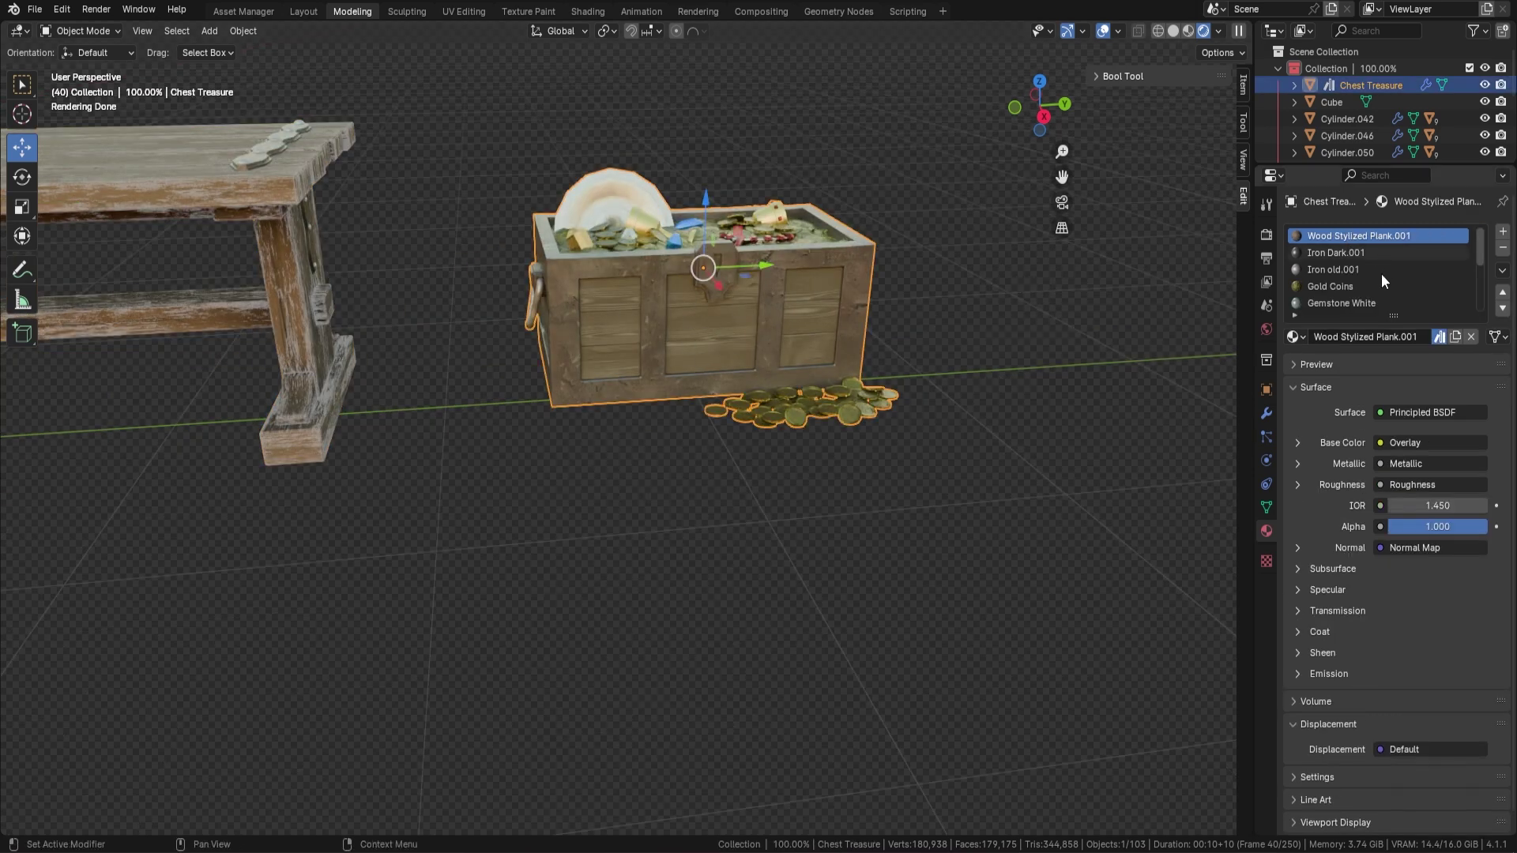
{"action": "left_click", "coordinate": [1305, 338]}
{"action": "scroll", "coordinate": [1383, 434], "scroll_direction": "down", "scroll_amount": 3}
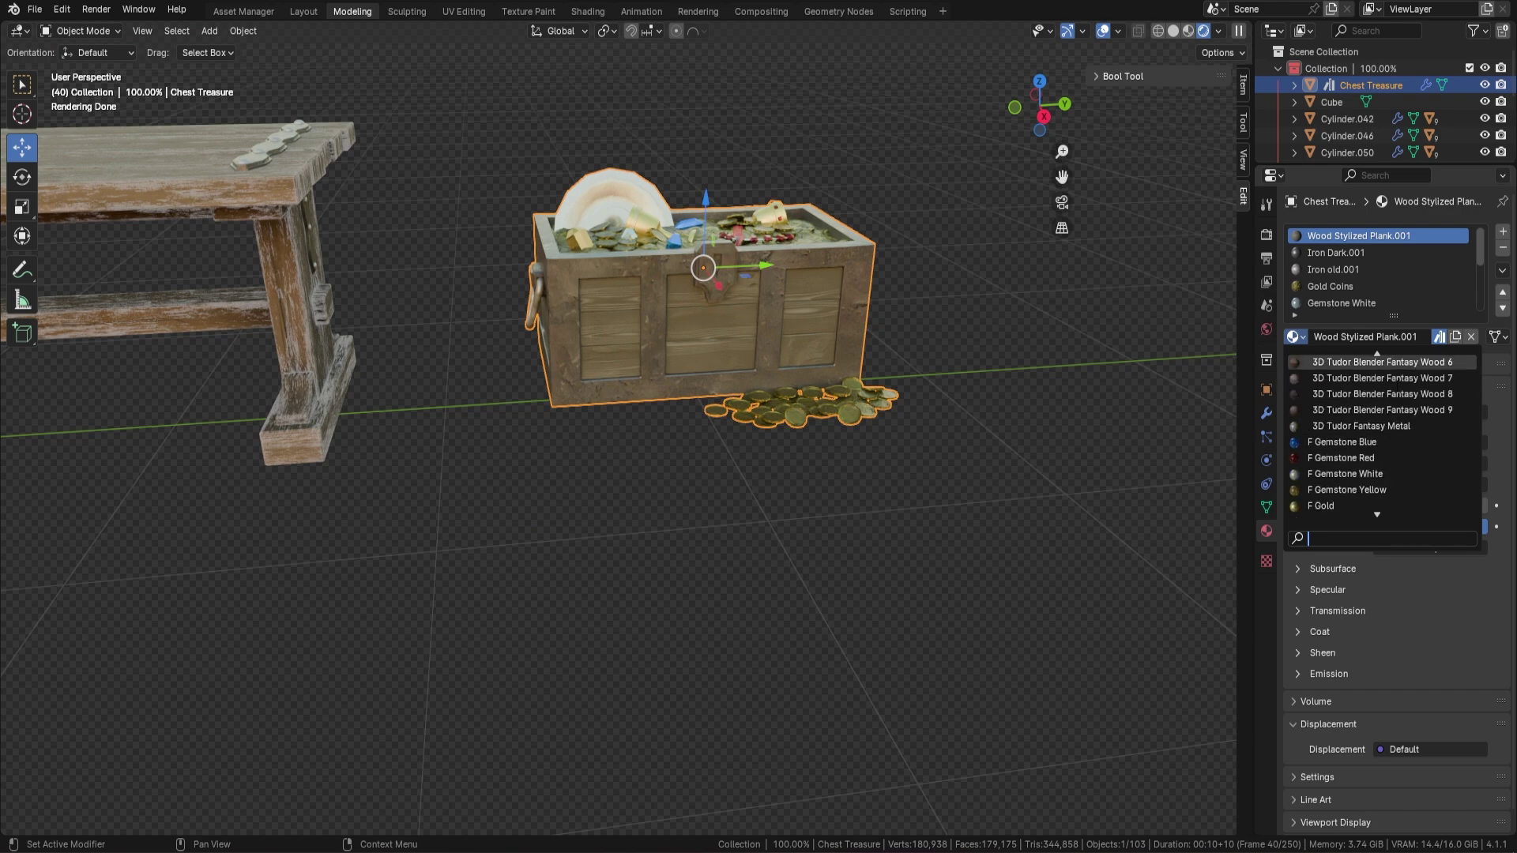
{"action": "left_click", "coordinate": [1384, 378]}
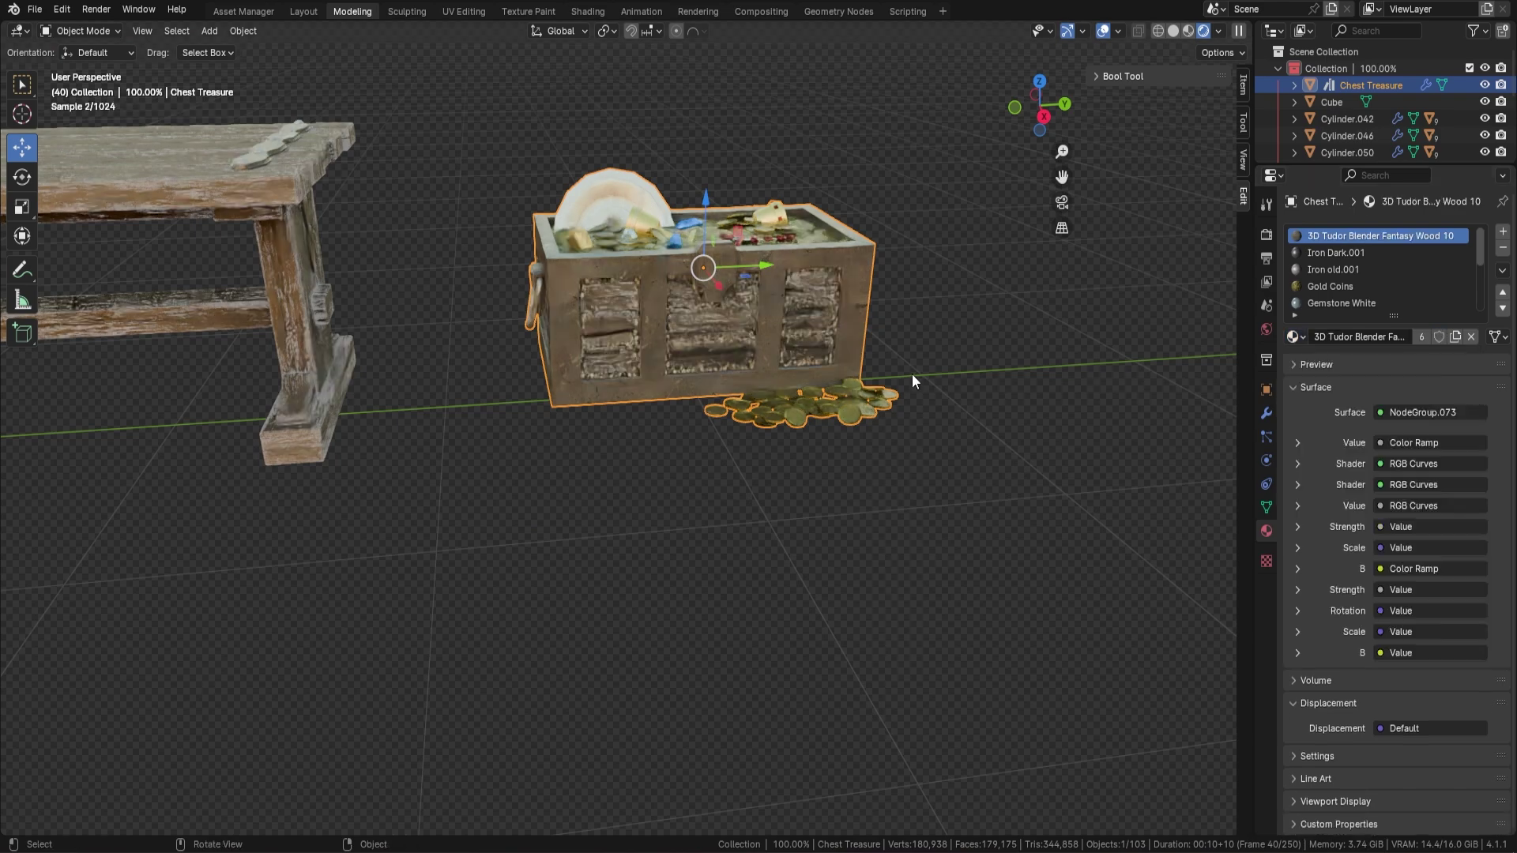
{"action": "mouse_move", "coordinate": [899, 371]}
{"action": "middle_mouse_down"}
{"action": "mouse_move", "coordinate": [917, 370]}
{"action": "mouse_move", "coordinate": [902, 330]}
{"action": "mouse_move", "coordinate": [877, 353]}
{"action": "middle_mouse_up"}
{"action": "scroll", "coordinate": [919, 328], "scroll_direction": "up", "scroll_amount": 2}
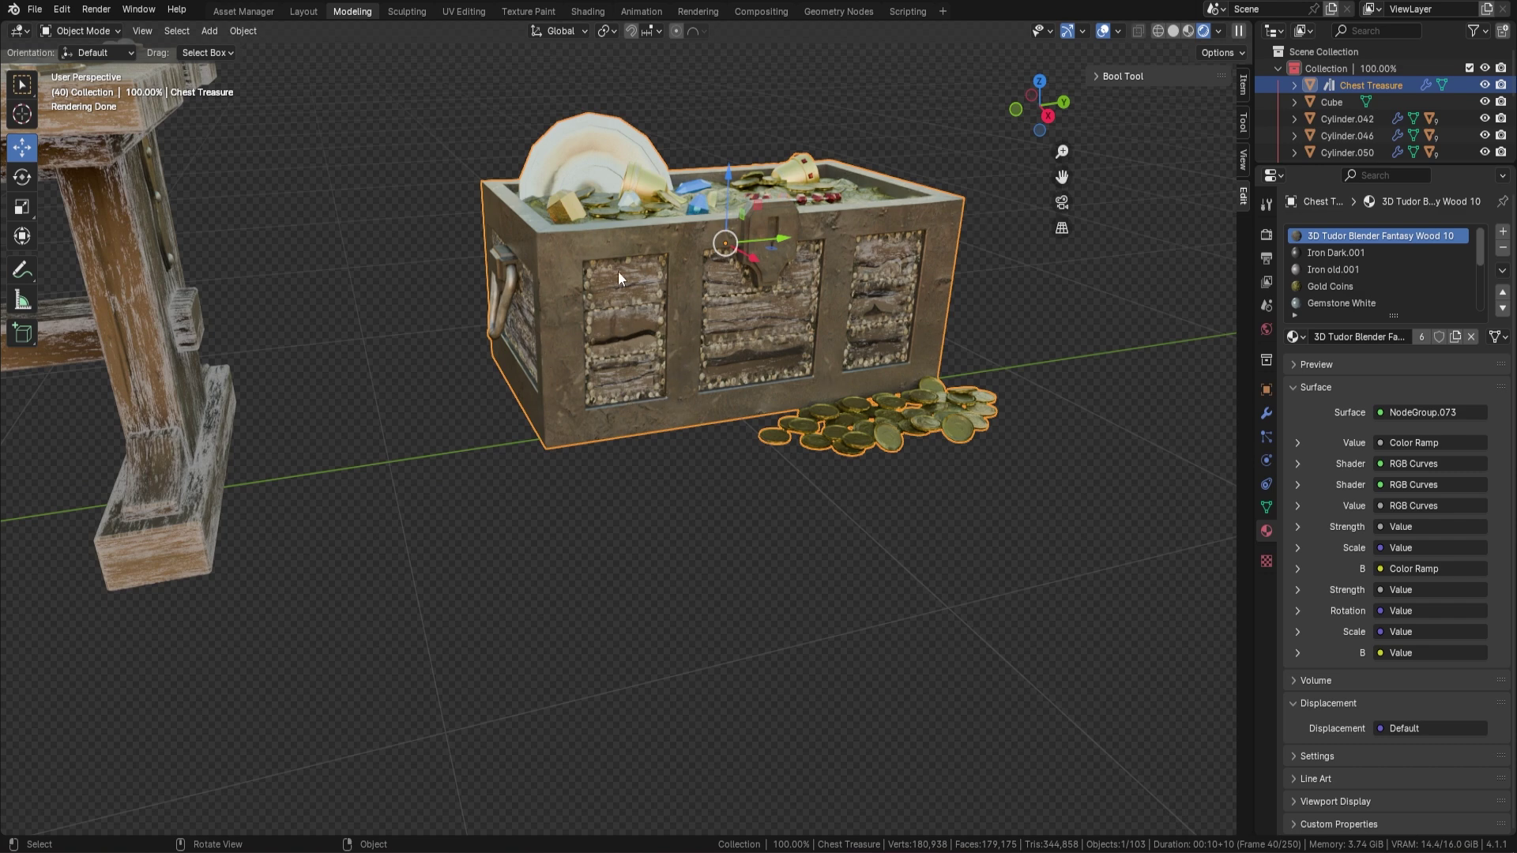
{"action": "scroll", "coordinate": [781, 286], "scroll_direction": "down", "scroll_amount": 4}
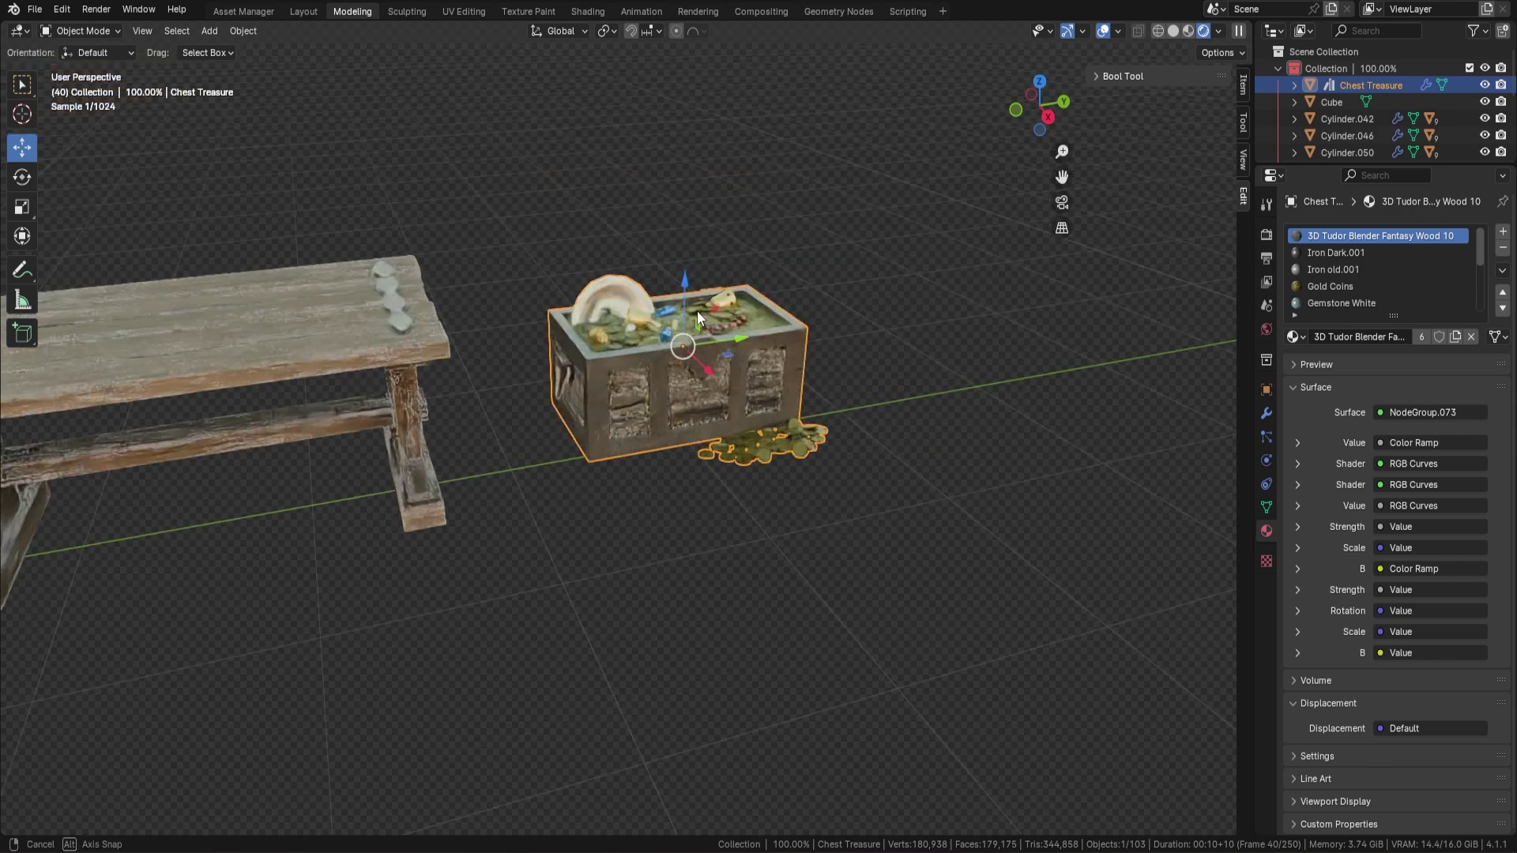
Assign 3D Tudor Blender Fantasy Wood 3 to the treasure chest's wood material slot
{"action": "left_click", "coordinate": [1296, 336]}
{"action": "left_click", "coordinate": [1359, 411]}
{"action": "scroll", "coordinate": [830, 419], "scroll_direction": "up", "scroll_amount": 2}
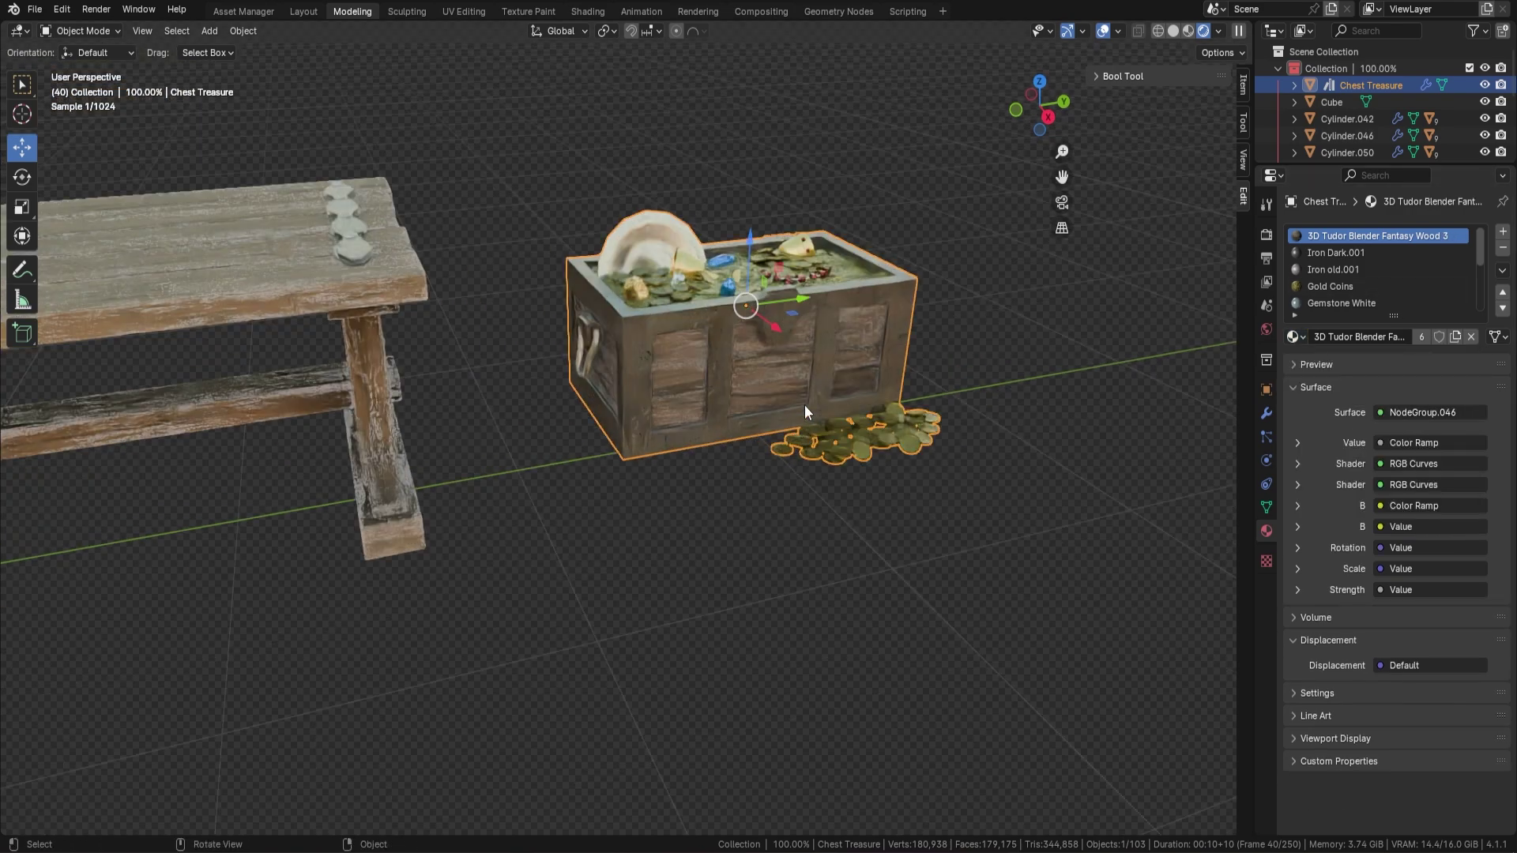
{"action": "middle_click_drag", "start_coordinate": [689, 322], "coordinate": [751, 349]}
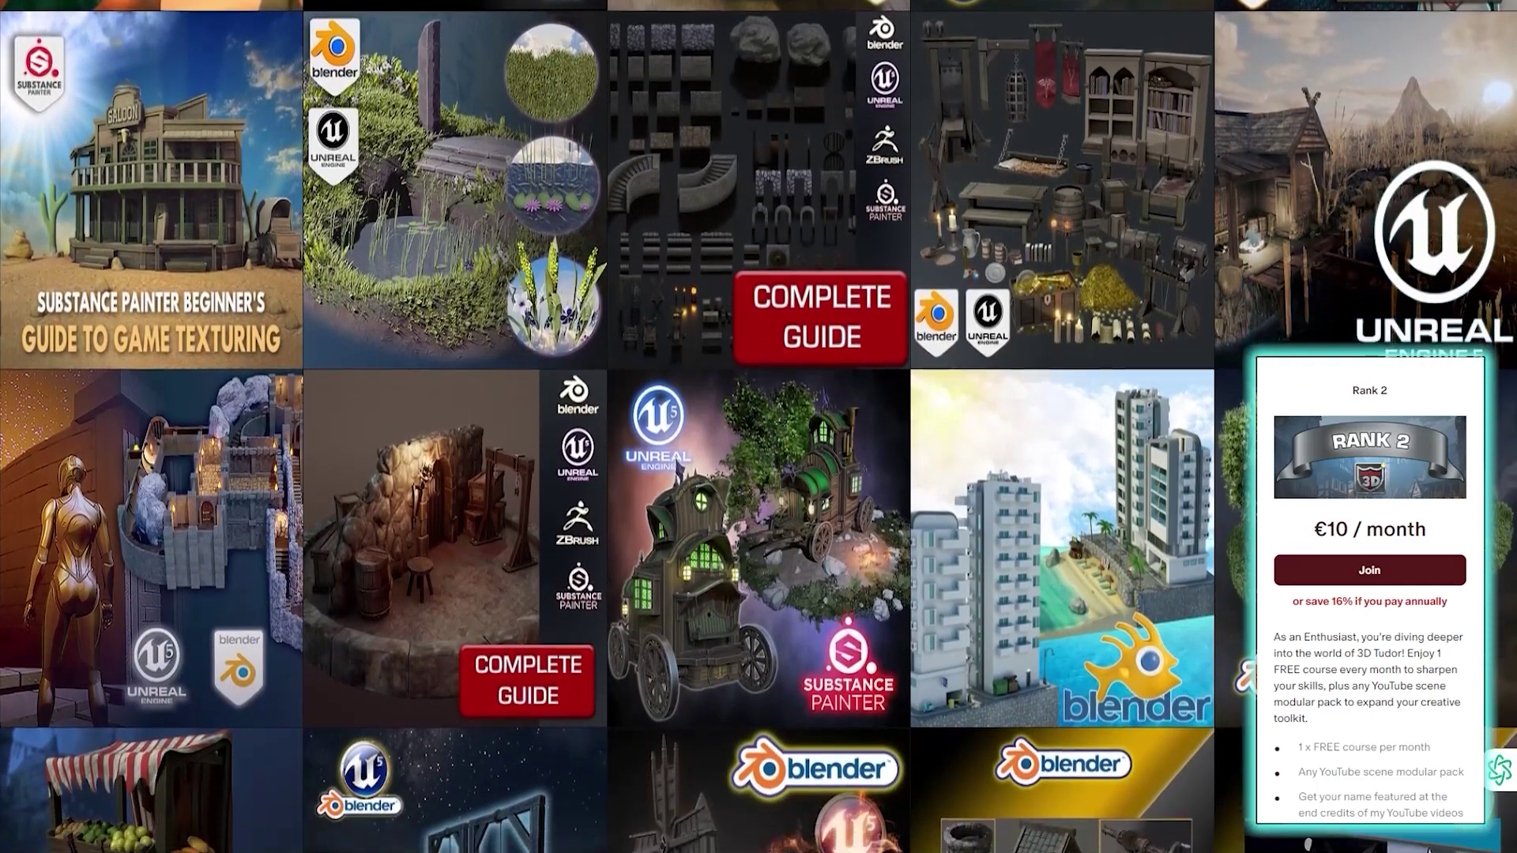
{"action": "scroll", "coordinate": [759, 427], "scroll_direction": "down", "scroll_amount": 2}
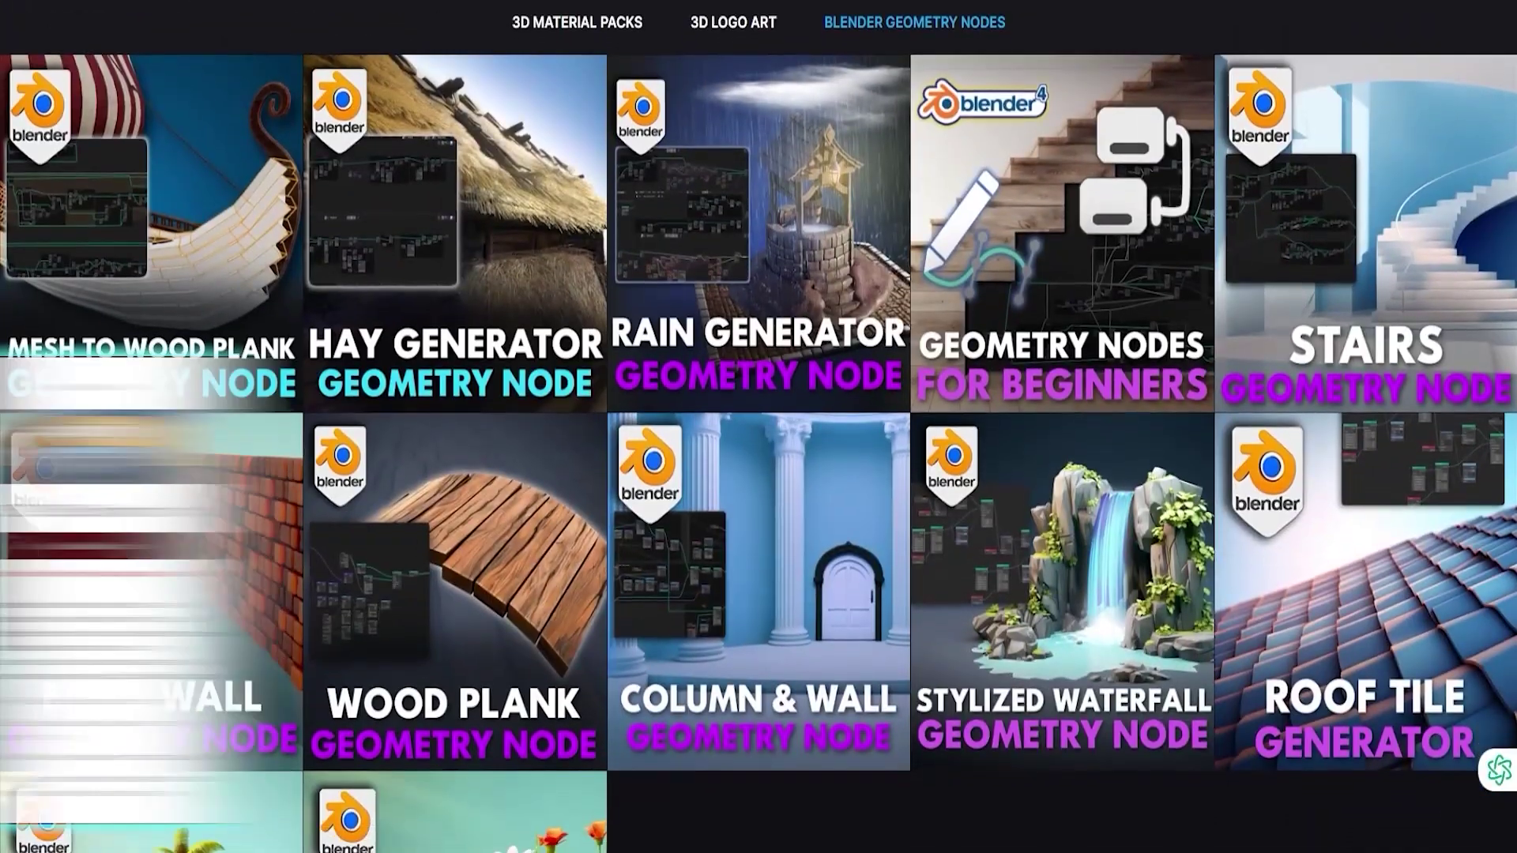
{"action": "scroll", "coordinate": [758, 426], "scroll_direction": "down", "scroll_amount": 1}
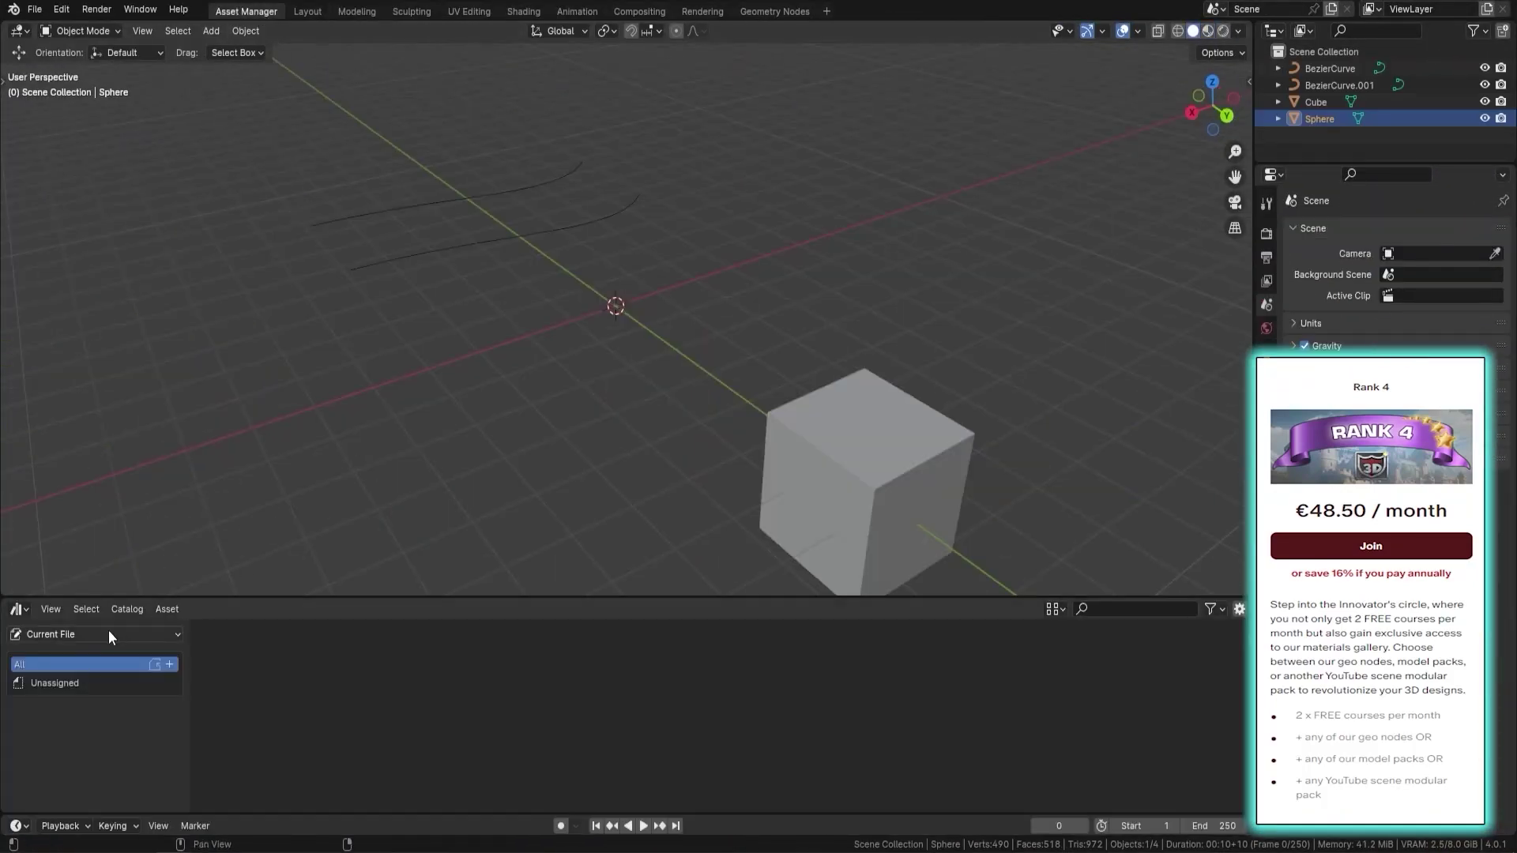
Open the Geometry Nodes asset library and apply the Wall node from the Bricks catalog to one of the Bezier curves
{"action": "left_click", "coordinate": [109, 637]}
{"action": "left_click", "coordinate": [88, 741]}
{"action": "left_click", "coordinate": [32, 684]}
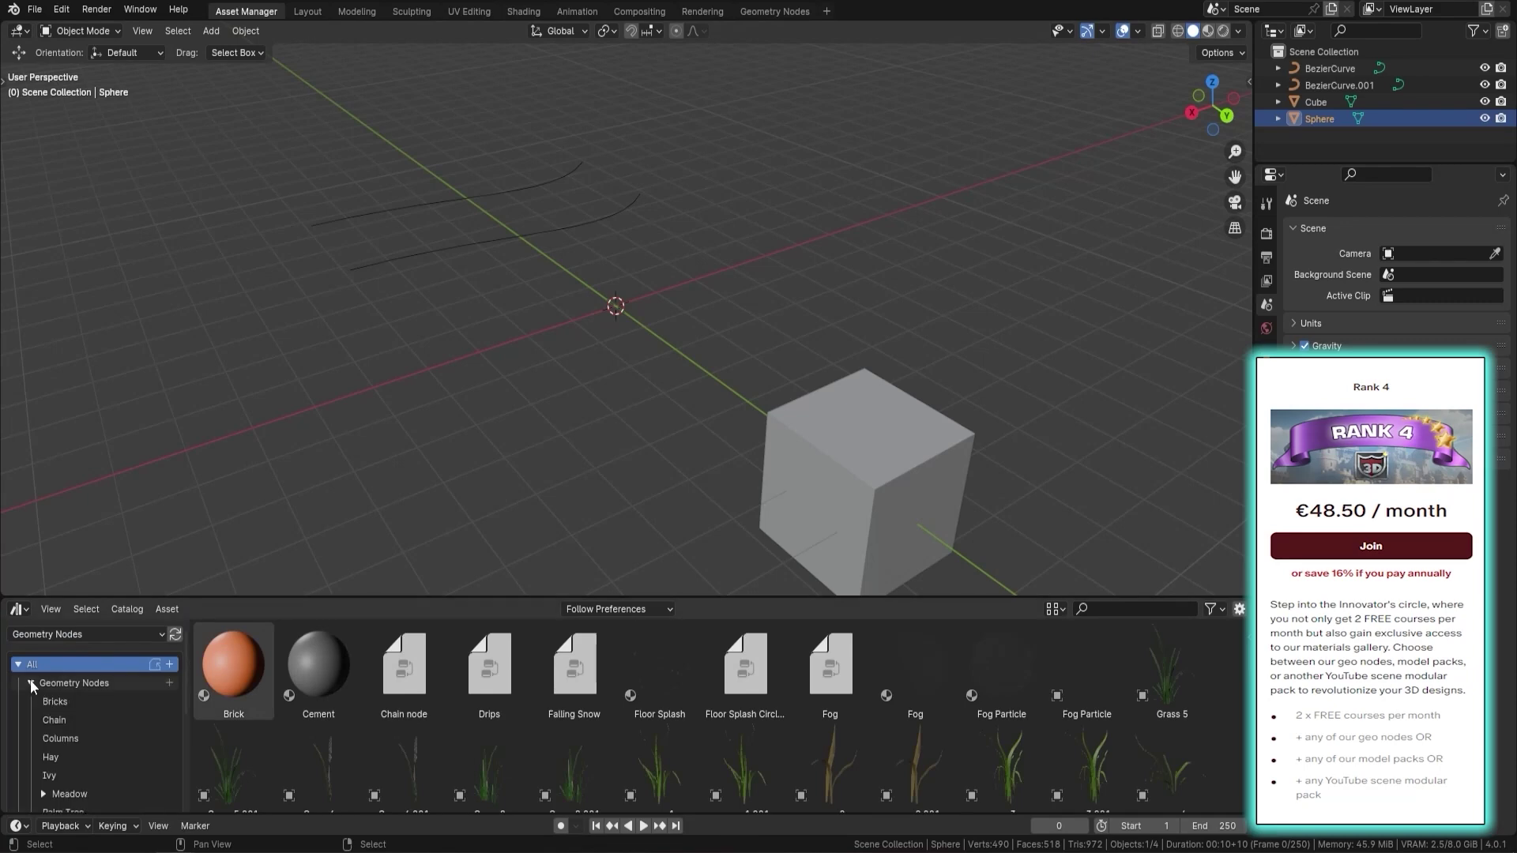
{"action": "left_click", "coordinate": [57, 702]}
{"action": "middle_click_drag", "start_coordinate": [308, 498], "coordinate": [403, 499]}
{"action": "left_click_drag", "start_coordinate": [405, 667], "coordinate": [411, 316]}
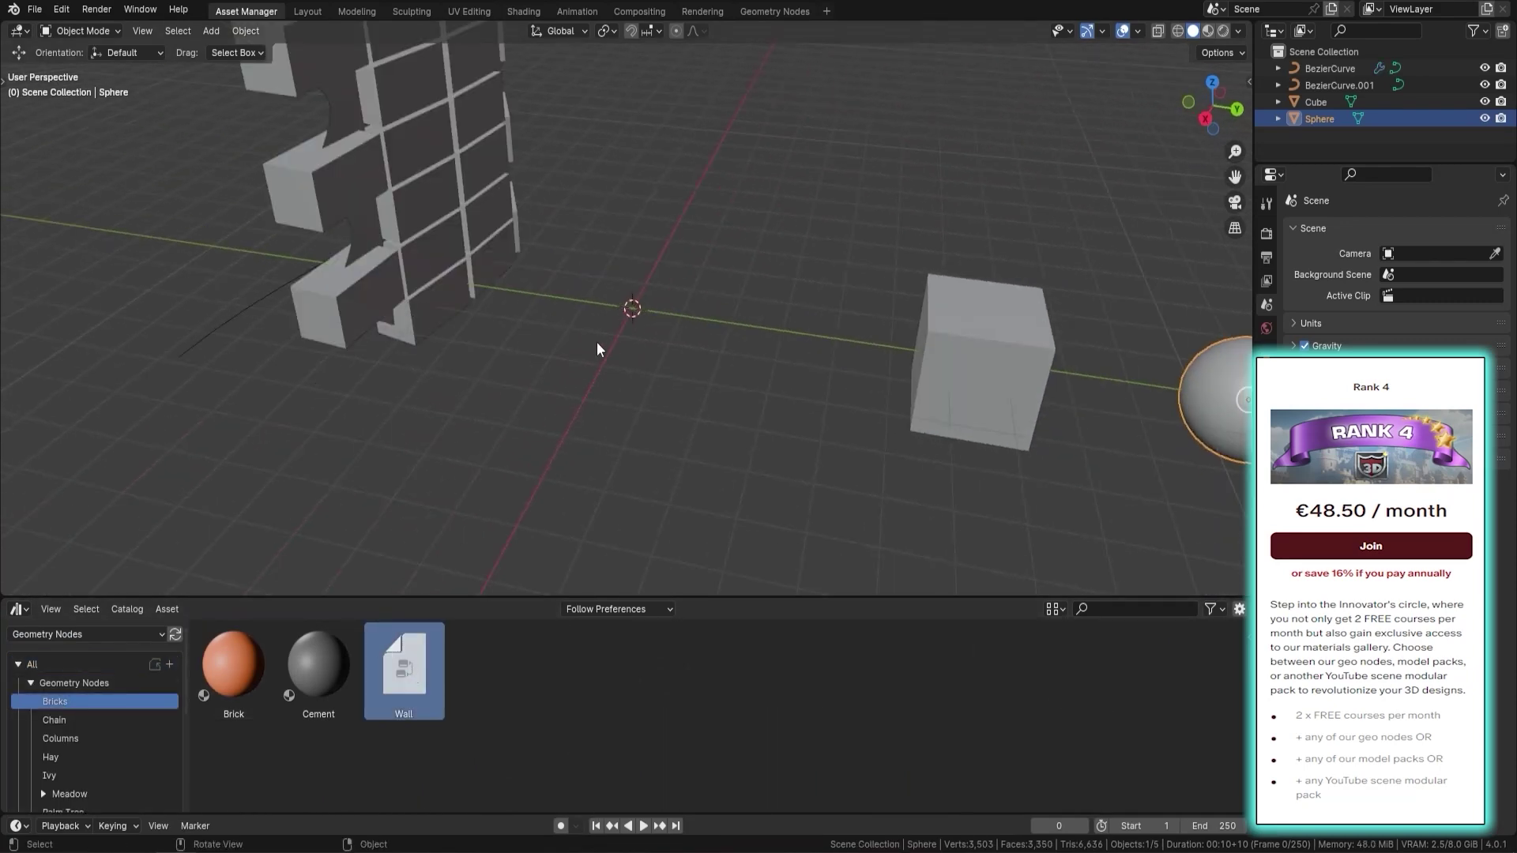
Apply the Chain node from the Chain catalog to the other Bezier curve
{"action": "scroll", "coordinate": [597, 348], "scroll_direction": "down", "scroll_amount": 5}
{"action": "middle_click_drag", "start_coordinate": [537, 361], "coordinate": [632, 365]}
{"action": "left_click", "coordinate": [101, 722]}
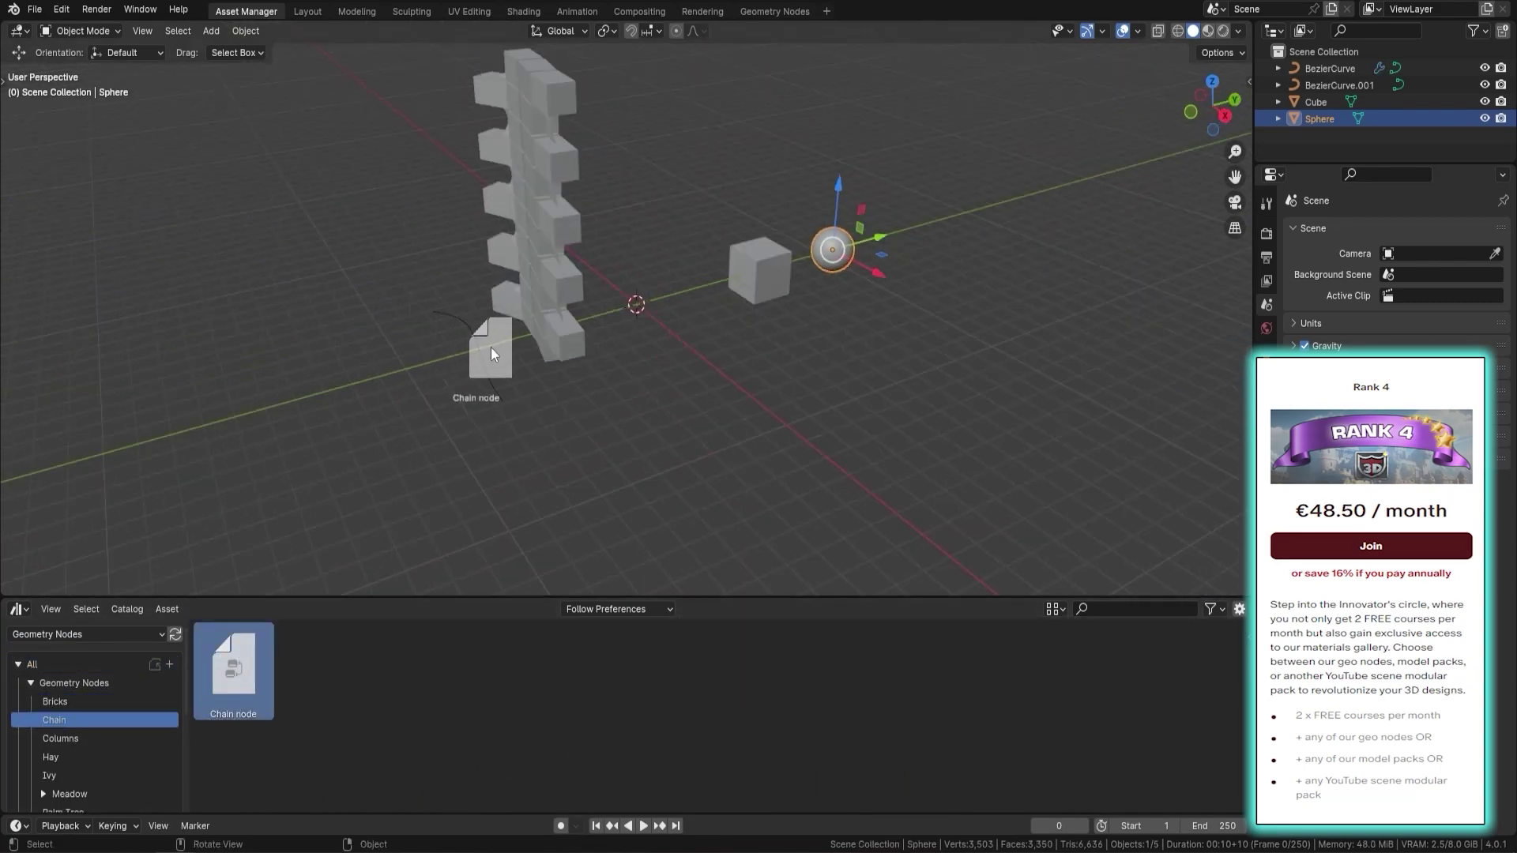
{"action": "left_click_drag", "start_coordinate": [491, 347], "coordinate": [491, 348]}
Apply the Meadow node from the Meadow catalog to the sphere, examine its grass and flowers up close, and deselect everything
{"action": "left_click", "coordinate": [66, 712]}
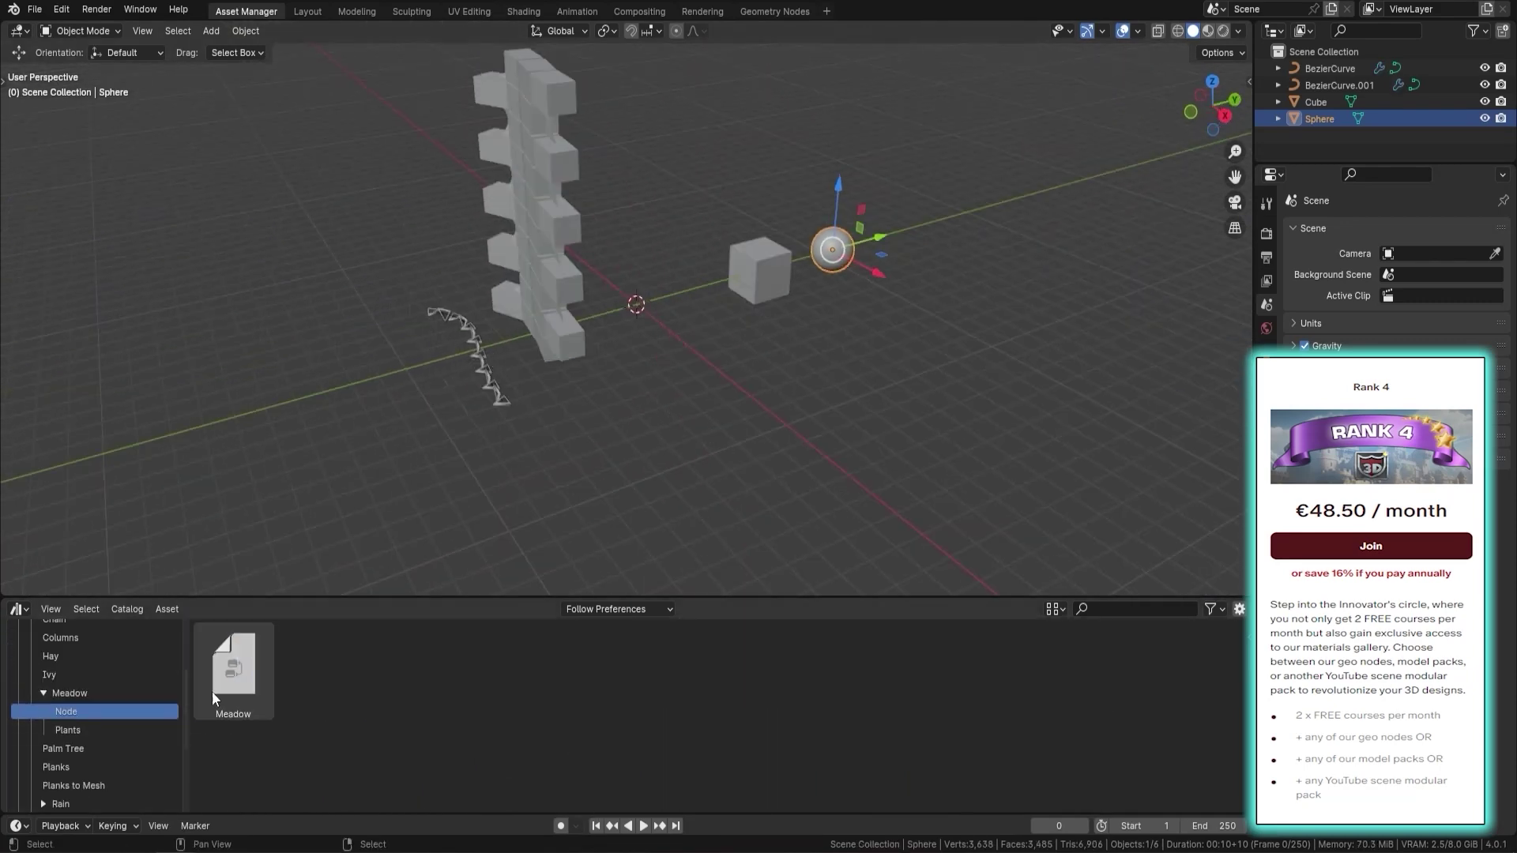
{"action": "left_click_drag", "start_coordinate": [233, 666], "coordinate": [831, 240]}
{"action": "scroll", "coordinate": [885, 344], "scroll_direction": "up", "scroll_amount": 7}
{"action": "middle_click_drag", "start_coordinate": [893, 346], "coordinate": [768, 372]}
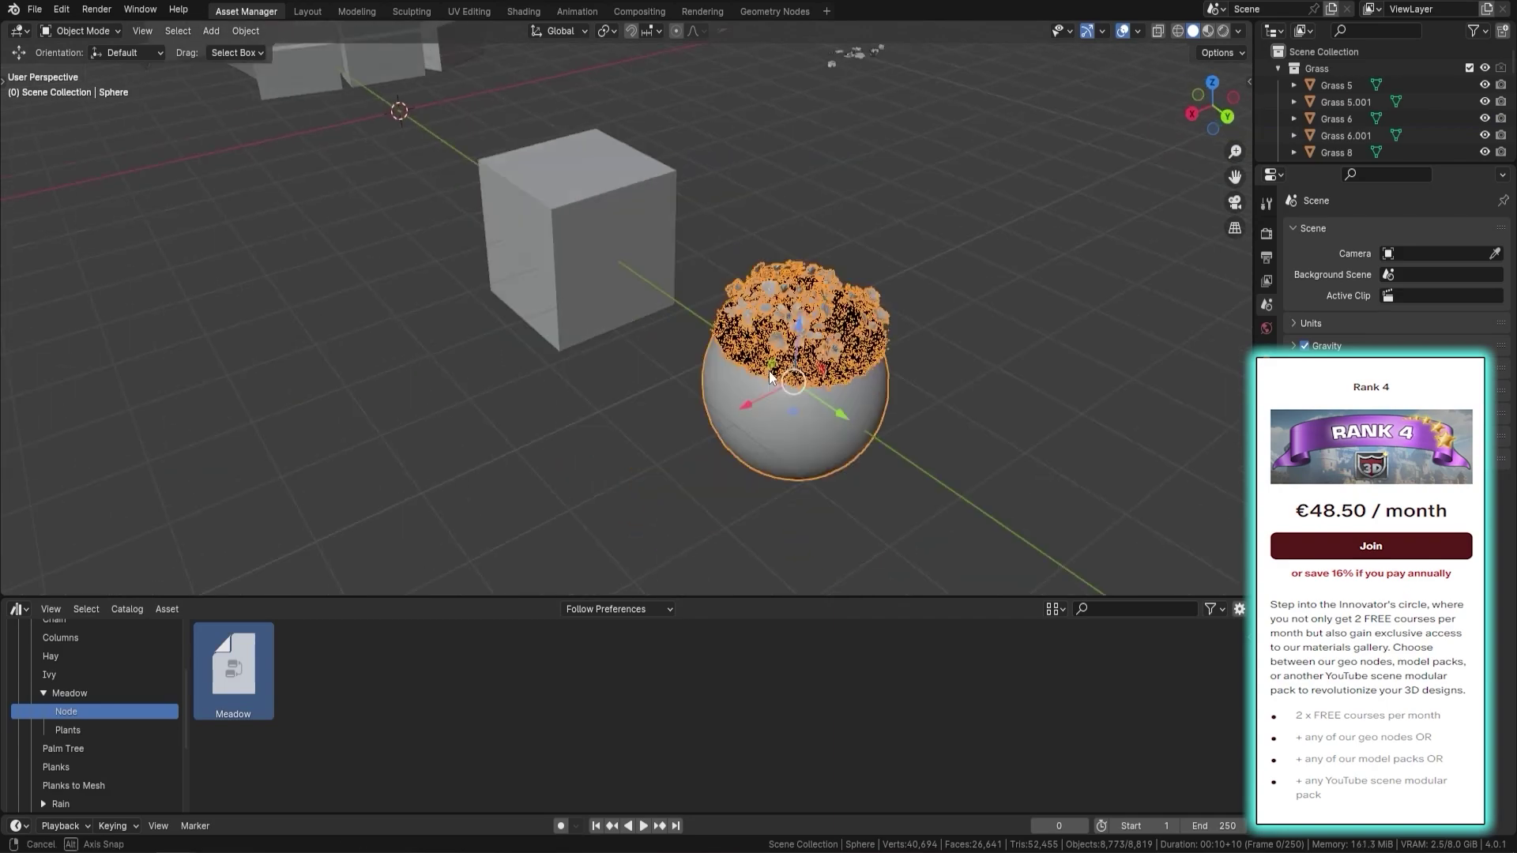
{"action": "key", "text": "alt+a"}
{"action": "left_click", "coordinate": [83, 765]}
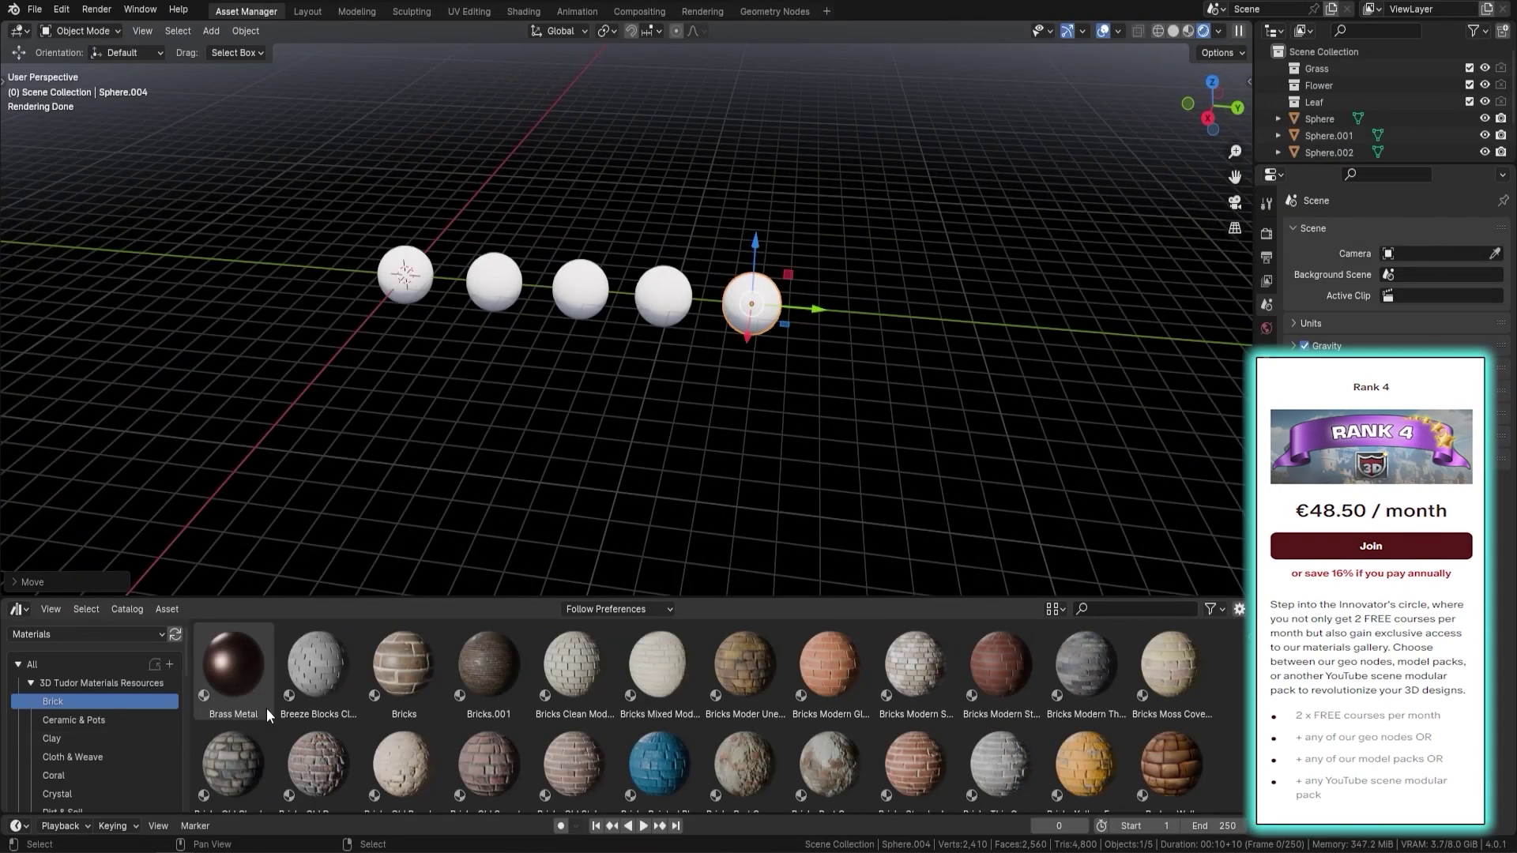
From the Materials library, apply Bricks to the first sphere in the row and Weave from Cloth & Weave to the second
{"action": "left_click_drag", "start_coordinate": [404, 668], "coordinate": [395, 271]}
{"action": "scroll", "coordinate": [478, 396], "scroll_direction": "up", "scroll_amount": 2}
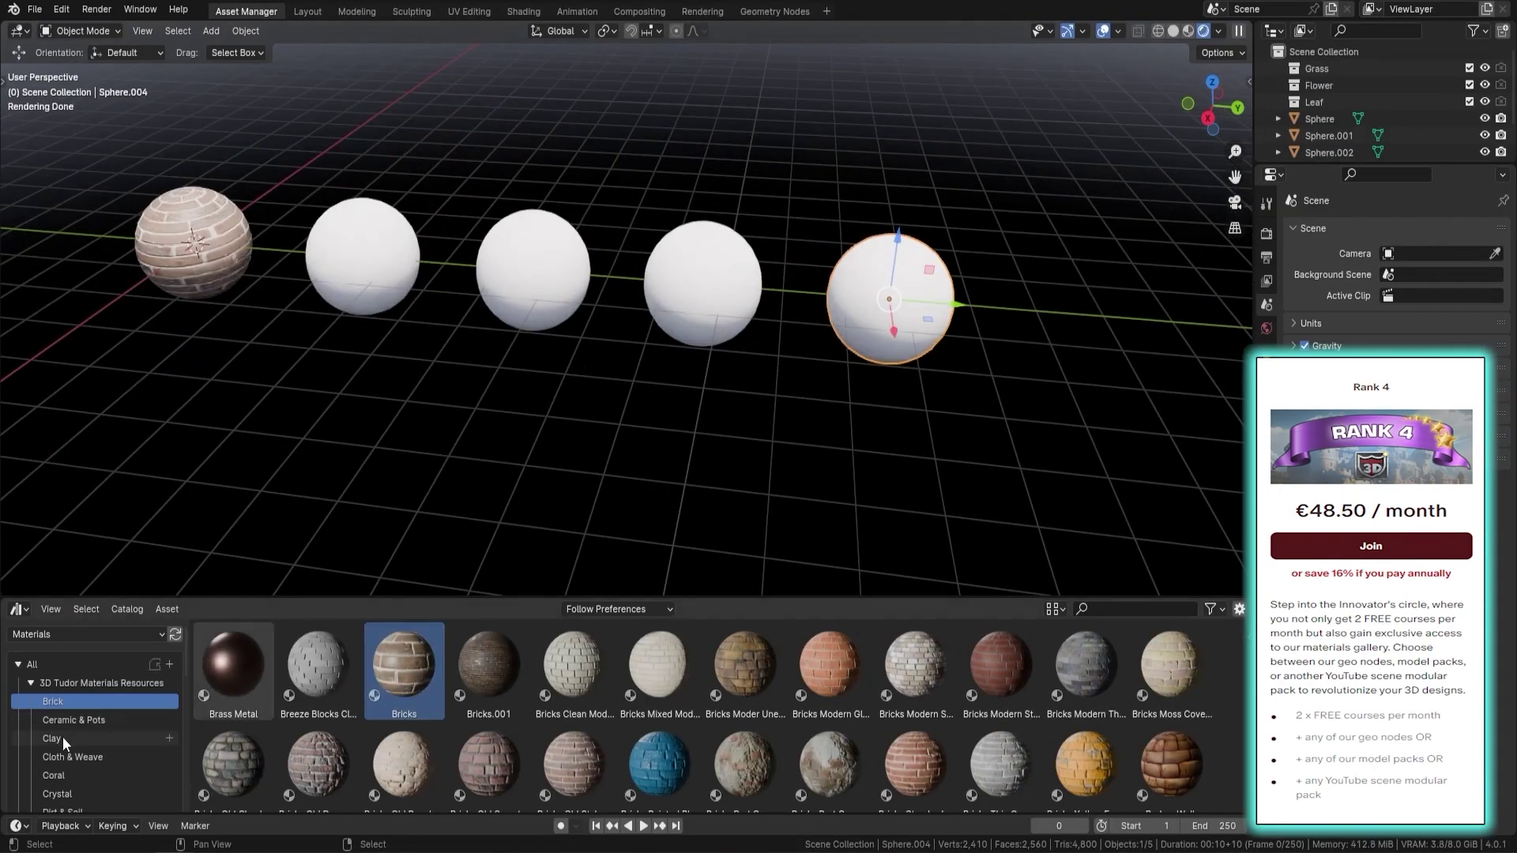
{"action": "left_click", "coordinate": [108, 756]}
{"action": "left_click_drag", "start_coordinate": [1001, 664], "coordinate": [362, 257]}
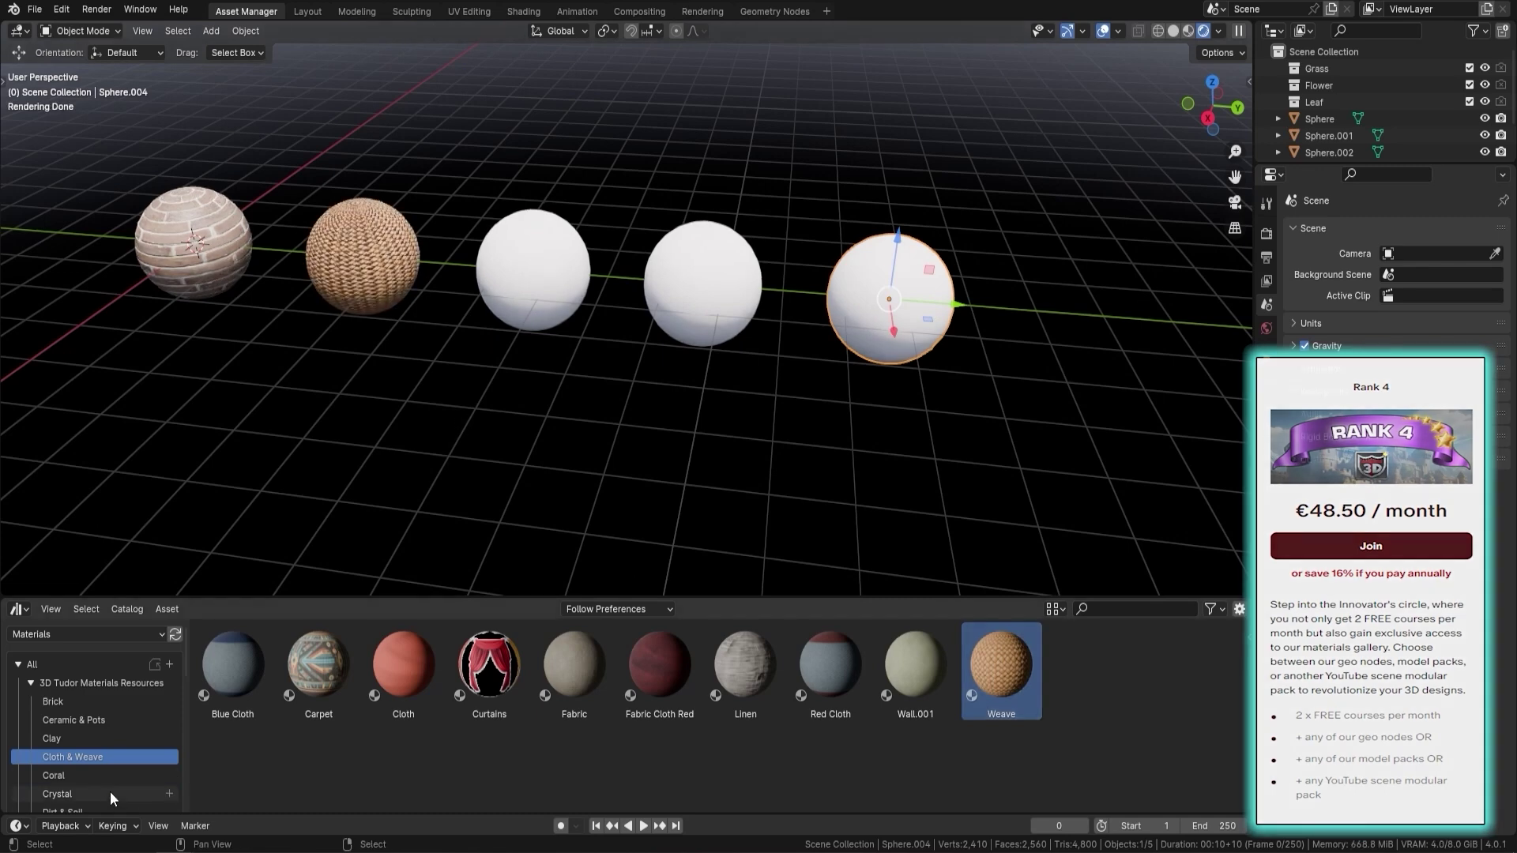
Apply the Gemstone White material from the Crystal catalog to the third sphere in the row
{"action": "left_click", "coordinate": [57, 794]}
{"action": "scroll", "coordinate": [95, 758], "scroll_direction": "down", "scroll_amount": 2}
{"action": "left_click_drag", "start_coordinate": [386, 690], "coordinate": [551, 273]}
Apply the Water.001 material from the Water & Ocean catalog to the fourth sphere in the row
{"action": "scroll", "coordinate": [116, 782], "scroll_direction": "down", "scroll_amount": 8}
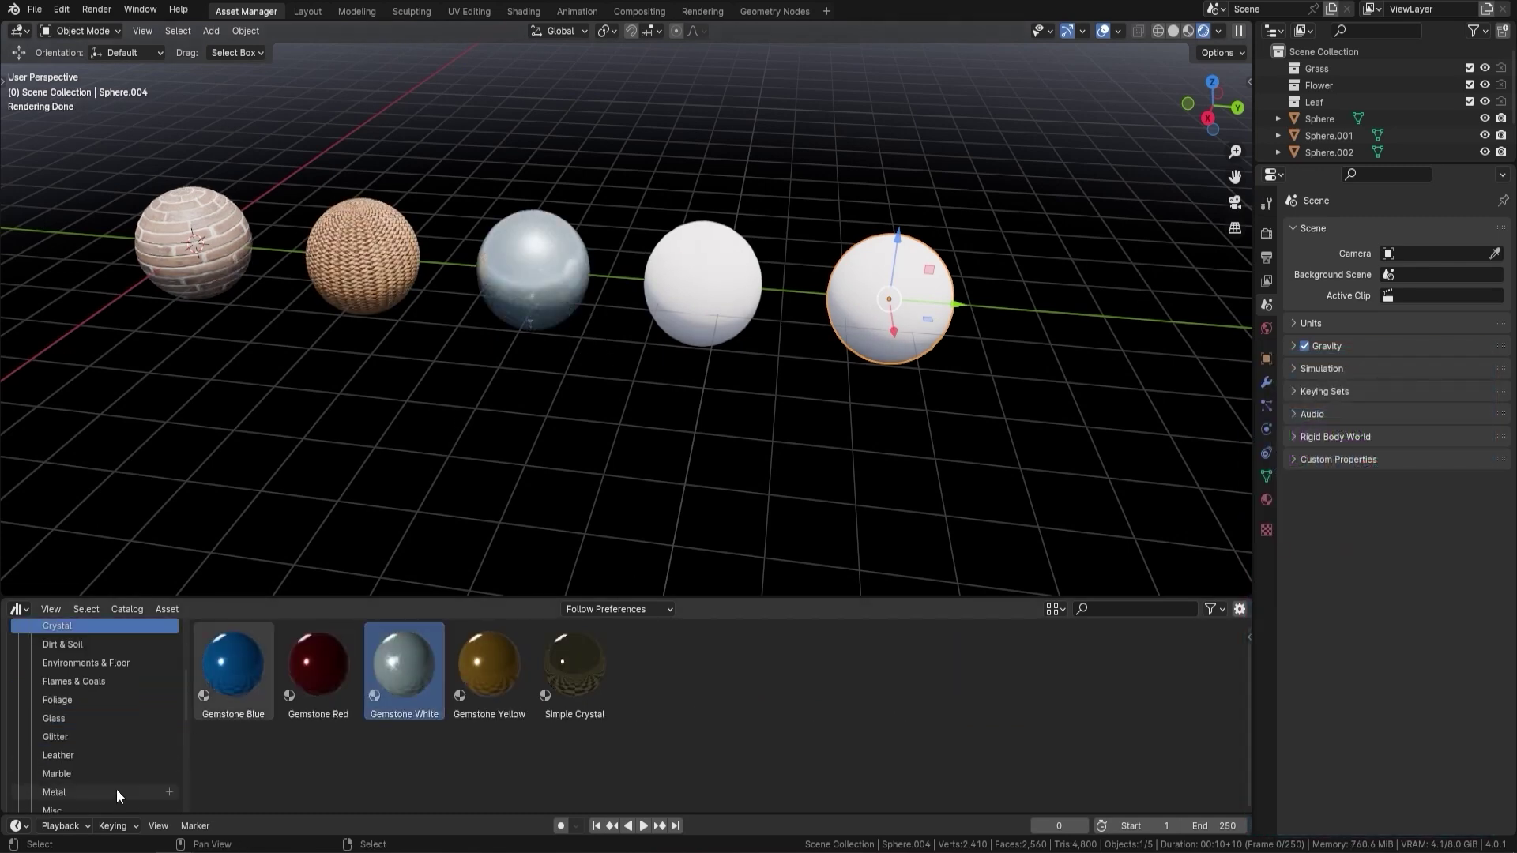
{"action": "scroll", "coordinate": [114, 760], "scroll_direction": "down", "scroll_amount": 2}
{"action": "left_click", "coordinate": [90, 737]}
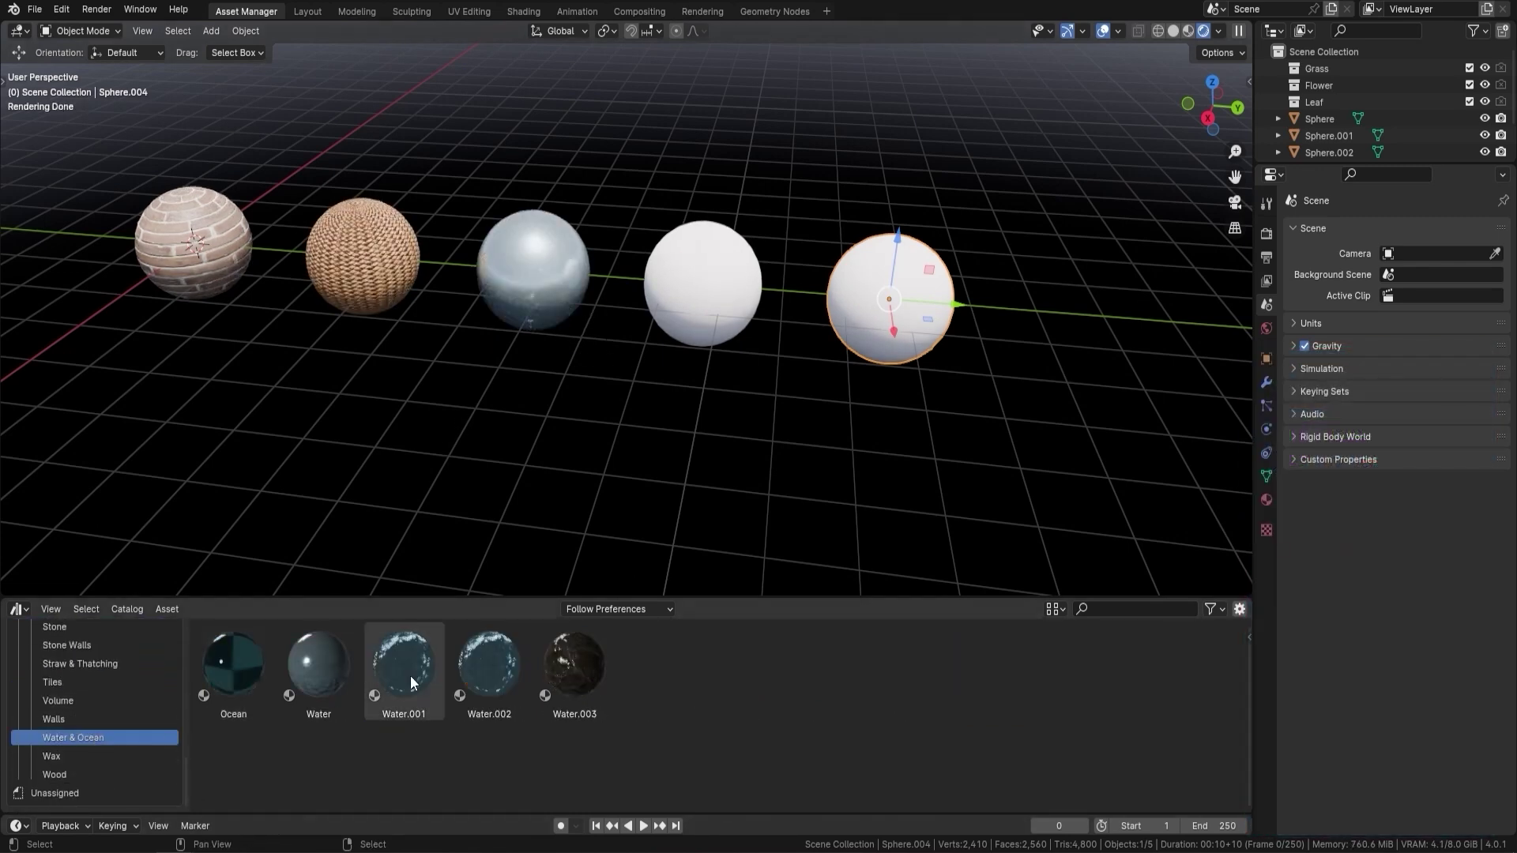
{"action": "left_click_drag", "start_coordinate": [404, 668], "coordinate": [702, 283]}
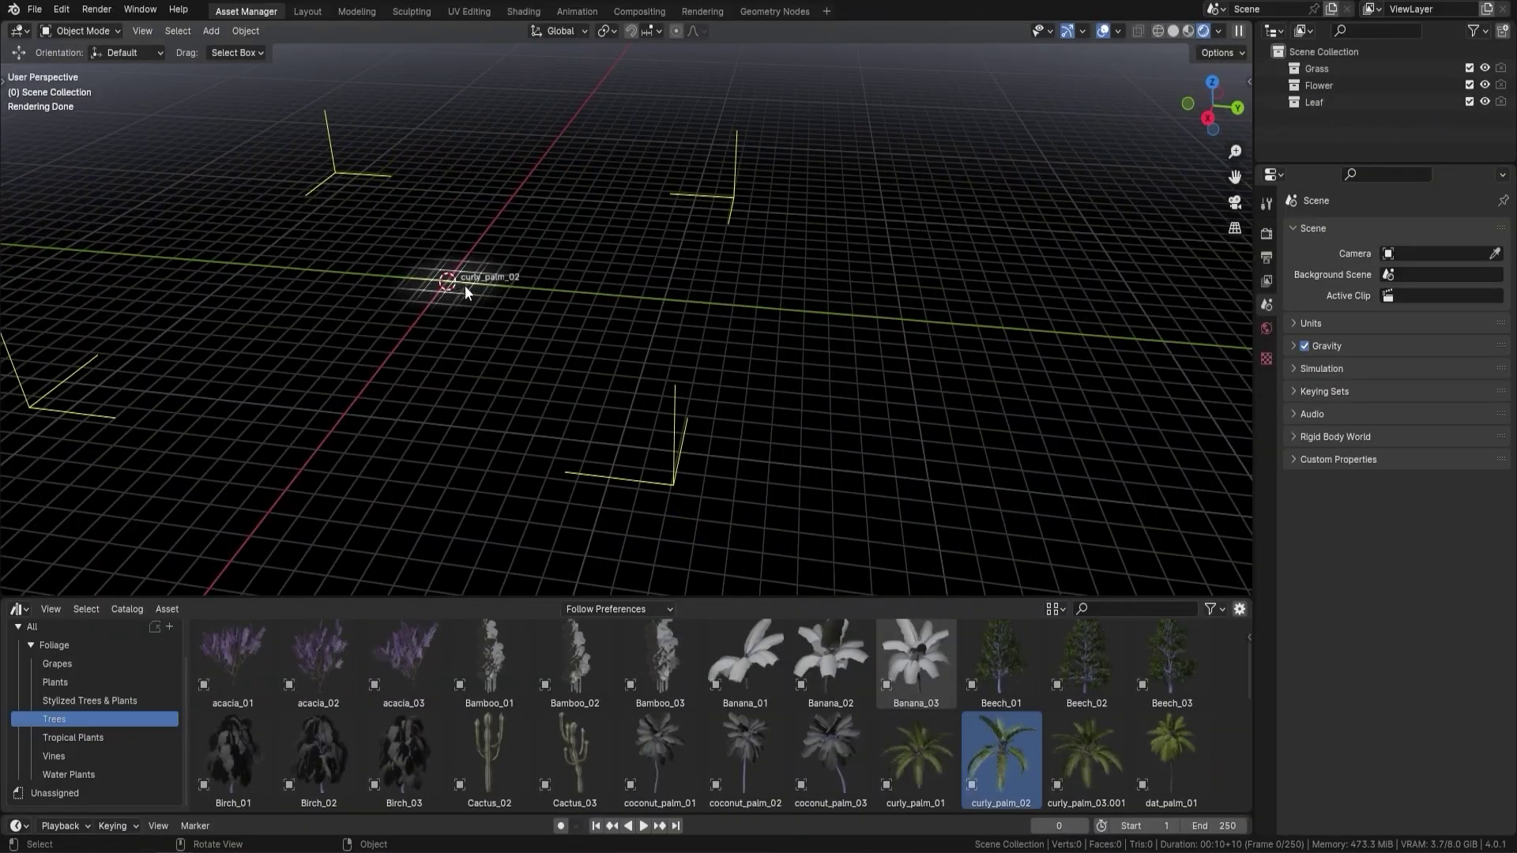
Place the curly_palm_02, Beech_02 and acacia_02 trees in a row from the world origin, with a white flower from Water Plants in front
{"action": "left_click_drag", "start_coordinate": [465, 286], "coordinate": [465, 286]}
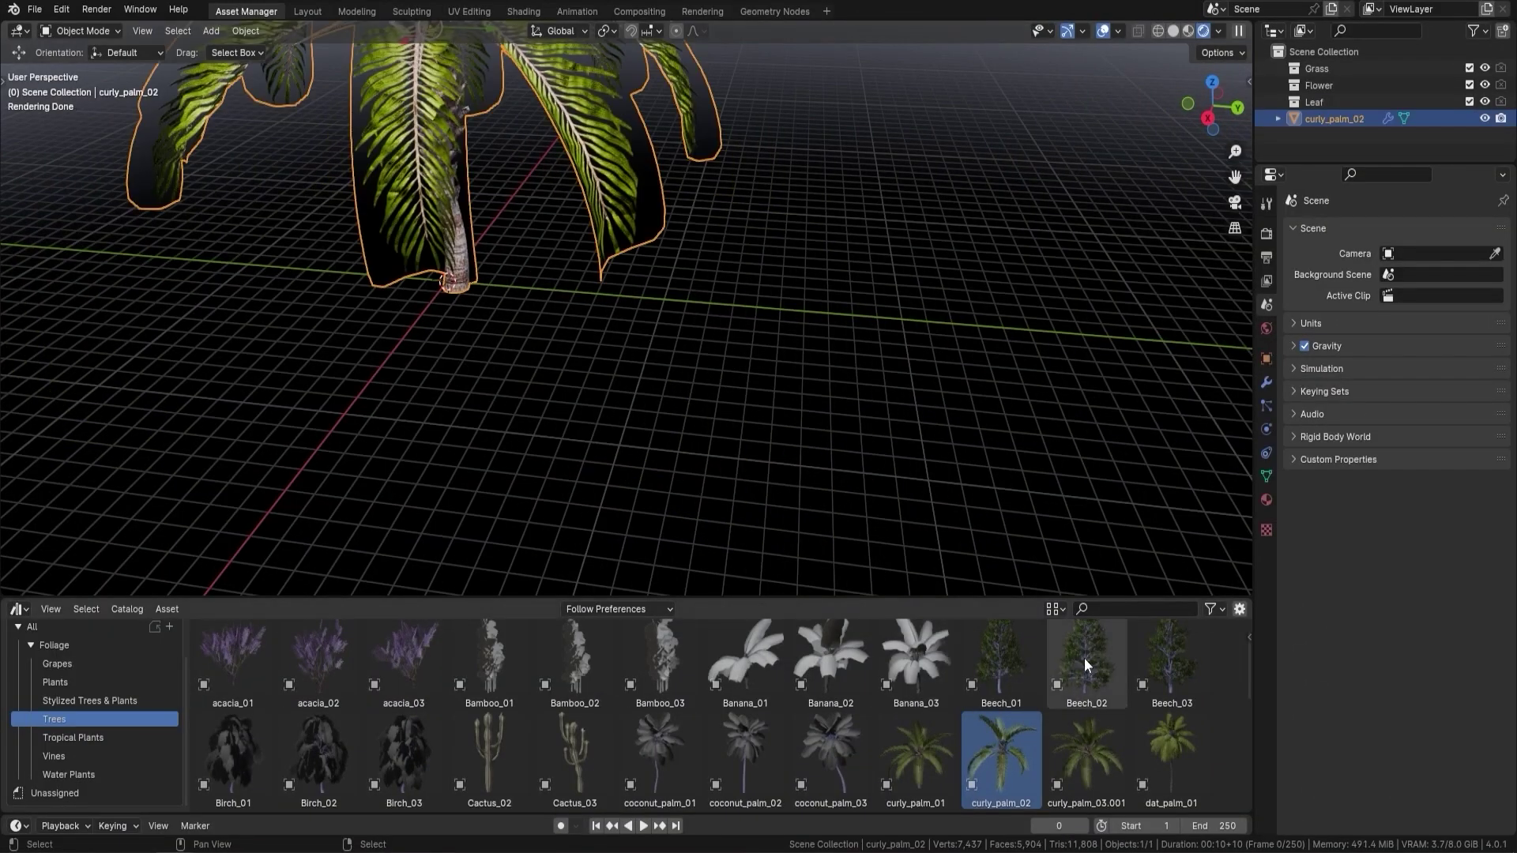
{"action": "left_click_drag", "start_coordinate": [1084, 657], "coordinate": [879, 329]}
{"action": "scroll", "coordinate": [886, 329], "scroll_direction": "down", "scroll_amount": 3}
{"action": "left_click_drag", "start_coordinate": [318, 667], "coordinate": [888, 384]}
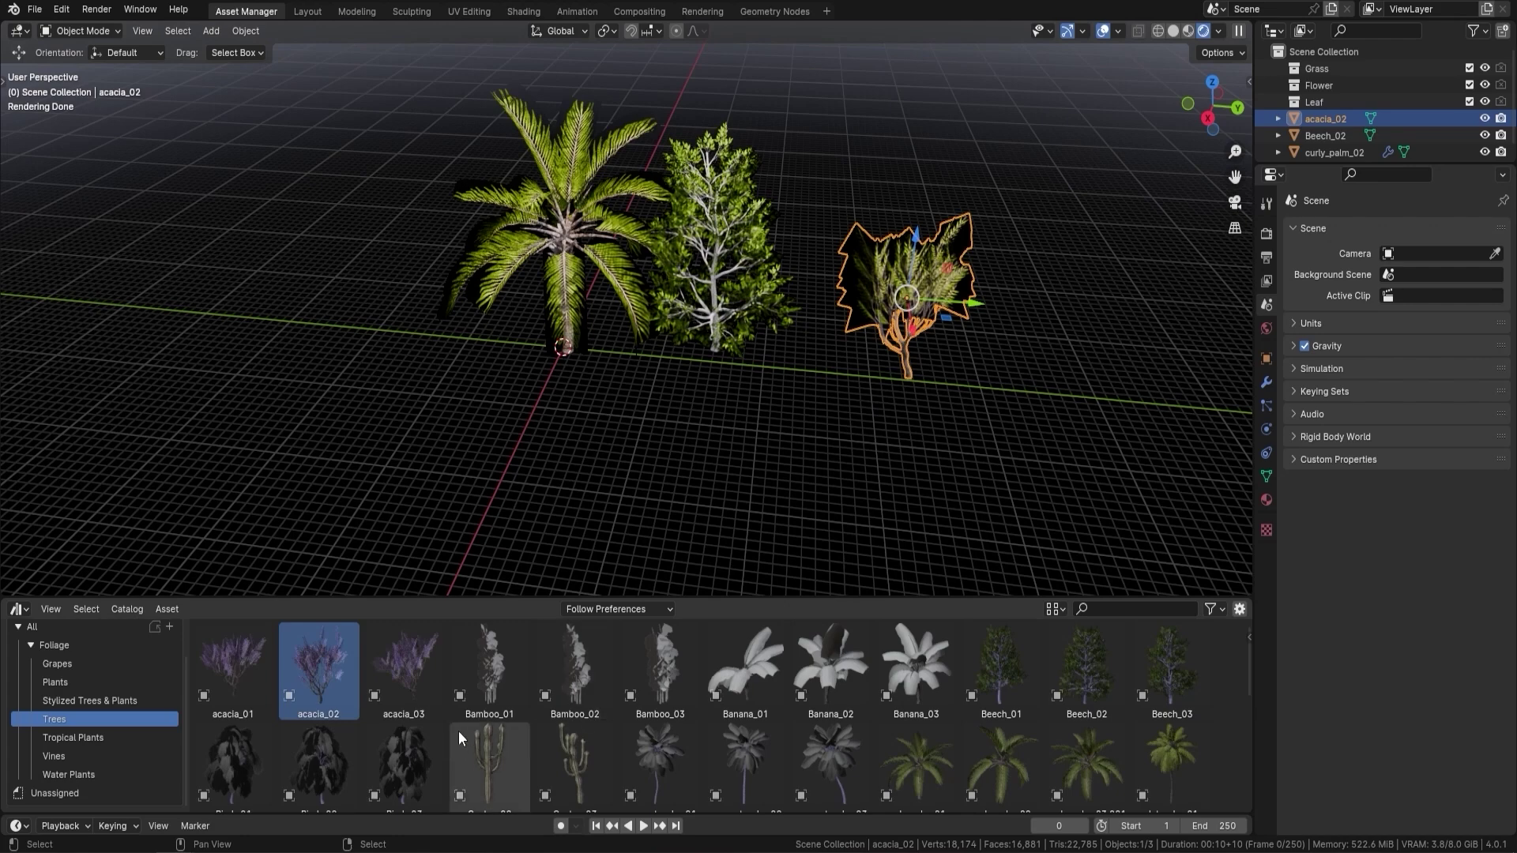
{"action": "left_click", "coordinate": [79, 774]}
{"action": "left_click_drag", "start_coordinate": [650, 672], "coordinate": [602, 401]}
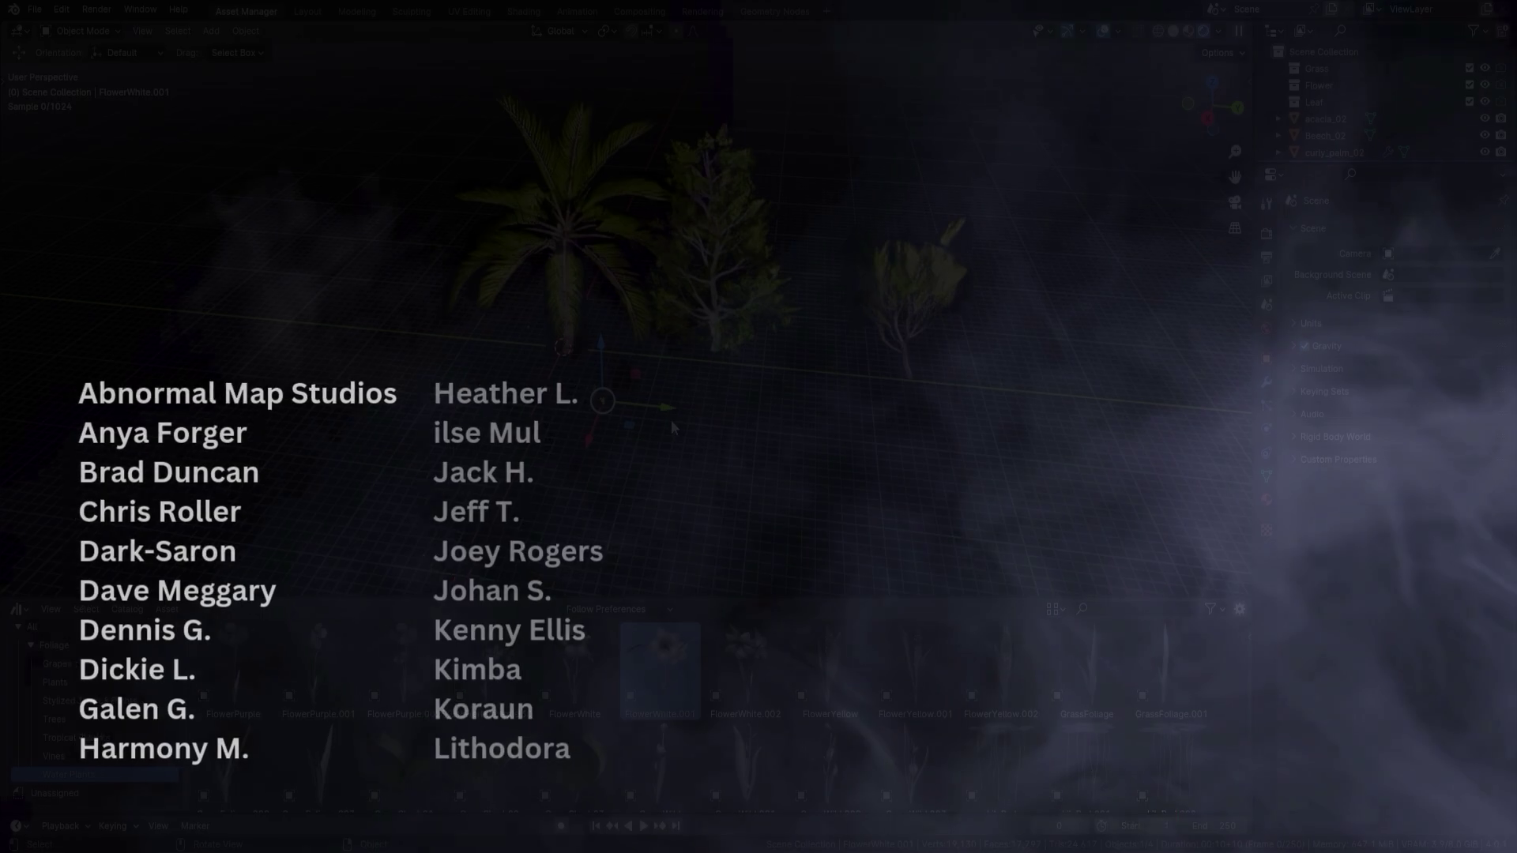